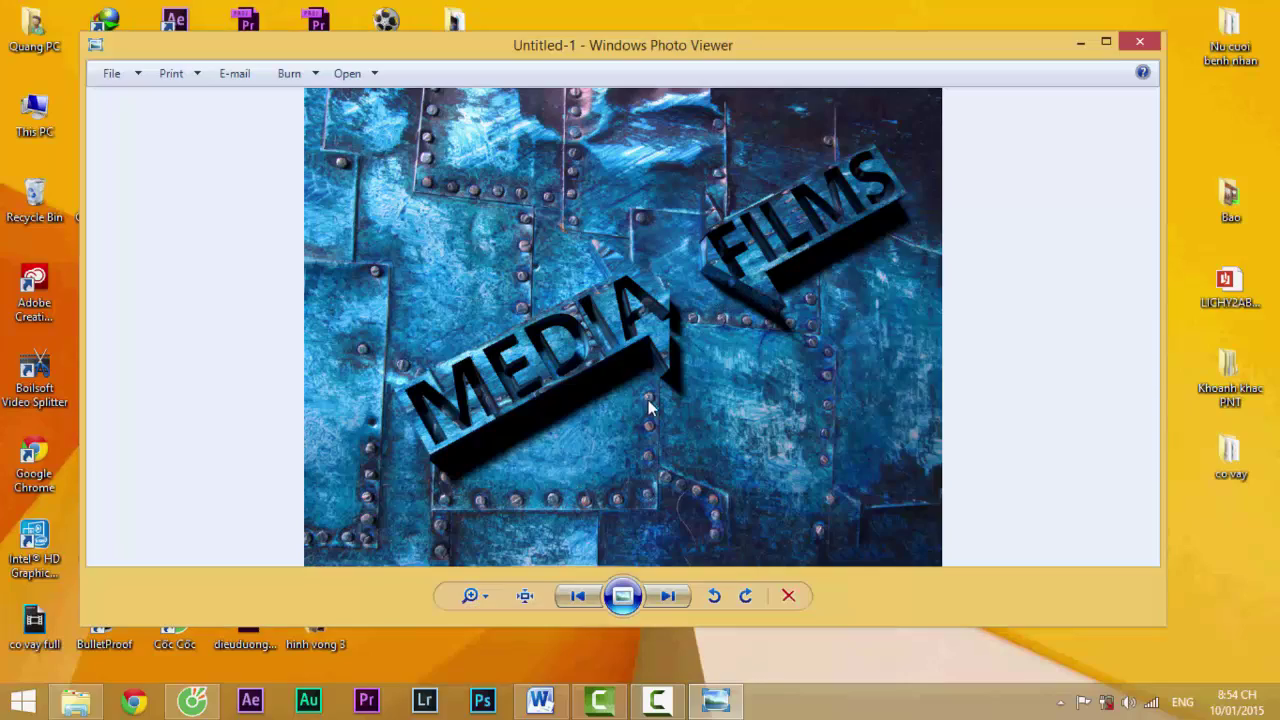
- Zoom in and out on the MEDIA FILMS reference image in Photo Viewer
scroll(648, 400, "up", 3)
scroll(686, 381, "down", 3)
scroll(729, 346, "up", 2)
scroll(731, 343, "up", 1)
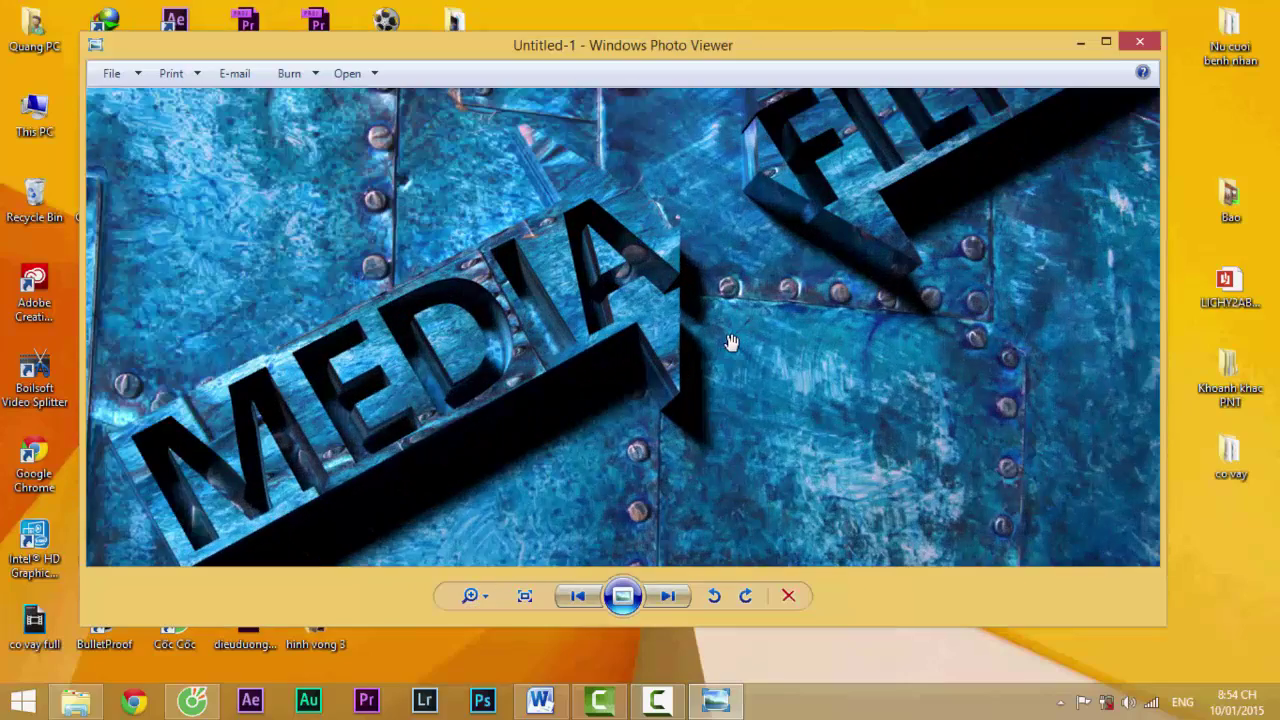
scroll(731, 343, "up", 1)
scroll(745, 320, "down", 3)
scroll(762, 302, "down", 1)
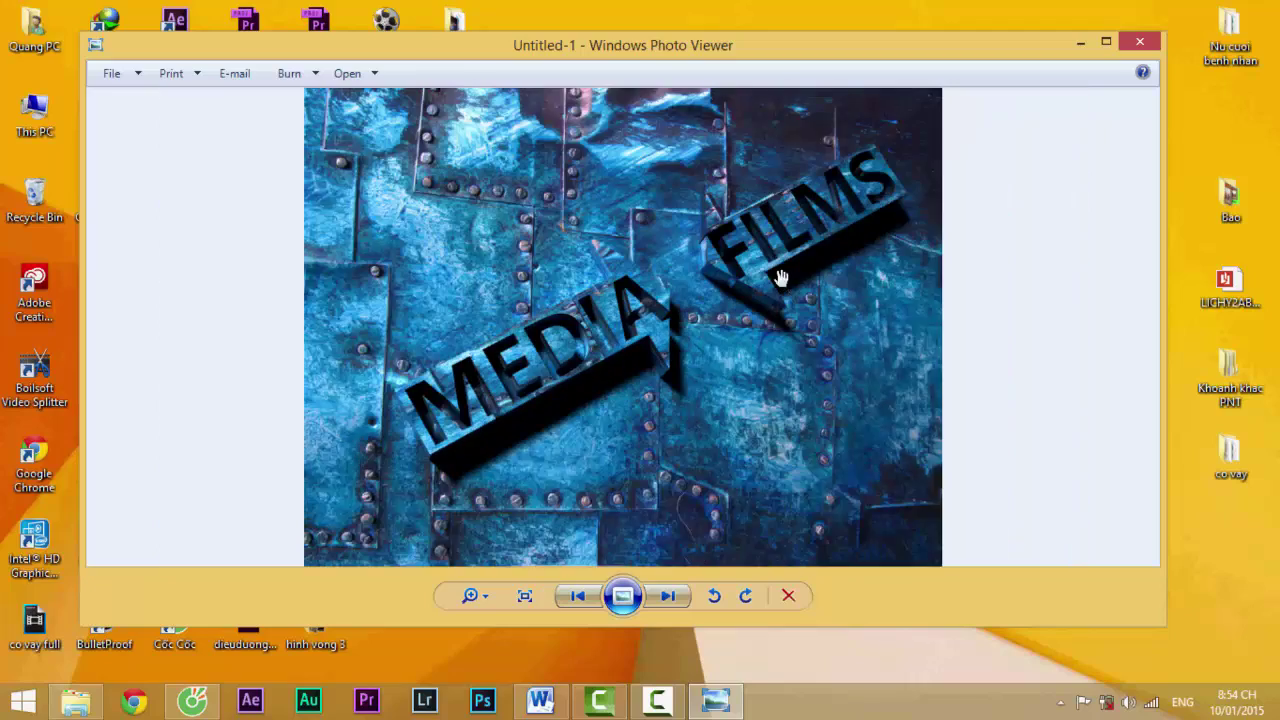
scroll(781, 279, "up", 3)
scroll(765, 155, "up", 1)
scroll(760, 160, "up", 1)
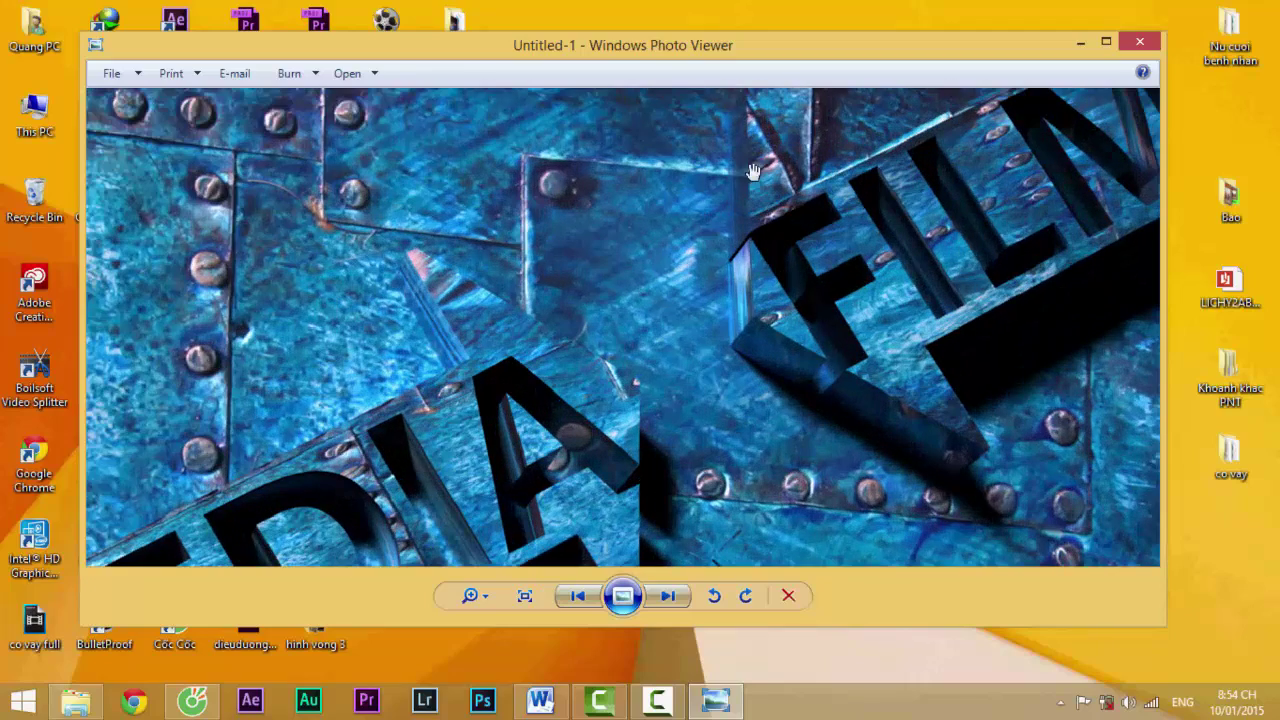
scroll(806, 399, "up", 1)
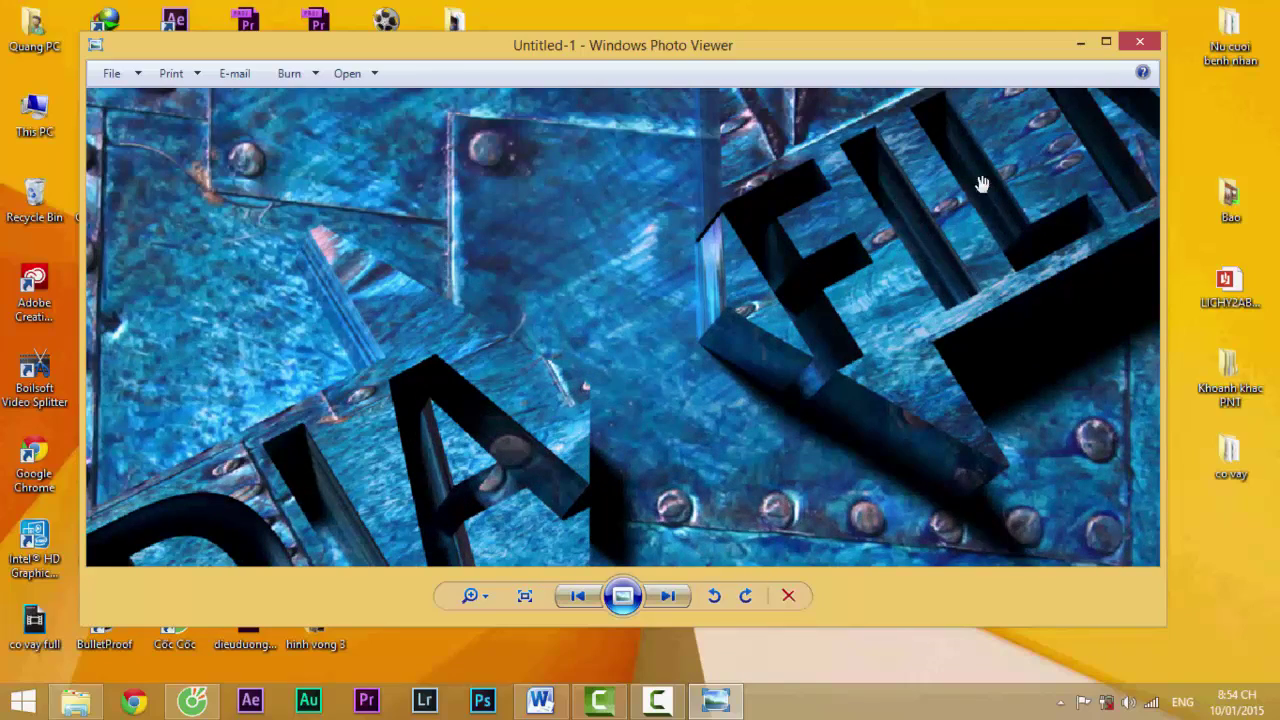
scroll(677, 309, "down", 2)
scroll(640, 360, "down", 1)
scroll(580, 409, "down", 1)
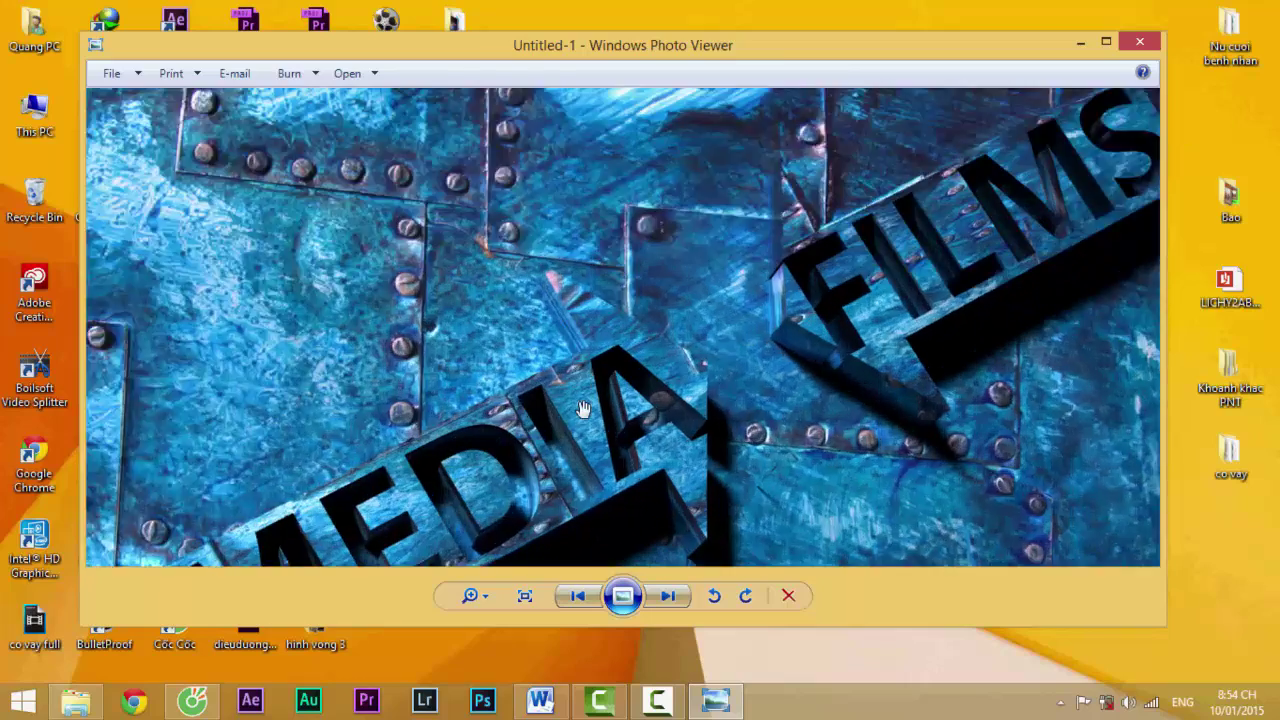
scroll(586, 416, "down", 1)
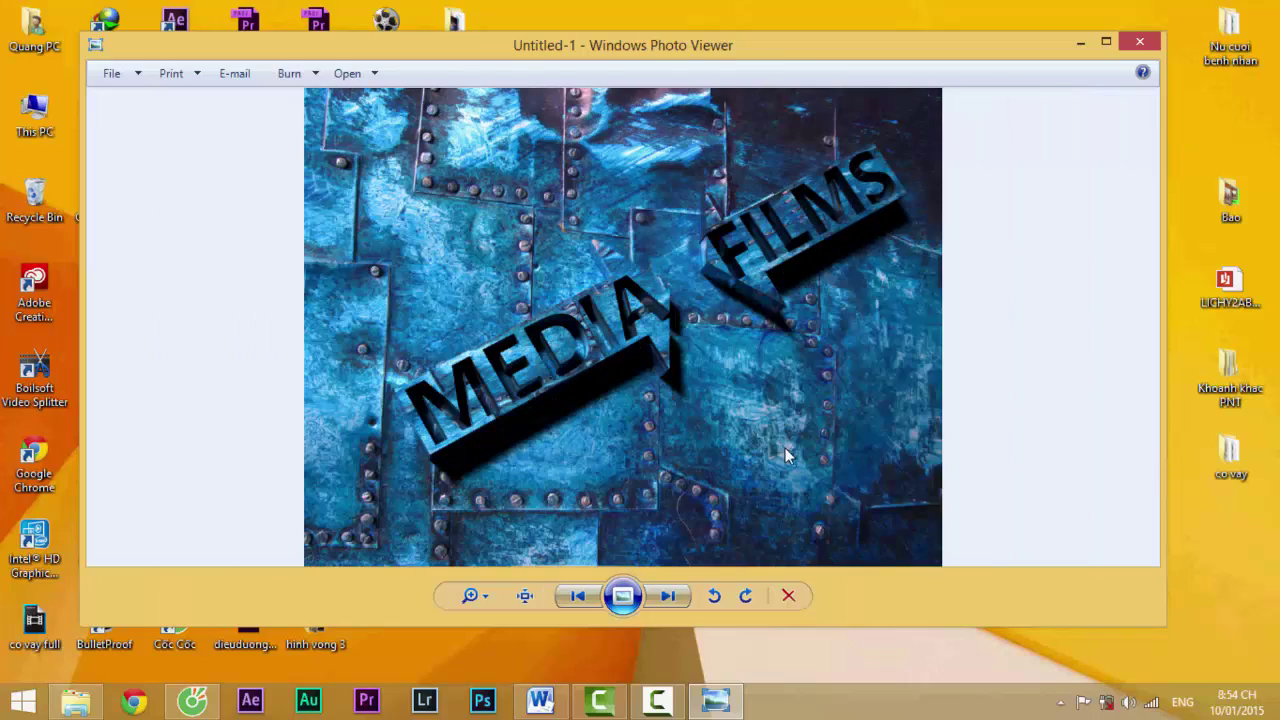
- Close the photo preview and launch Photoshop from the taskbar
left_click(1138, 50)
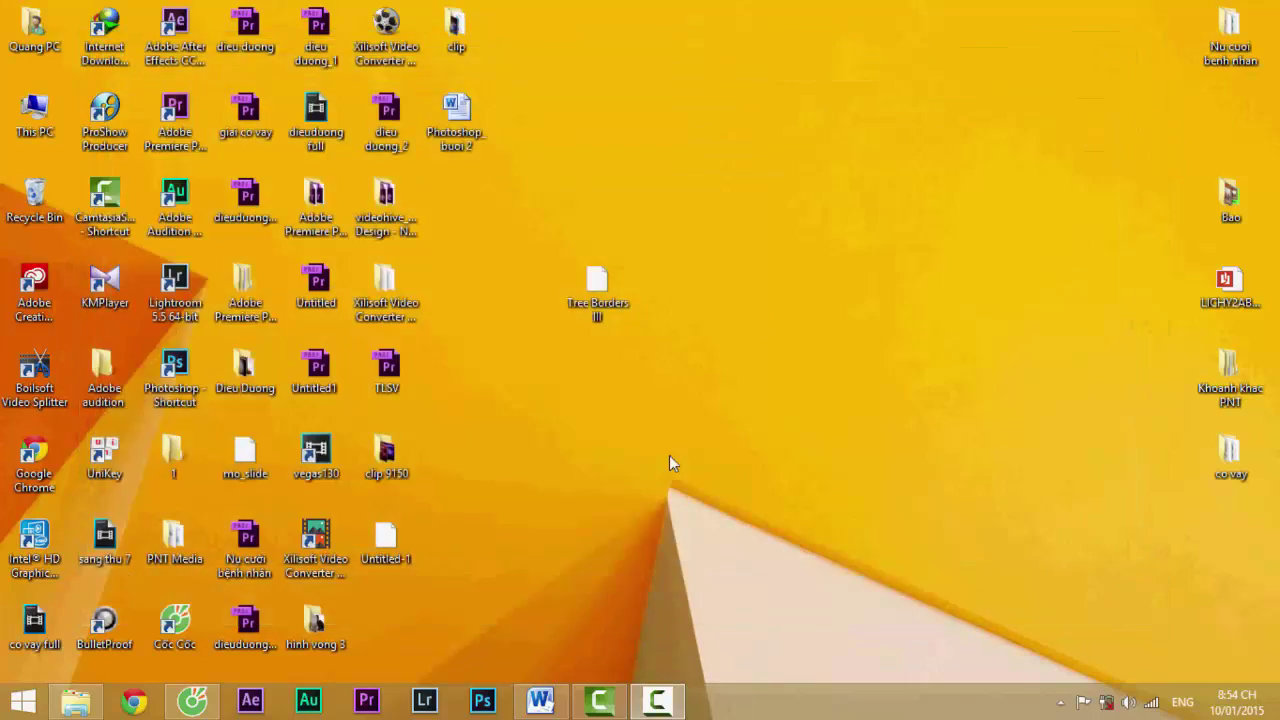
left_click(484, 700)
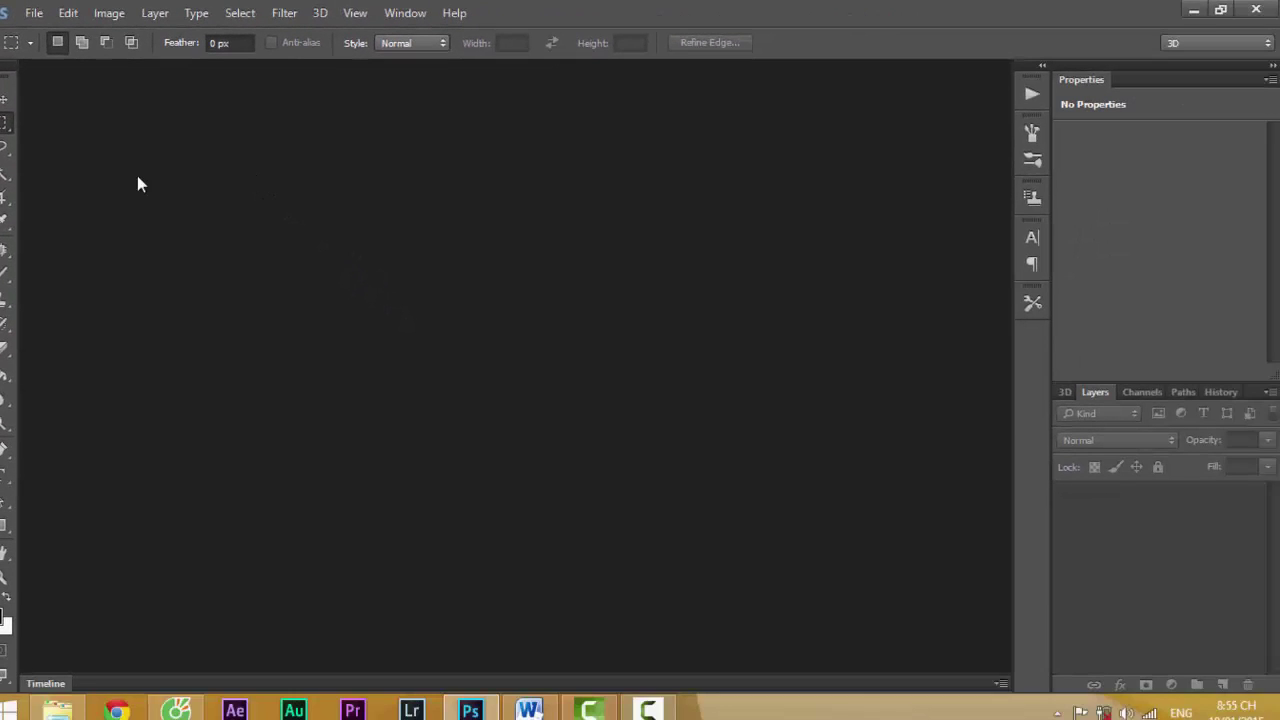
- Create a new white 1000 × 750 px document at 150 ppi
left_click(34, 12)
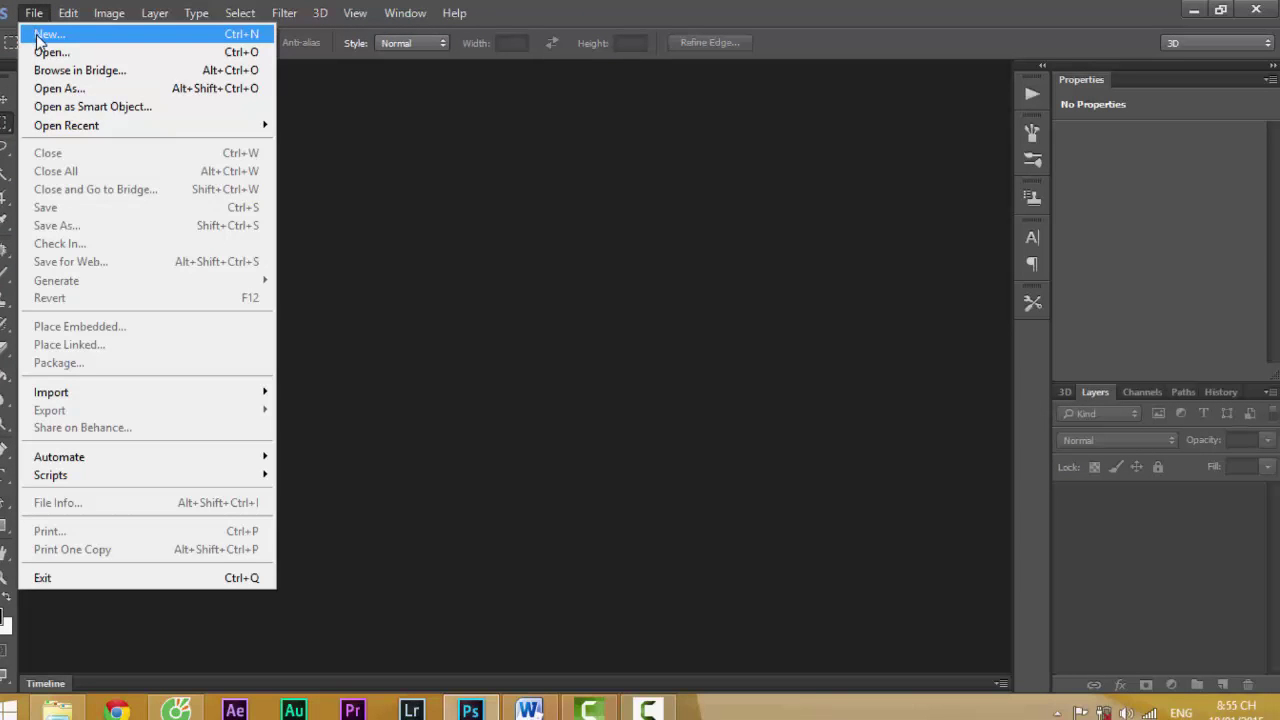
left_click(40, 35)
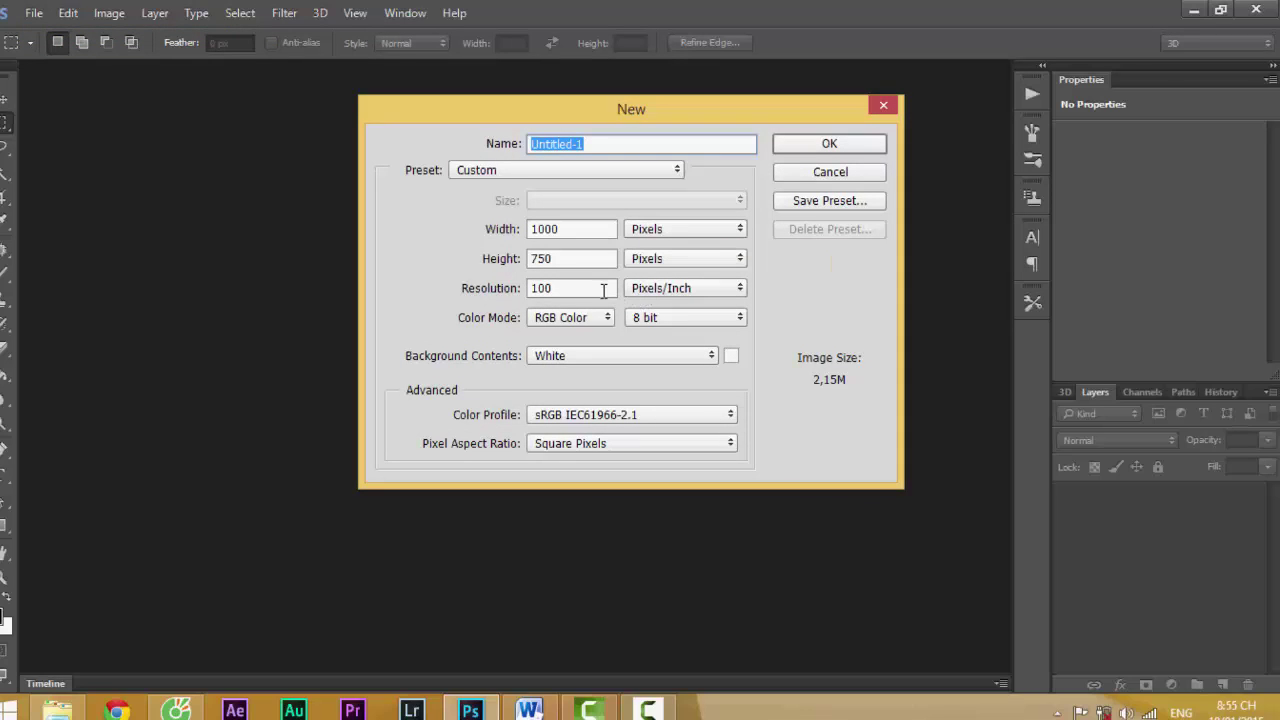
double_click(604, 290)
type("1")
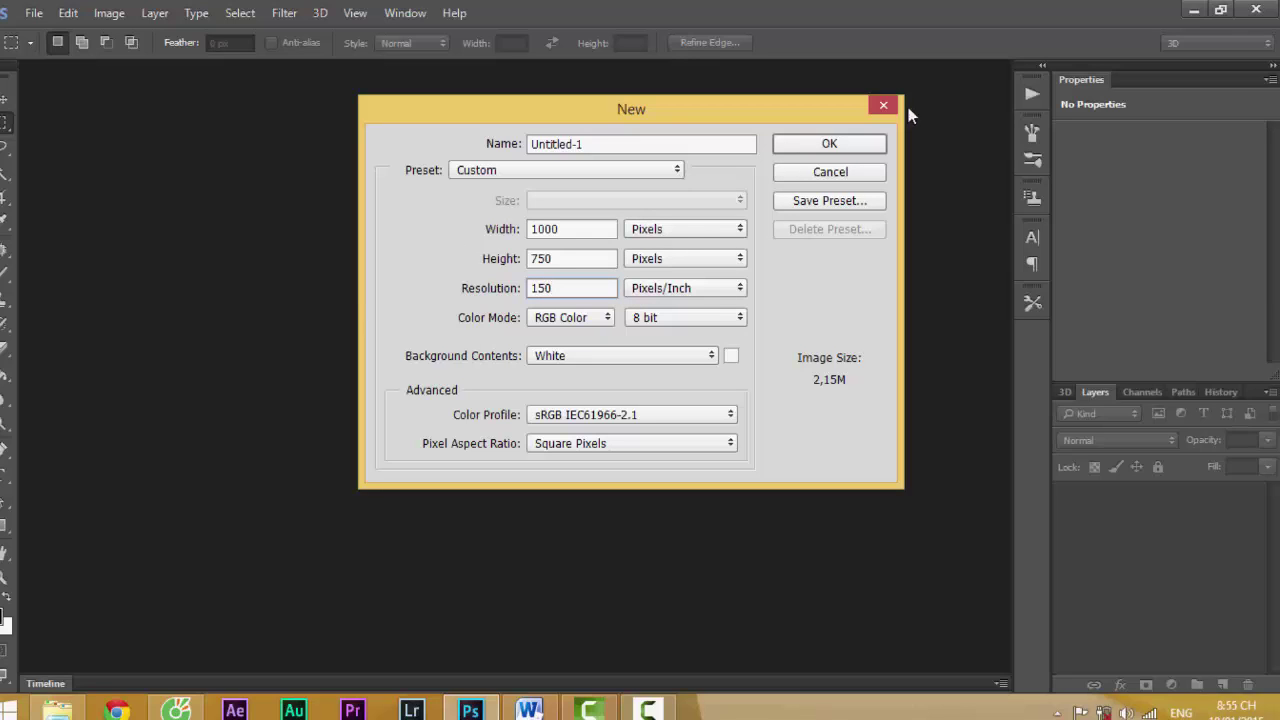
left_click(851, 144)
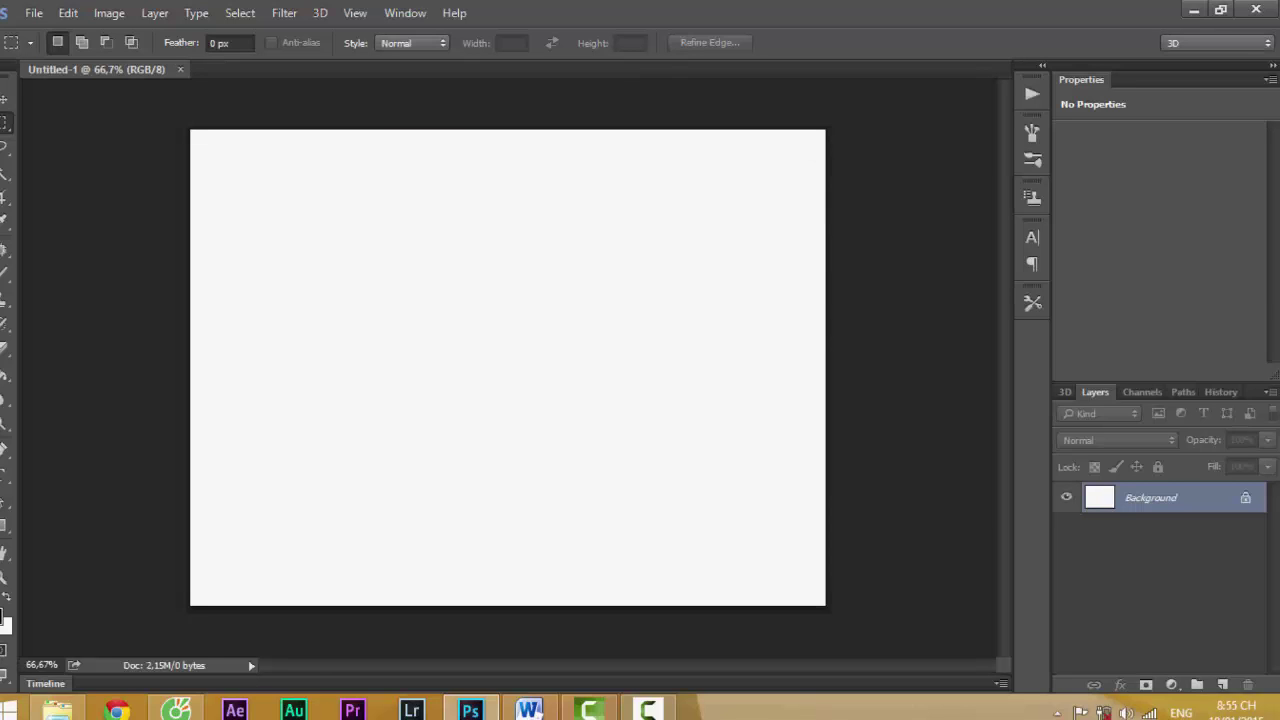
left_click(36, 13)
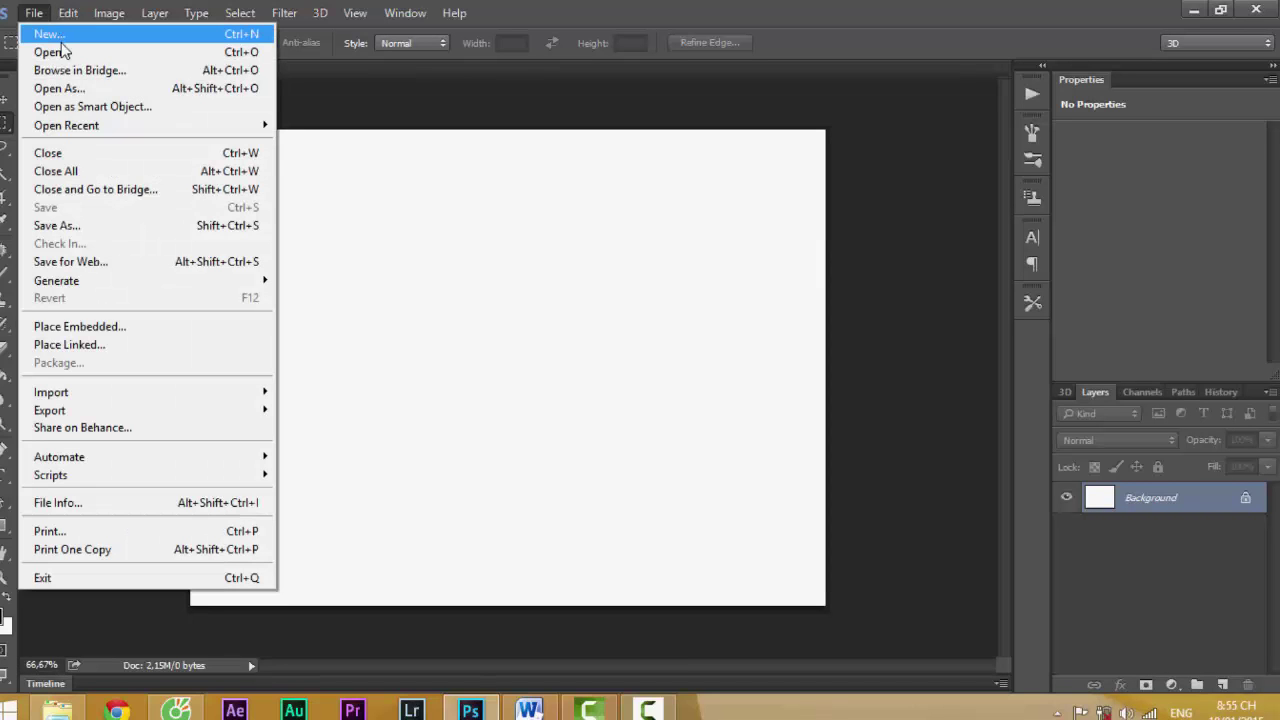
- Open Wood_texture-9.jpg, accepting the damaged-file warning and dismissing the locked-layer notice
left_click(50, 52)
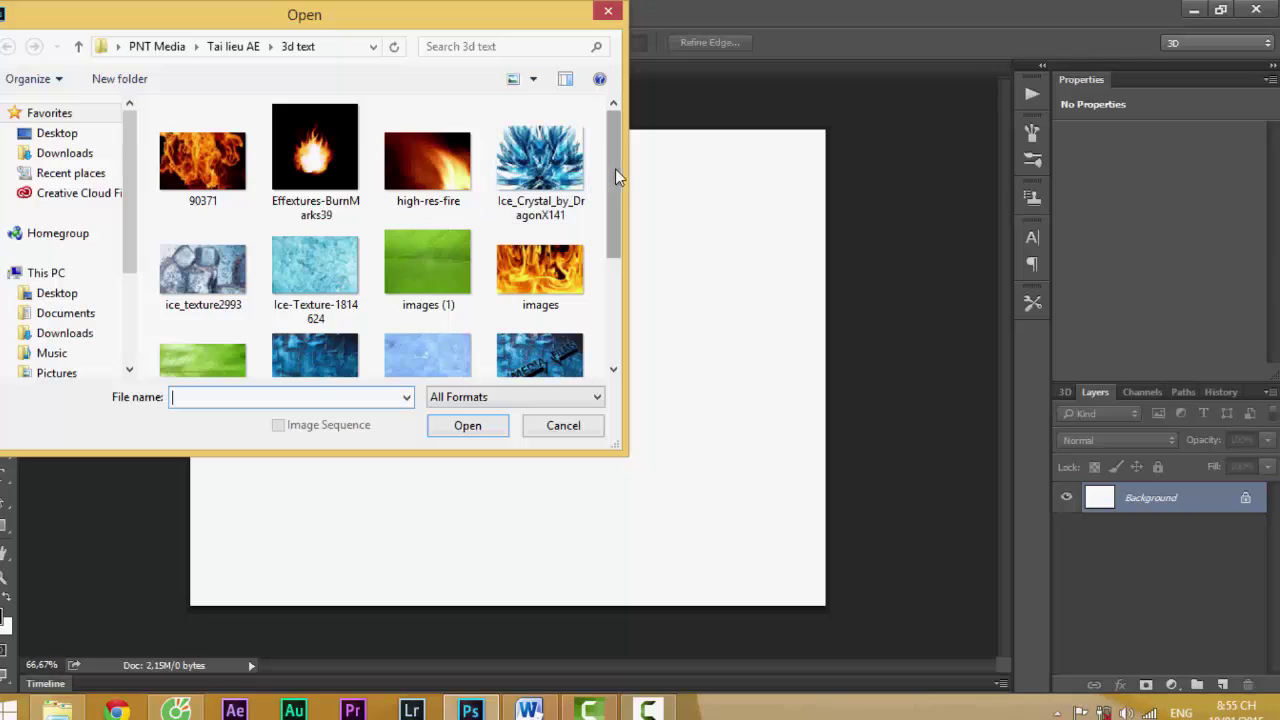
left_click_drag(614, 177, 606, 266)
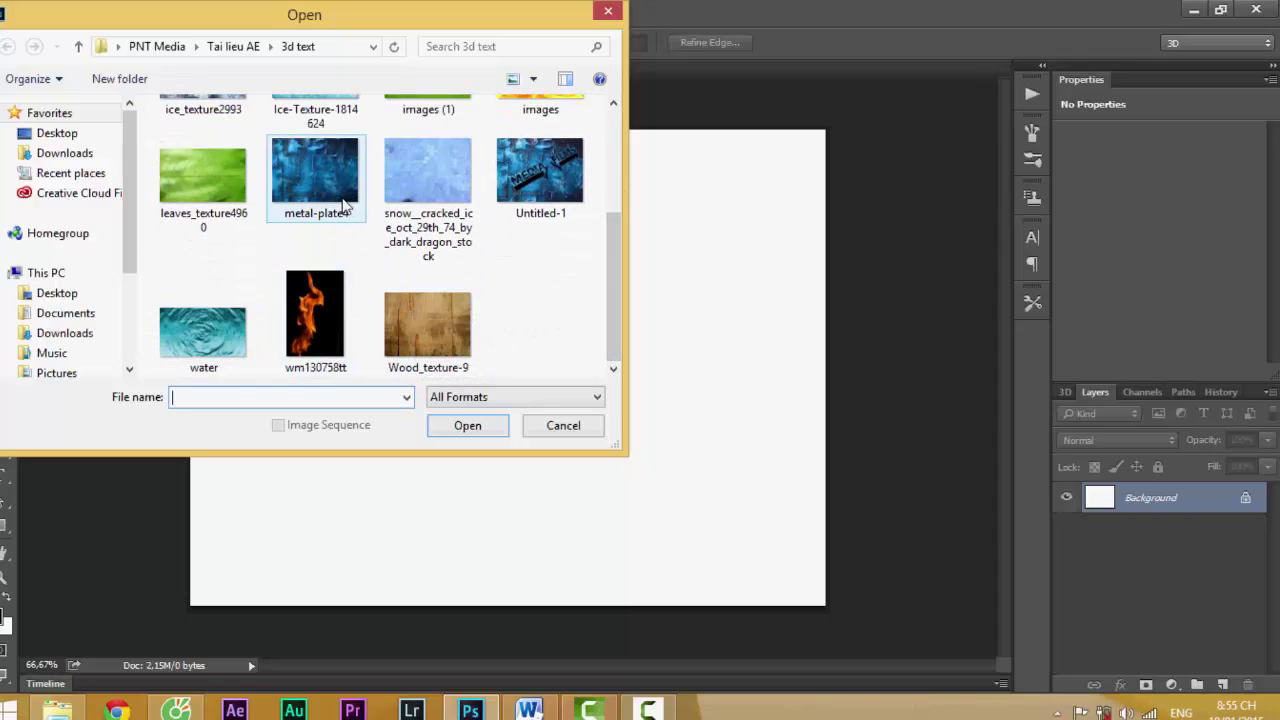
double_click(425, 322)
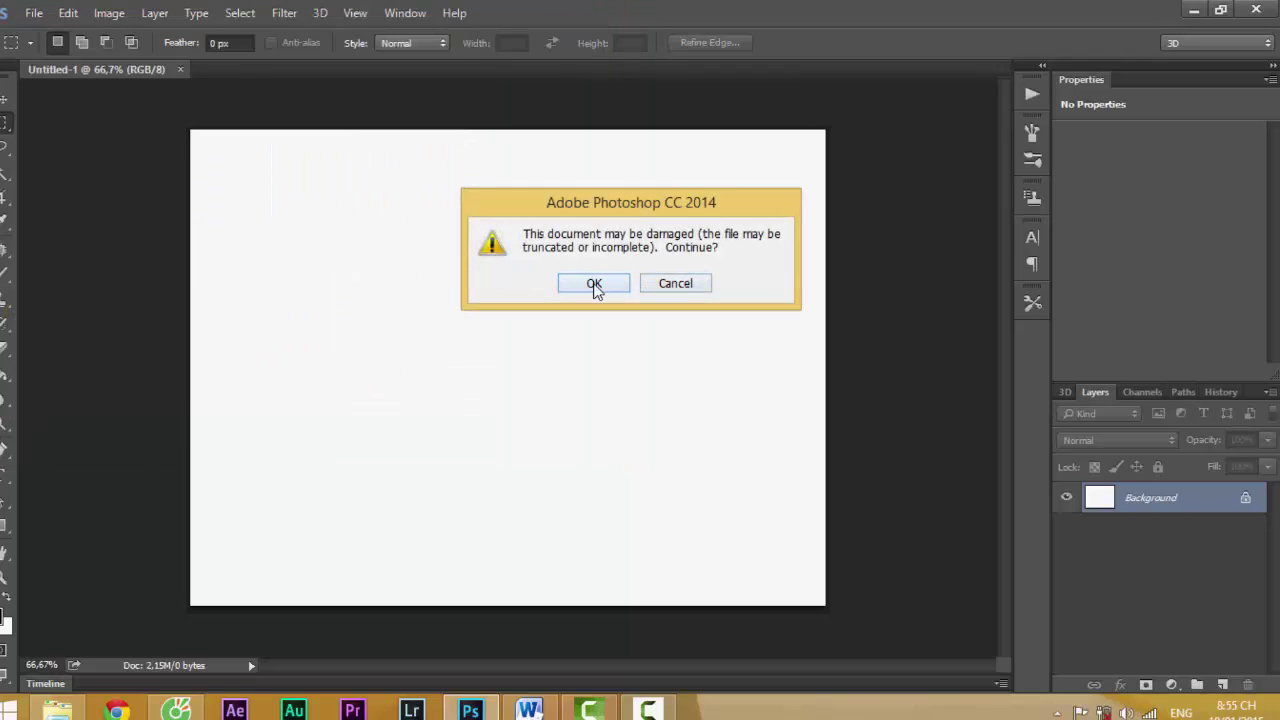
left_click(594, 285)
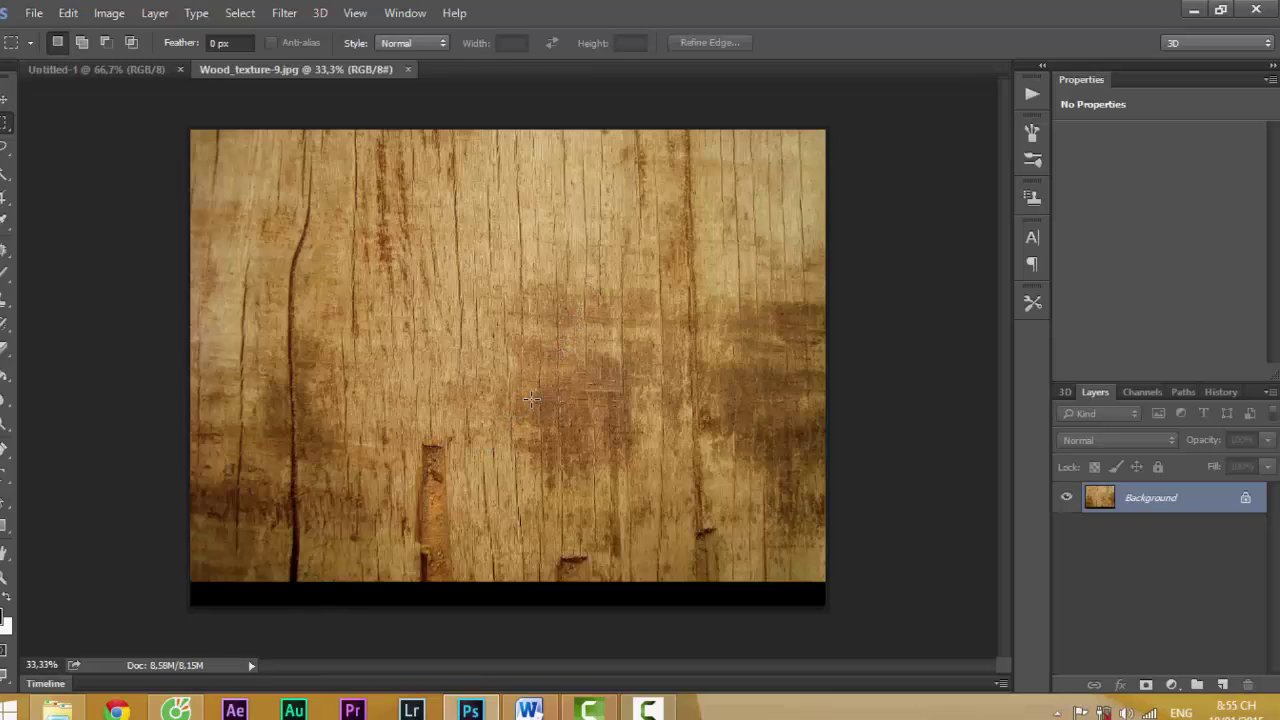
left_click_drag(539, 388, 566, 417)
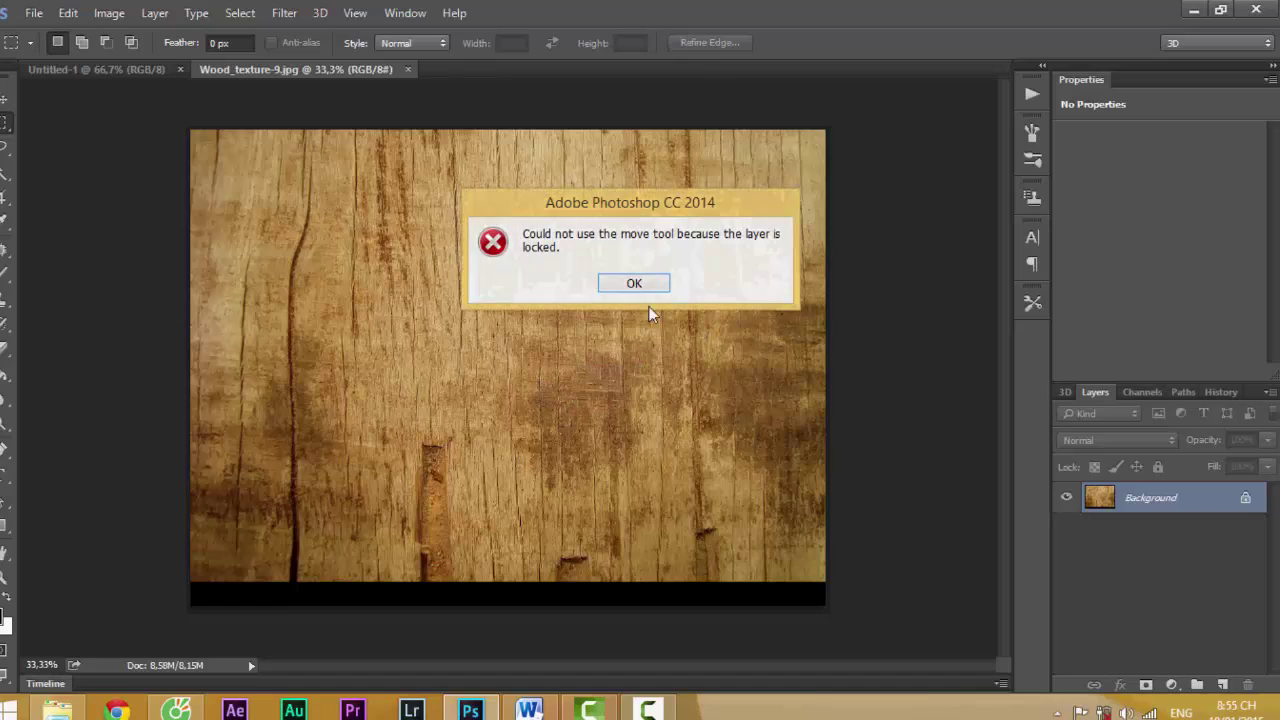
key("Return")
- Drag the wood image onto Untitled-1 as Layer 1 and minimise its window
left_click_drag(249, 77, 349, 171)
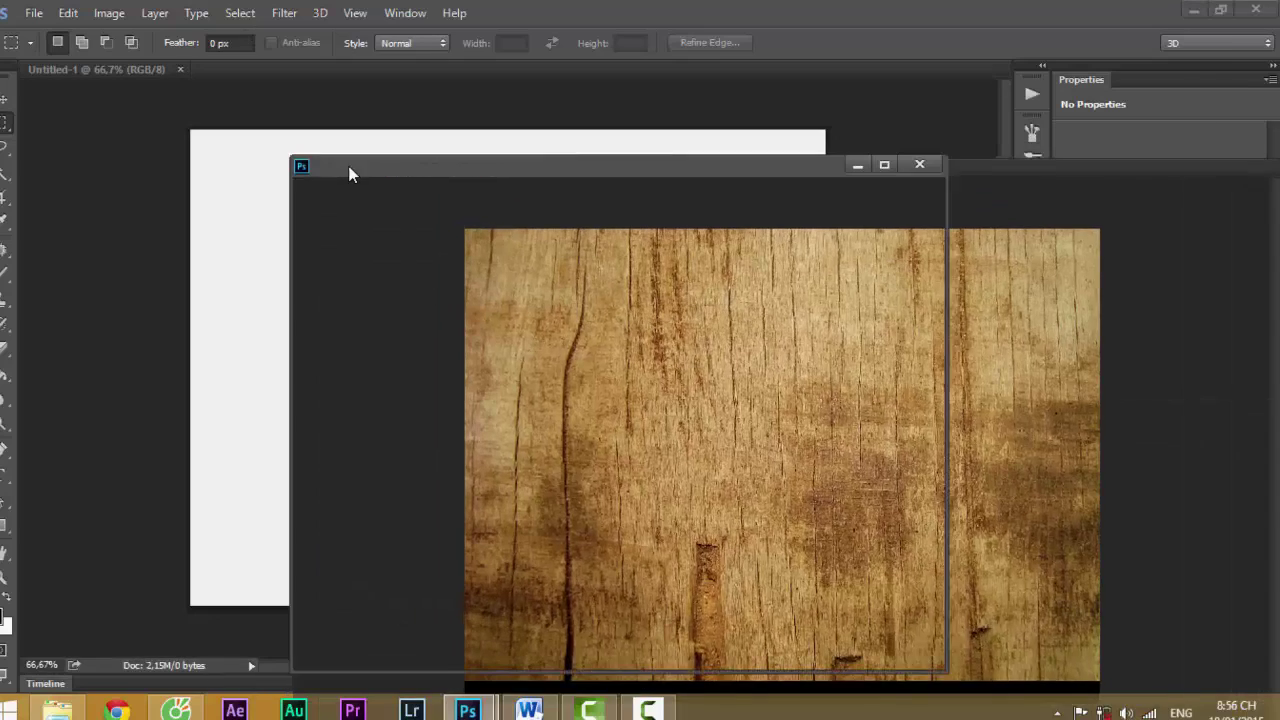
left_click_drag(697, 170, 1052, 166)
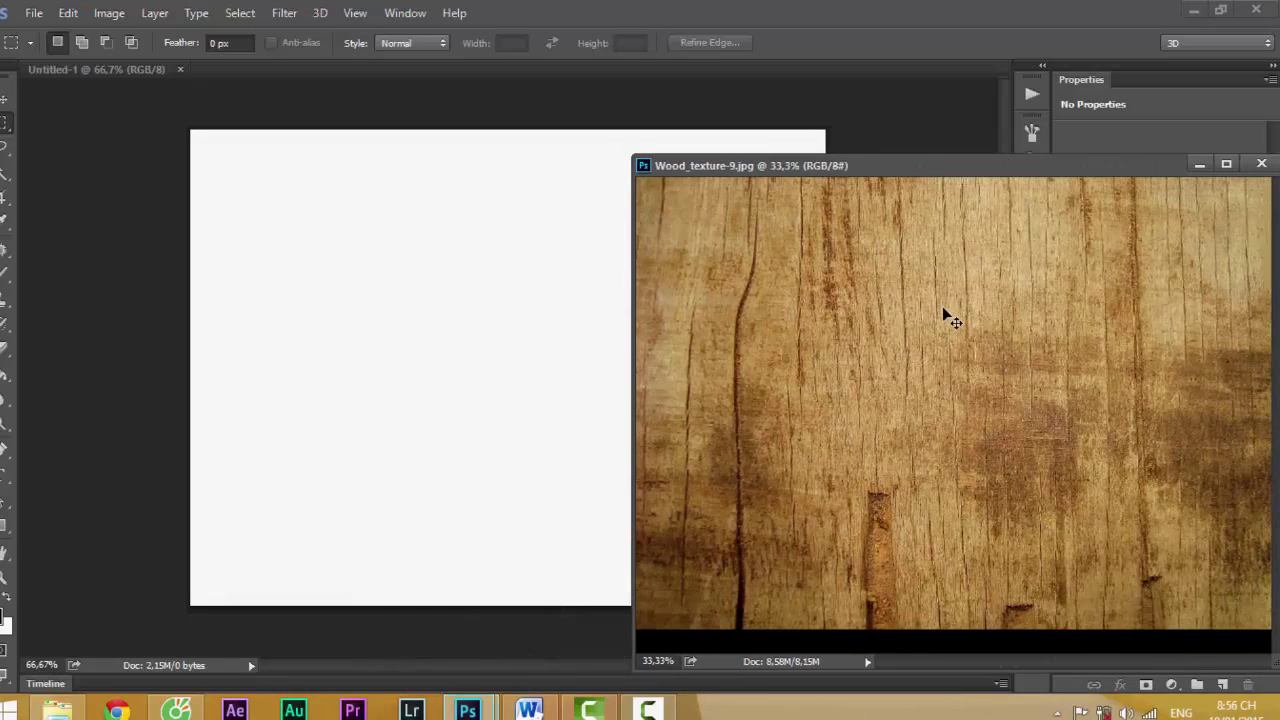
left_click_drag(943, 314, 509, 320)
left_click_drag(1188, 176, 988, 176)
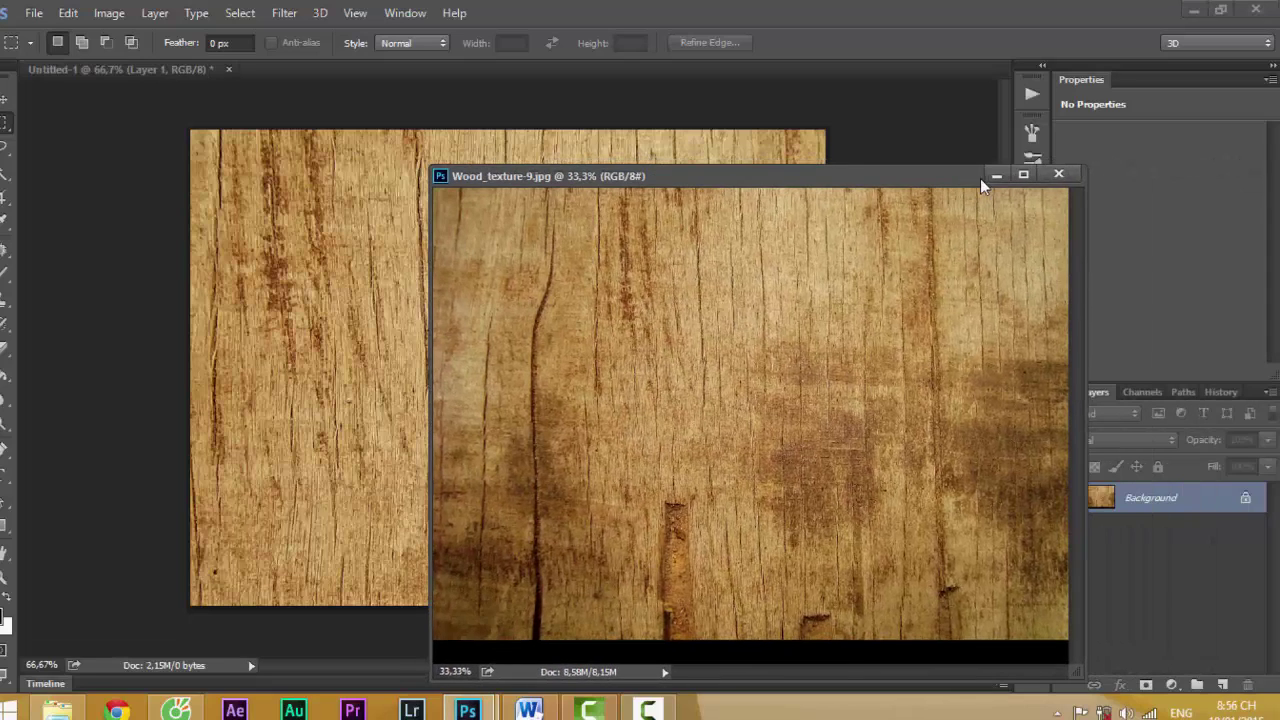
left_click(992, 166)
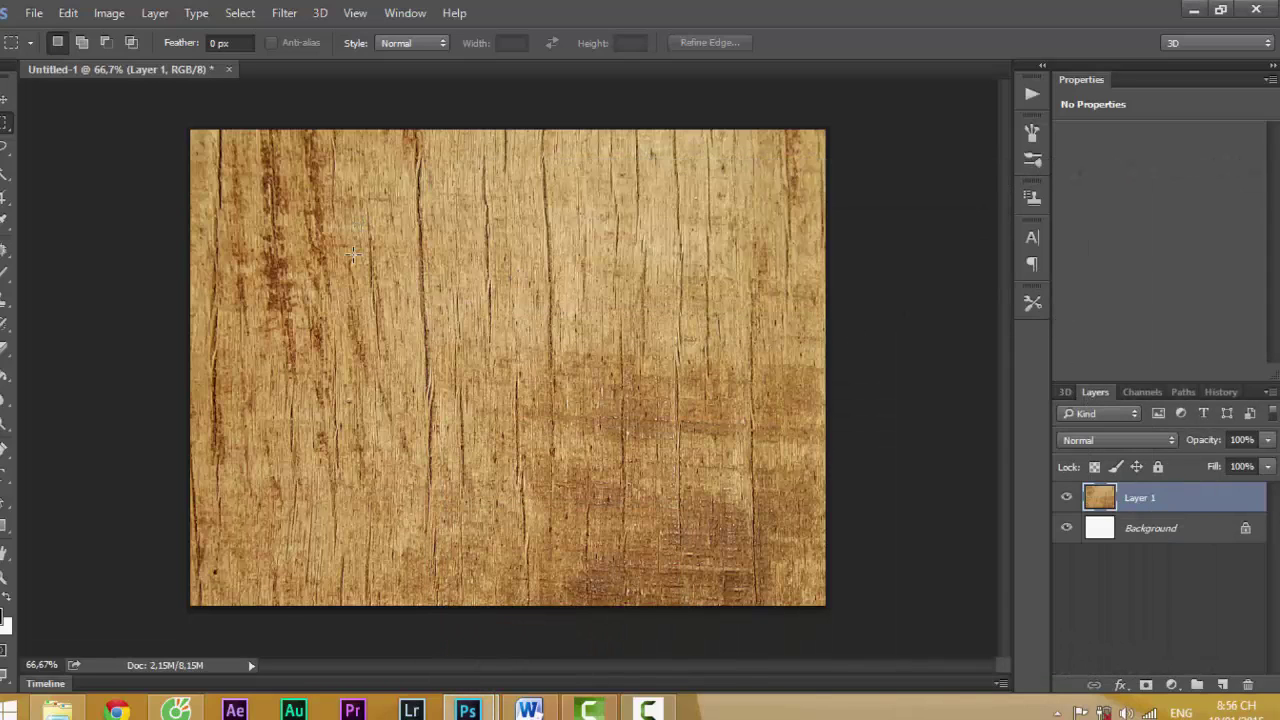
- Open the metal-plate4.jpg image
left_click(34, 12)
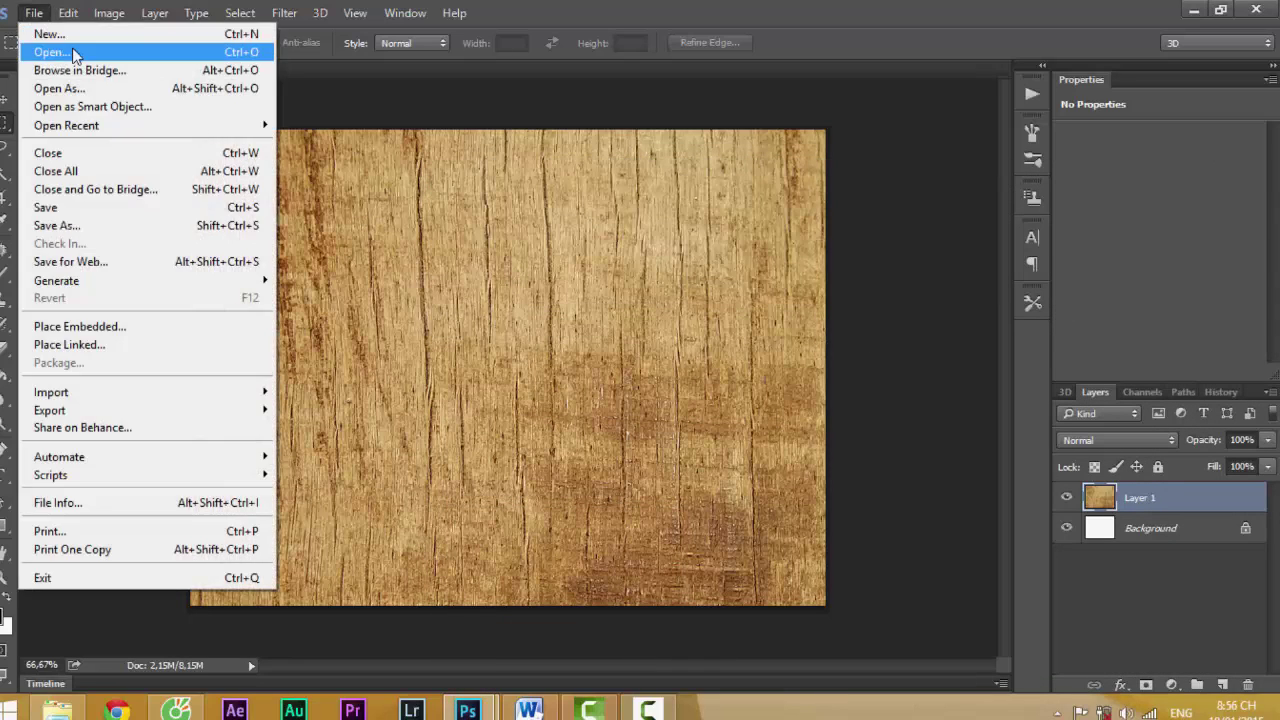
left_click(74, 54)
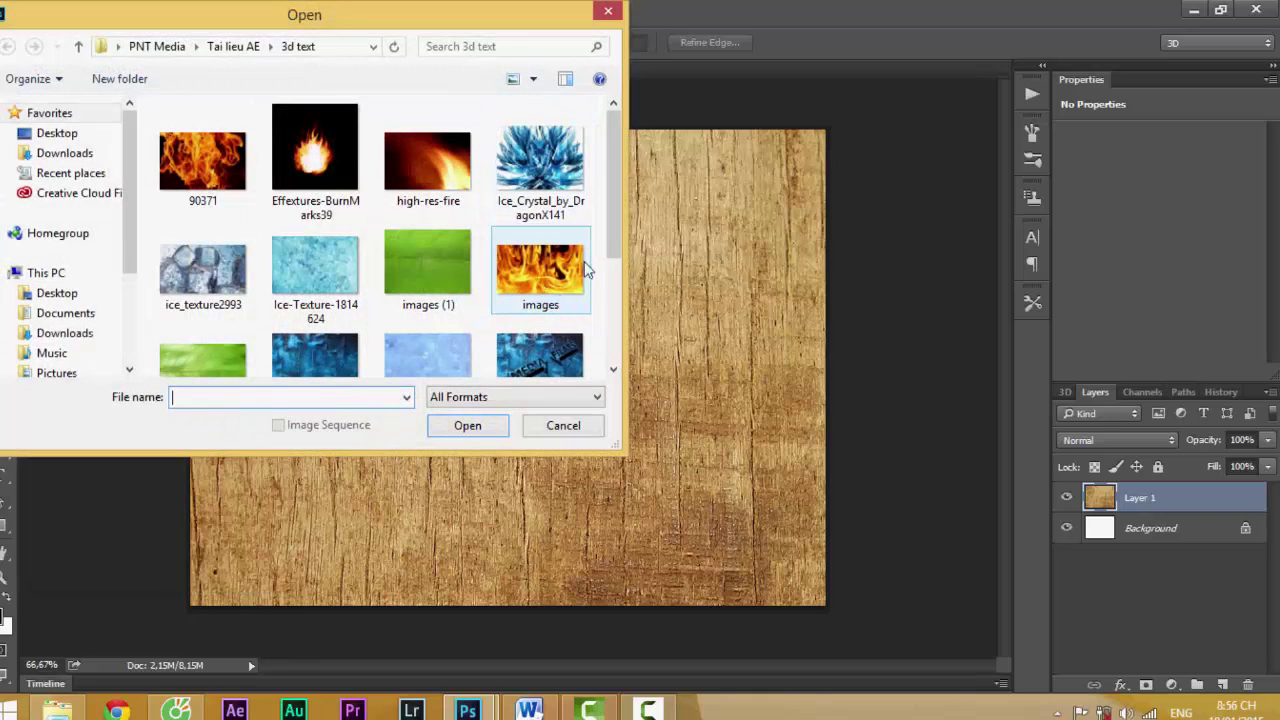
left_click_drag(612, 190, 612, 246)
double_click(289, 254)
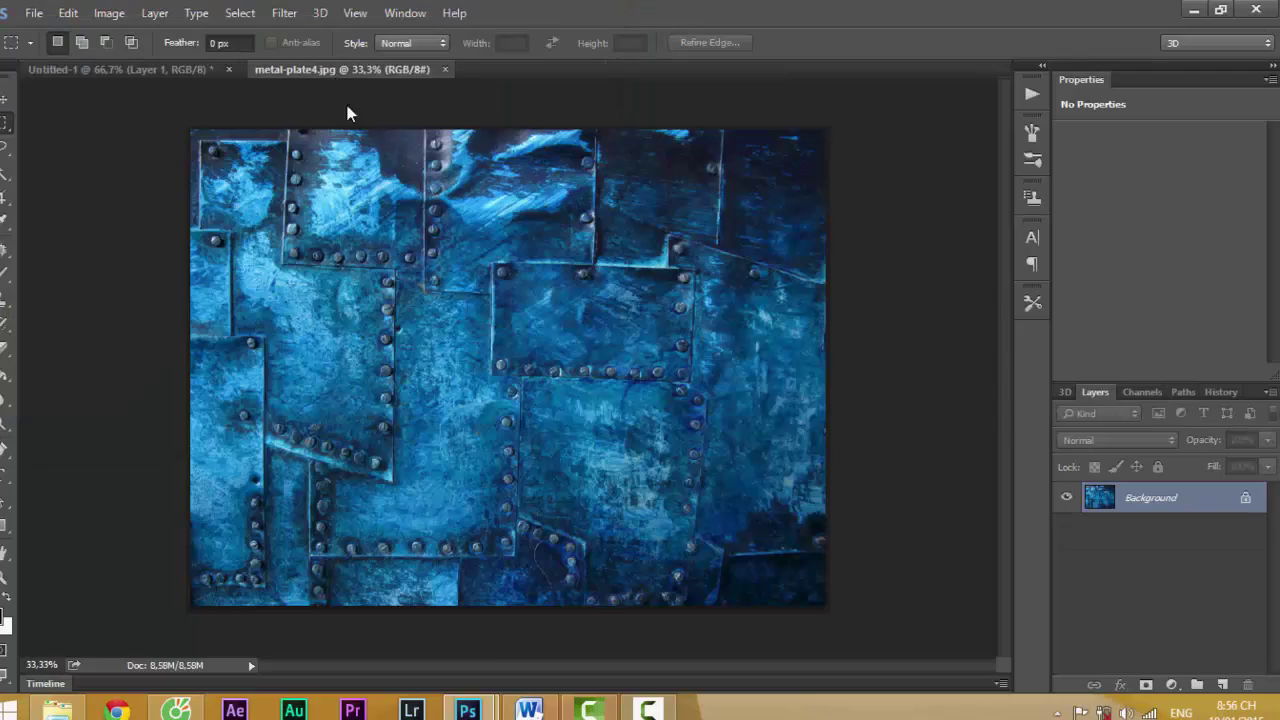
- Drag the metal texture onto Untitled-1 as Layer 2 and minimise its window
left_click_drag(331, 72, 400, 168)
left_click_drag(809, 168, 1082, 165)
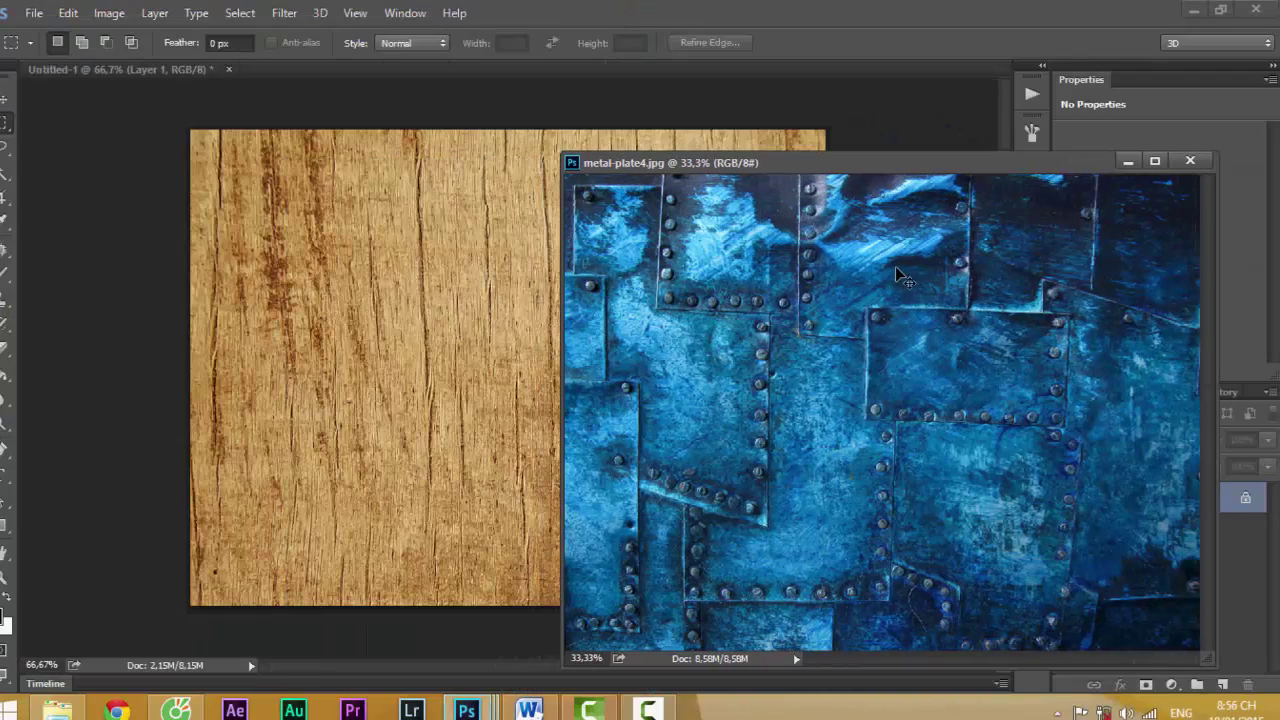
left_click_drag(447, 279, 447, 279)
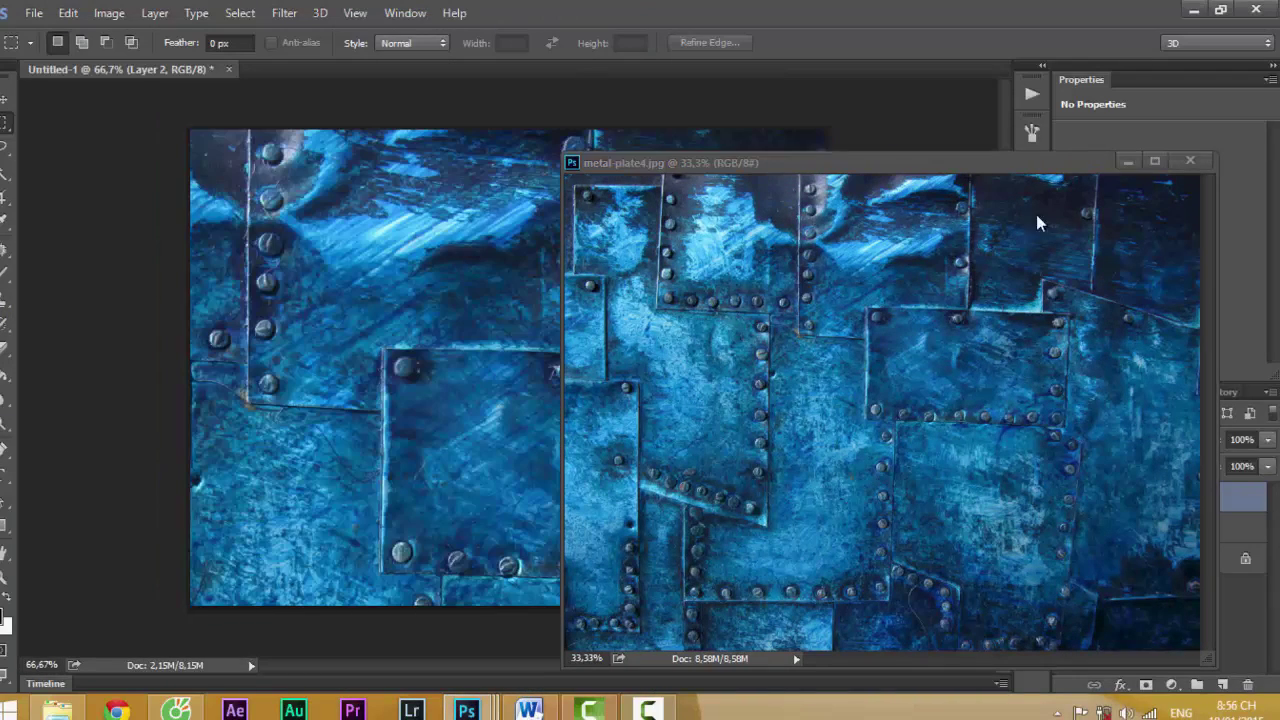
left_click(1128, 161)
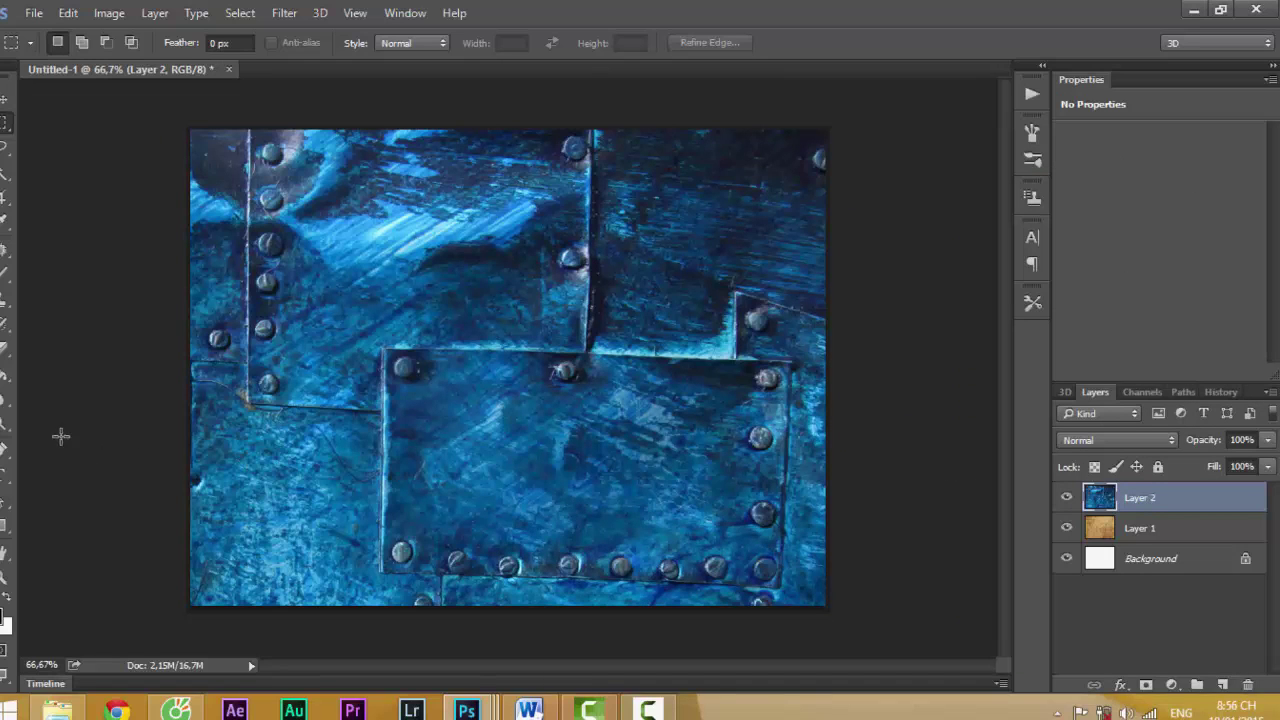
left_click(5, 474)
- Type PNTXMEDIA at 100 pt and move it right and down on the canvas
left_click(398, 360)
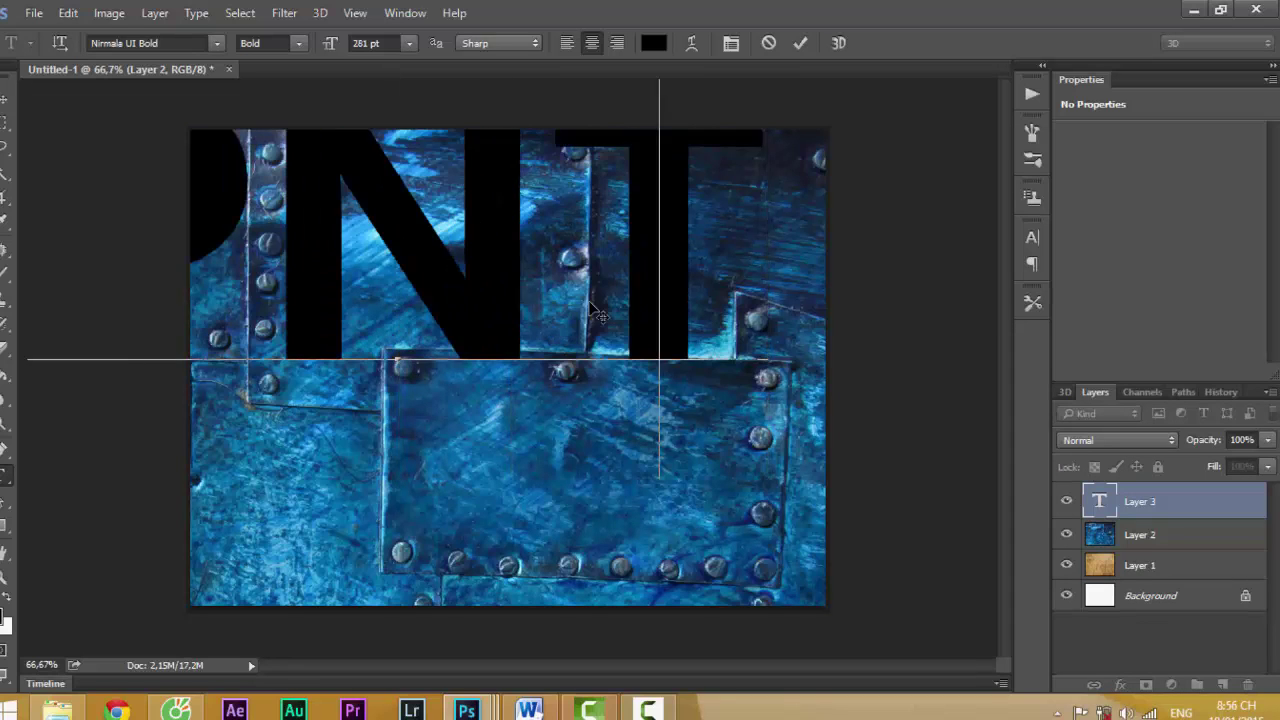
left_click(365, 43)
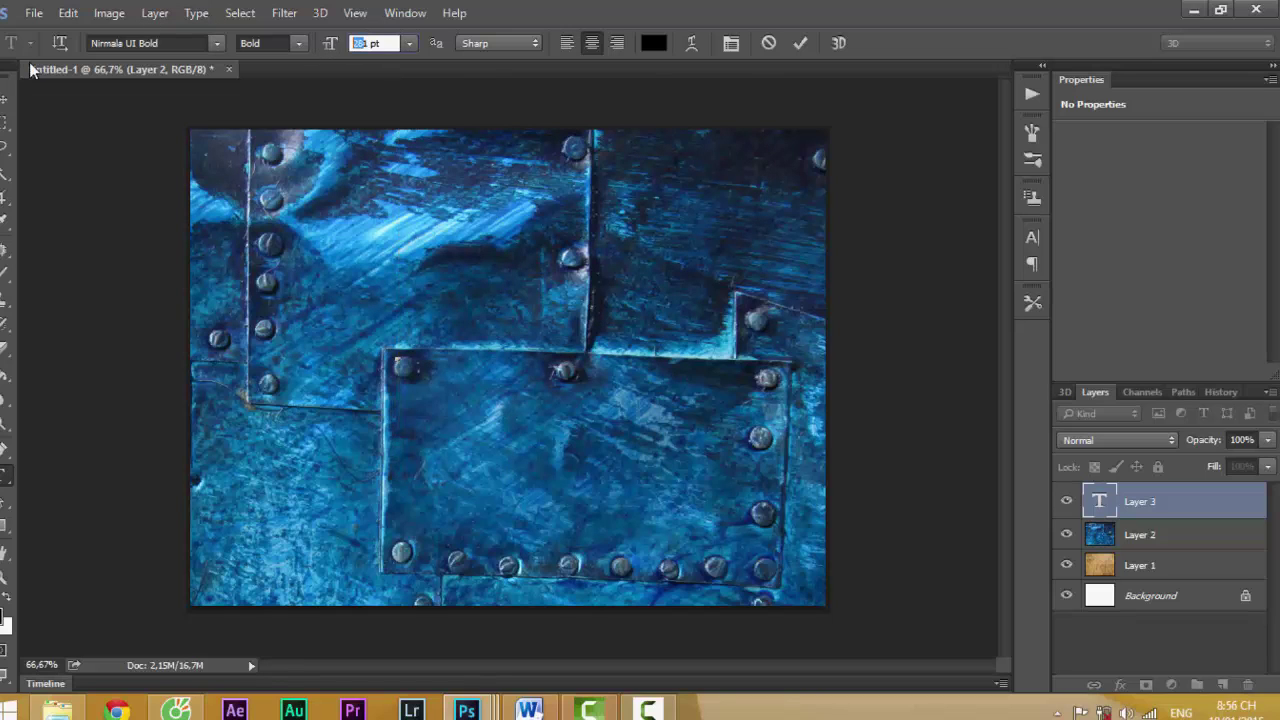
type("100")
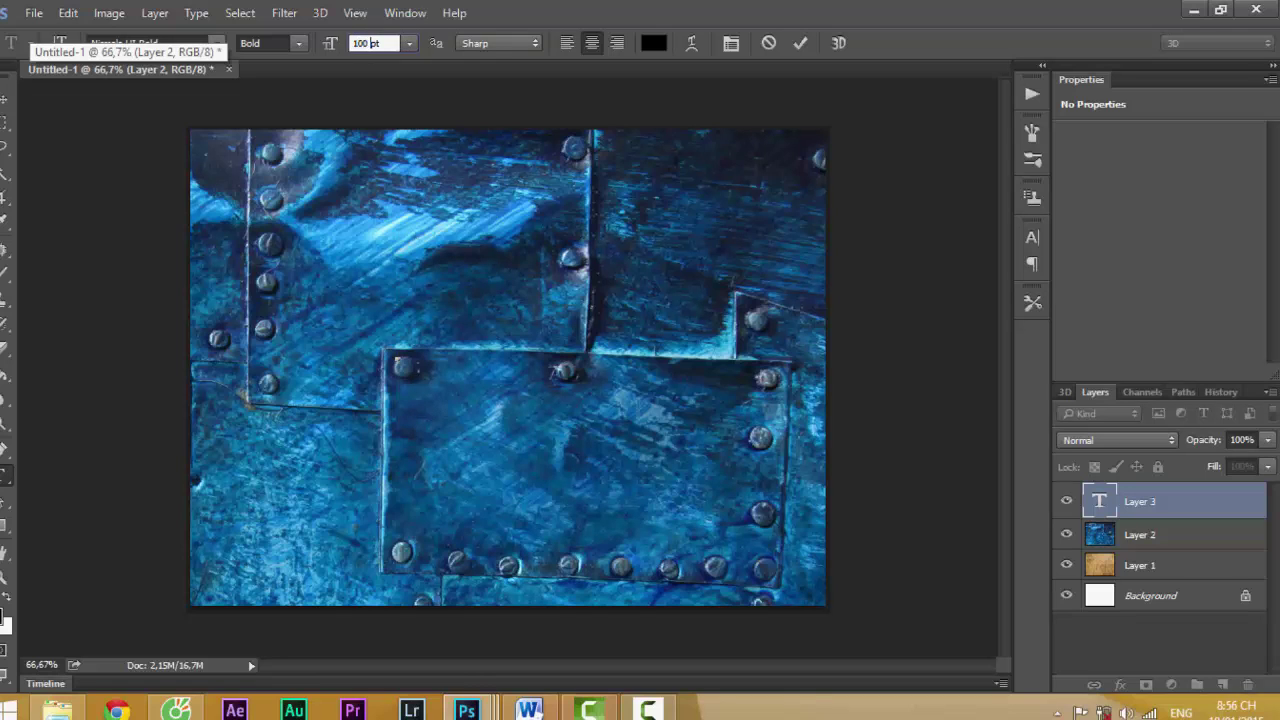
key("Return")
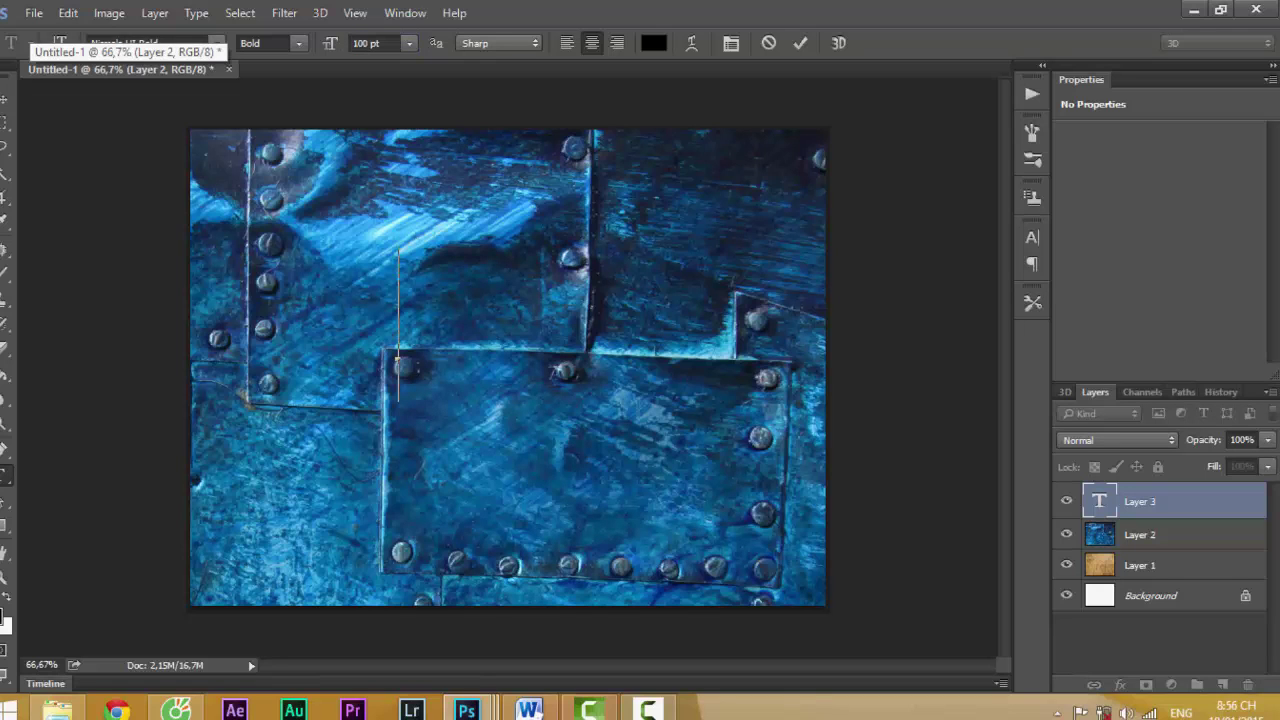
type("PNTX")
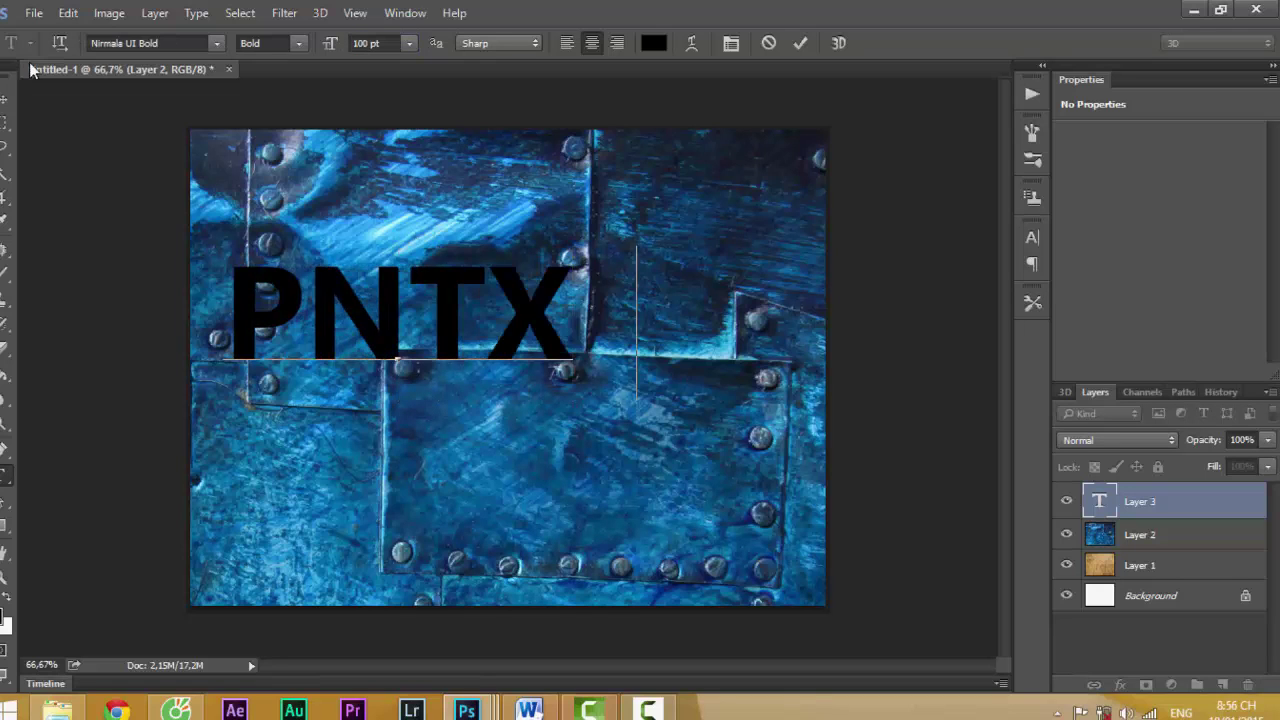
type("MEDIA")
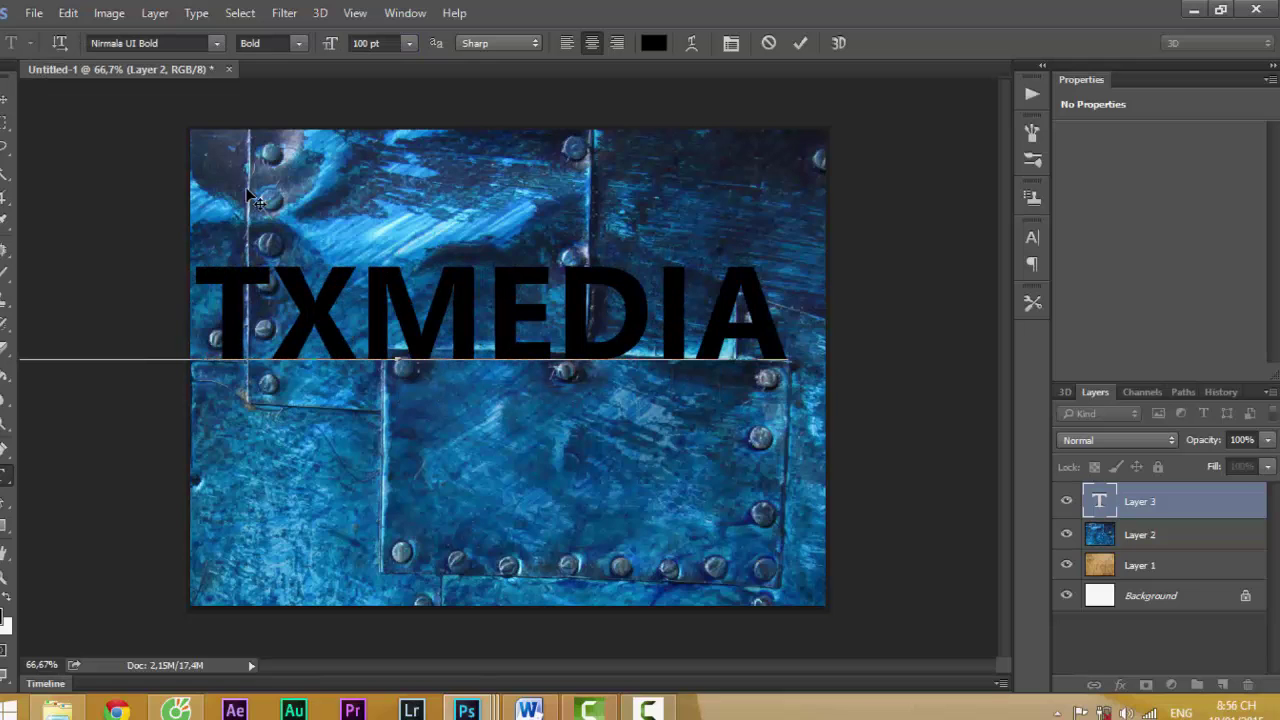
mouse_move(280, 279)
left_mouse_down()
mouse_move(505, 316)
mouse_move(503, 298)
left_mouse_up()
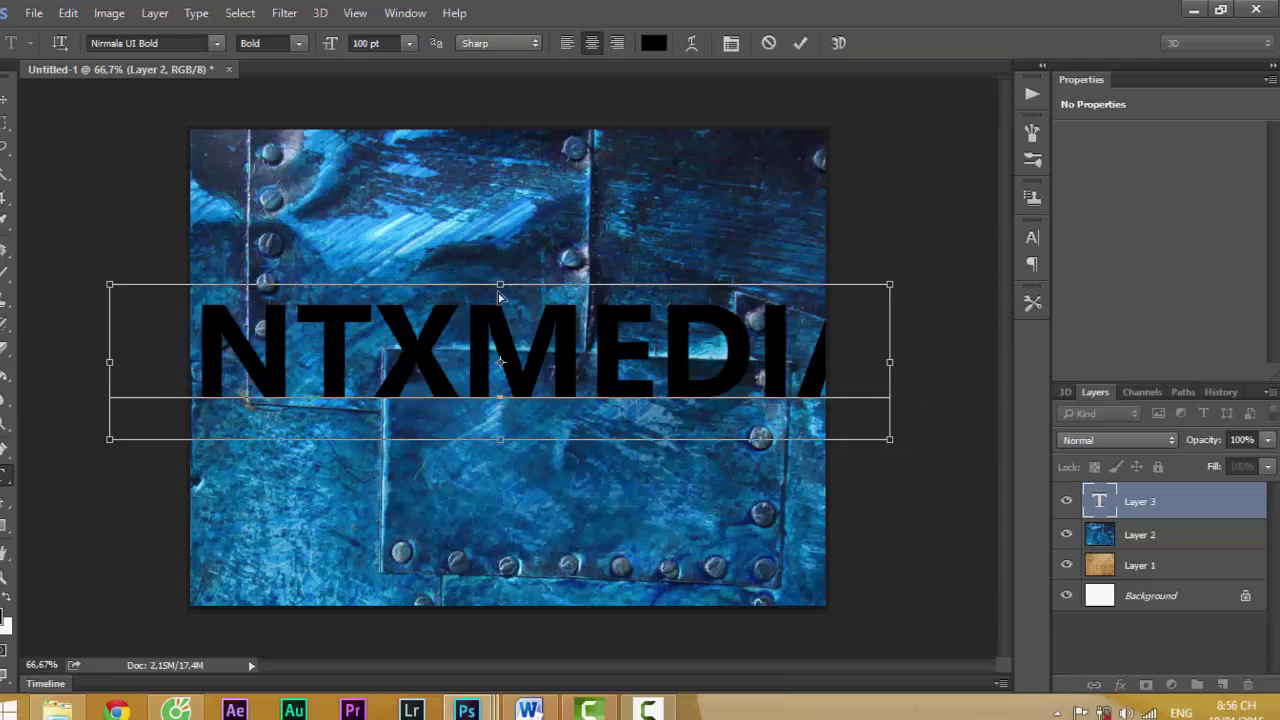
- Resize all the PNTXMEDIA text to 70 pt and centre it on the plate
key("ctrl+a")
left_click(366, 42)
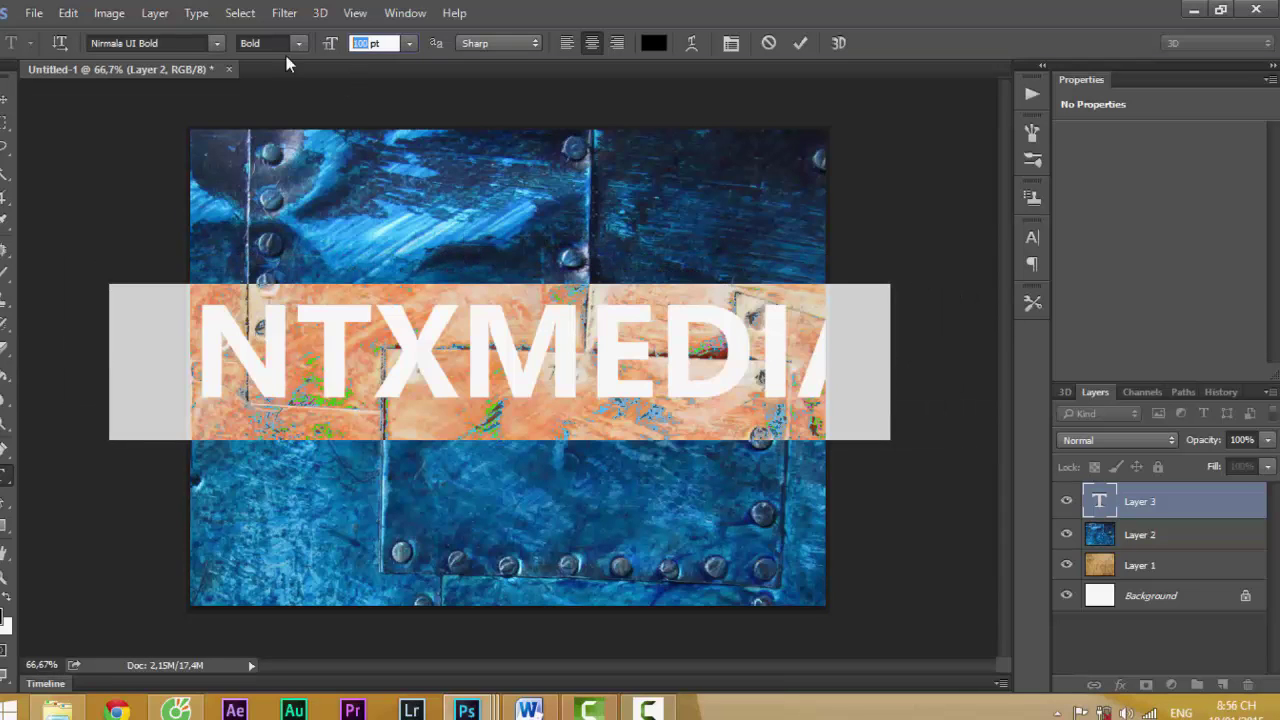
type("70")
key("Return")
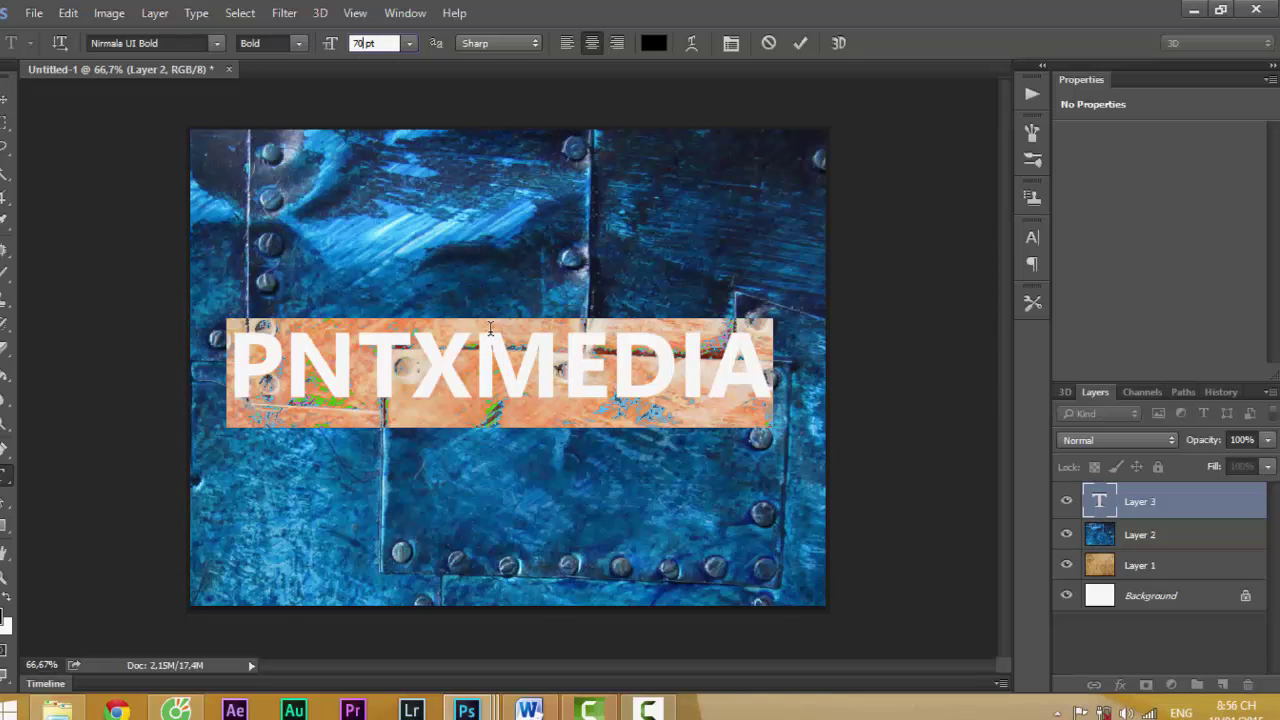
left_click_drag(520, 370, 535, 362)
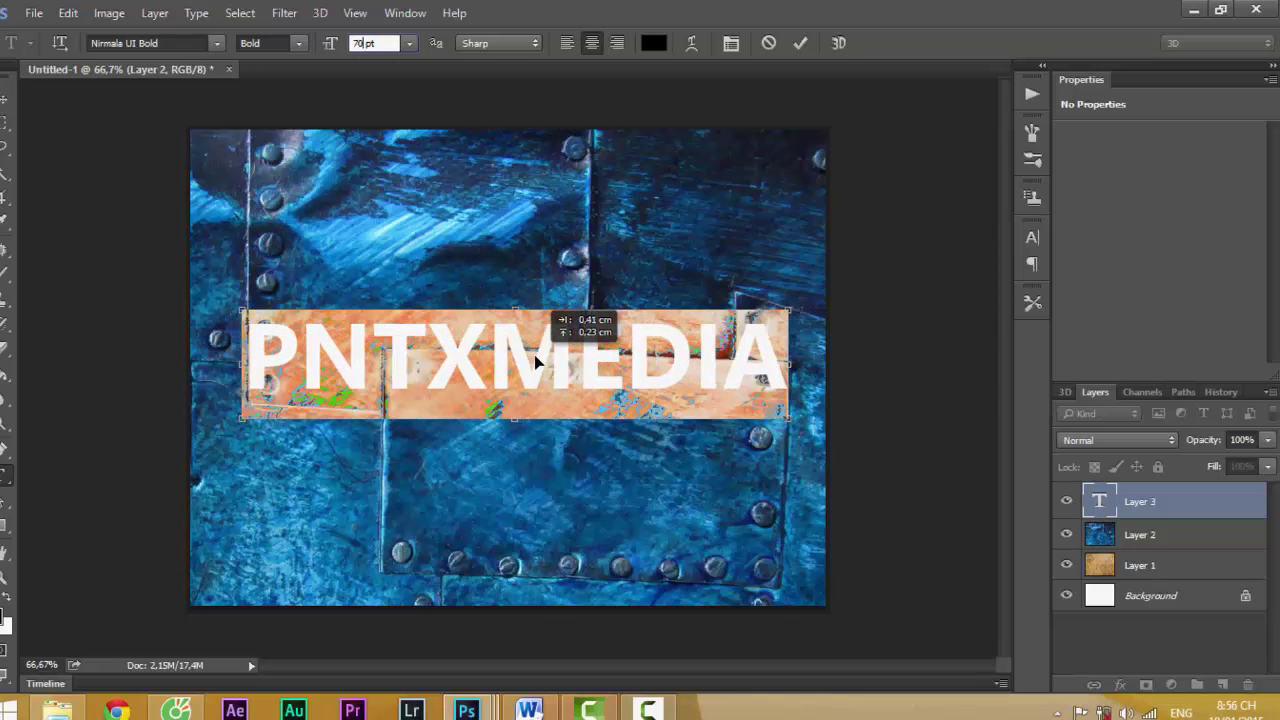
left_click(443, 375)
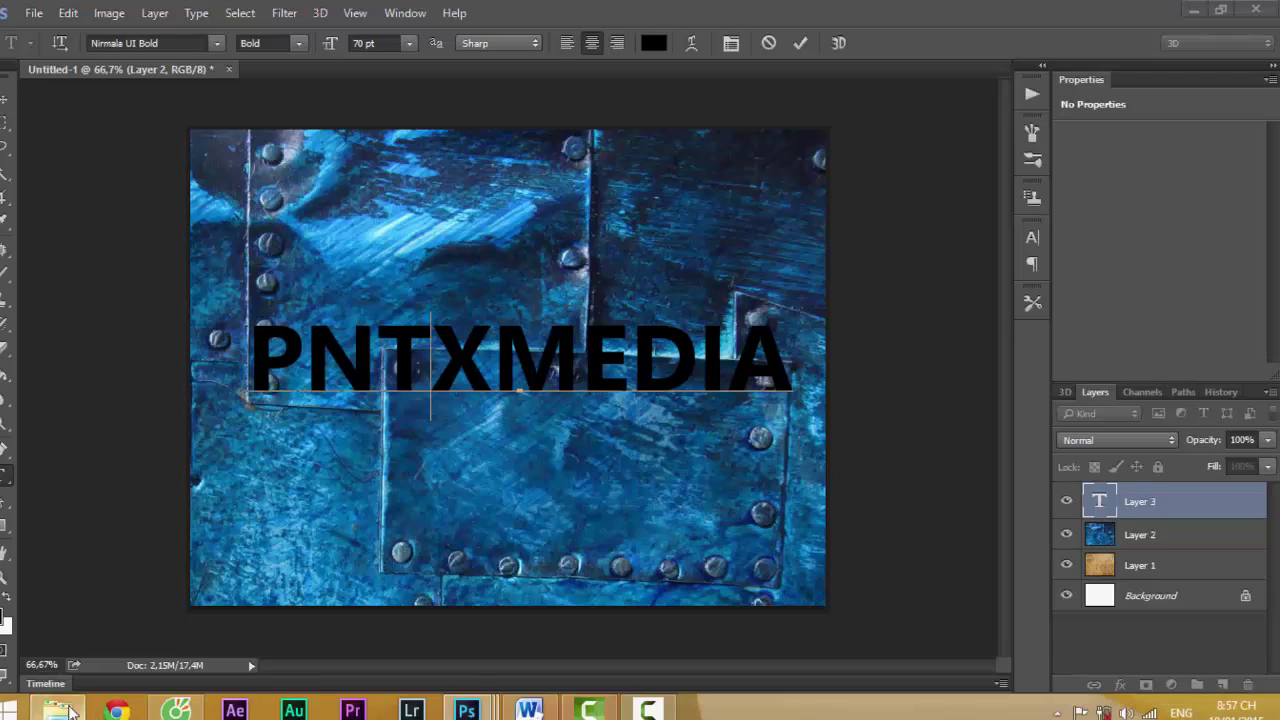
- Preview the Untitled-1 reference image in Photo Viewer, then return to Photoshop
left_click(57, 708)
double_click(561, 453)
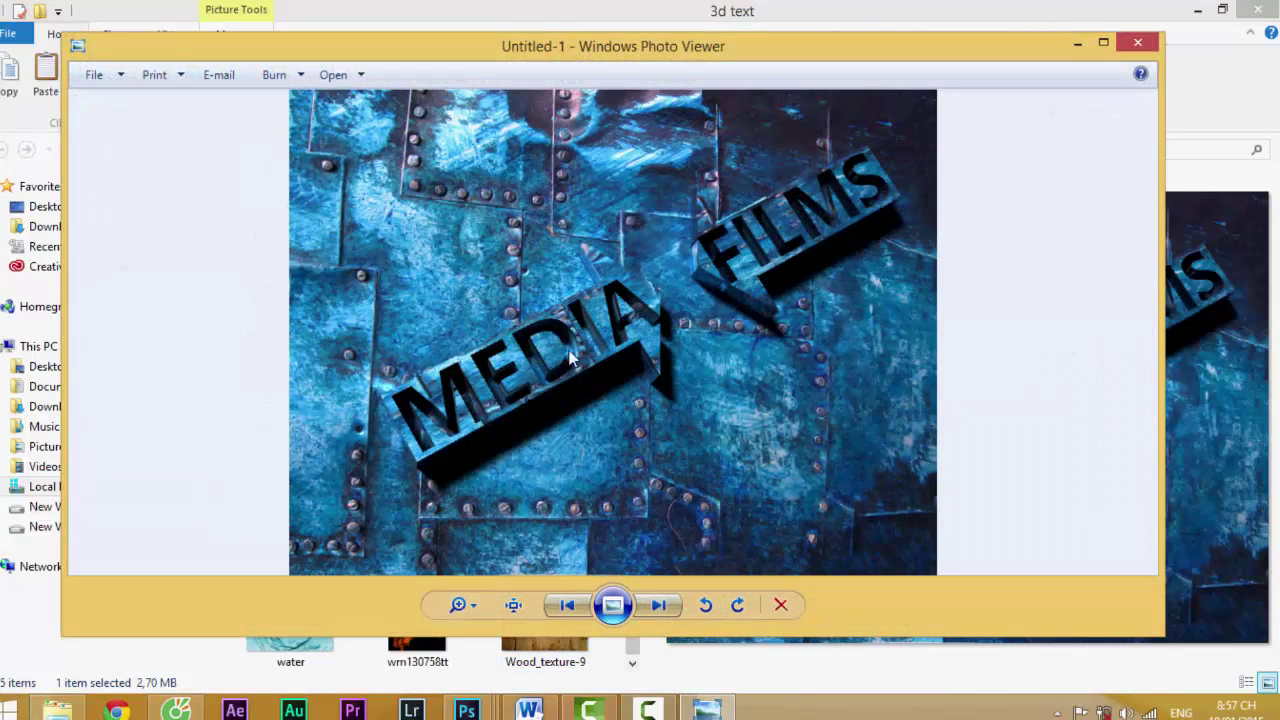
left_click(1137, 42)
left_click(1197, 10)
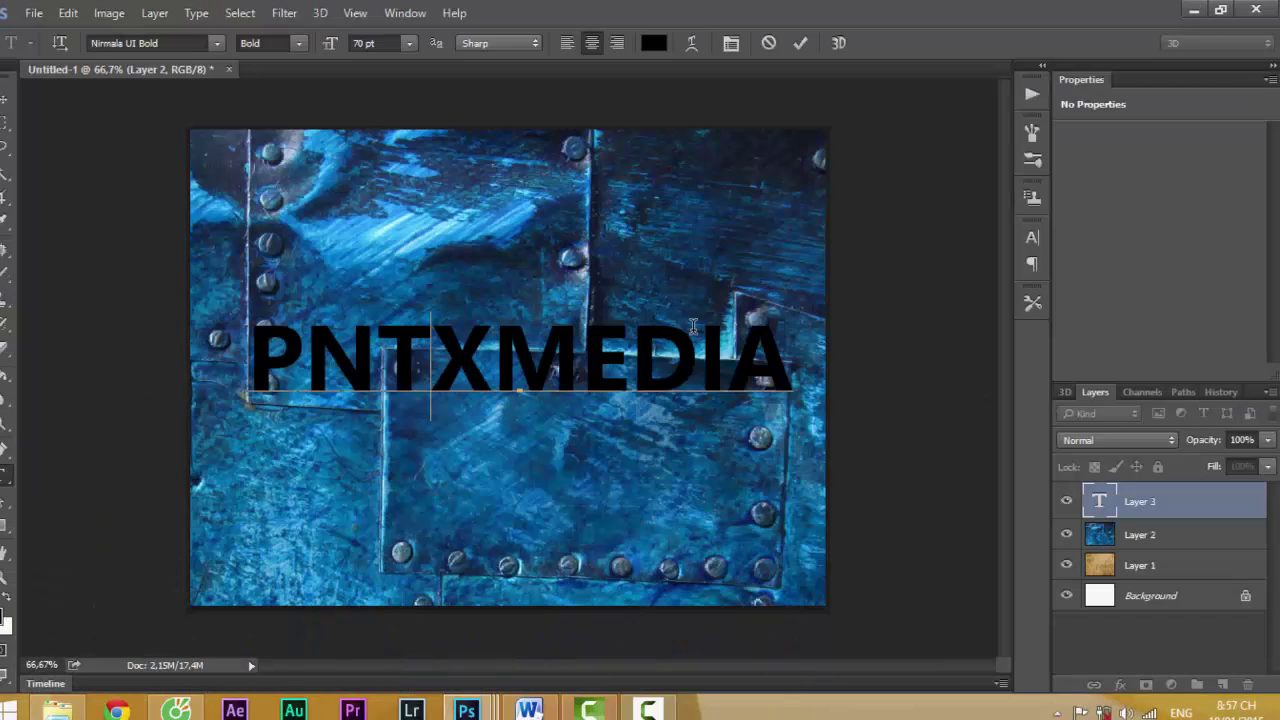
- Select the X and grow it to about 127 pt in the Character panel
left_click(434, 340)
left_click_drag(434, 340, 481, 342)
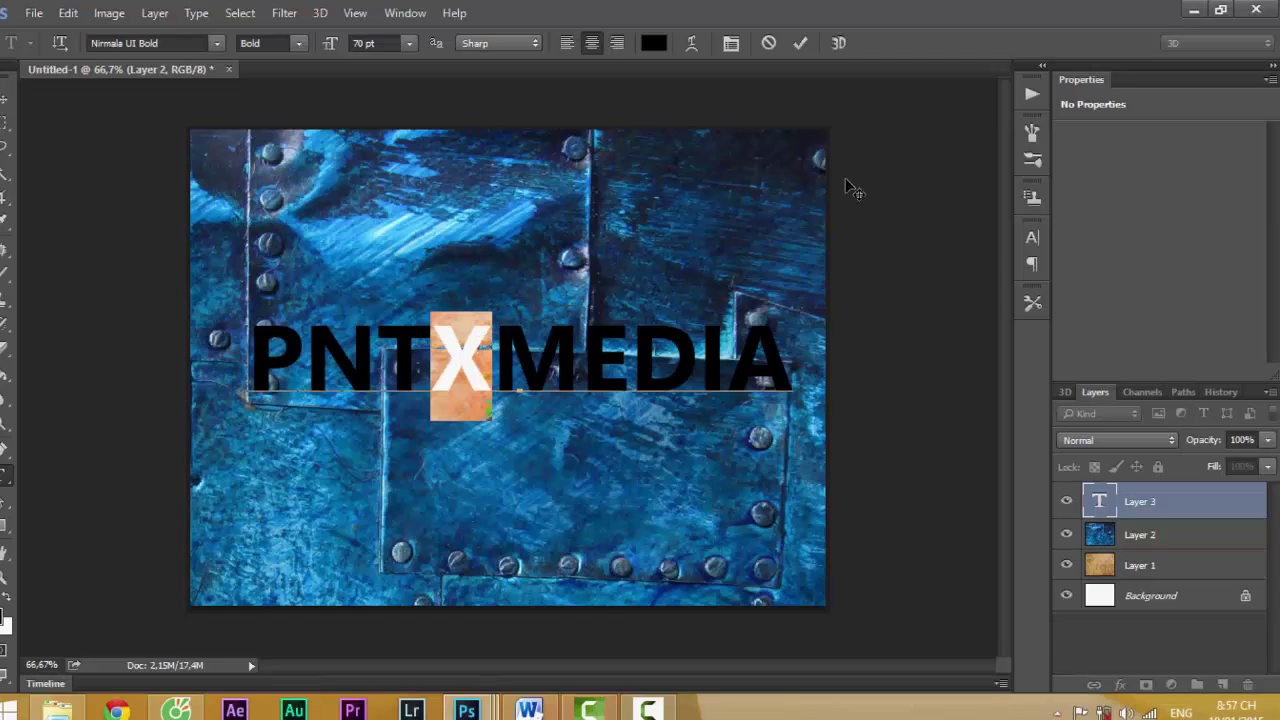
left_click(1033, 240)
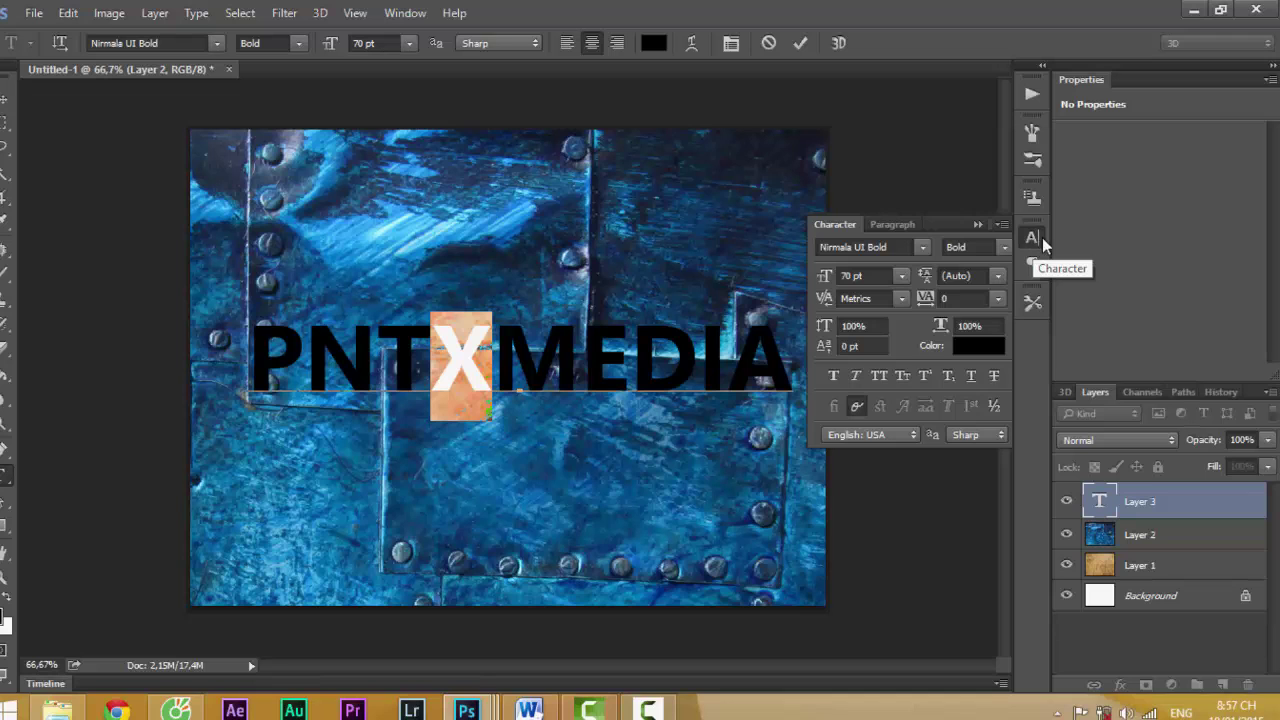
left_click(405, 13)
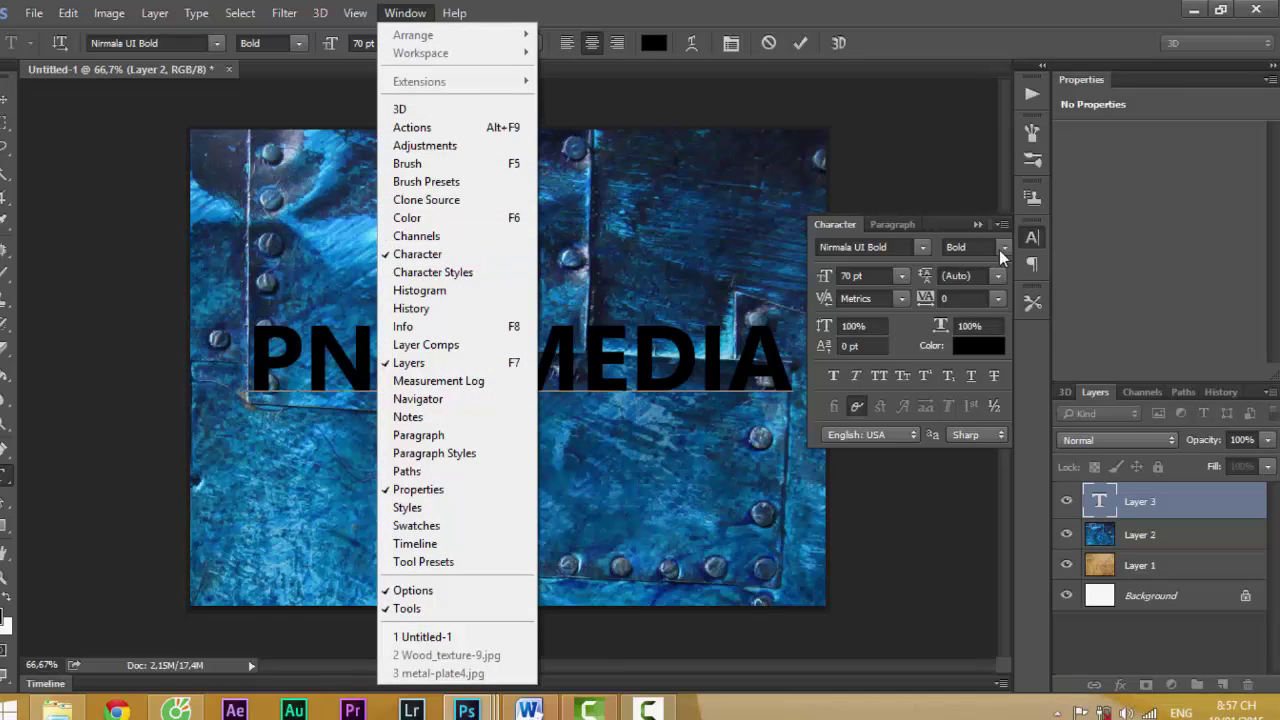
left_click(1033, 240)
left_click(1033, 240)
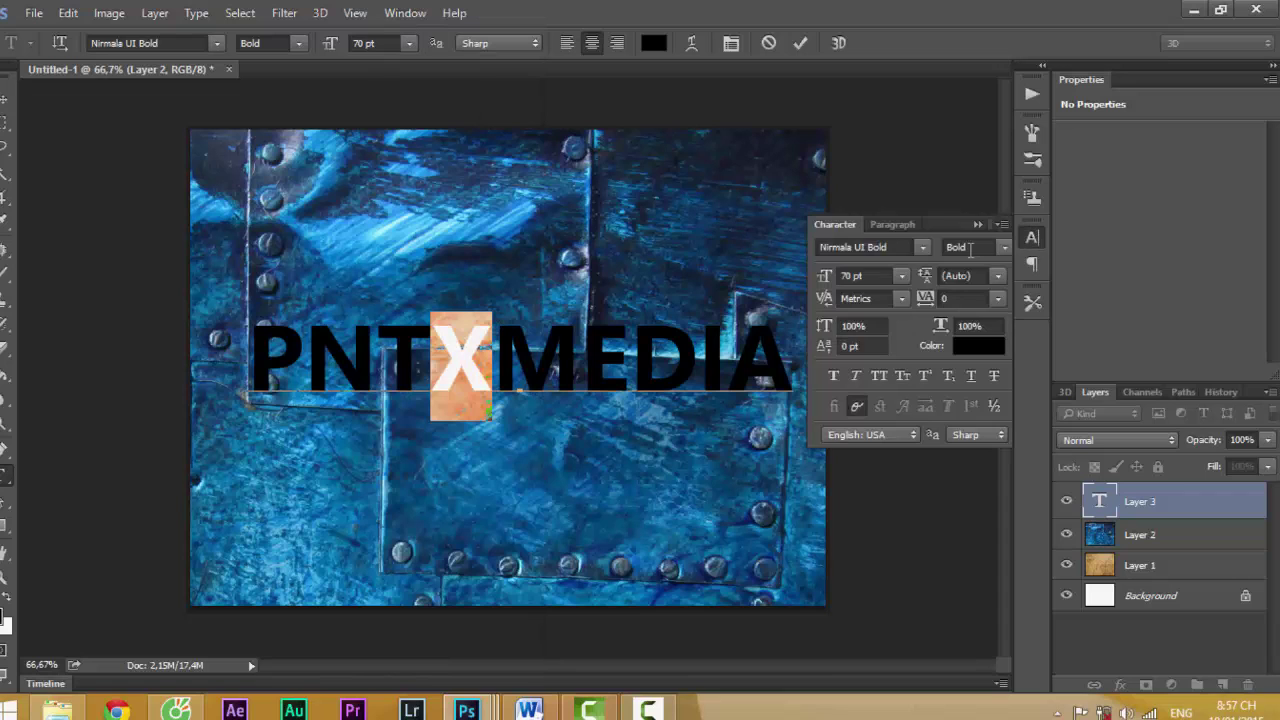
left_click(857, 279)
left_click_drag(857, 279, 926, 284)
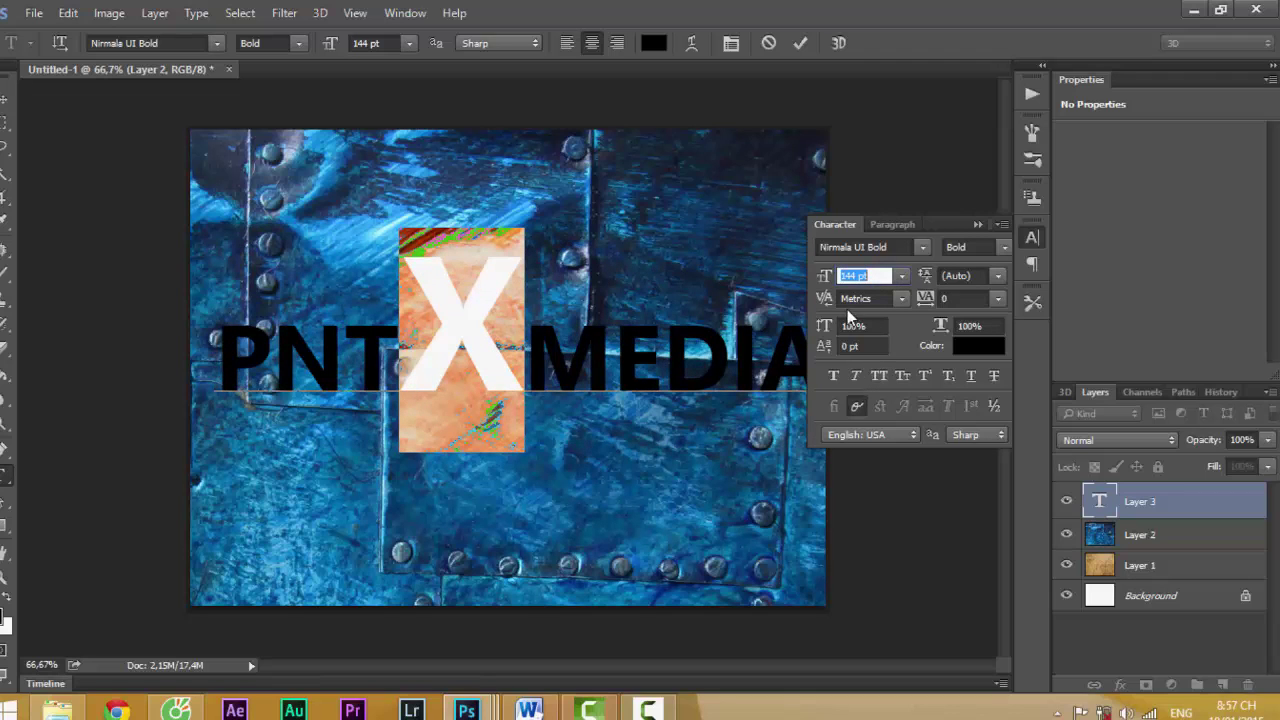
scroll(855, 279, "up", 1)
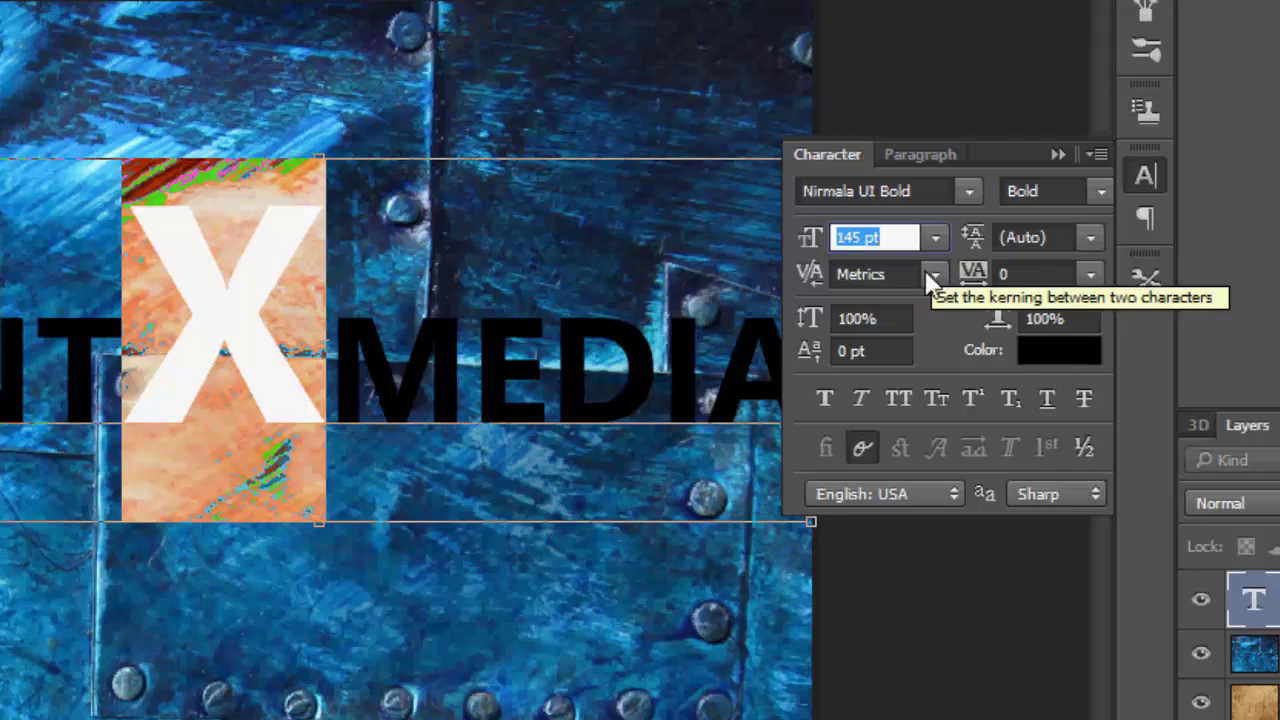
- Try the X at 129% vertical scale, reset to 100%, and adjust its baseline shift
left_click(848, 320)
type("129")
key("Return")
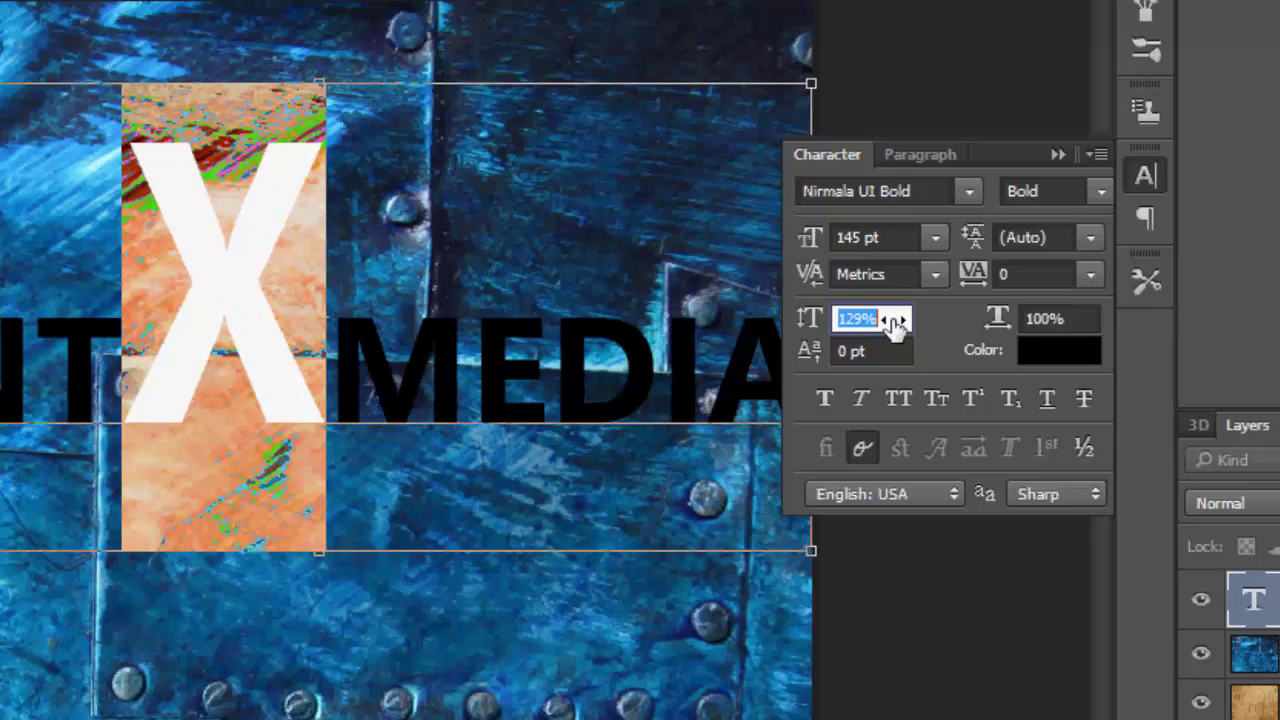
type("100")
key("Return")
left_click(846, 354)
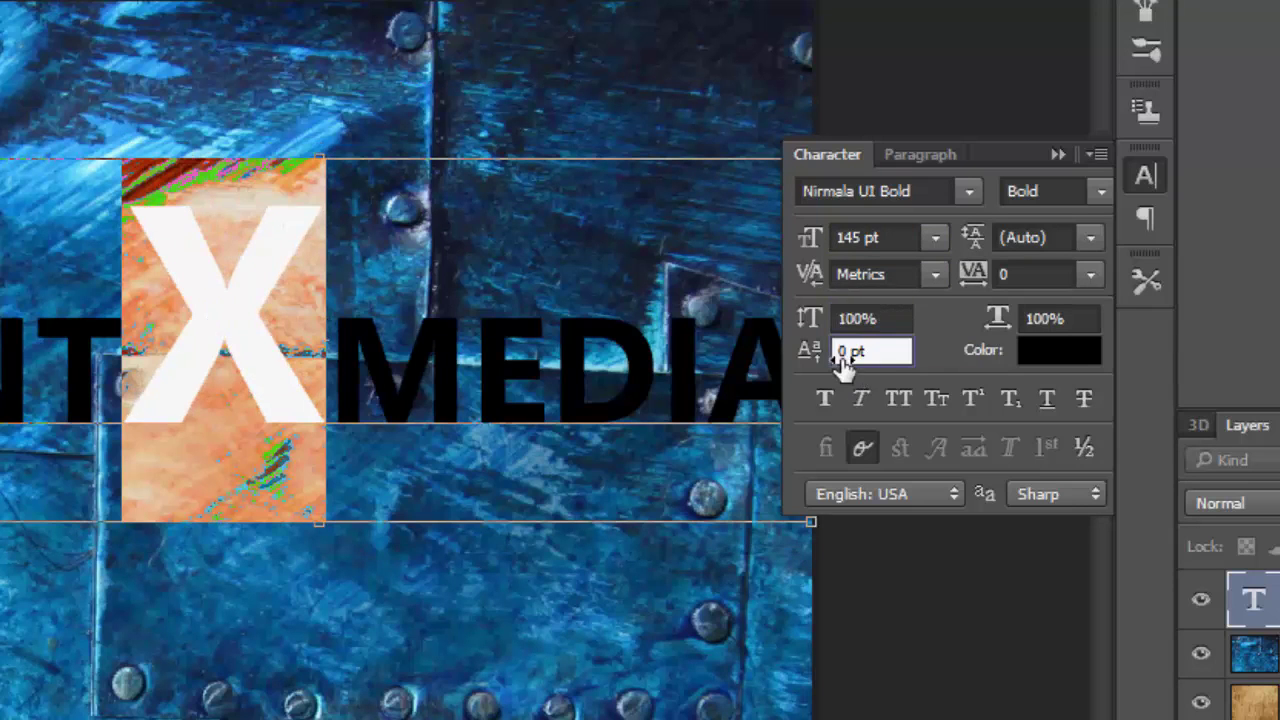
type("26")
key("Return")
left_click_drag(885, 365, 803, 395)
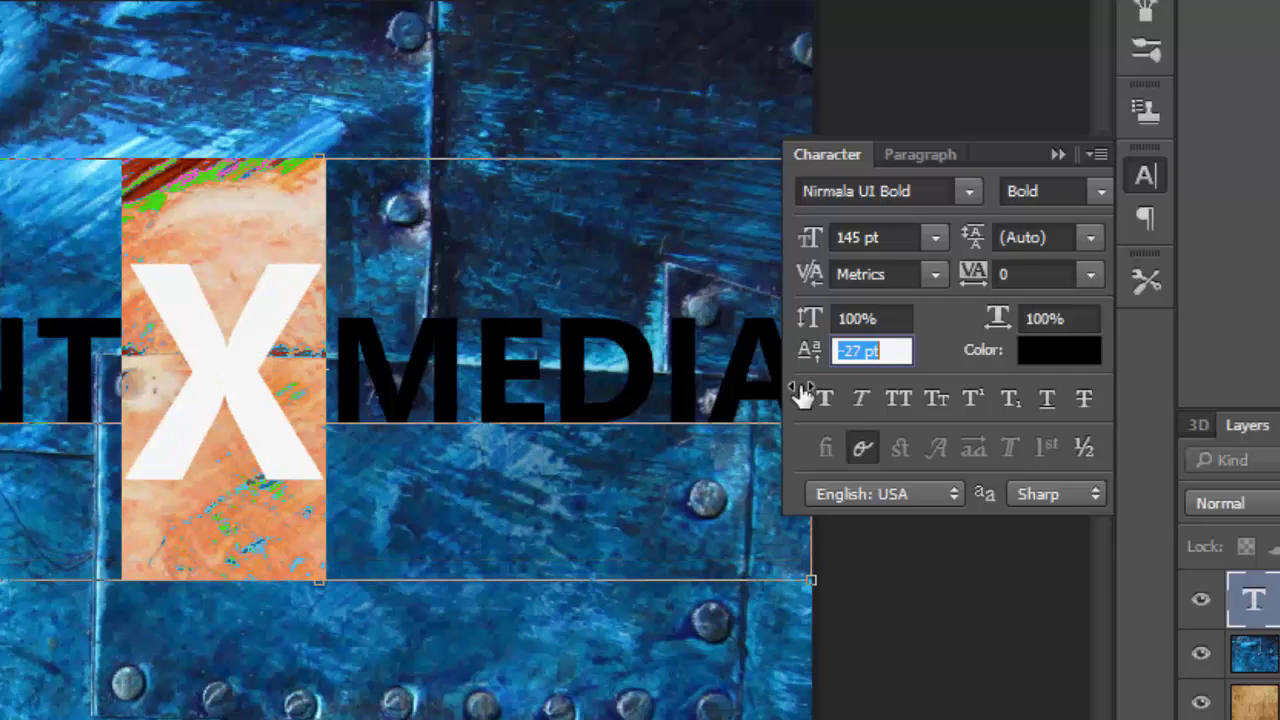
- Set the X to 181 pt with a -42 pt baseline shift
left_click(846, 242)
type("163")
key("Return")
type("181")
key("Return")
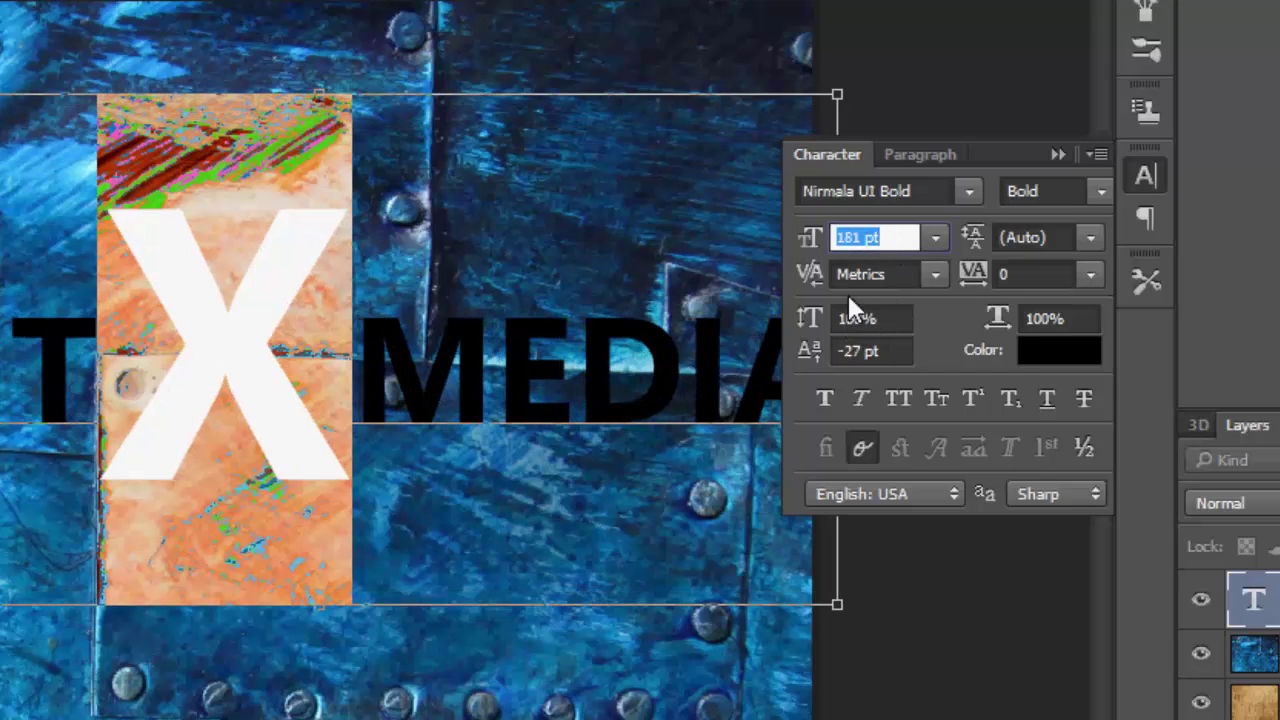
left_click(857, 352)
type("-10")
key("Return")
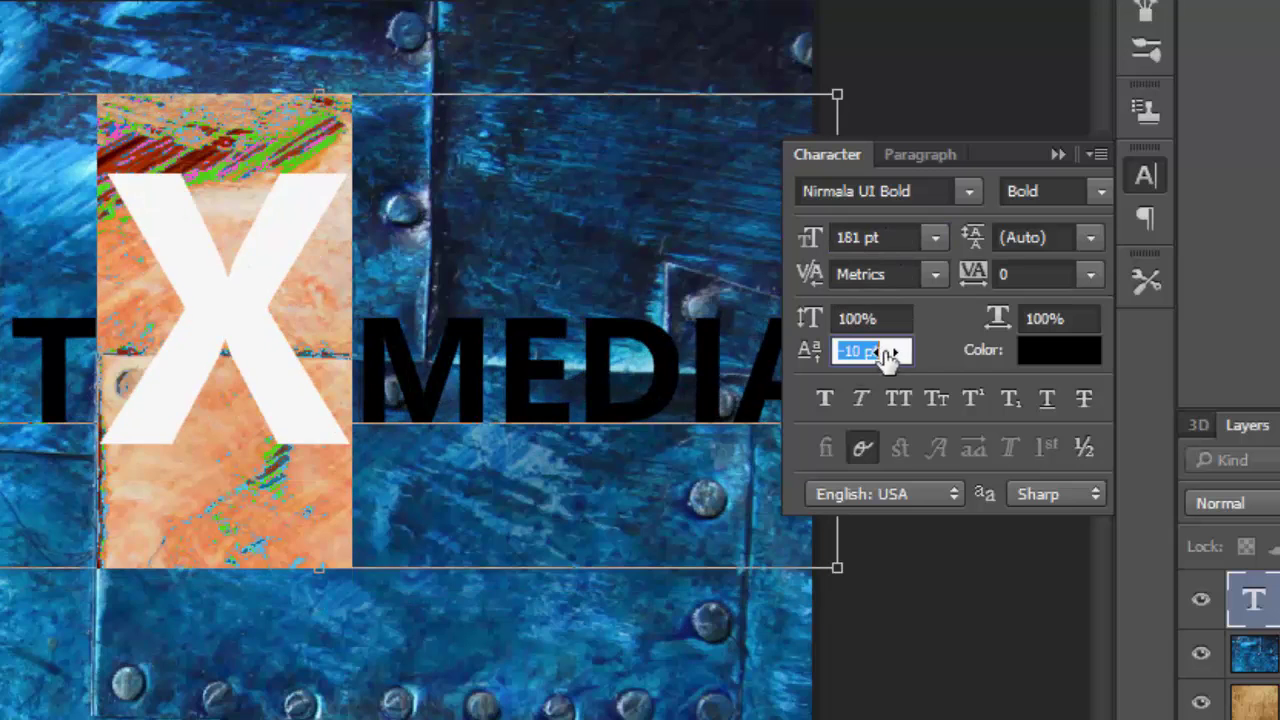
left_click_drag(888, 356, 838, 370)
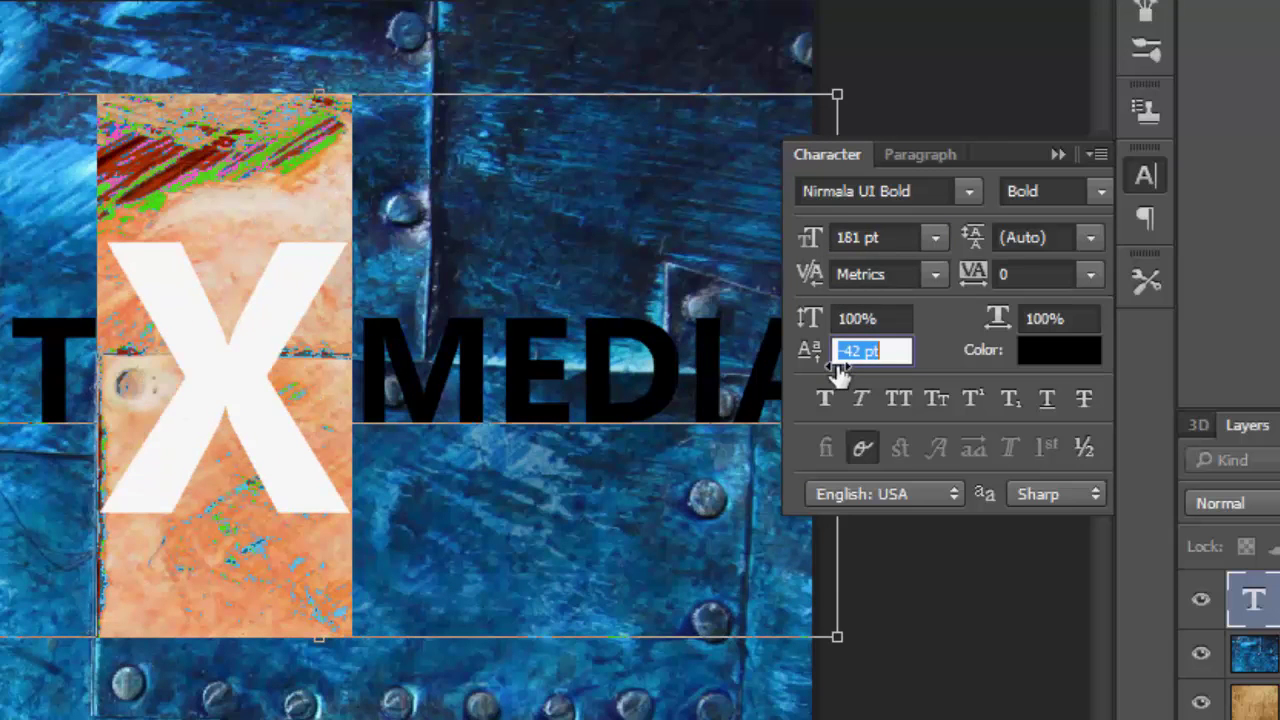
left_click(393, 337)
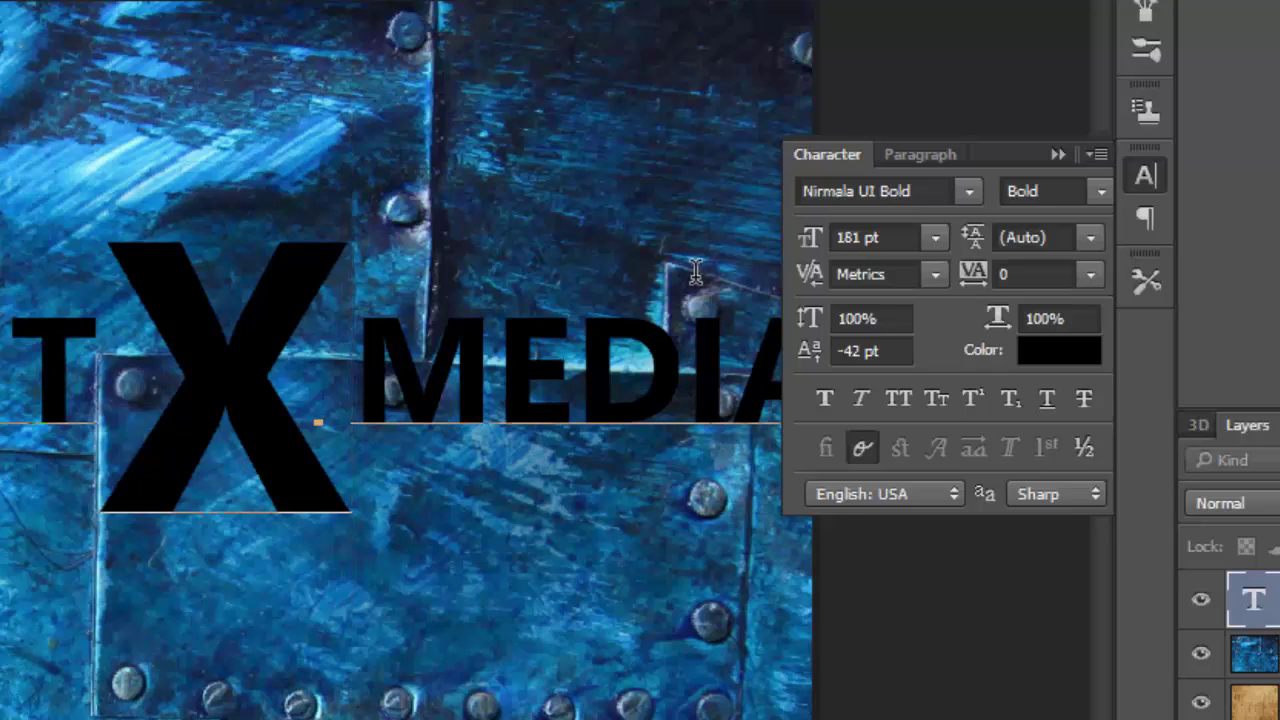
- Kern the X–M and T–X pairs tighter with Alt+Left so both words hug the X
key("alt+Left")
key("alt+Left")
key("Right")
key("Right")
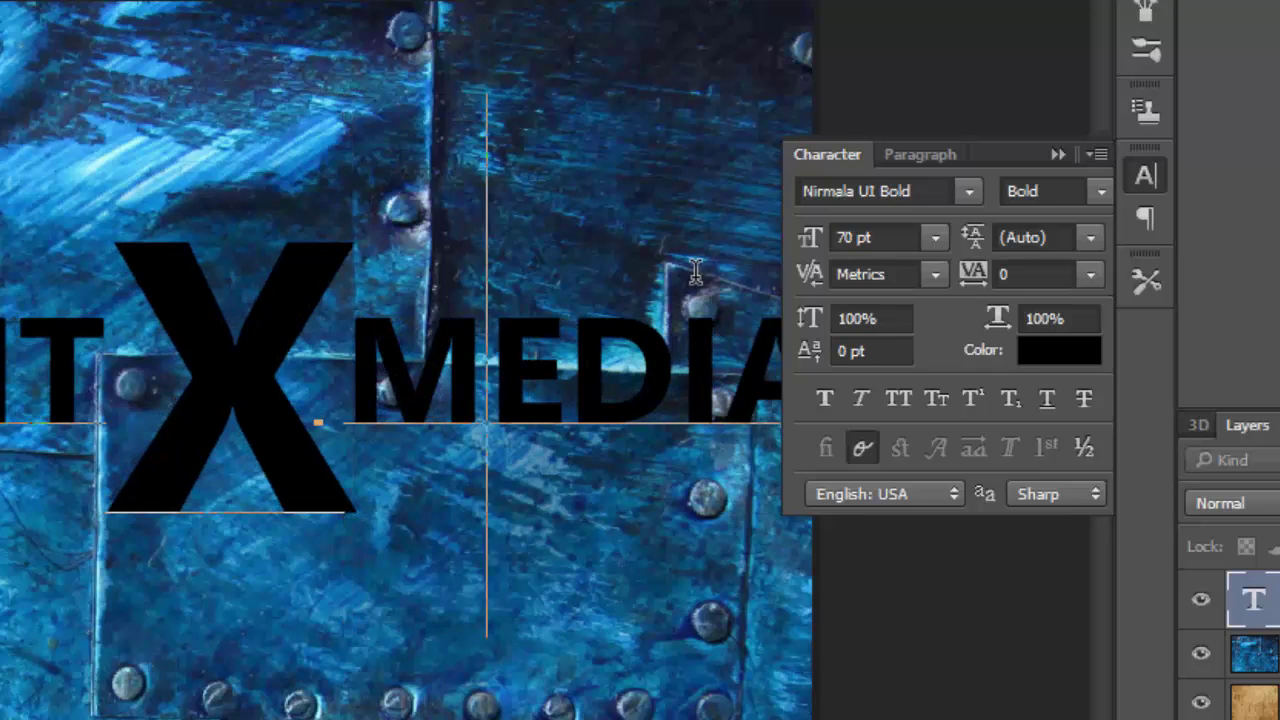
key("Left")
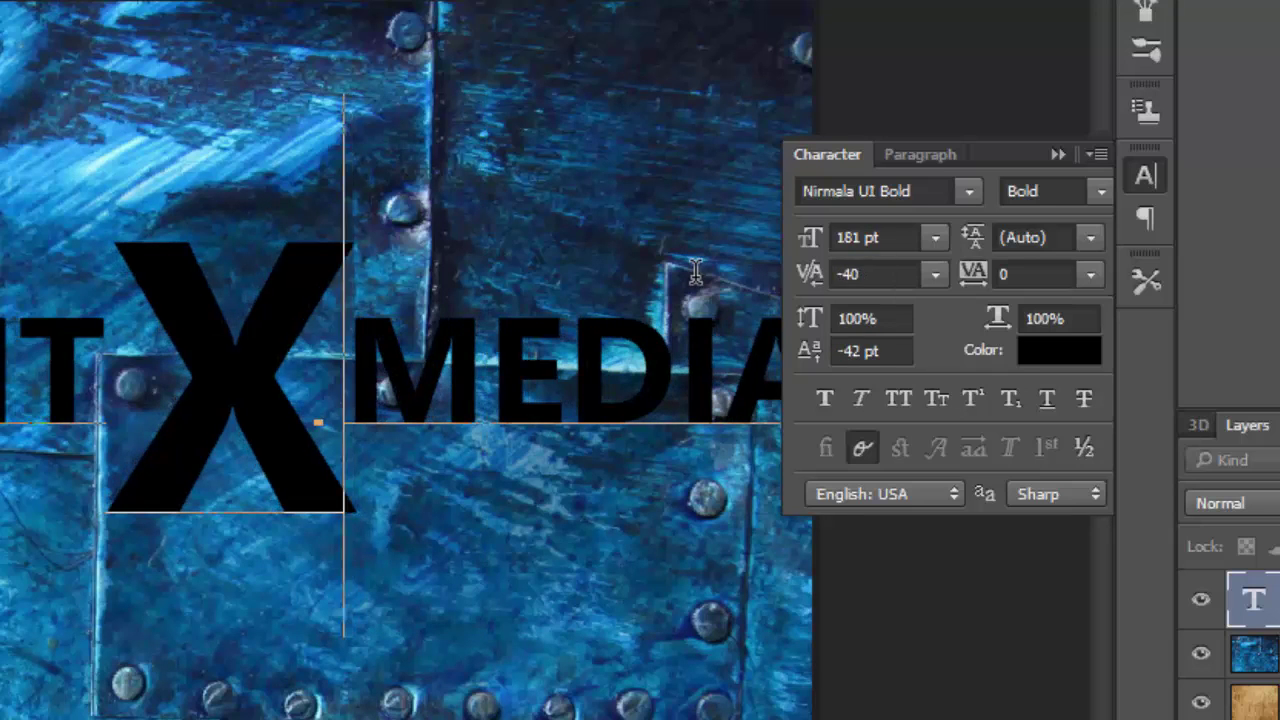
key("alt+Left")
key("alt+Left")
key("alt+Left")
key("alt+Left")
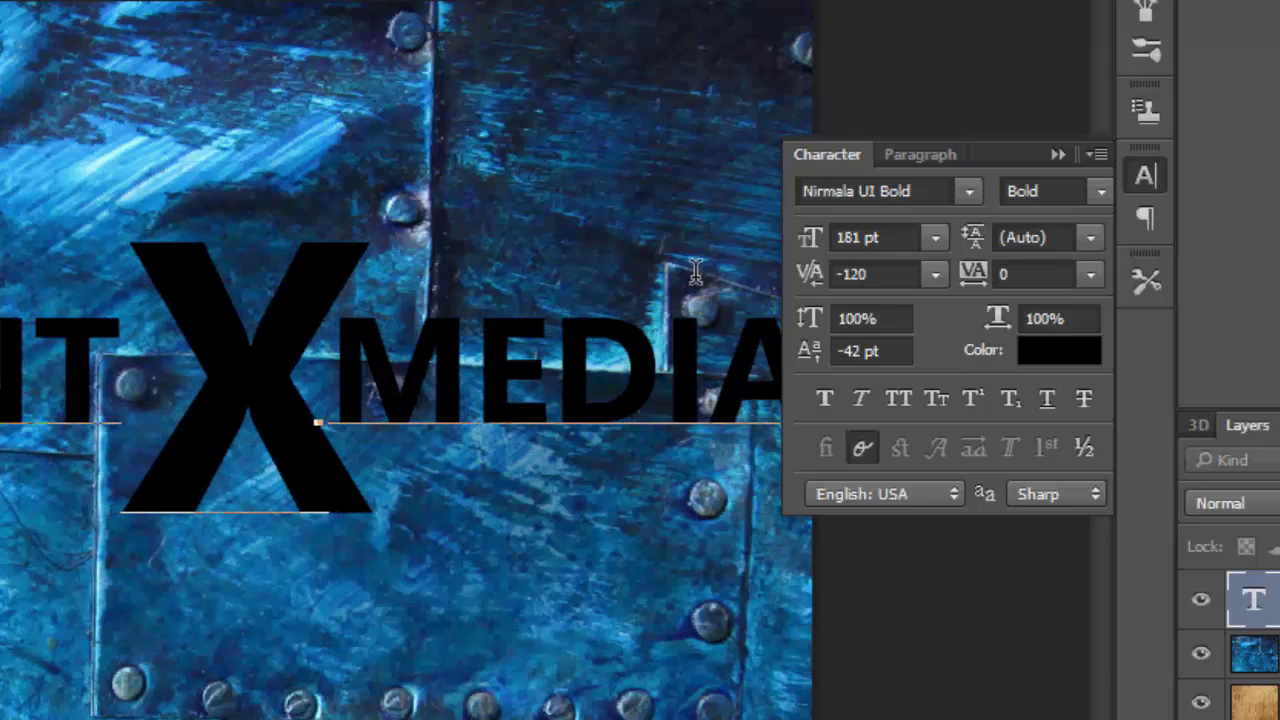
key("Right")
key("alt+Left")
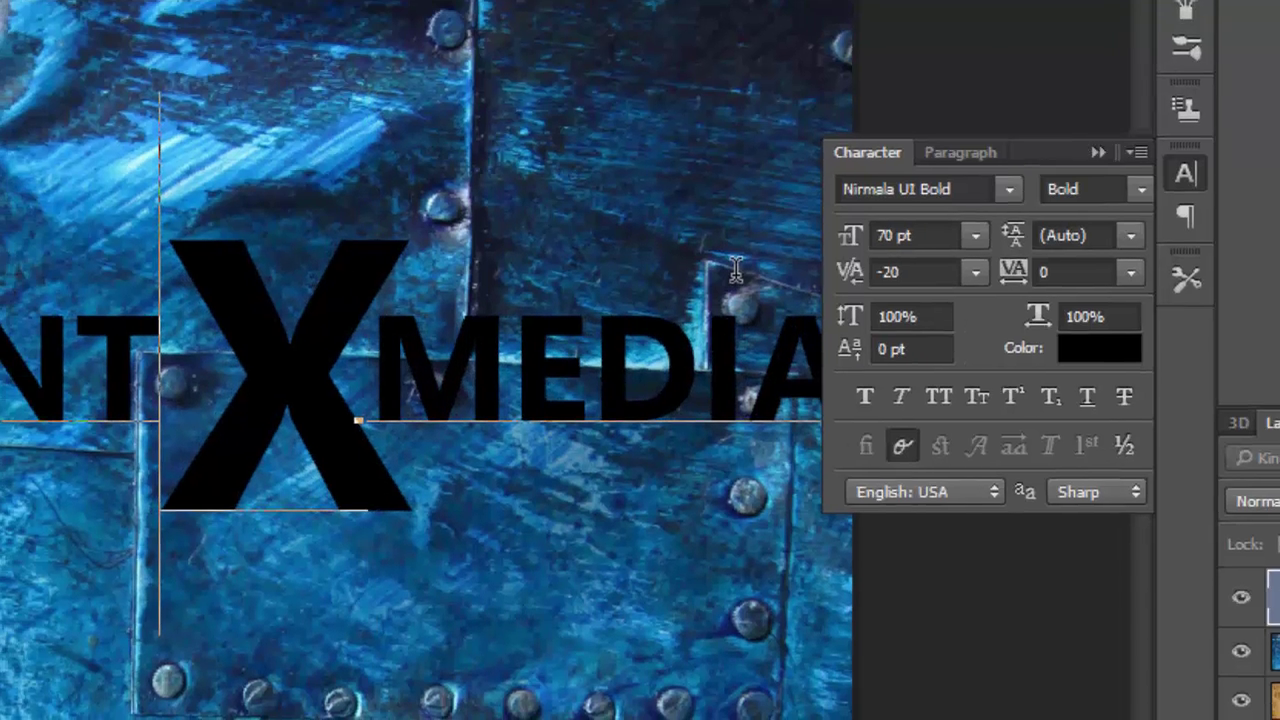
key("alt+Left")
key("alt+Left")
key("alt+Left")
key("alt+Left")
key("alt+Left")
key("alt+Left")
key("alt+Left")
key("alt+Left")
key("alt+Left")
key("alt+Left")
key("alt+Left")
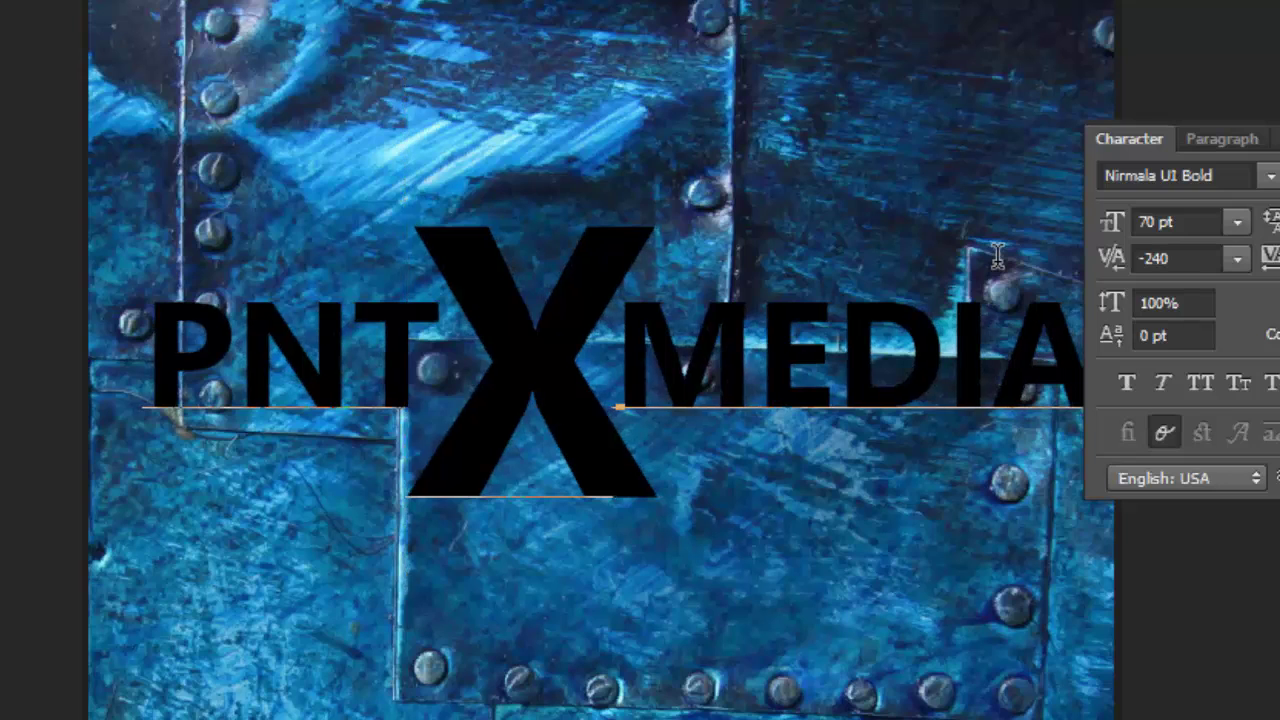
key("alt+Left")
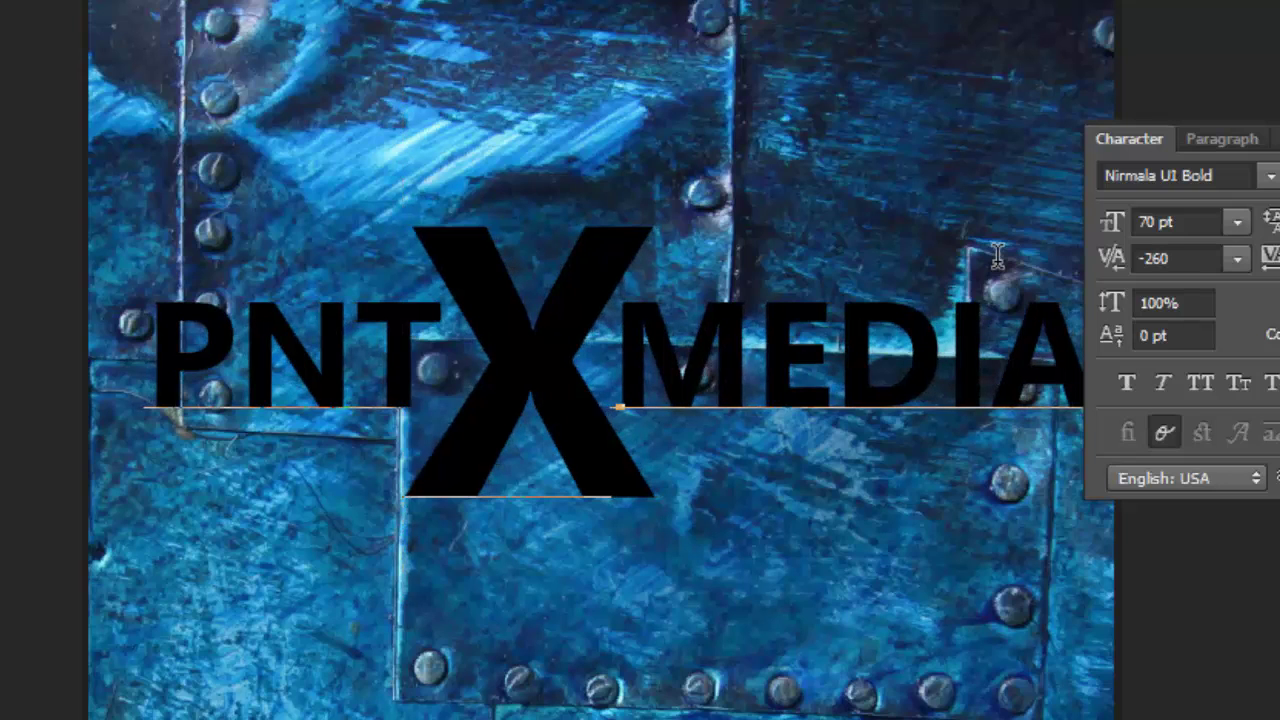
key("ctrl+t")
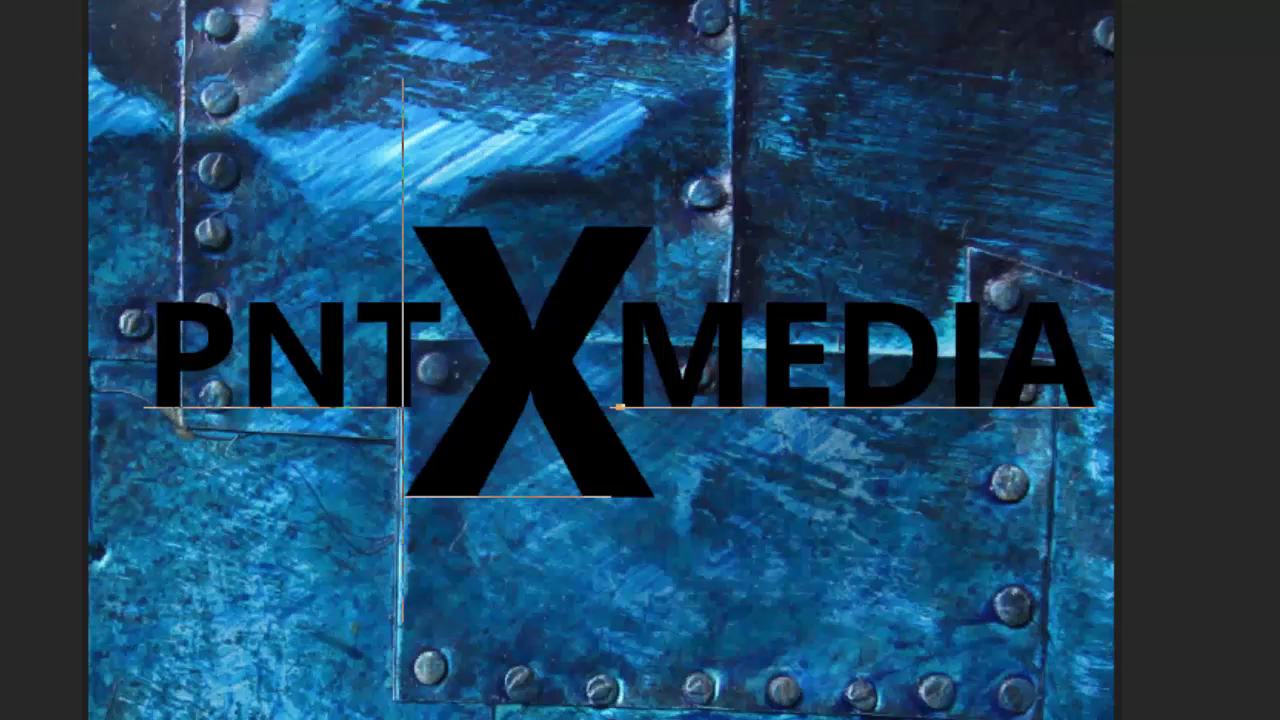
- Commit the PNTXMEDIA text and marquee a rectangle around it
left_click(2, 4)
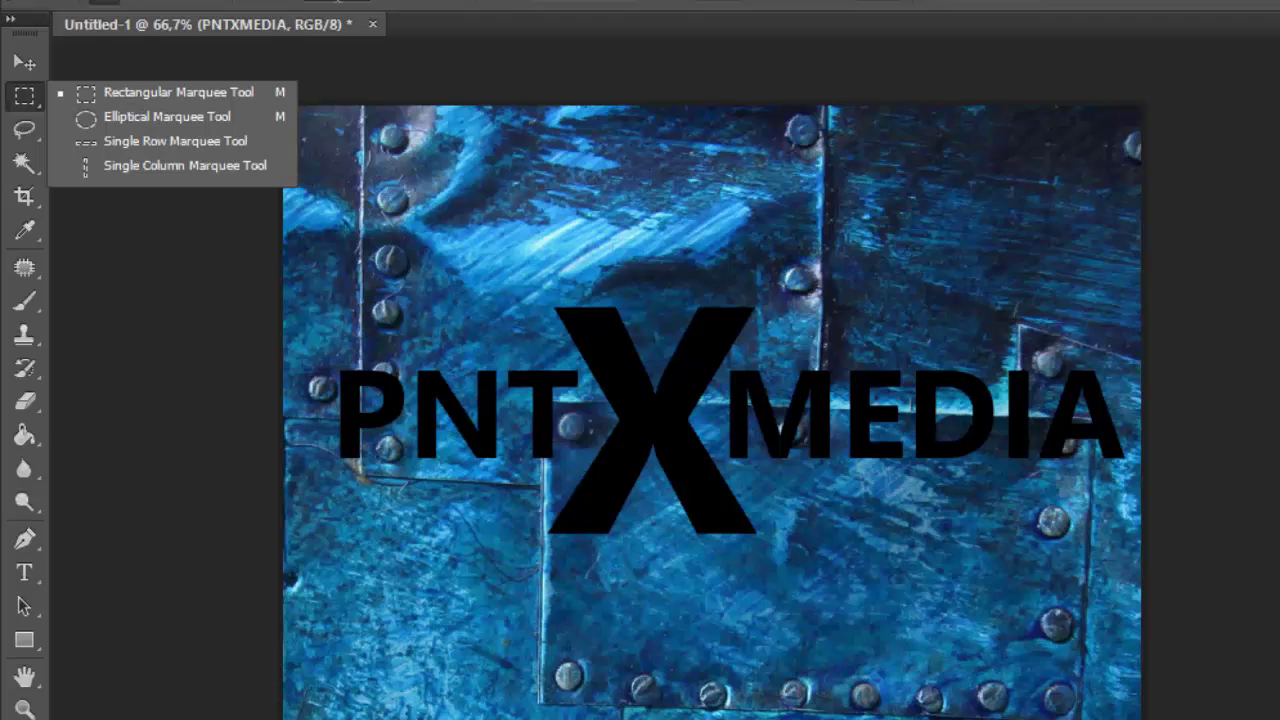
left_click(254, 186)
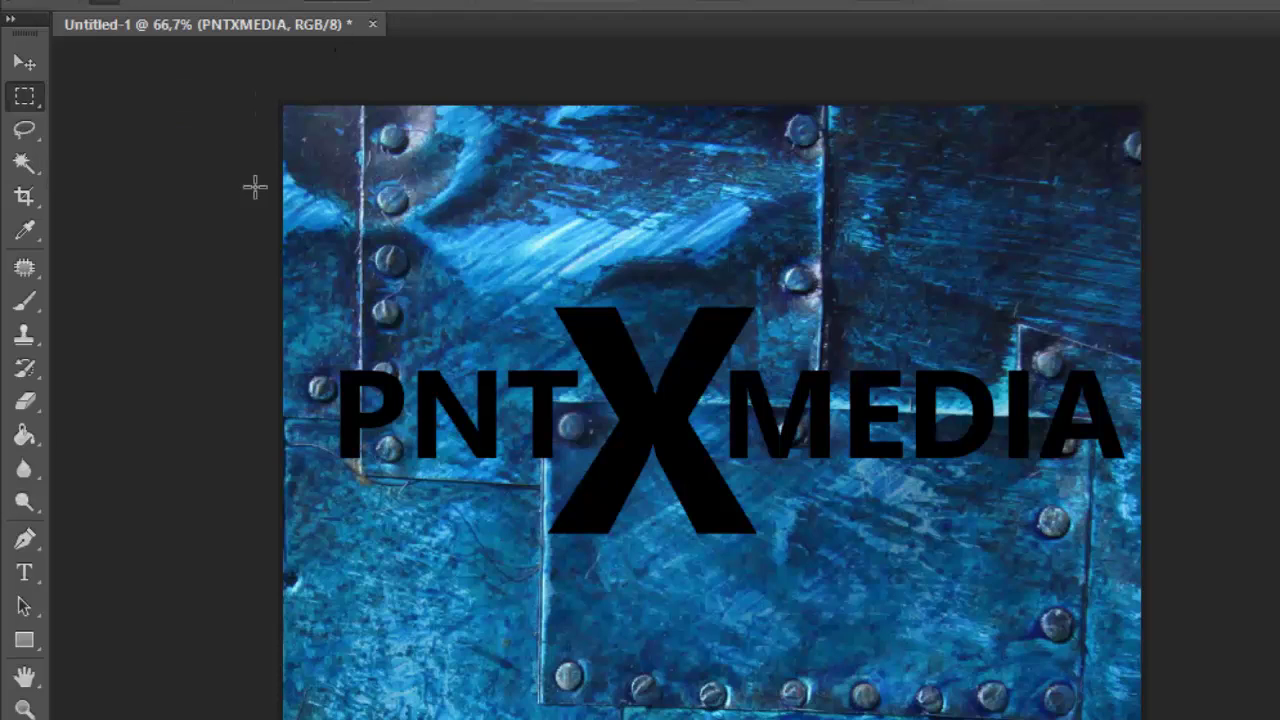
mouse_move(311, 261)
left_mouse_down()
mouse_move(1083, 541)
mouse_move(1123, 580)
left_mouse_up()
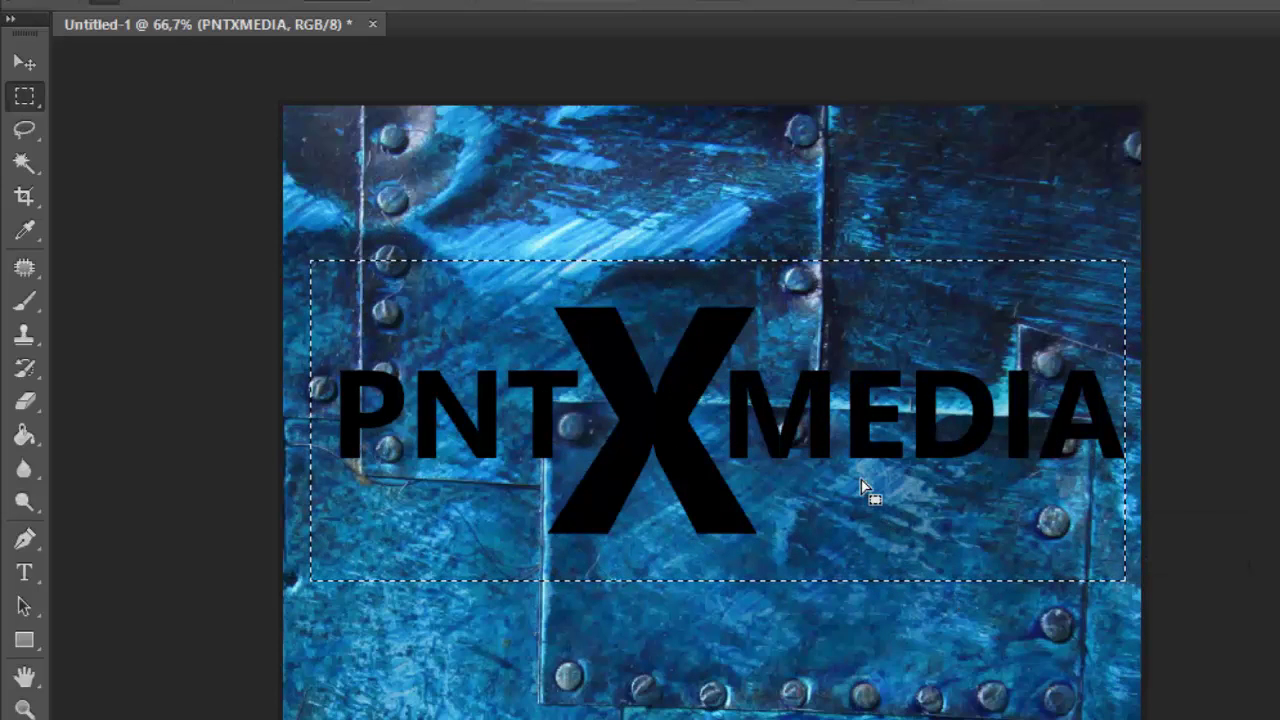
- Nudge the text slightly left and down, then redraw the marquee enclosing all of PNTXMEDIA
left_click_drag(829, 451, 809, 449)
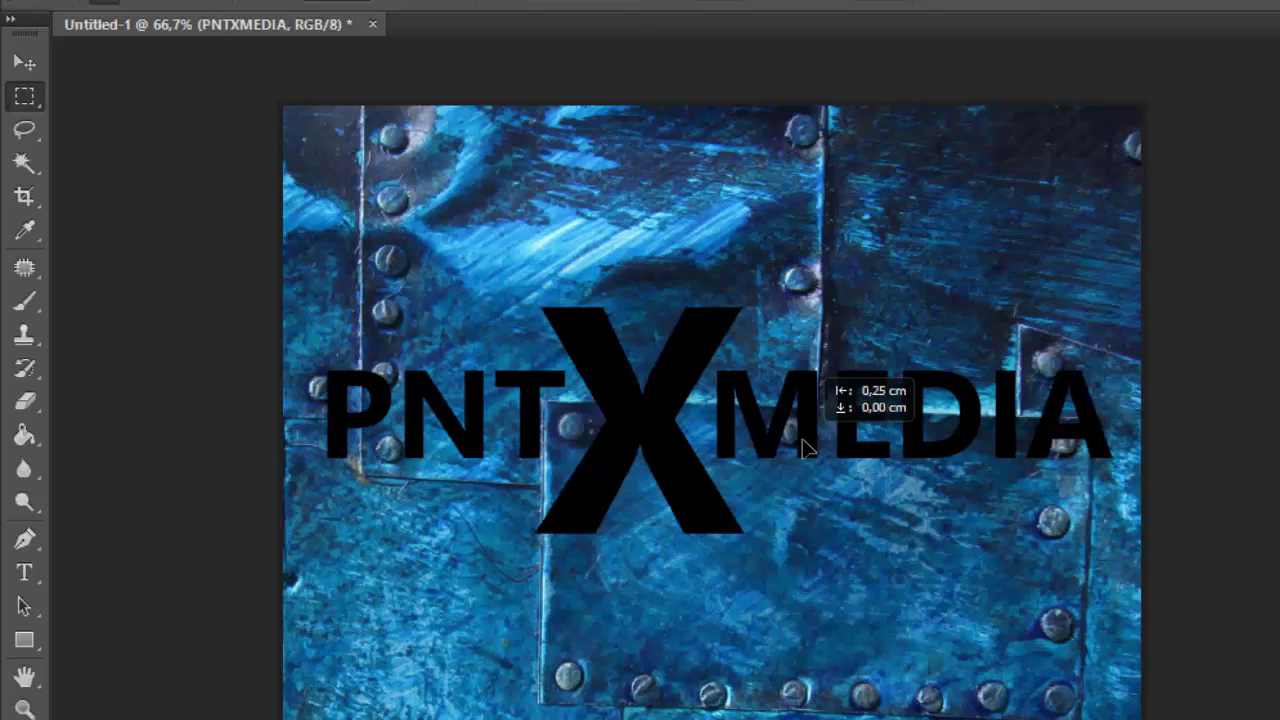
left_click_drag(802, 441, 798, 458)
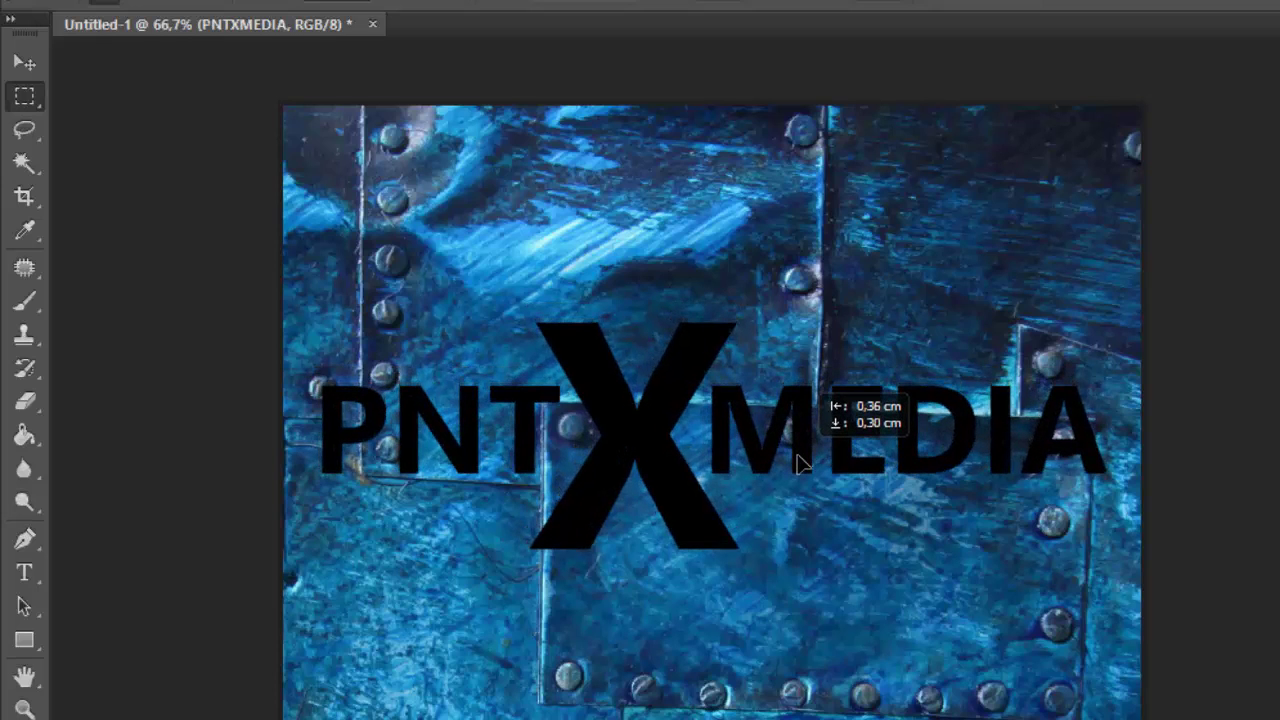
left_click_drag(798, 462, 798, 462)
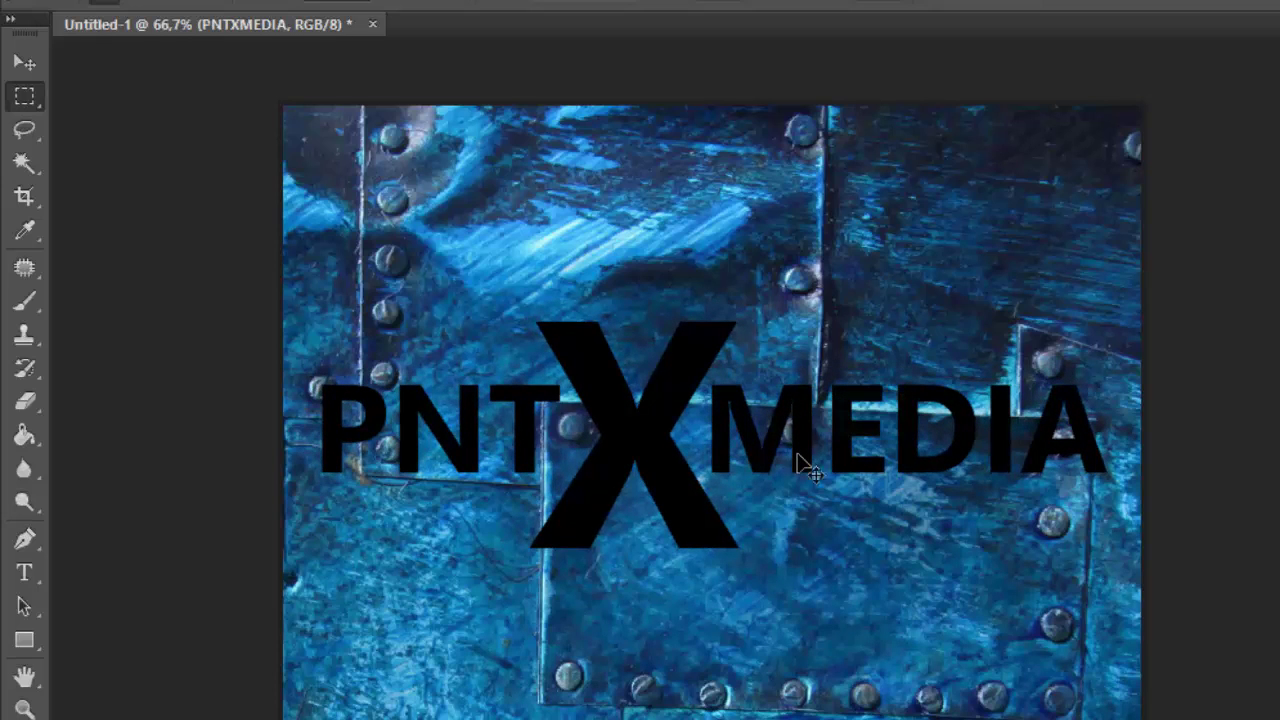
left_click(25, 98)
left_click_drag(295, 272, 1130, 603)
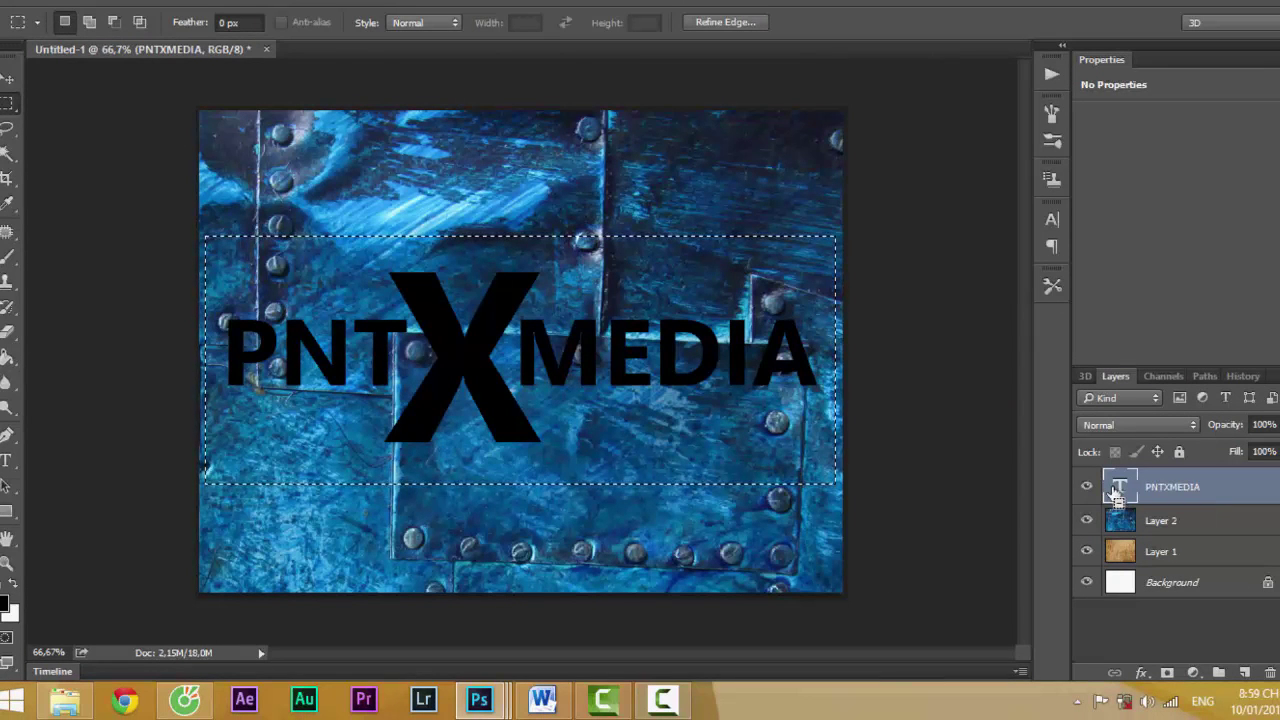
- Subtract the letter shapes from the rectangle, delete the text layer, and toggle layer visibility to check
left_click(1117, 492, "ctrl+alt")
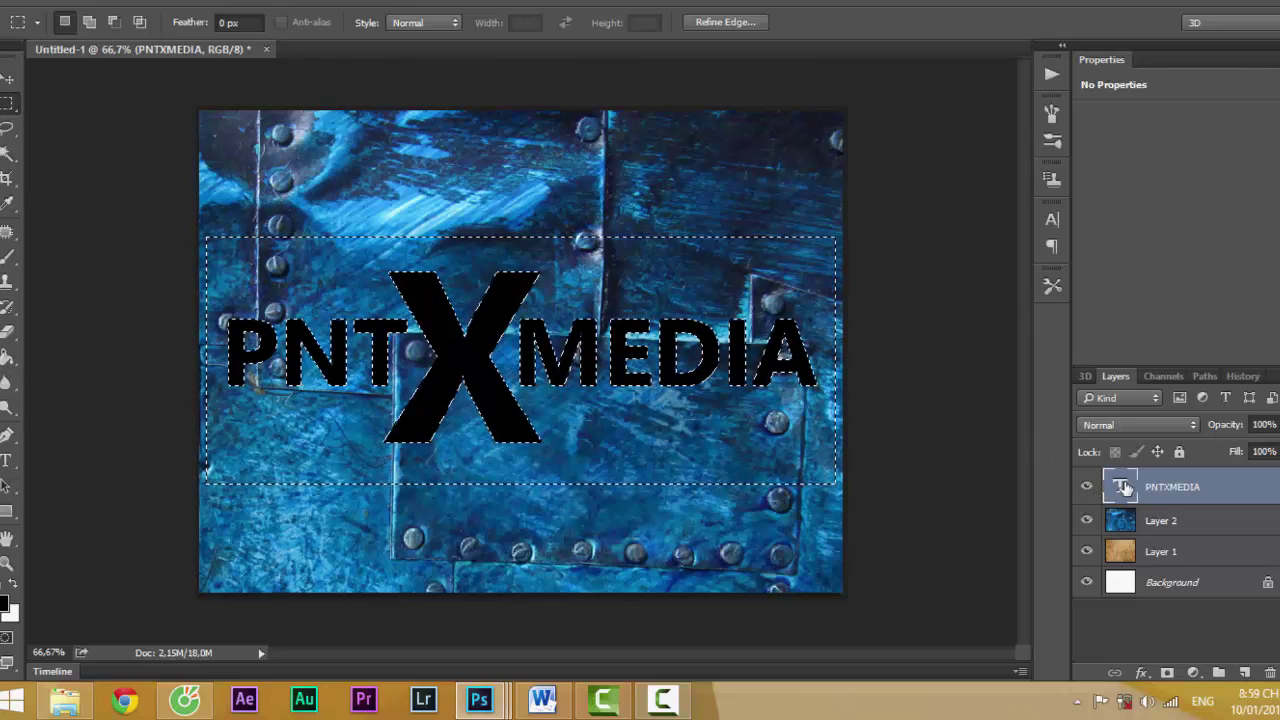
left_click_drag(1125, 487, 1270, 672)
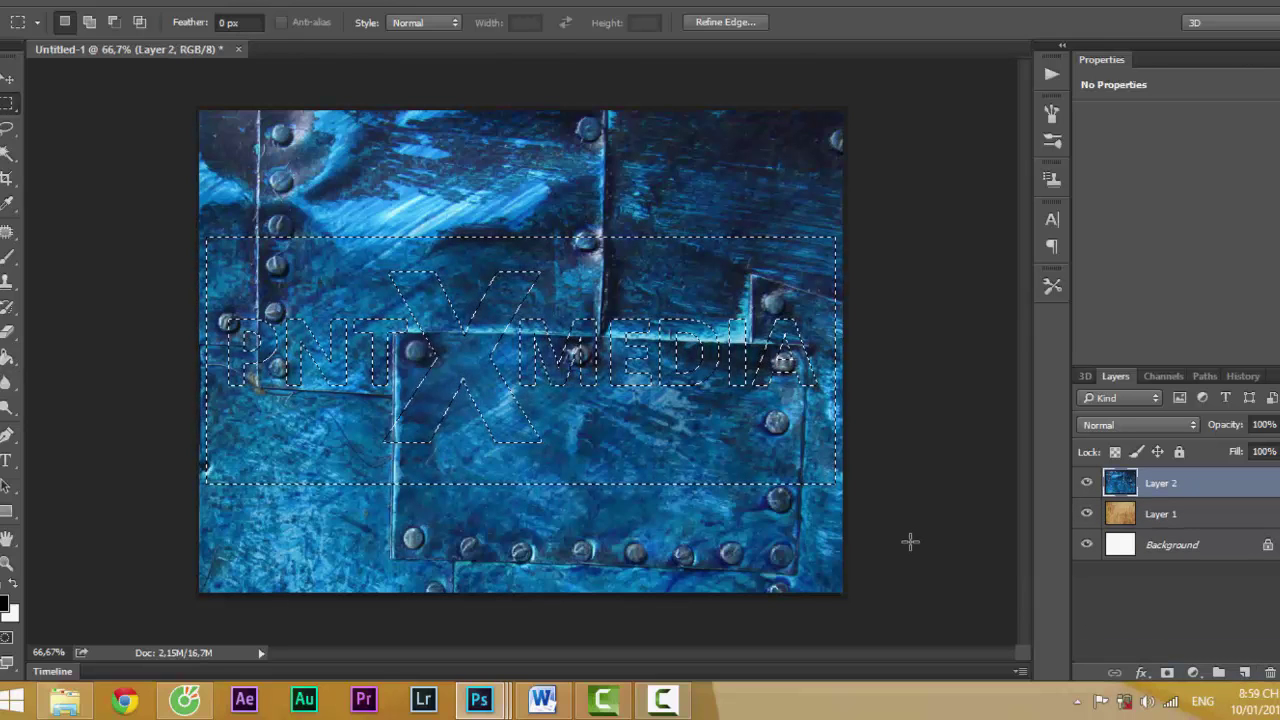
left_click(1087, 483)
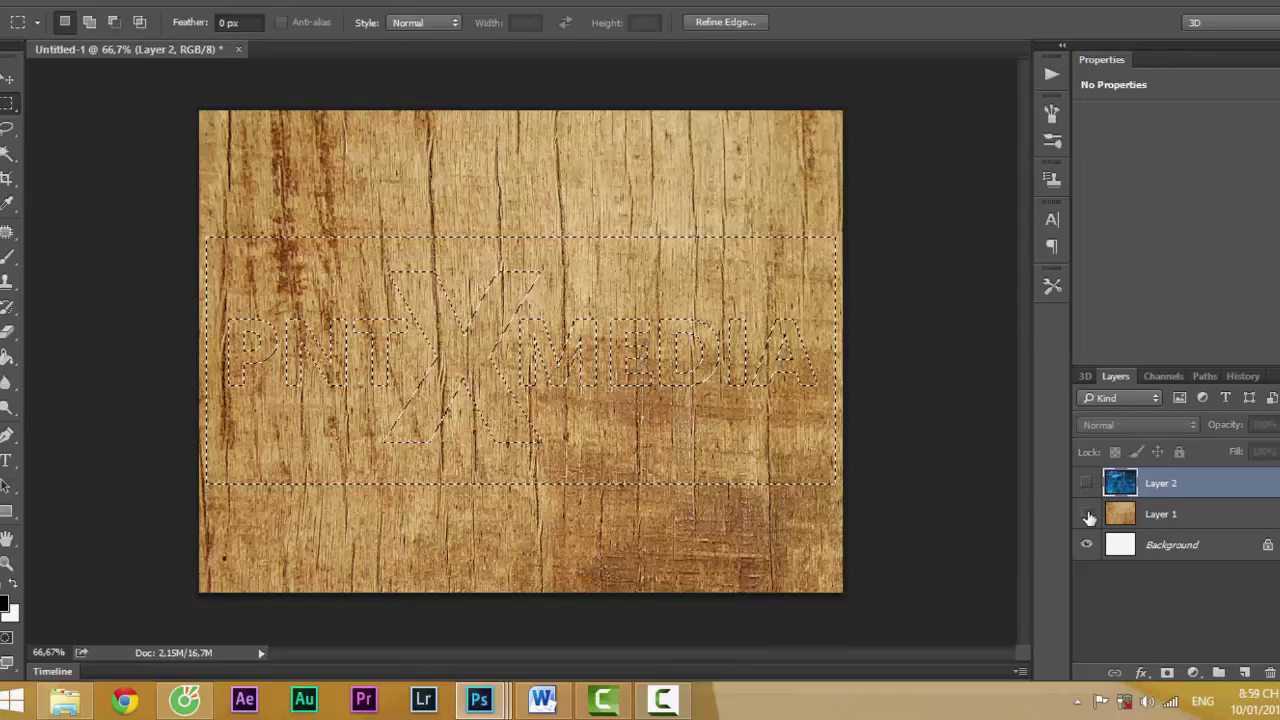
left_click(1087, 514)
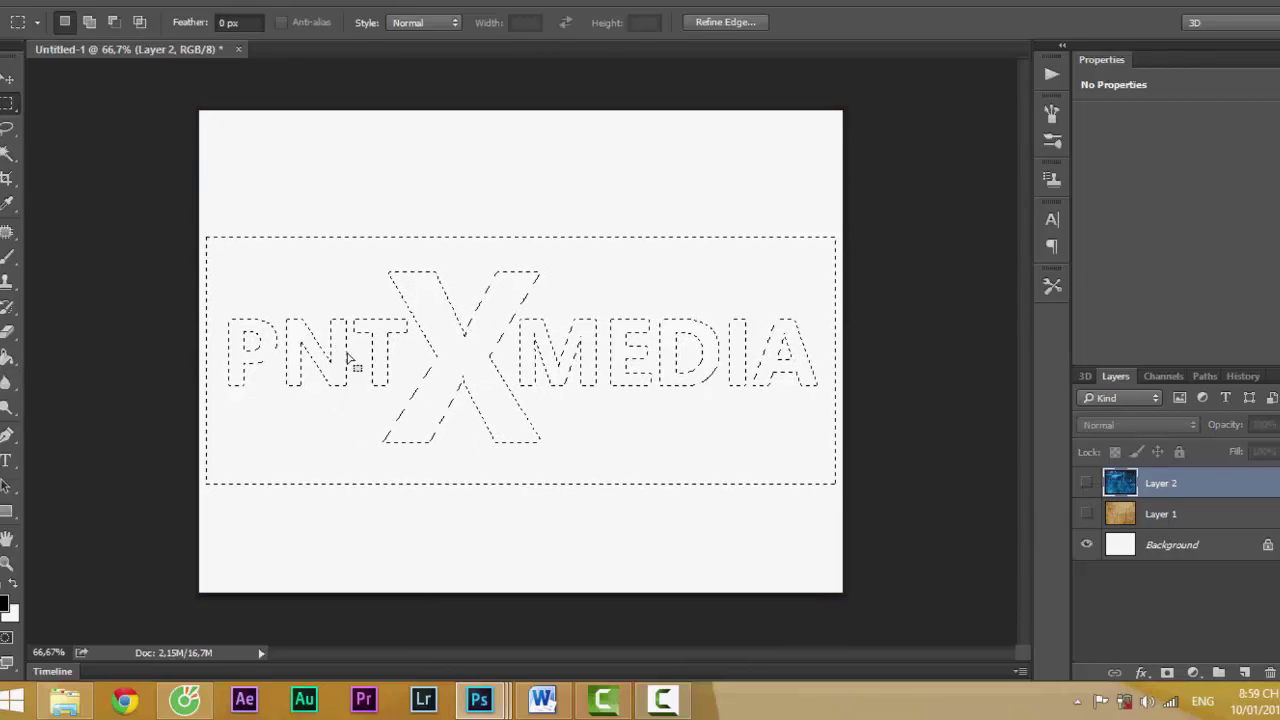
left_click(1087, 484)
left_click(1088, 514)
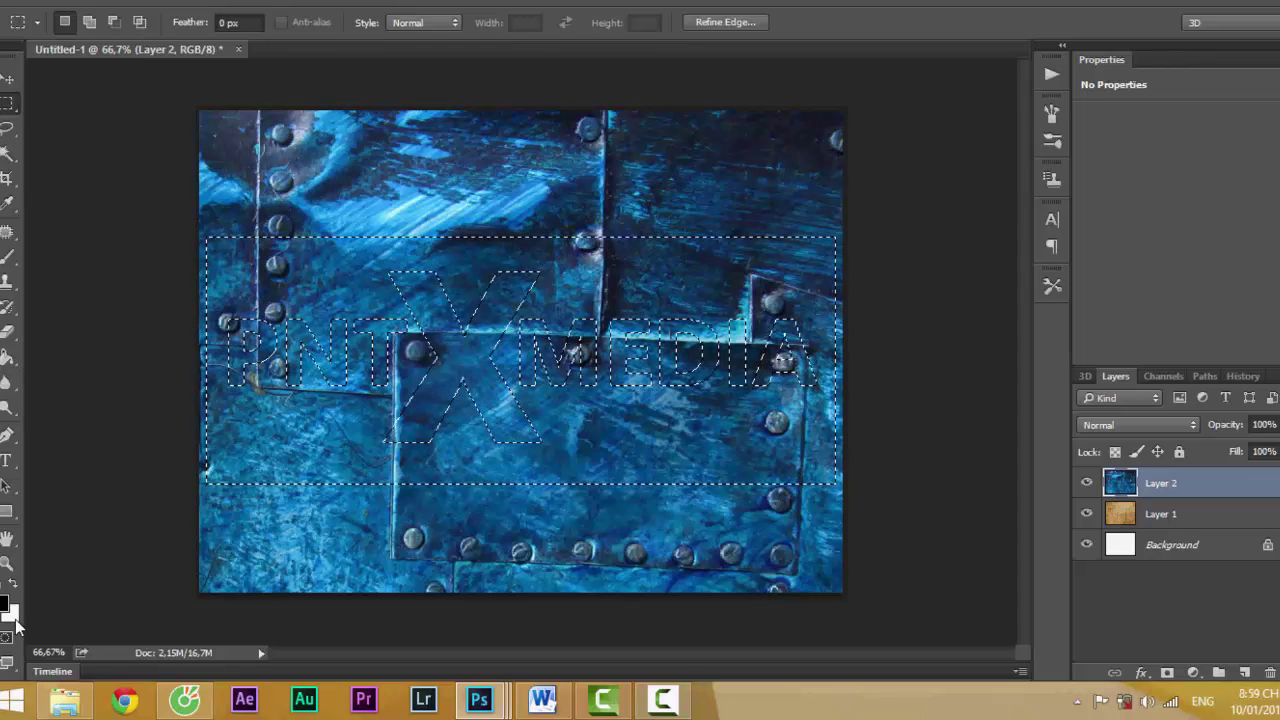
- Fill the selection with white on a new layer above Layer 2, deselect, and nudge the band up
left_click(1246, 673)
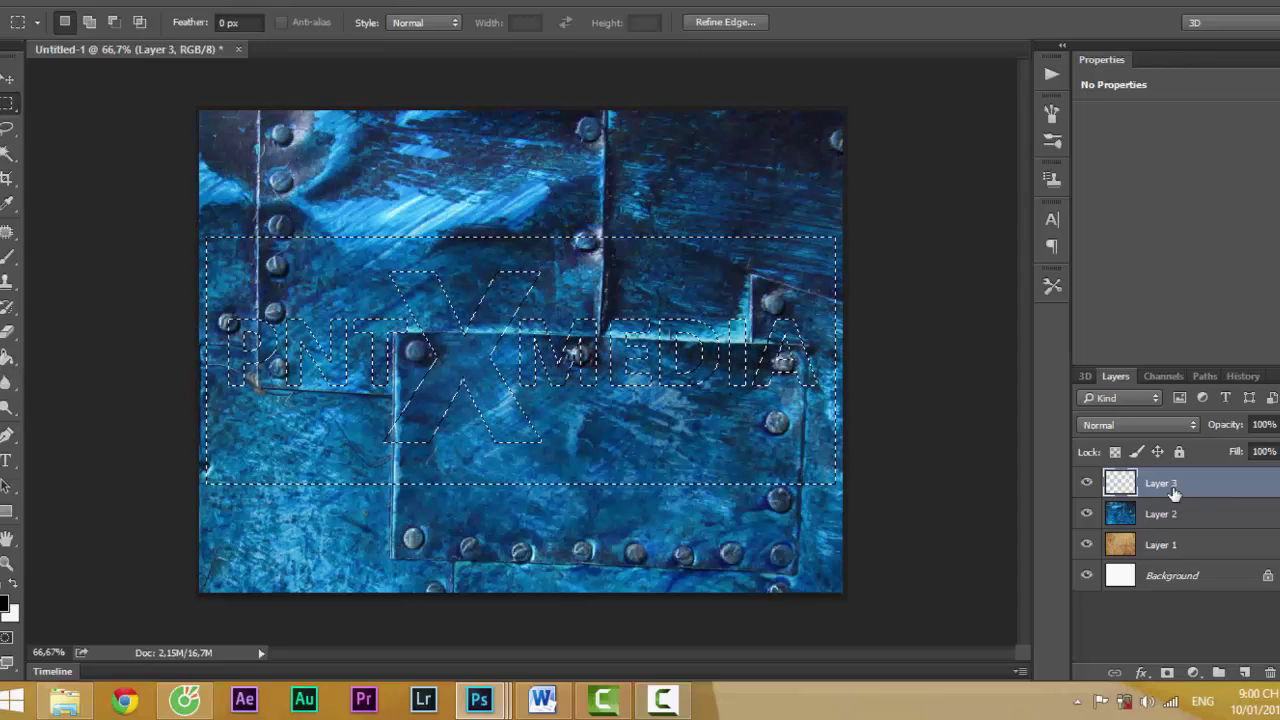
key("ctrl+BackSpace")
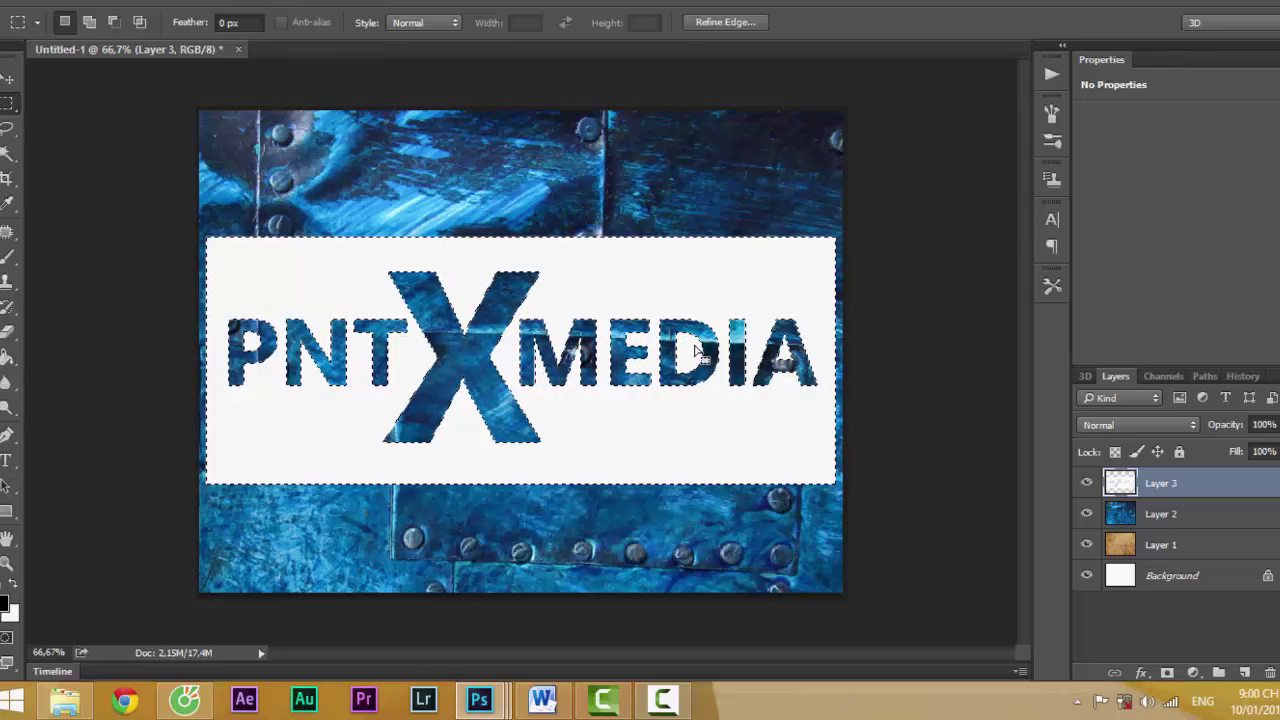
left_click(695, 348)
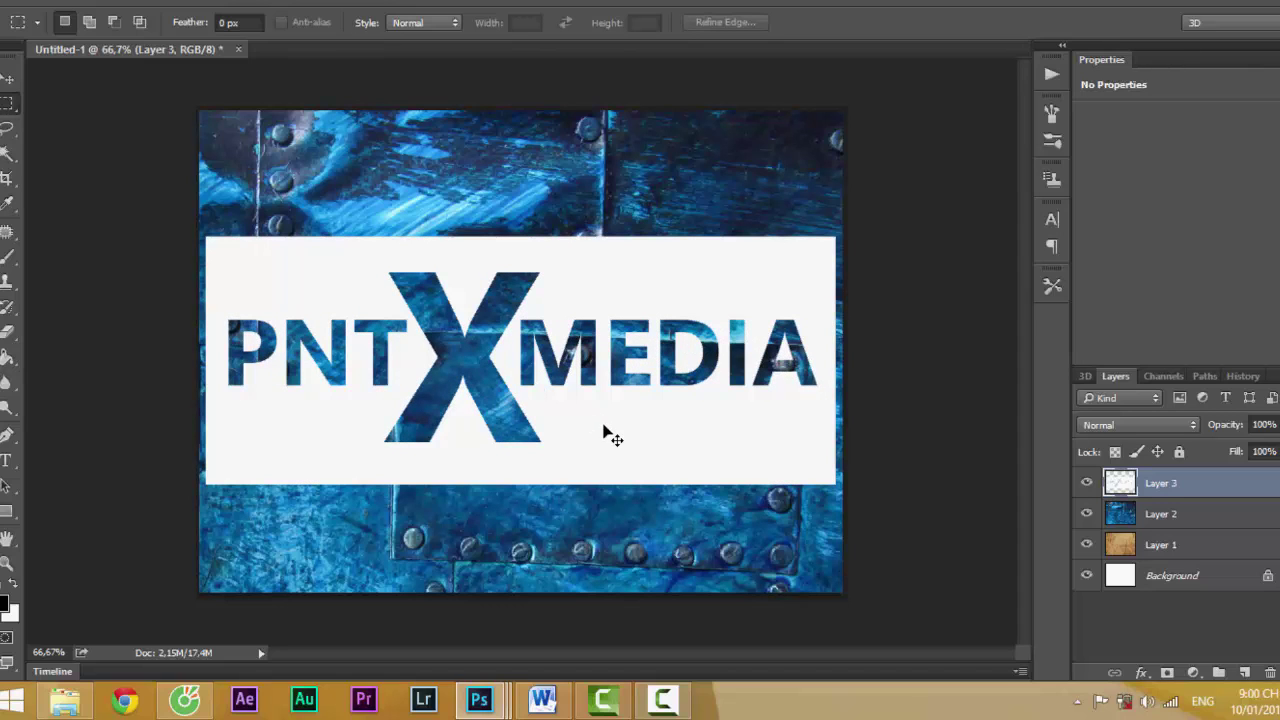
left_click_drag(603, 432, 605, 423)
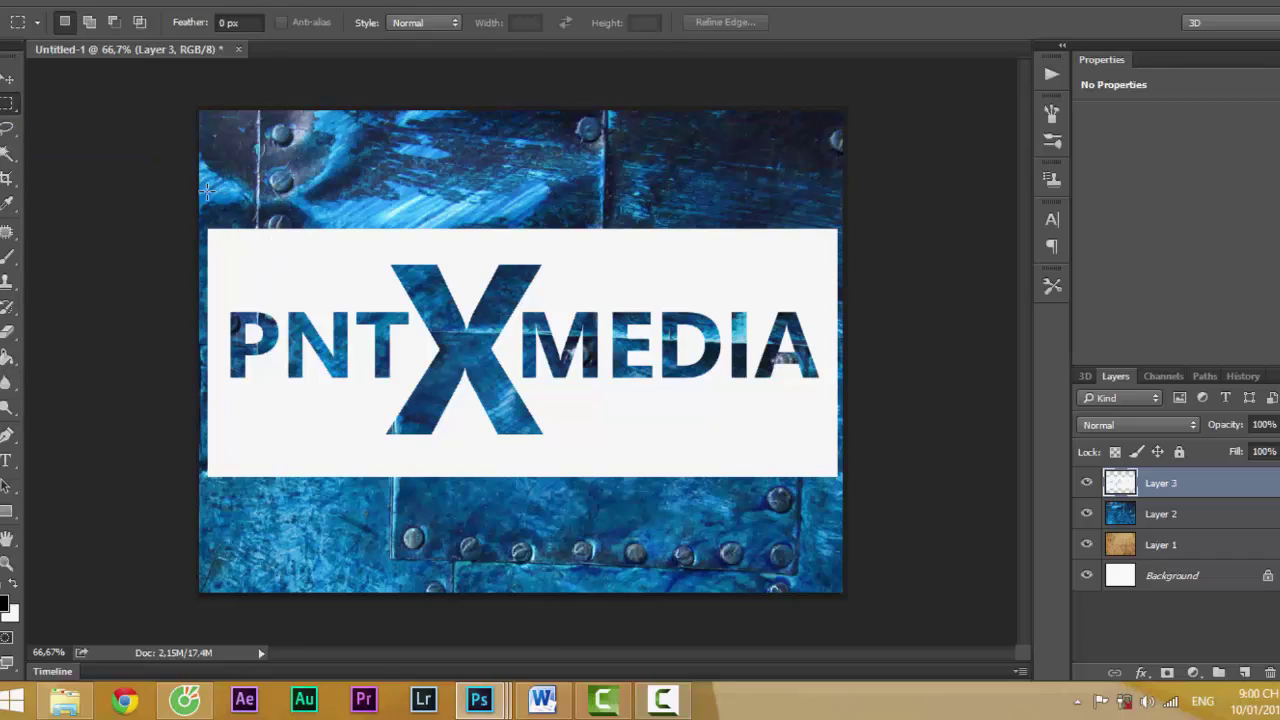
- Marquee top, left, right and bottom strips around the white band into one frame selection
left_click_drag(201, 185, 840, 266)
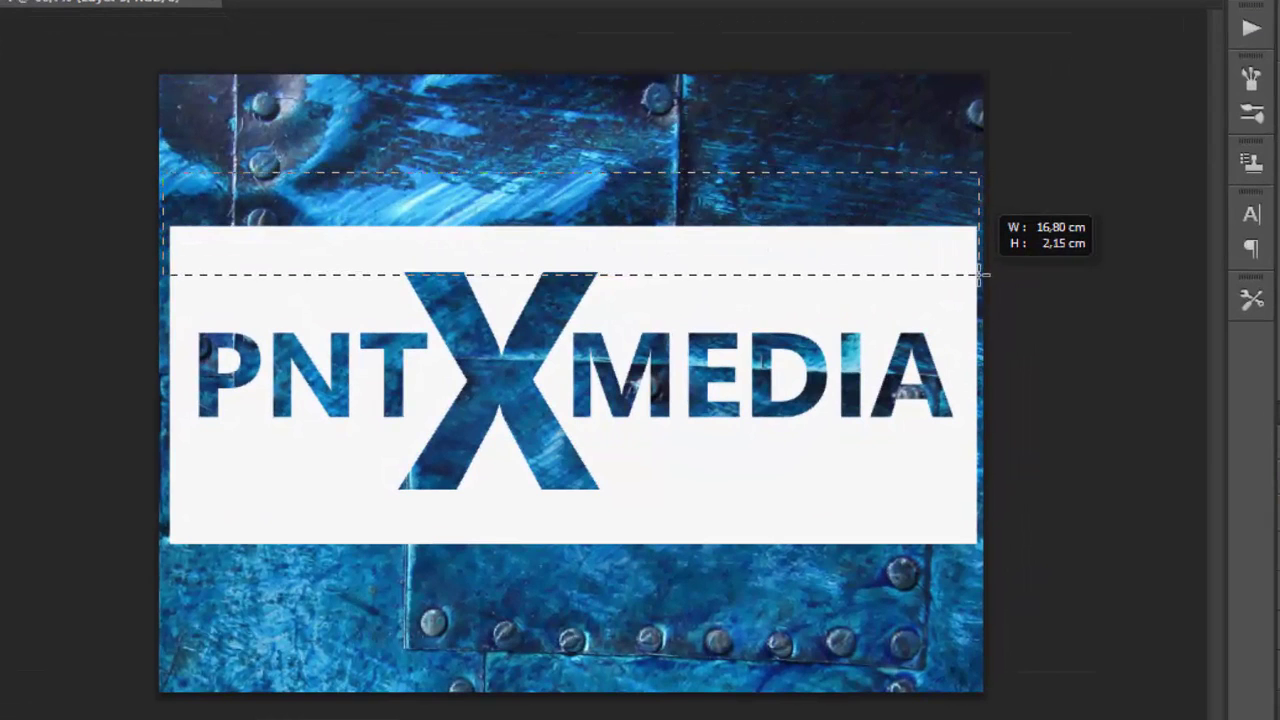
left_click_drag(983, 273, 982, 271)
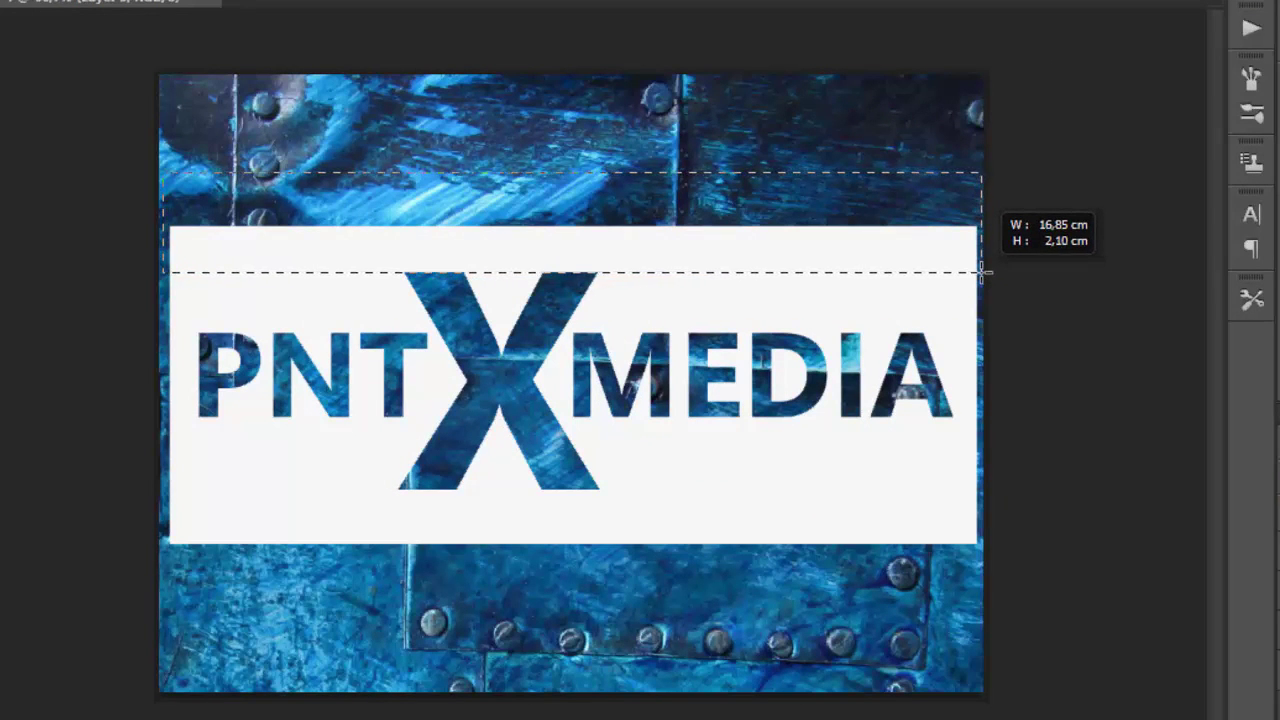
left_click_drag(982, 271, 982, 272)
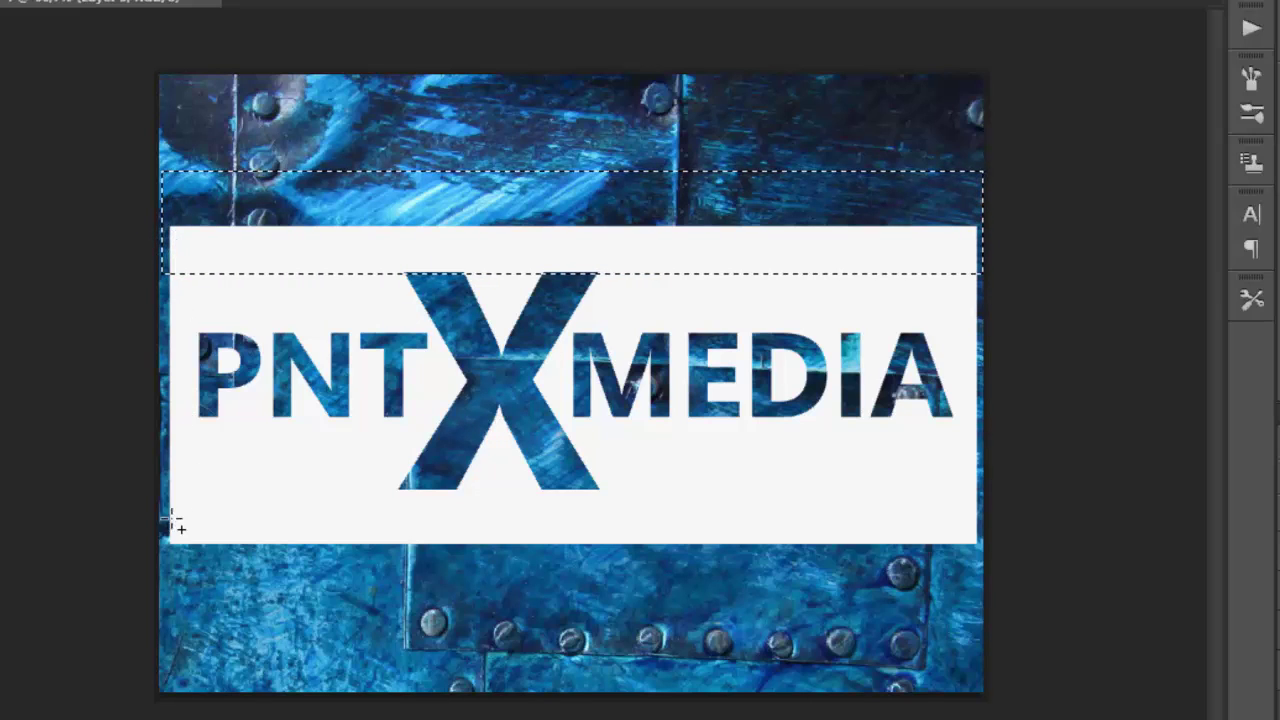
left_click_drag(165, 220, 178, 466)
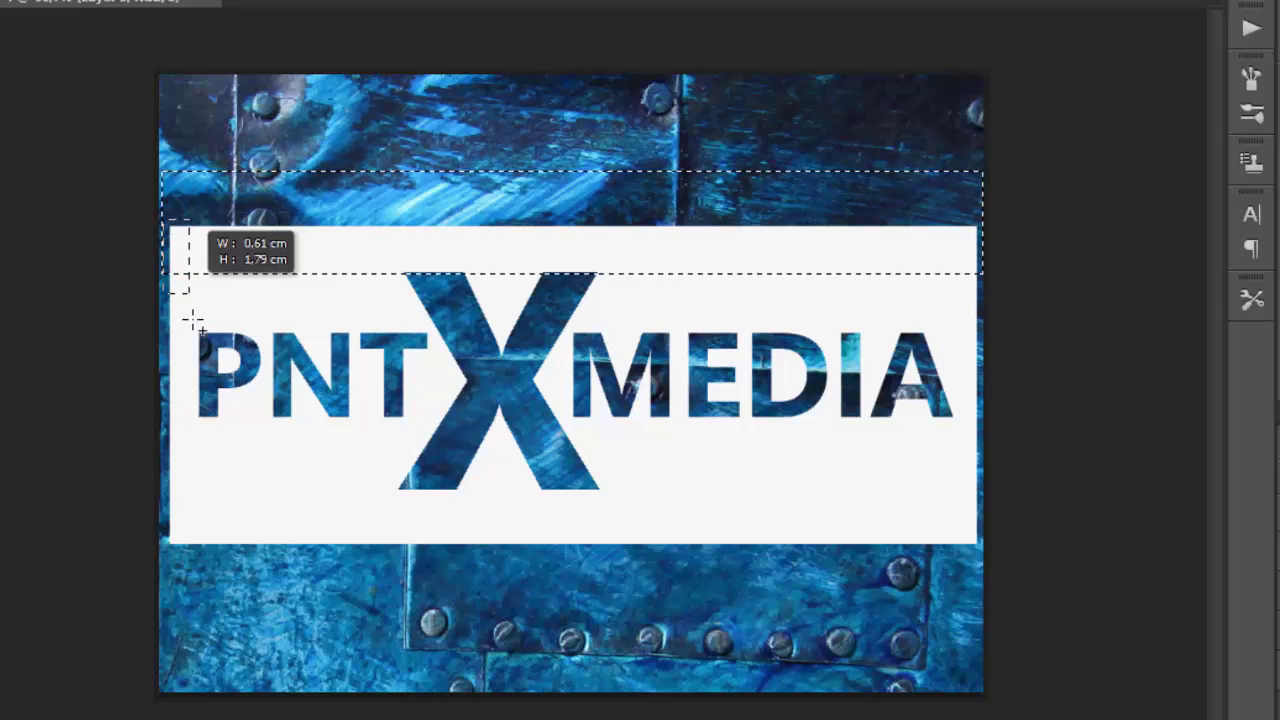
left_click_drag(187, 518, 188, 558)
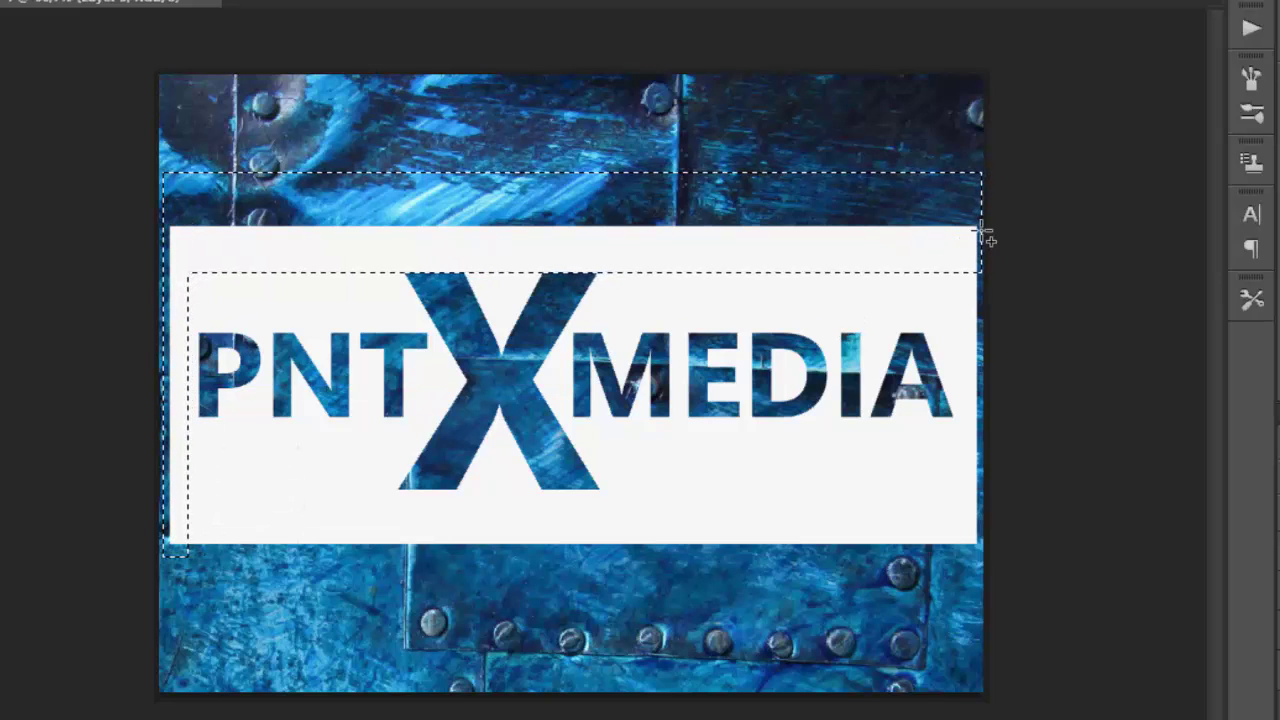
left_click_drag(983, 231, 961, 556)
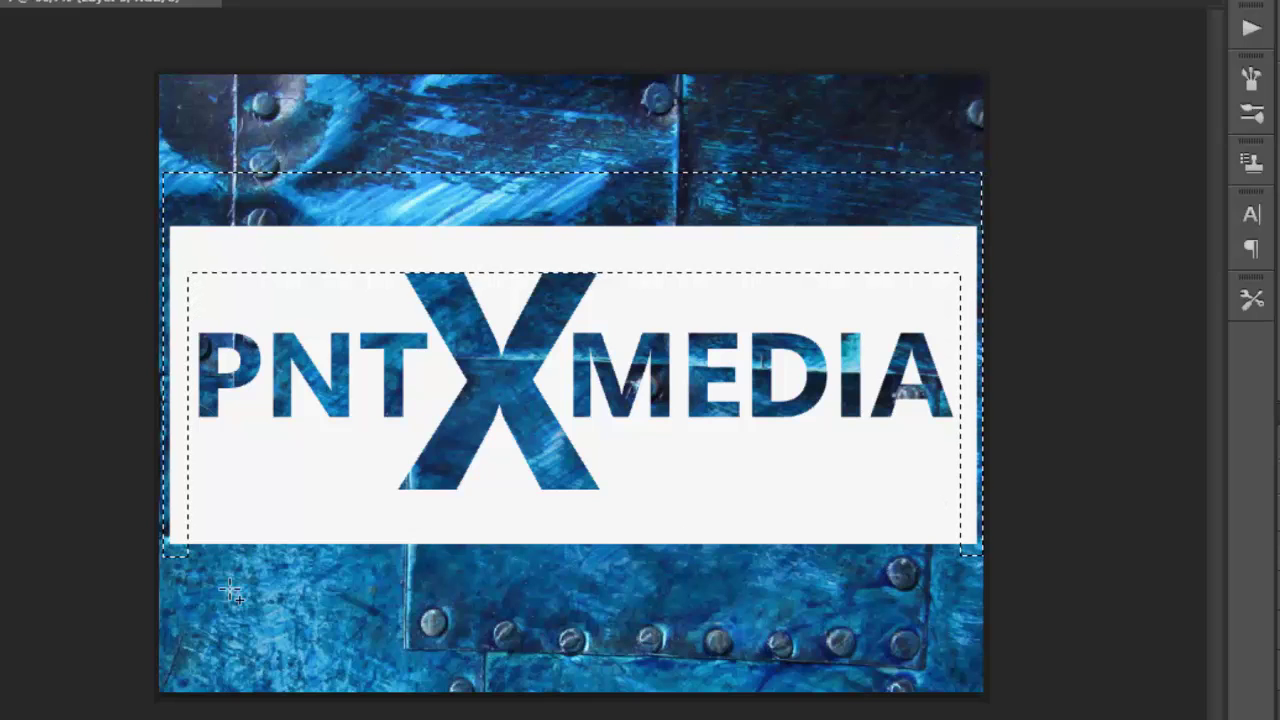
mouse_move(190, 598)
left_mouse_down()
mouse_move(458, 522)
mouse_move(882, 503)
left_mouse_up()
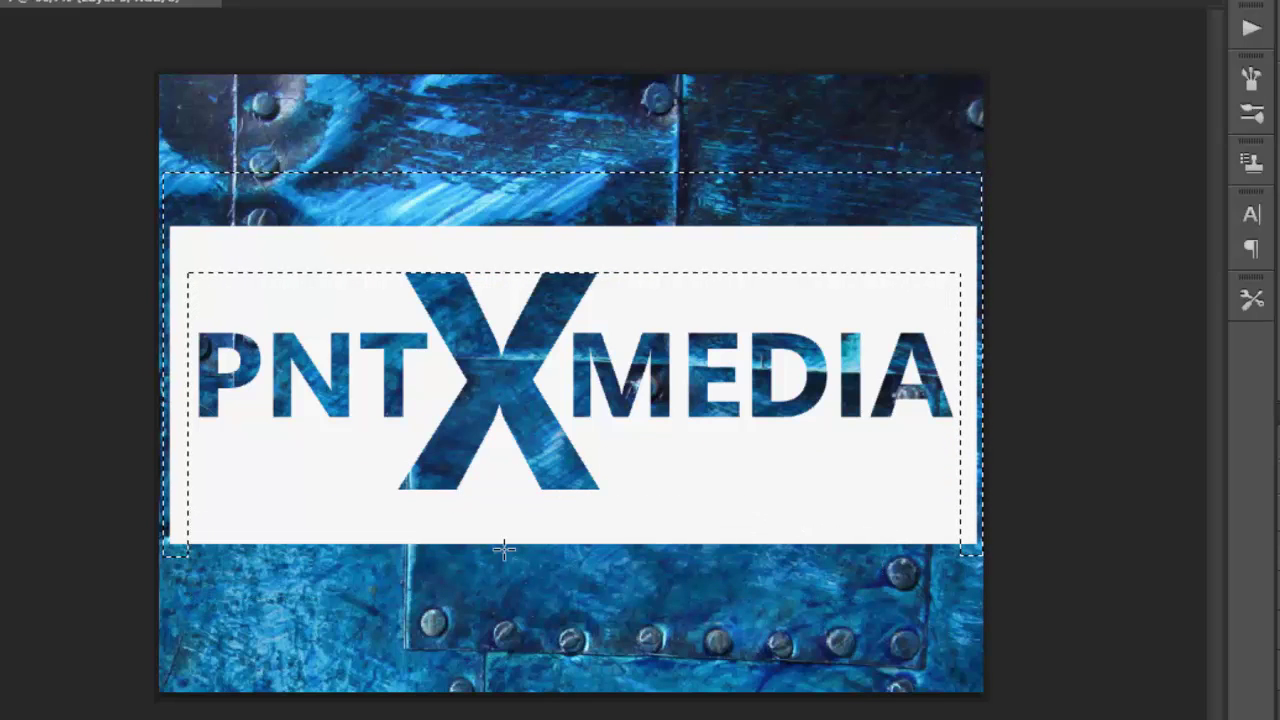
mouse_move(162, 583)
left_mouse_down()
mouse_move(964, 514)
mouse_move(972, 500)
left_mouse_up()
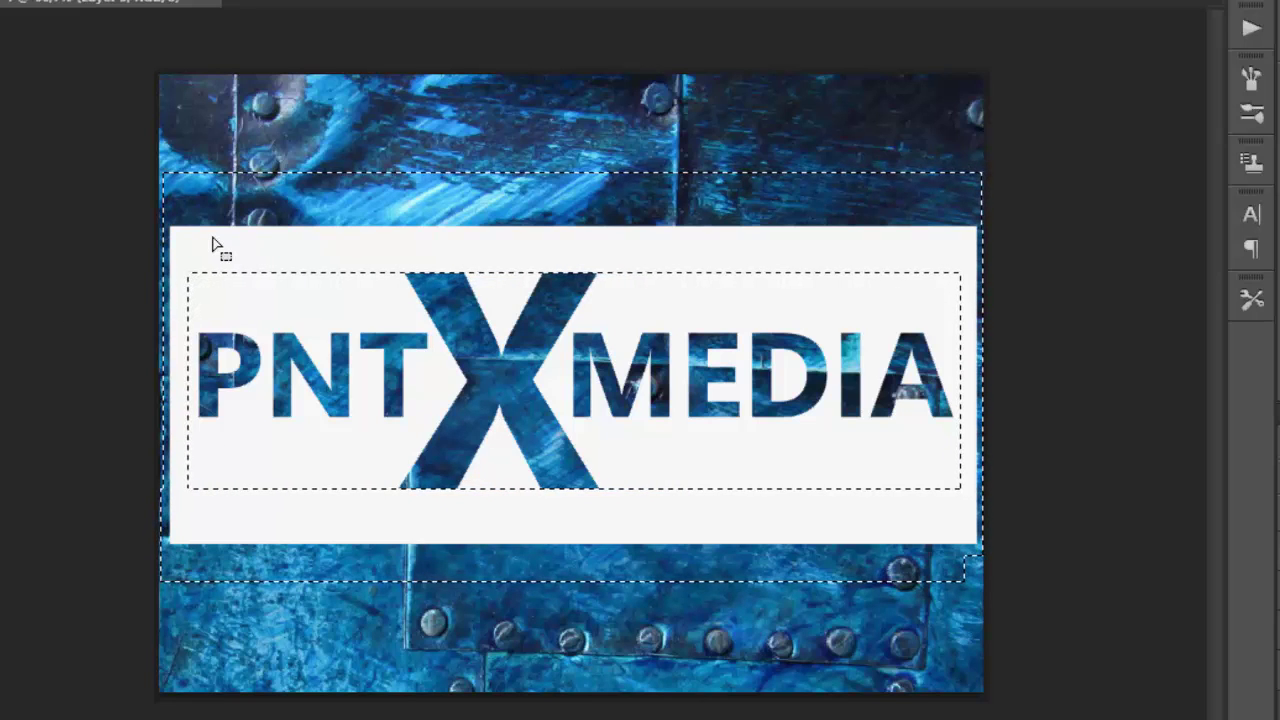
- Subtract the areas above the PNT and MEDIA letters from the selection
mouse_move(180, 216)
left_mouse_down()
mouse_move(238, 268)
mouse_move(412, 326)
left_mouse_up()
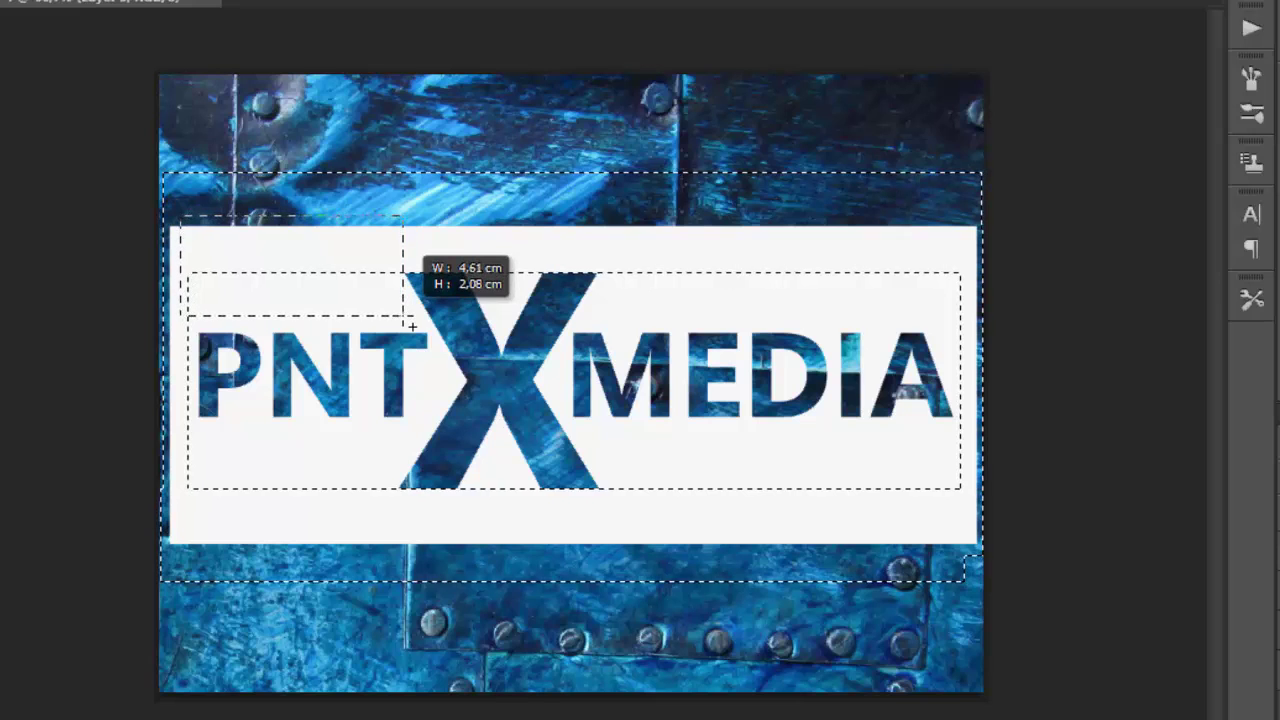
left_click_drag(412, 326, 412, 326)
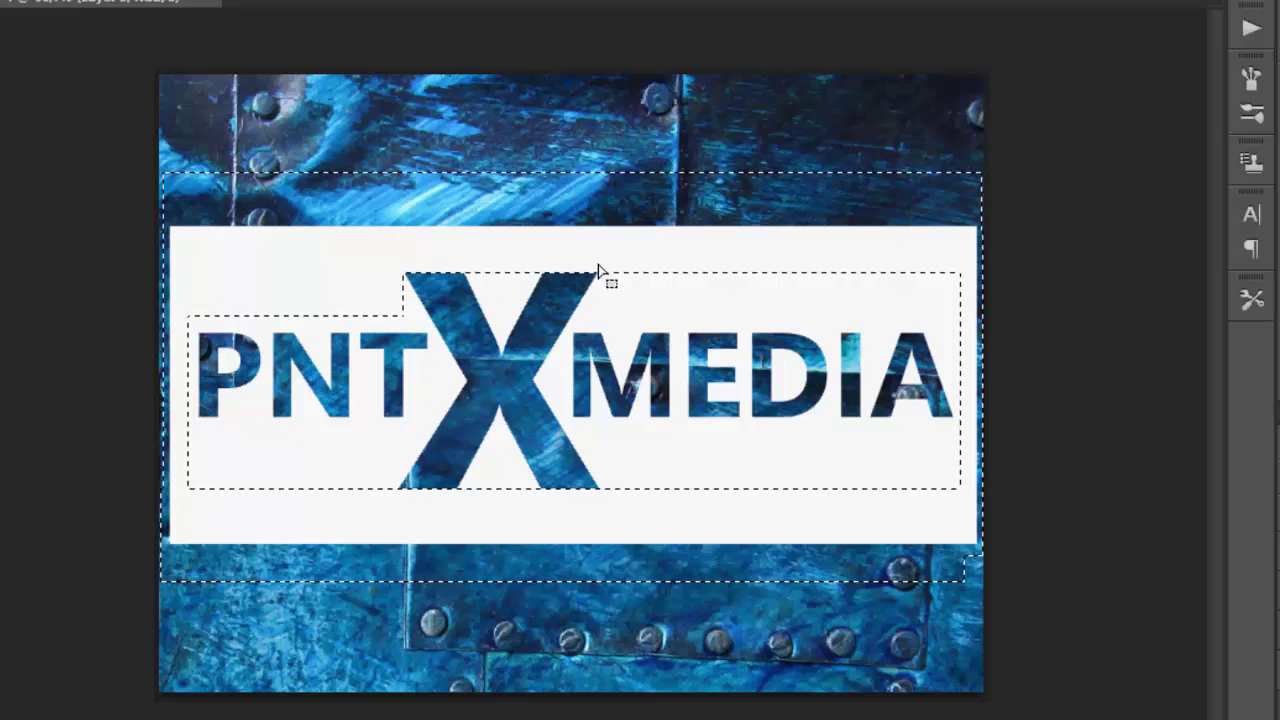
mouse_move(595, 225)
left_mouse_down()
mouse_move(708, 316)
mouse_move(984, 322)
left_mouse_up()
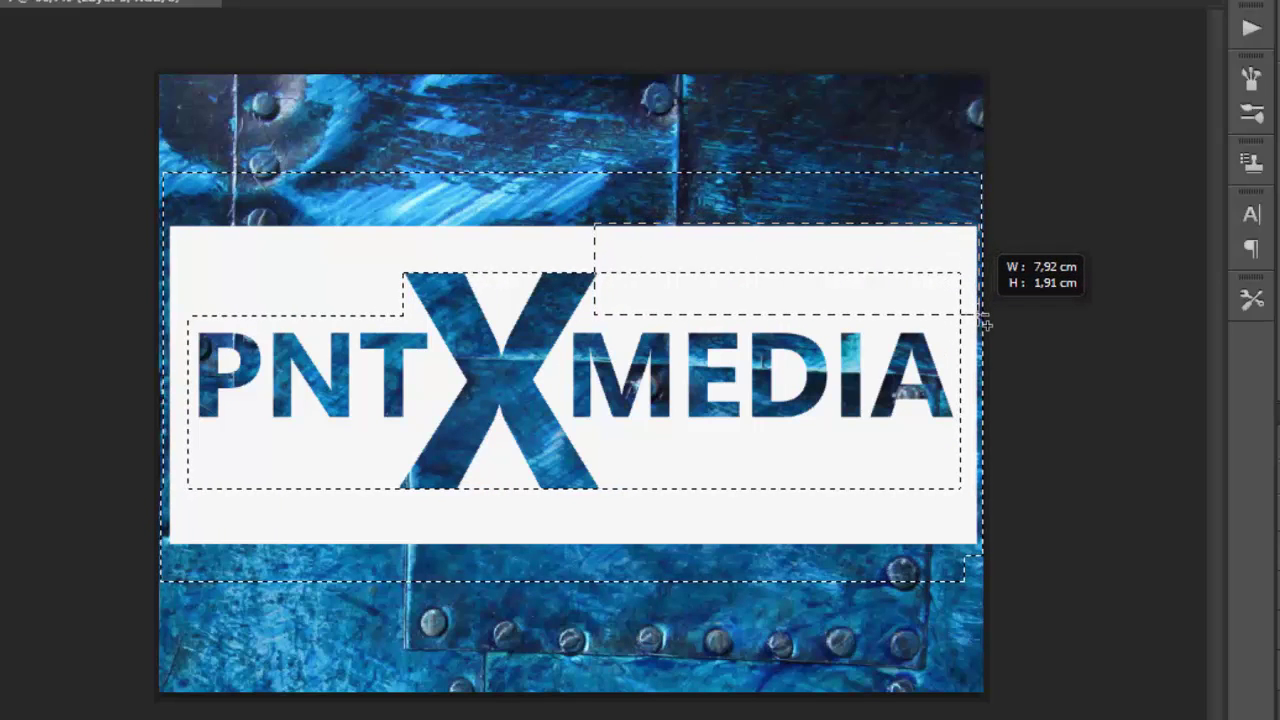
left_click_drag(984, 322, 978, 326)
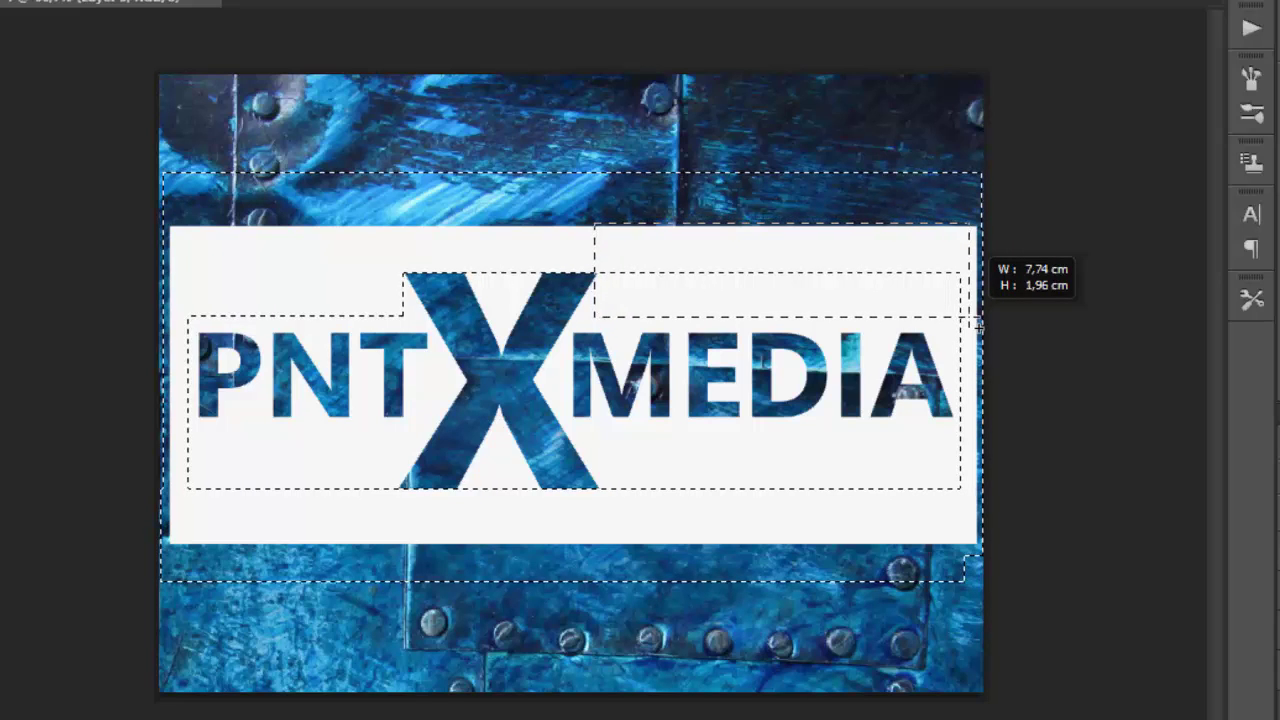
left_click_drag(976, 321, 977, 322)
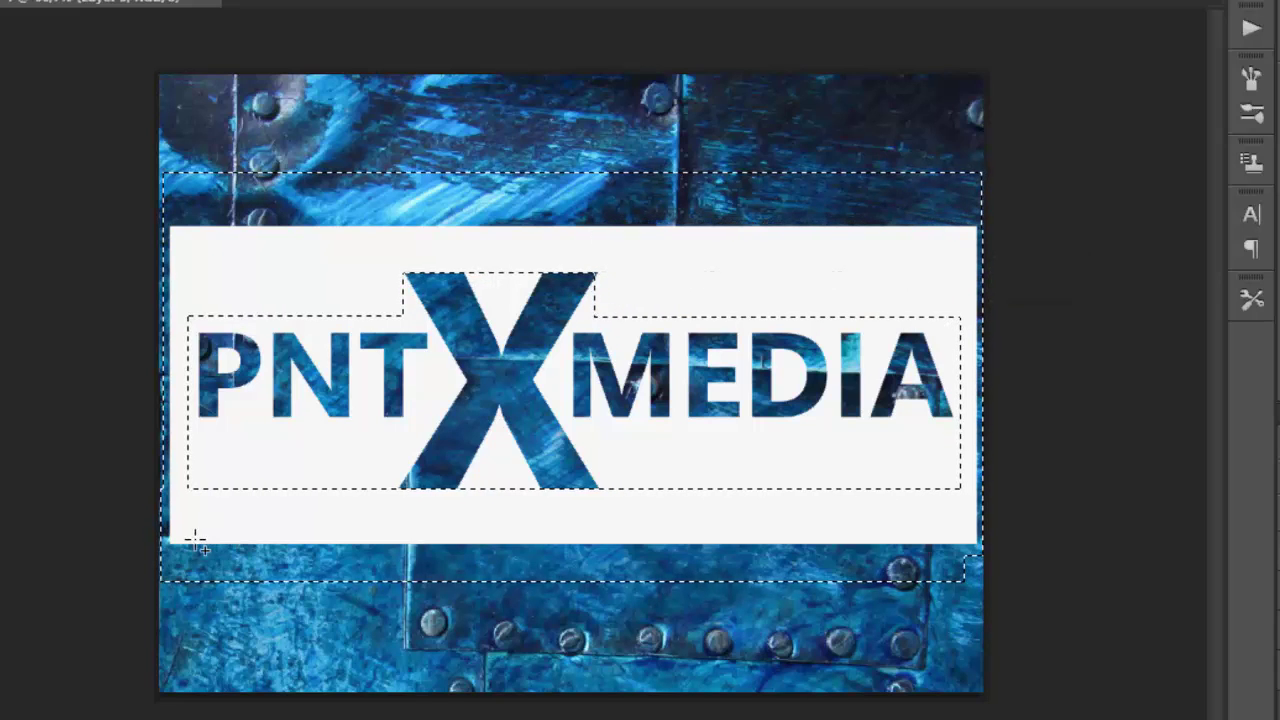
- Subtract the areas below PNT and MEDIA, then test-clear the banner and undo it
mouse_move(163, 565)
left_mouse_down()
mouse_move(408, 428)
mouse_move(407, 447)
left_mouse_up()
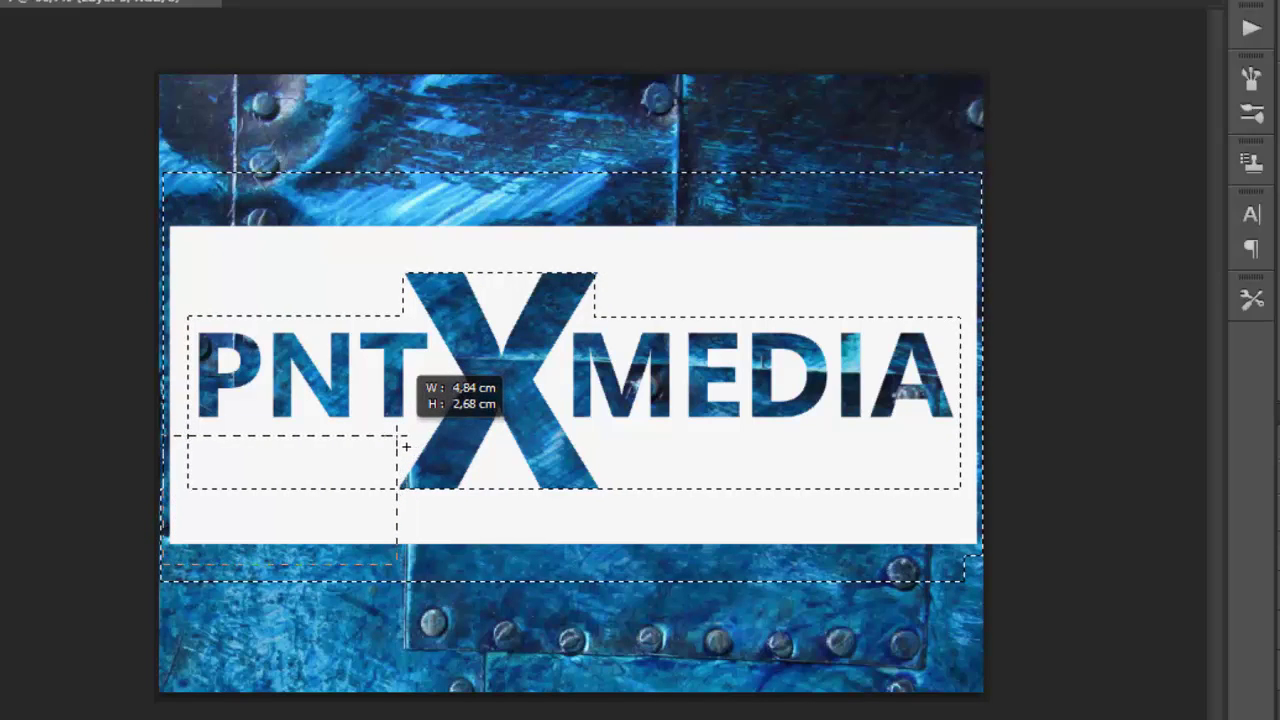
left_click_drag(406, 446, 400, 437)
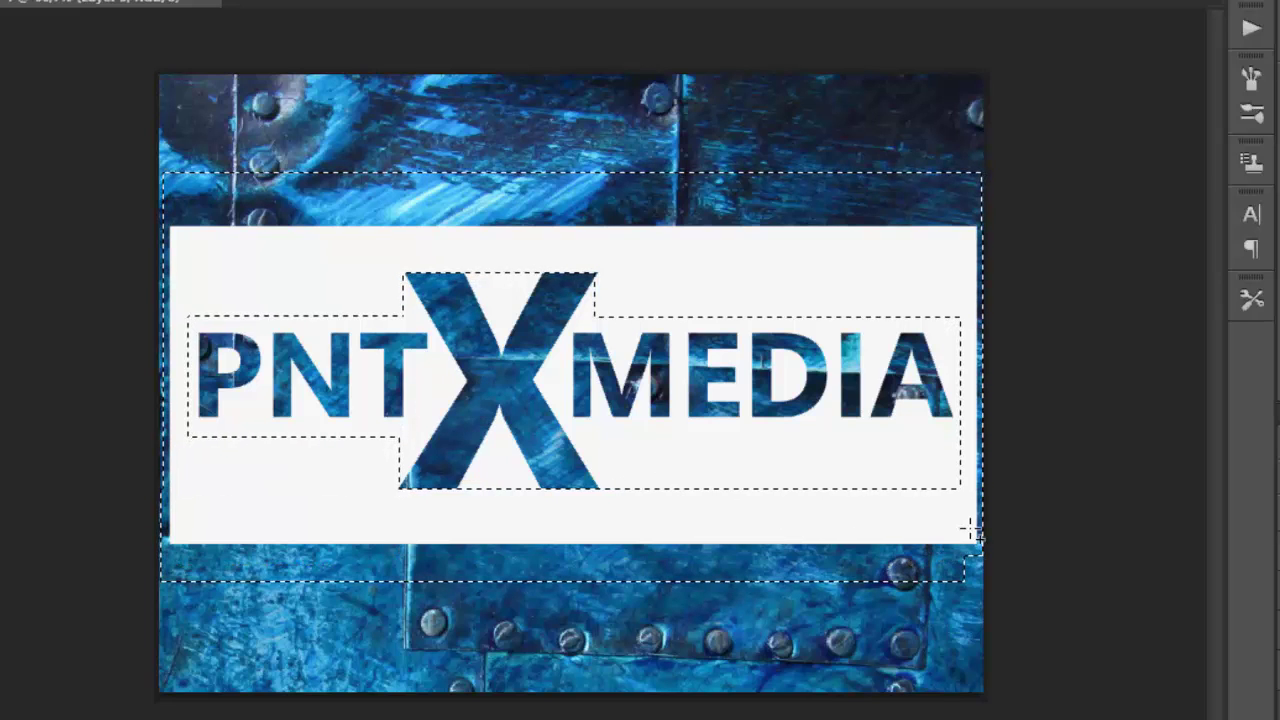
mouse_move(982, 547)
left_mouse_down()
mouse_move(604, 433)
mouse_move(611, 449)
left_mouse_up()
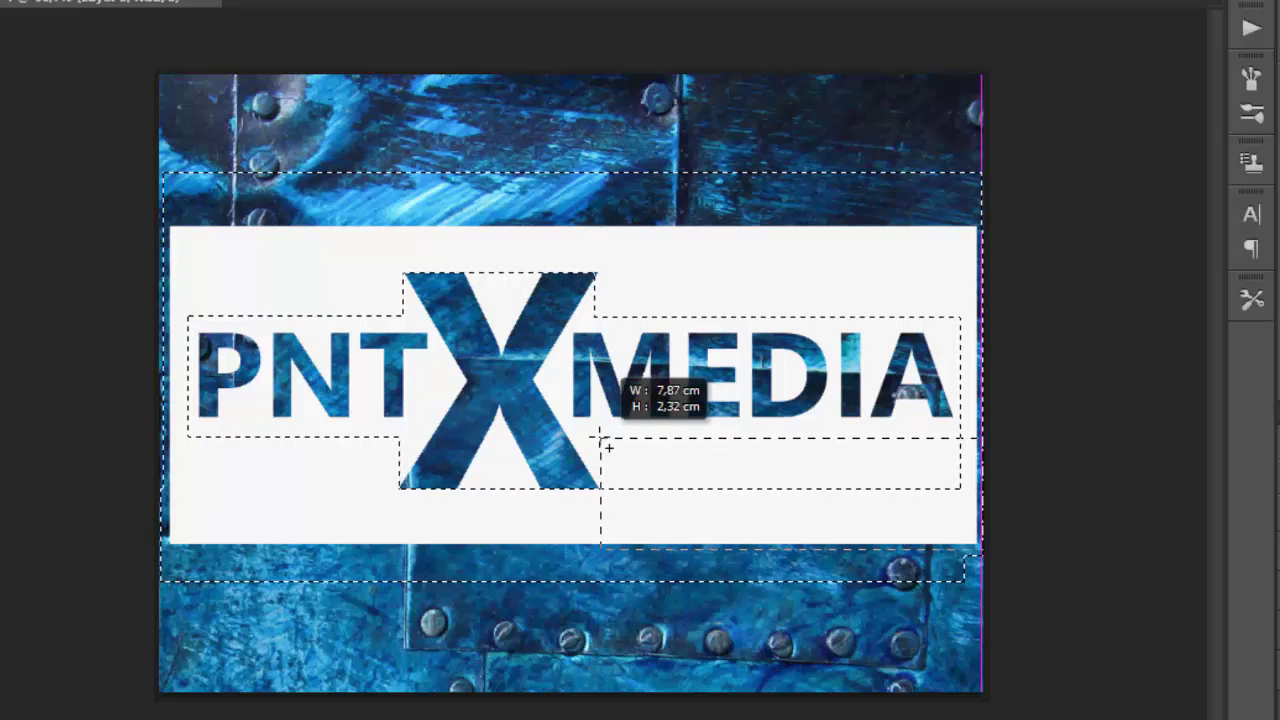
left_click_drag(611, 449, 608, 448)
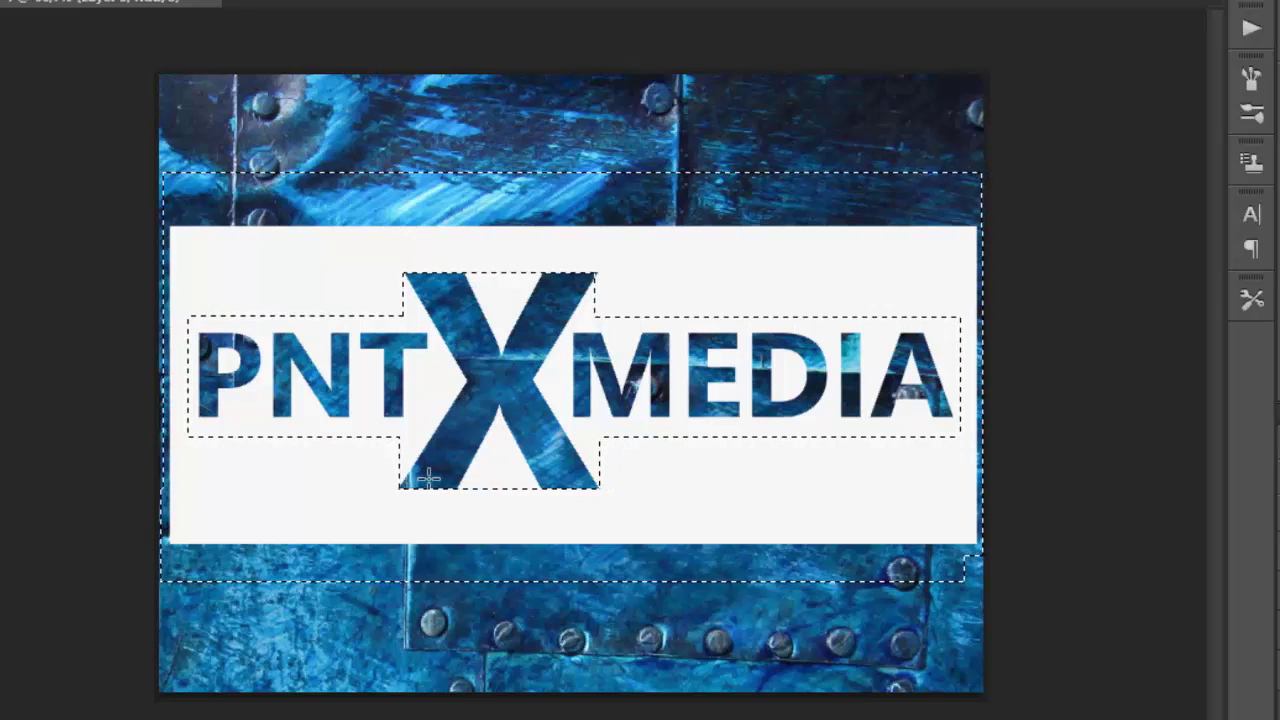
key("Delete")
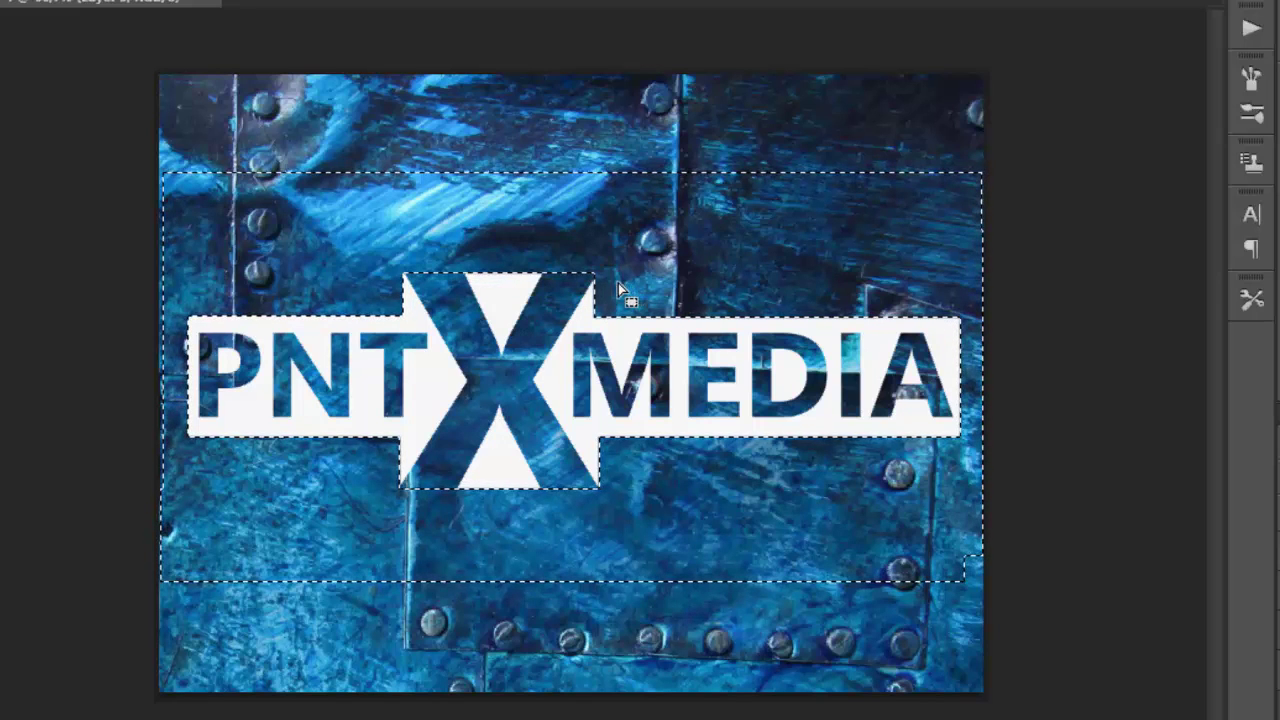
key("ctrl+z")
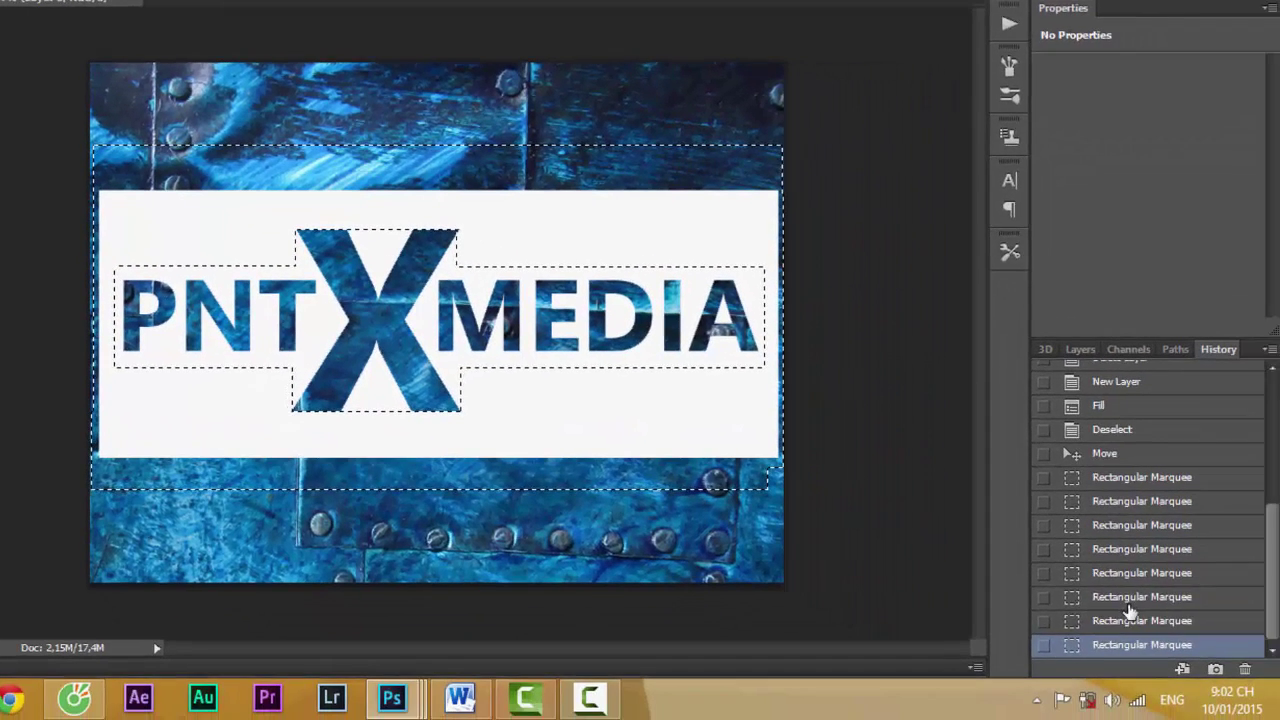
- Roll the History back to an earlier selection state and undo a mistaken marquee
left_click(1130, 598)
left_click(1130, 621)
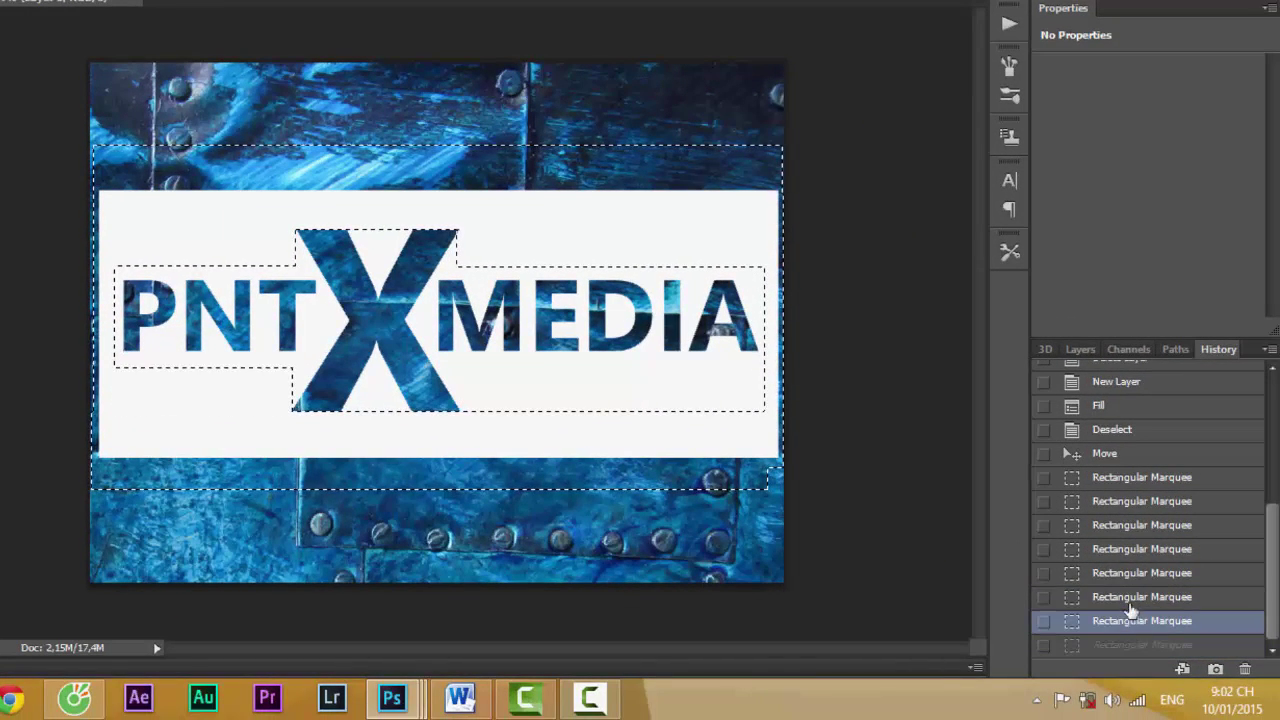
left_click(1128, 573)
left_click(1127, 550)
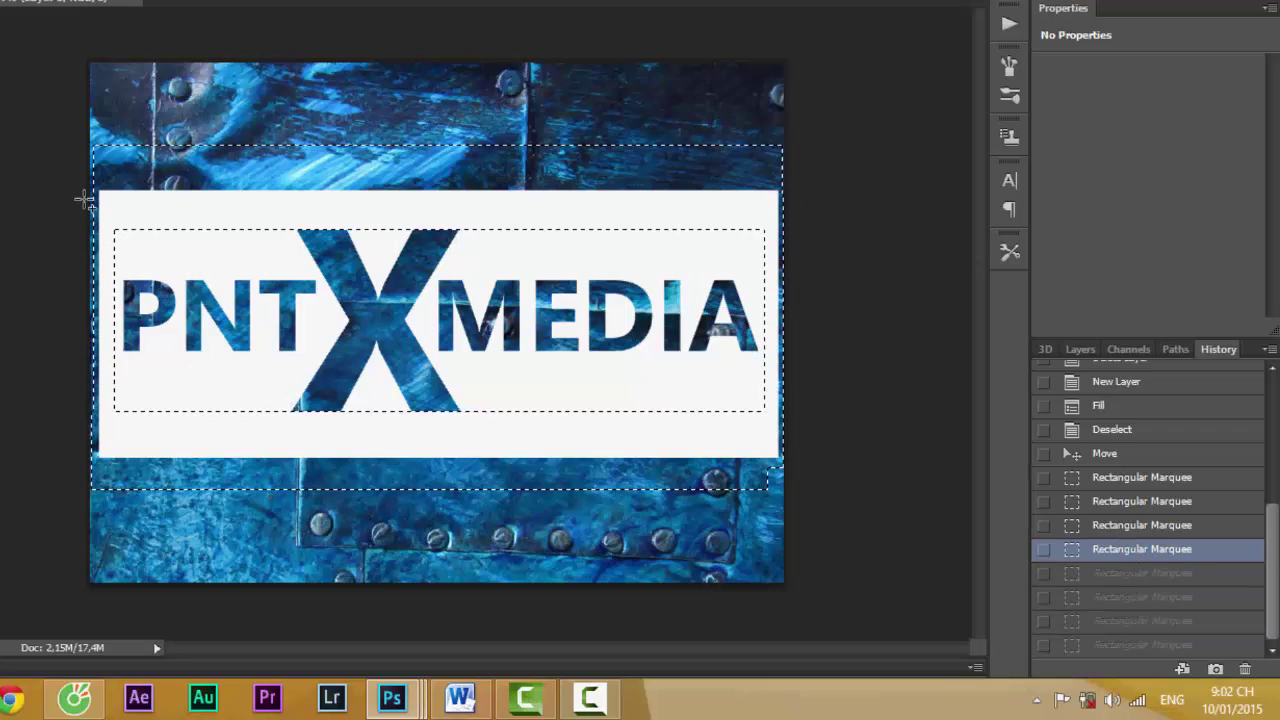
mouse_move(100, 191)
left_mouse_down()
mouse_move(255, 241)
mouse_move(265, 262)
left_mouse_up()
key("ctrl+z")
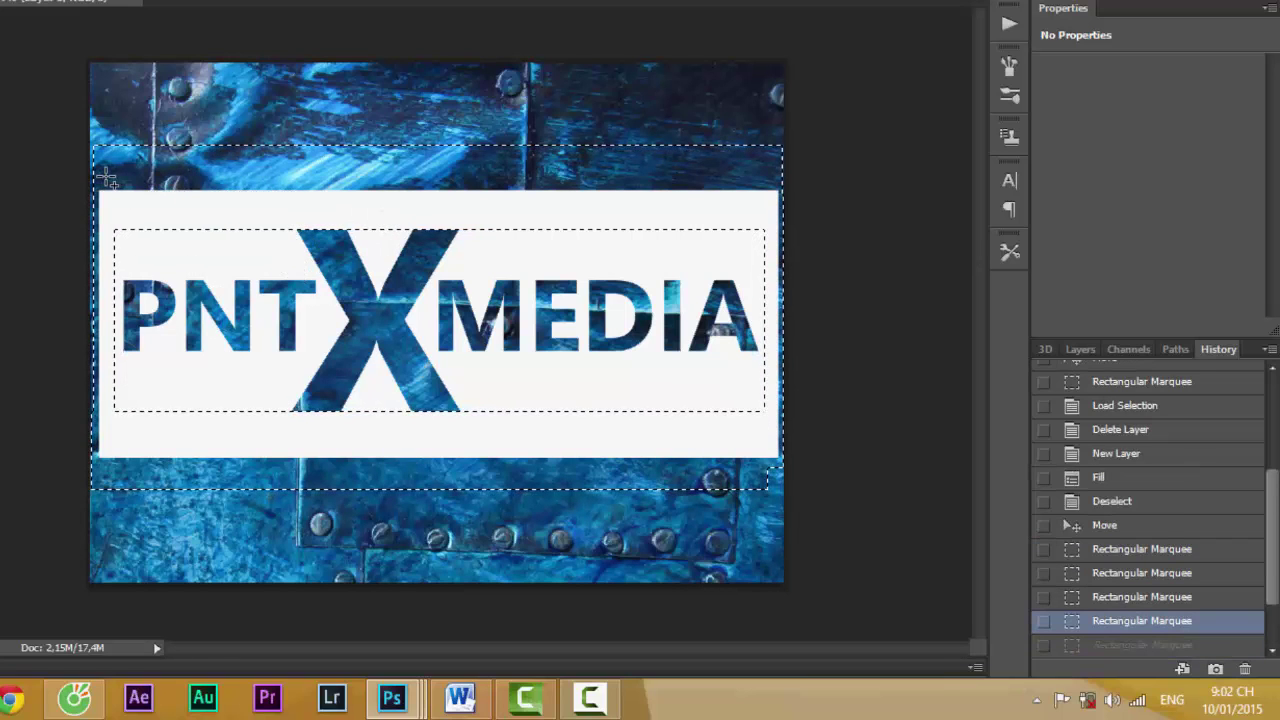
- Redraw marquee boxes above PNT and MEDIA, stepping around the X's top arms
left_click_drag(94, 177, 296, 265)
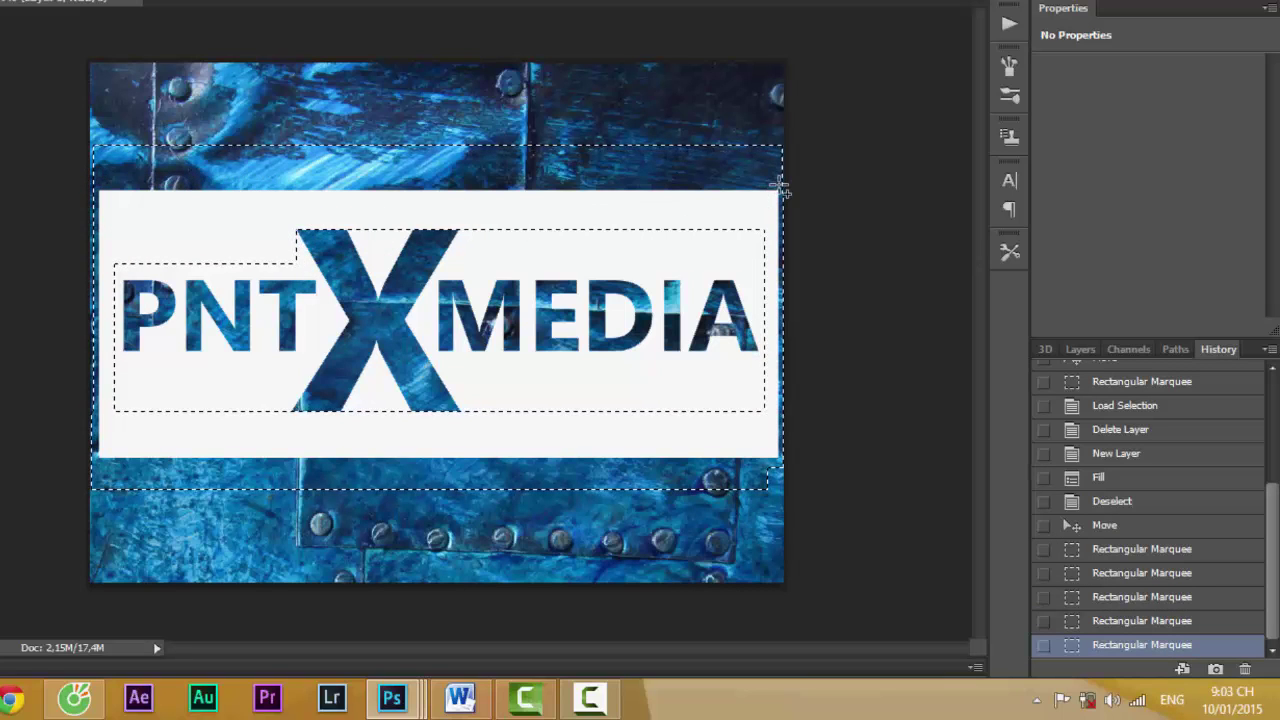
left_click_drag(782, 181, 466, 270)
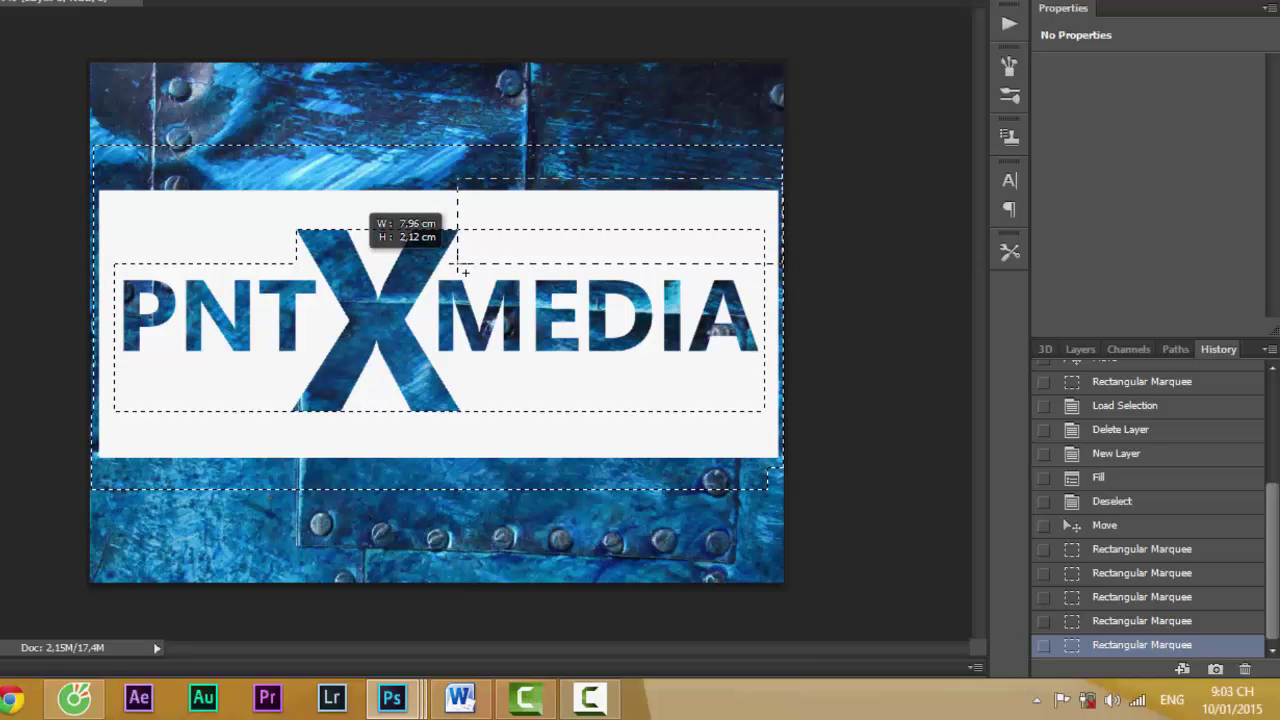
left_click_drag(464, 272, 464, 272)
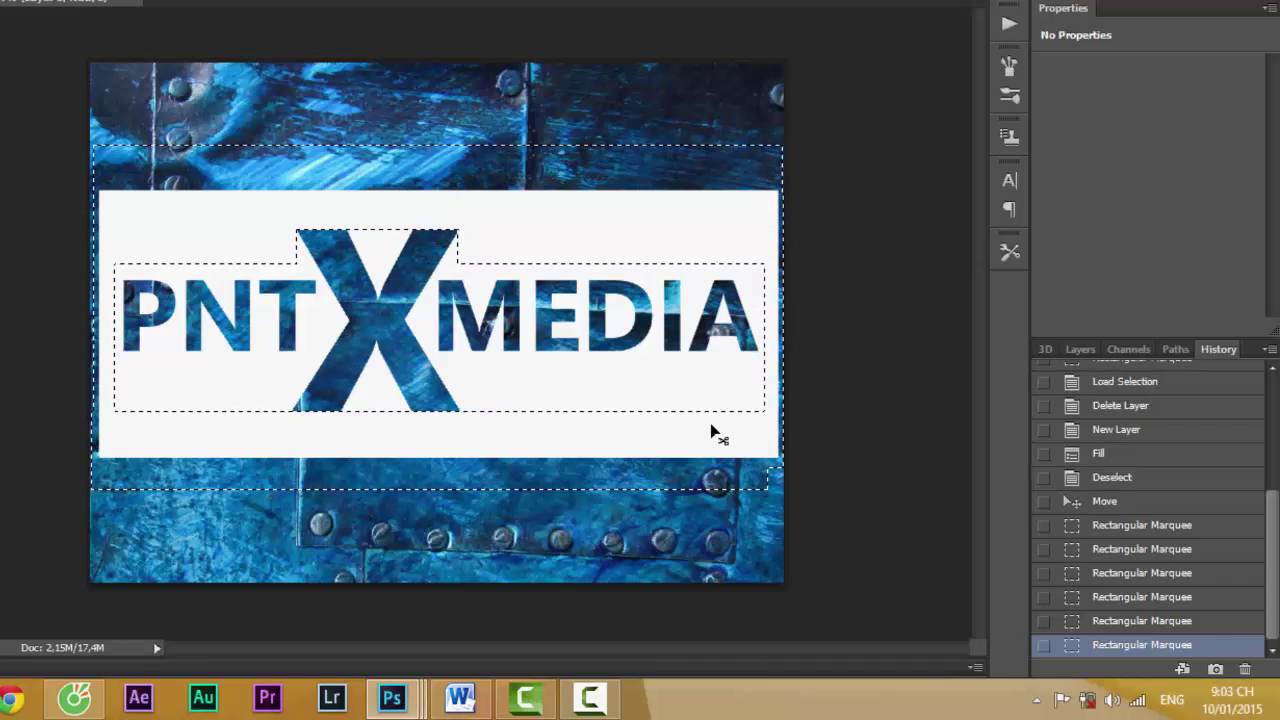
left_click_drag(460, 229, 765, 300)
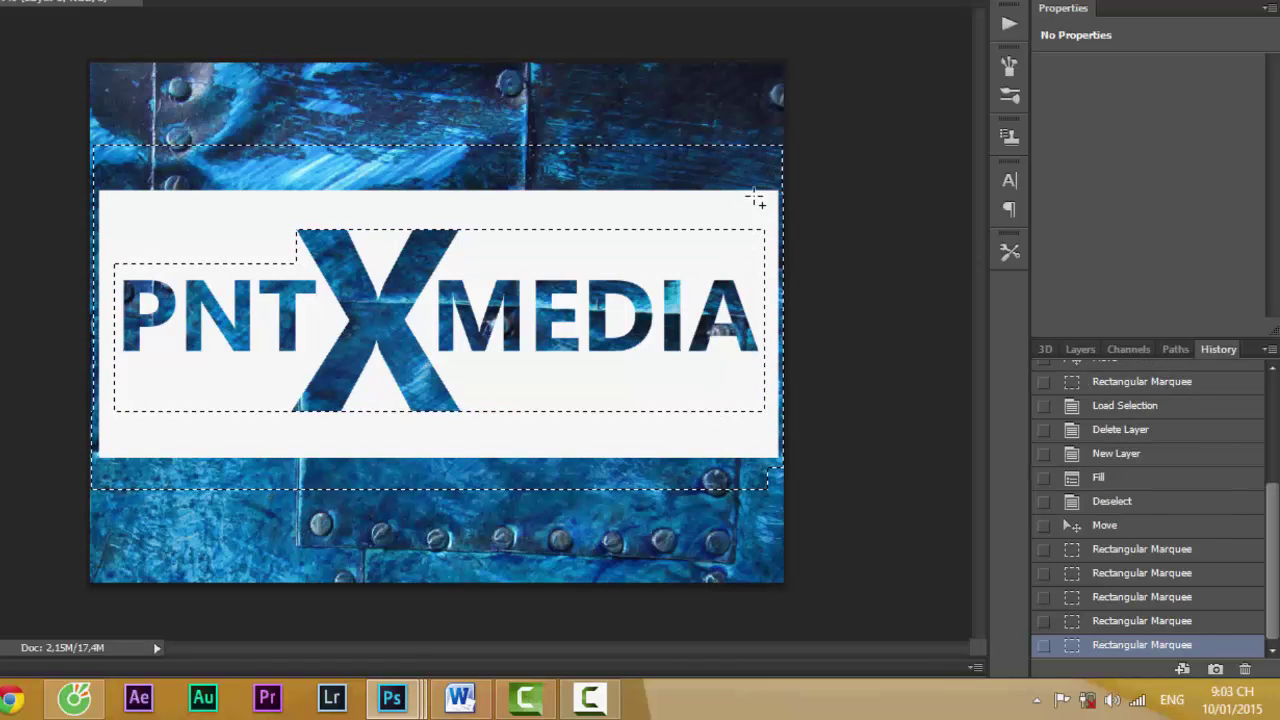
left_click_drag(782, 188, 465, 270)
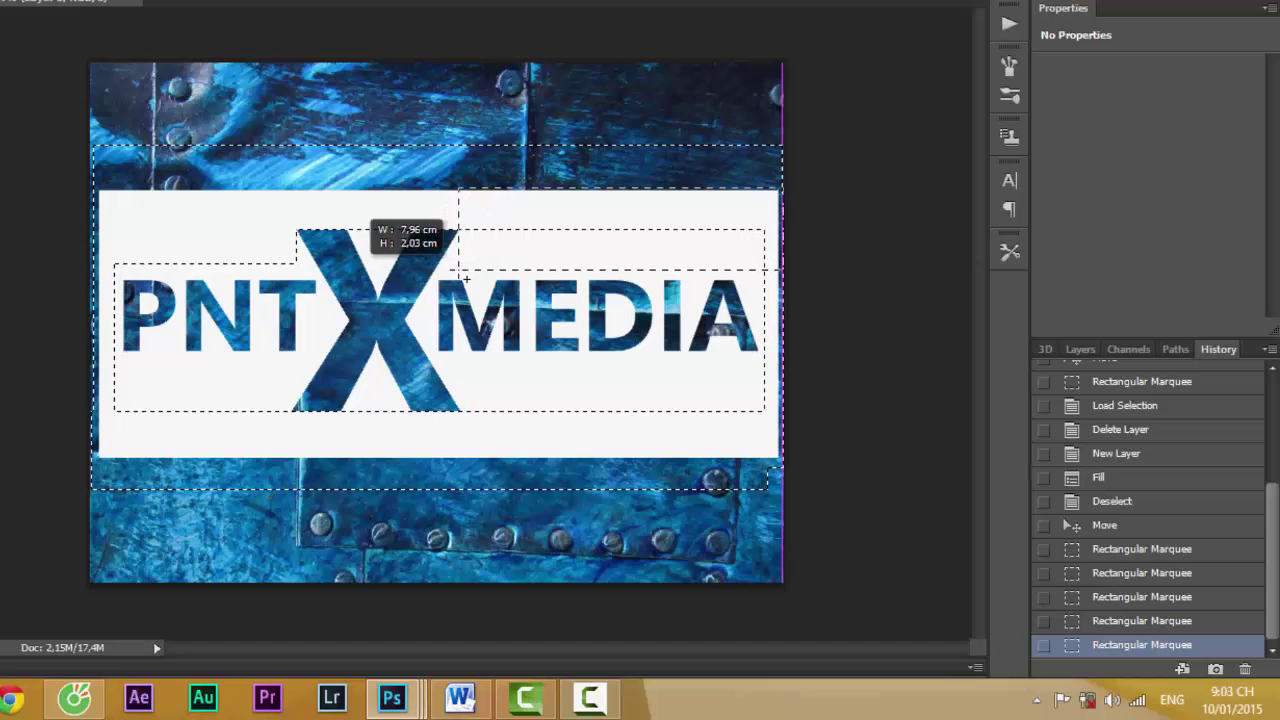
left_click_drag(465, 270, 458, 265)
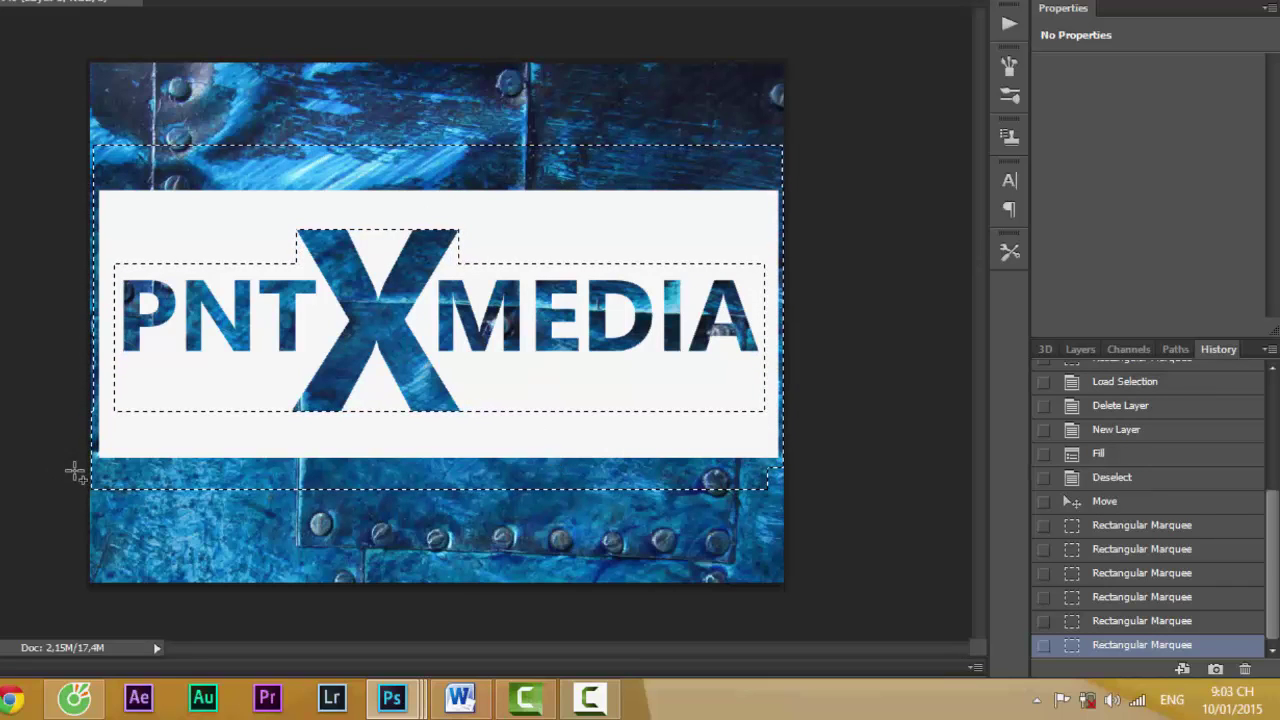
- Subtract the areas below PNT and MEDIA, notching around the X's bottom
mouse_move(107, 455)
left_mouse_down()
mouse_move(216, 374)
mouse_move(295, 373)
left_mouse_up()
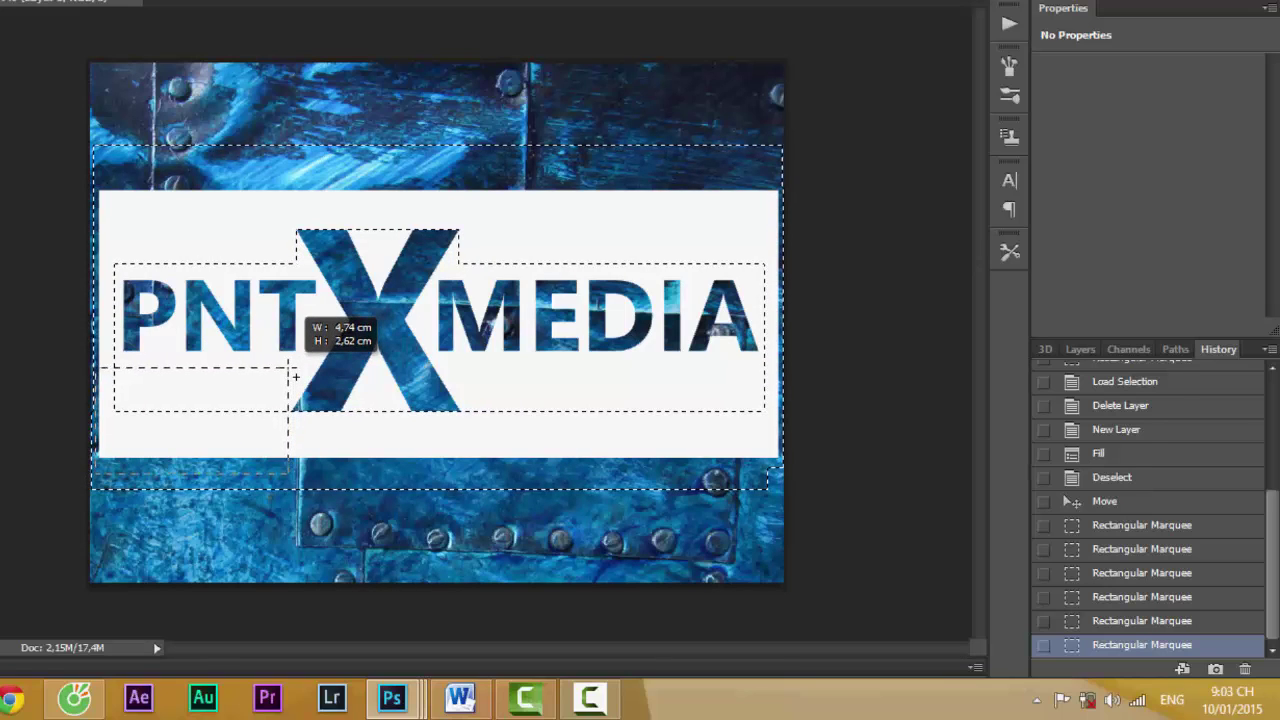
left_click_drag(295, 373, 295, 373)
left_click_drag(782, 470, 469, 375)
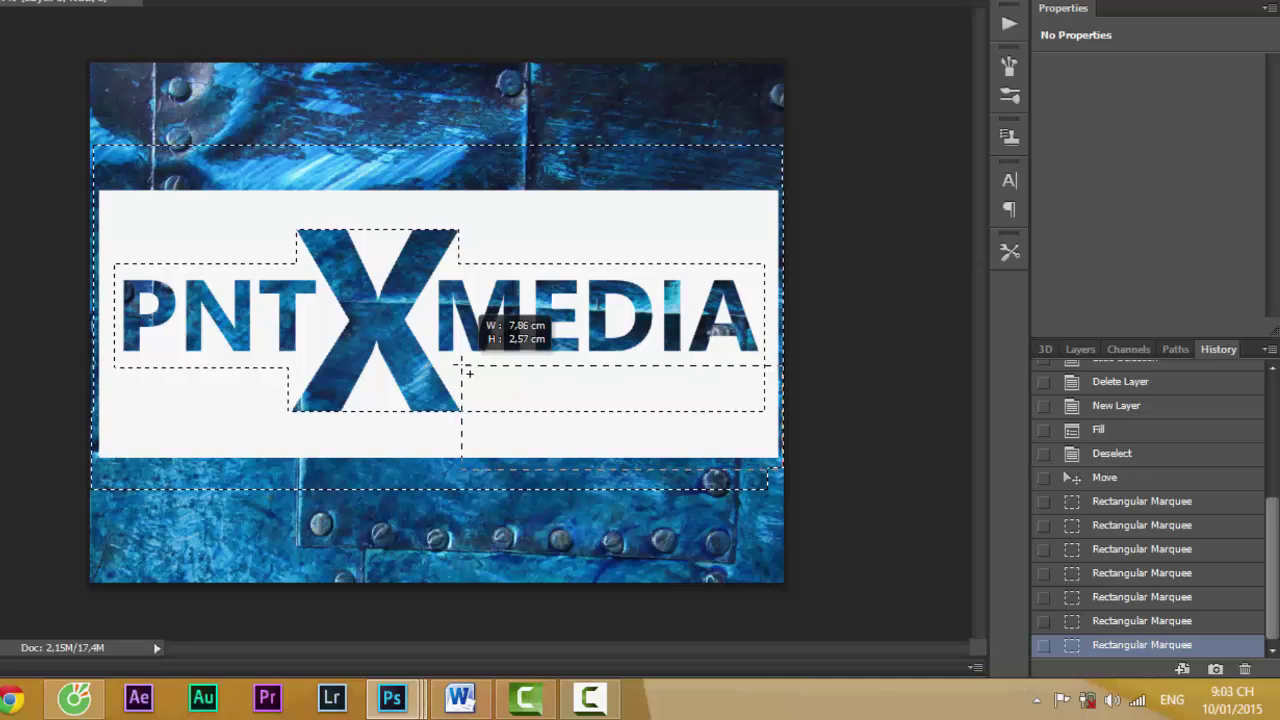
left_click_drag(469, 375, 469, 375)
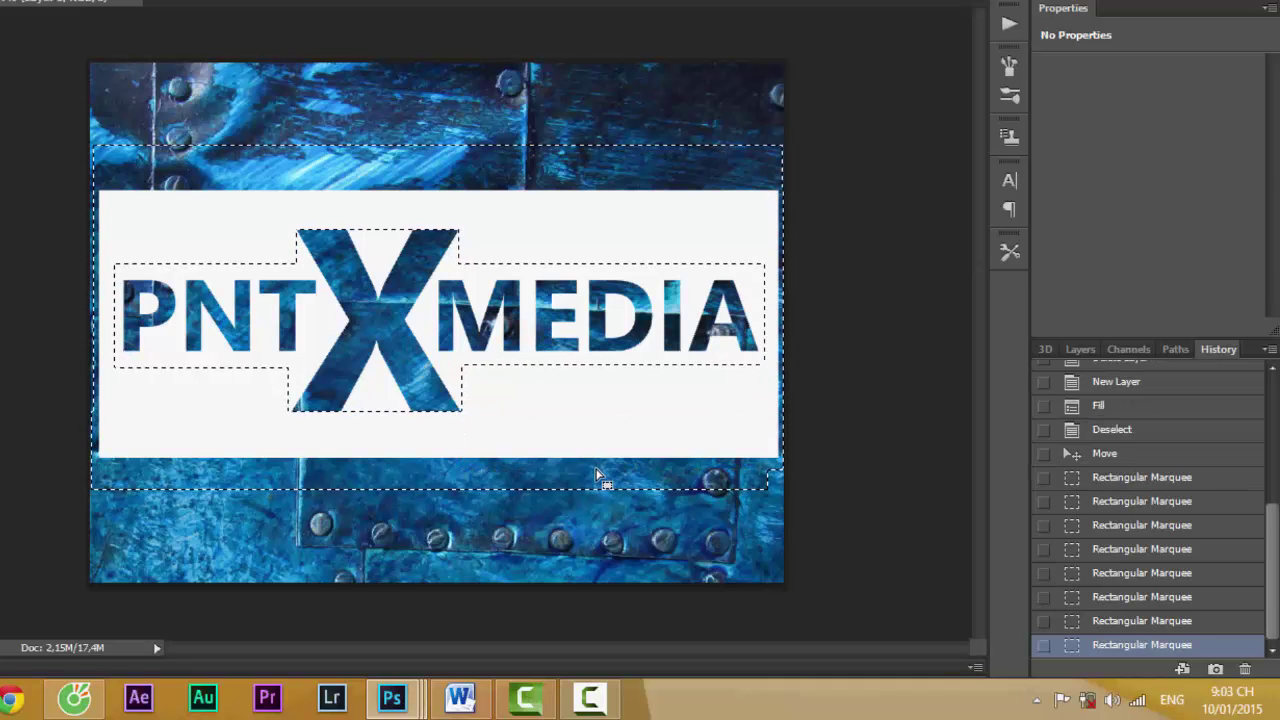
- Clear the white banner outside the stepped logo shape and deselect
key("Delete")
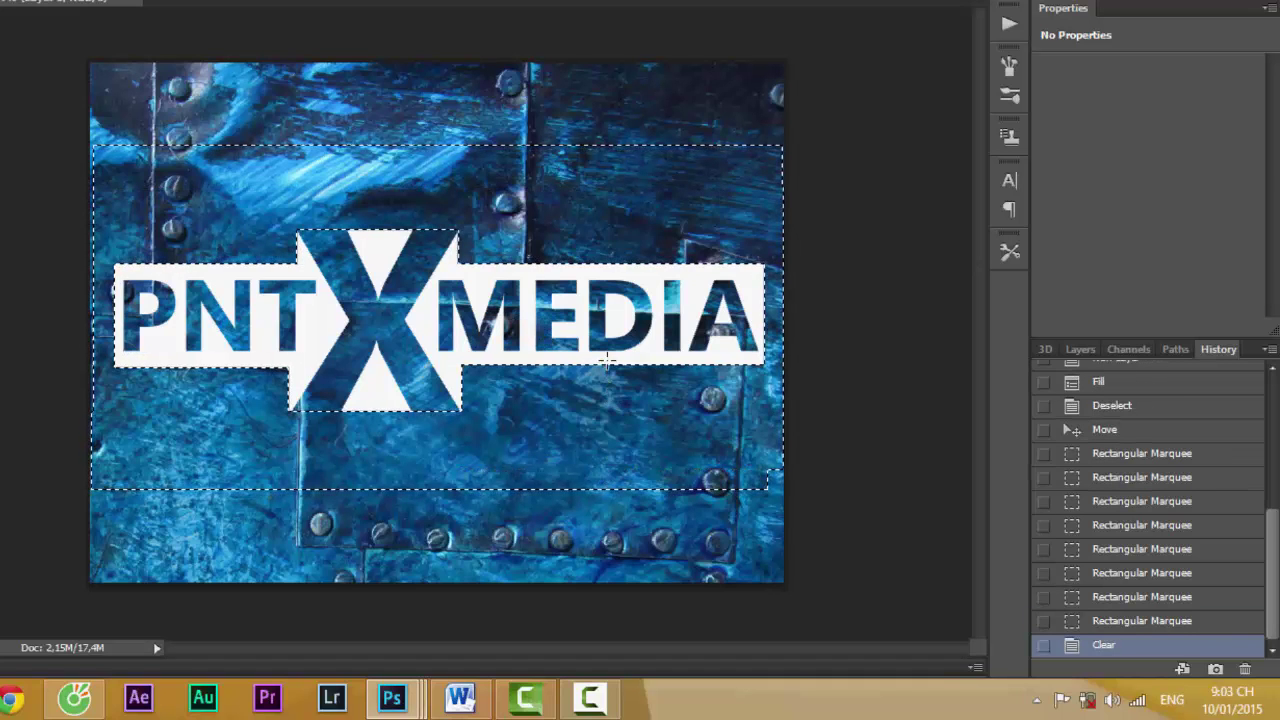
key("ctrl+d")
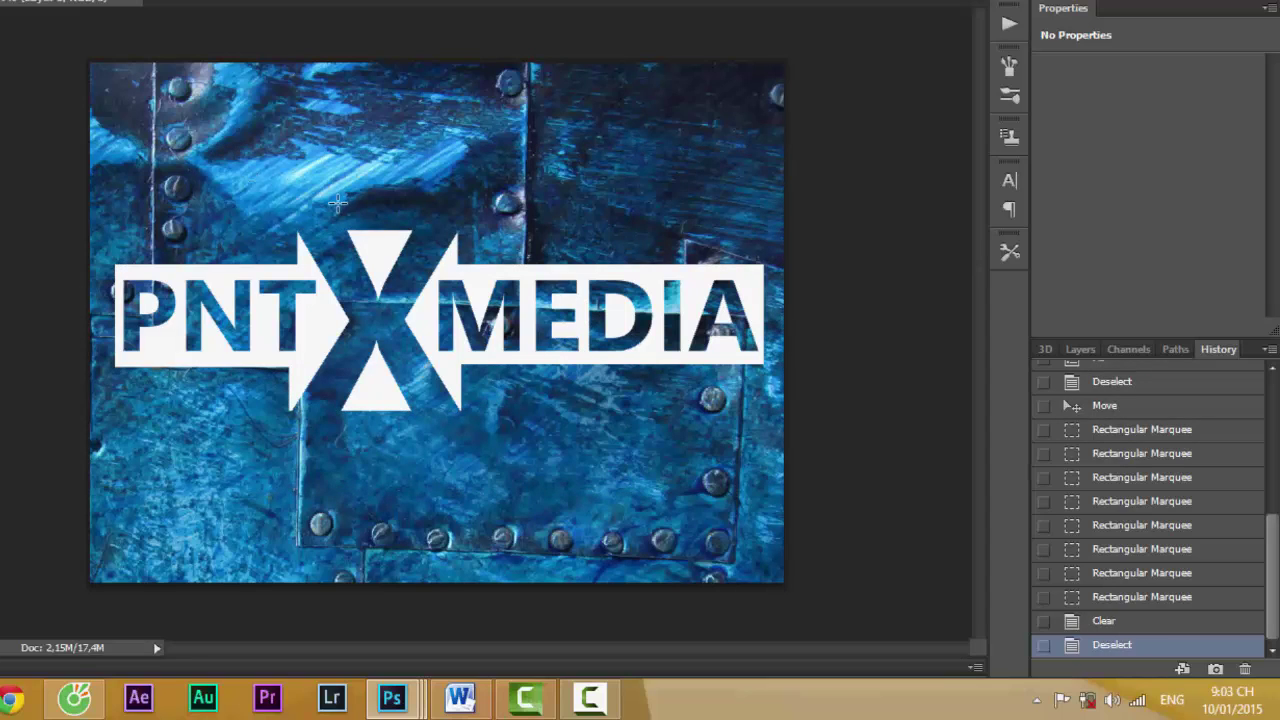
left_click_drag(332, 193, 390, 270)
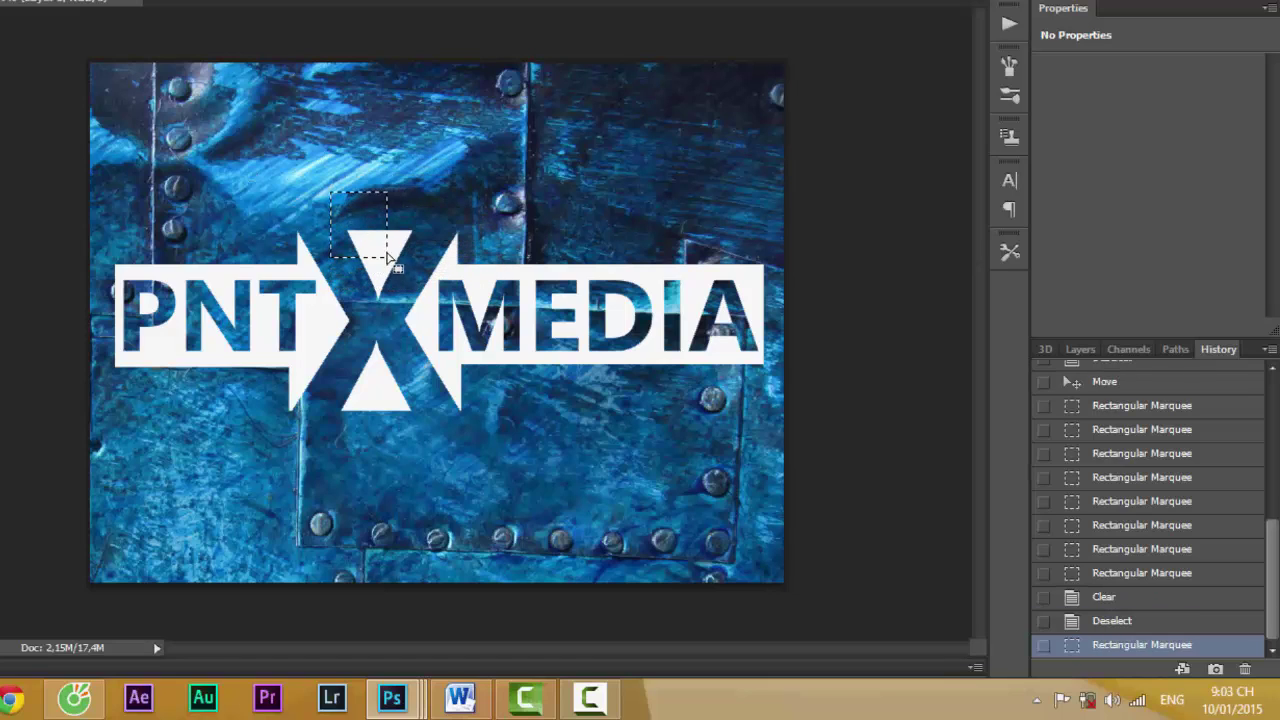
key("ctrl+d")
- Erase the X's upper-left and upper-right arms from the white band
mouse_move(344, 208)
left_mouse_down()
mouse_move(411, 300)
mouse_move(386, 300)
left_mouse_up()
key("Delete")
key("ctrl+d")
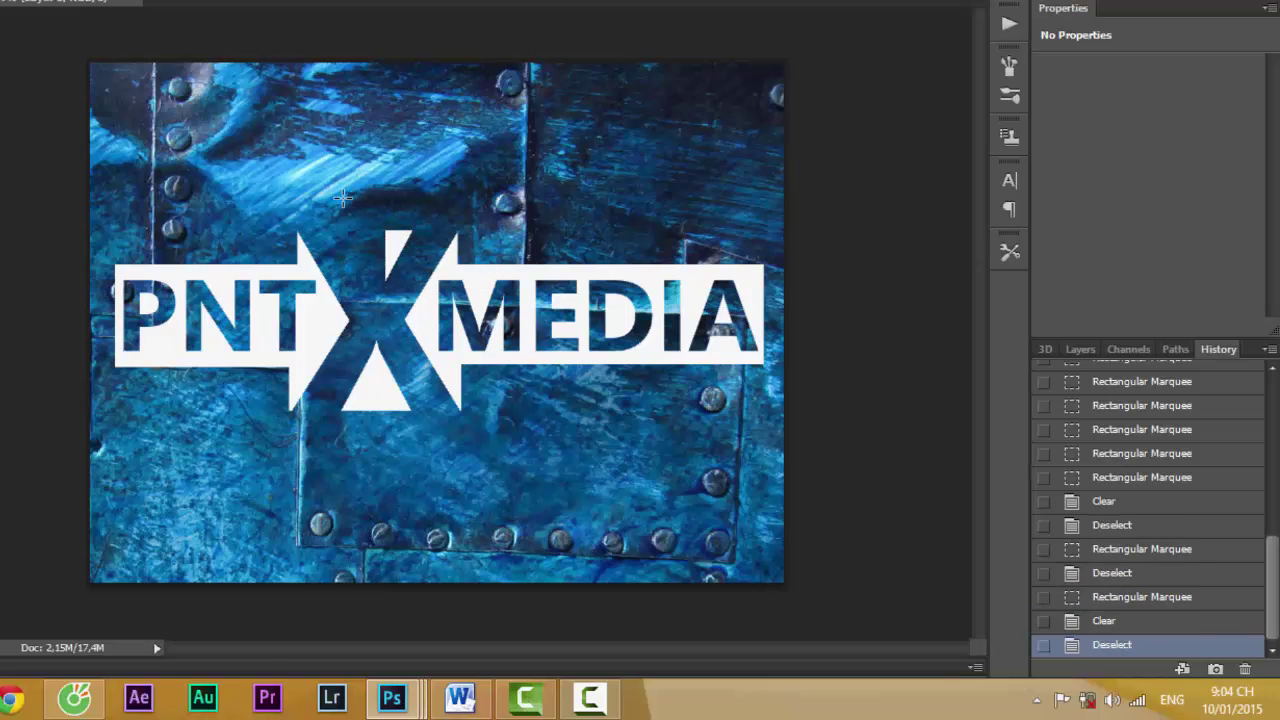
left_click_drag(360, 199, 416, 284)
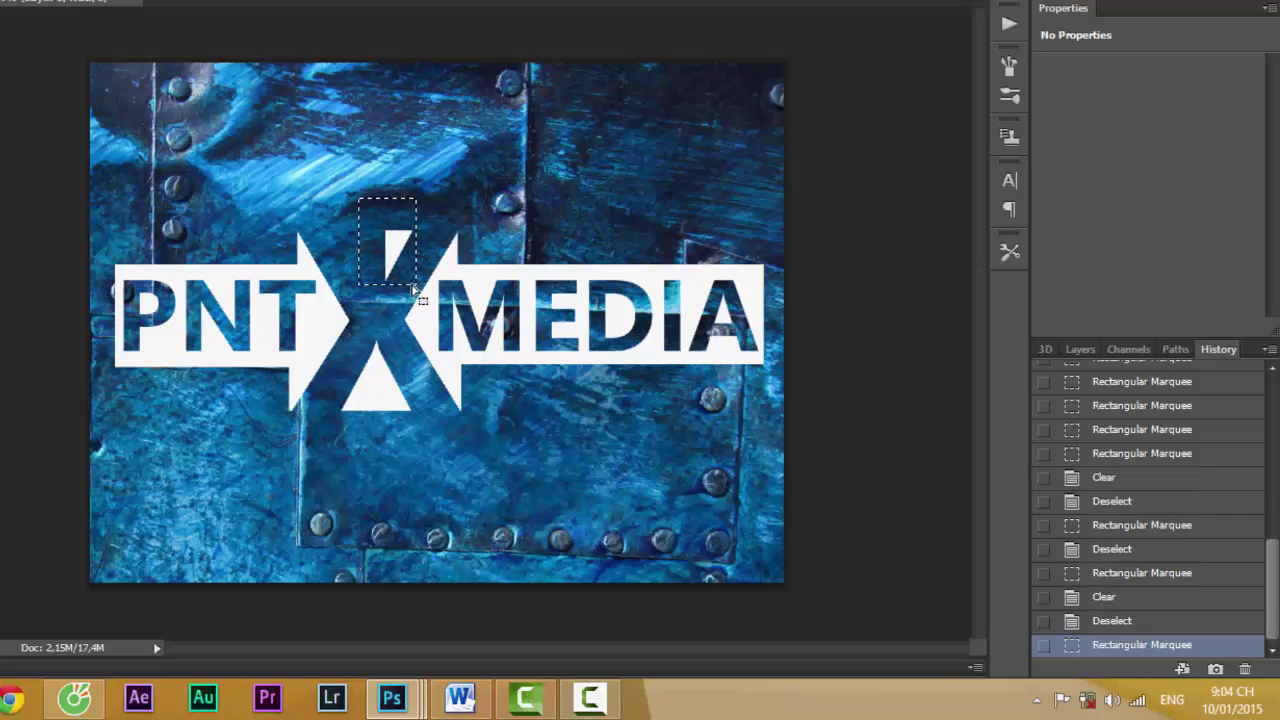
key("Delete")
key("ctrl+d")
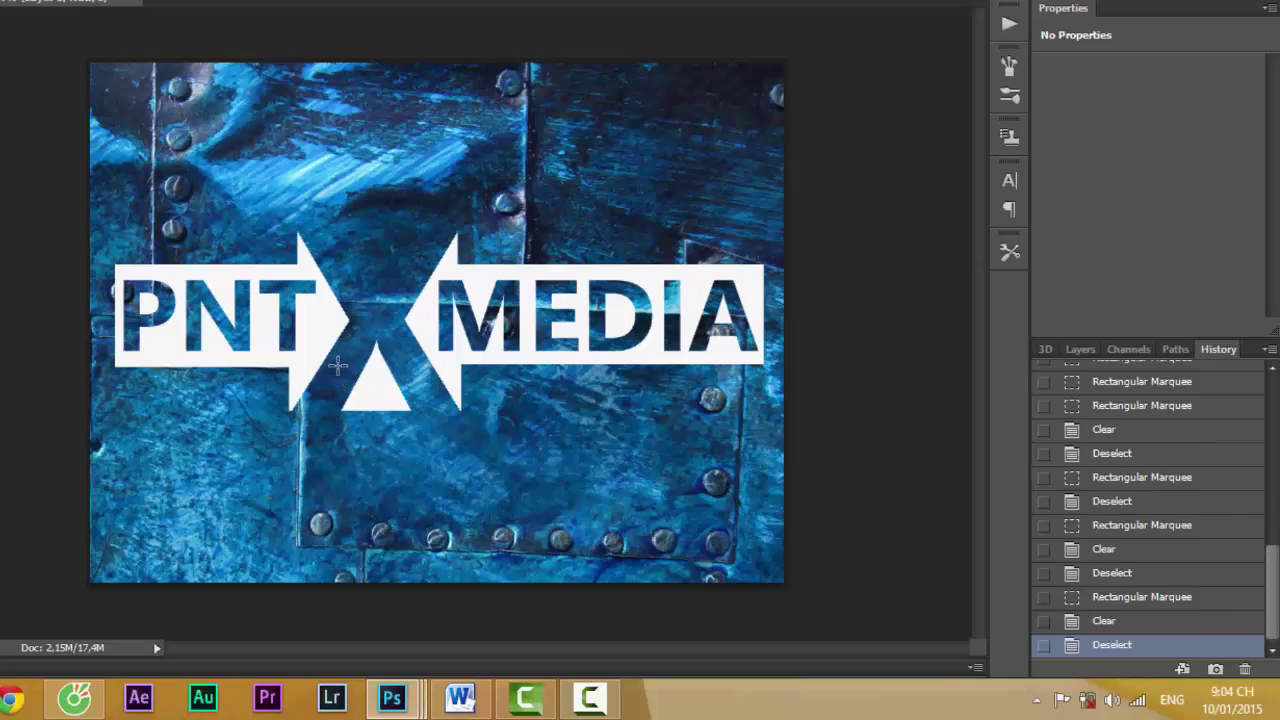
- Erase the white triangle, a leftover sliver and the last fragment below the X
left_click_drag(351, 345, 414, 442)
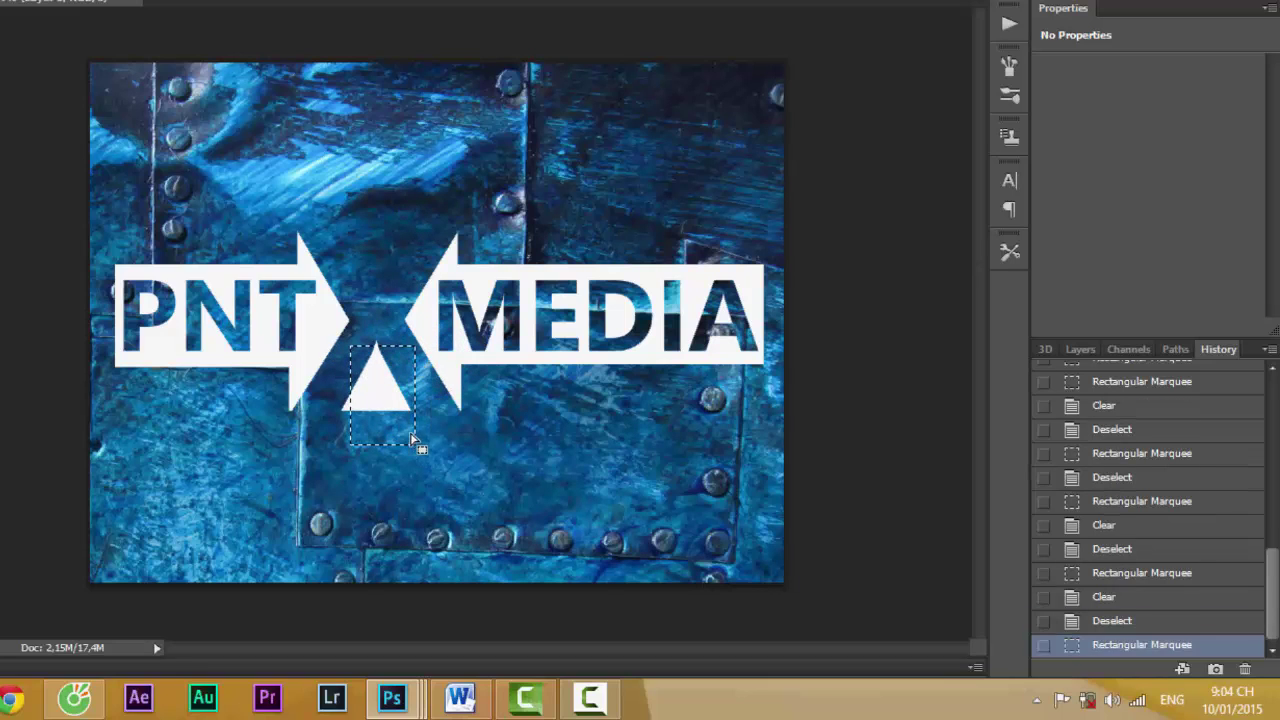
key("Delete")
key("ctrl+d")
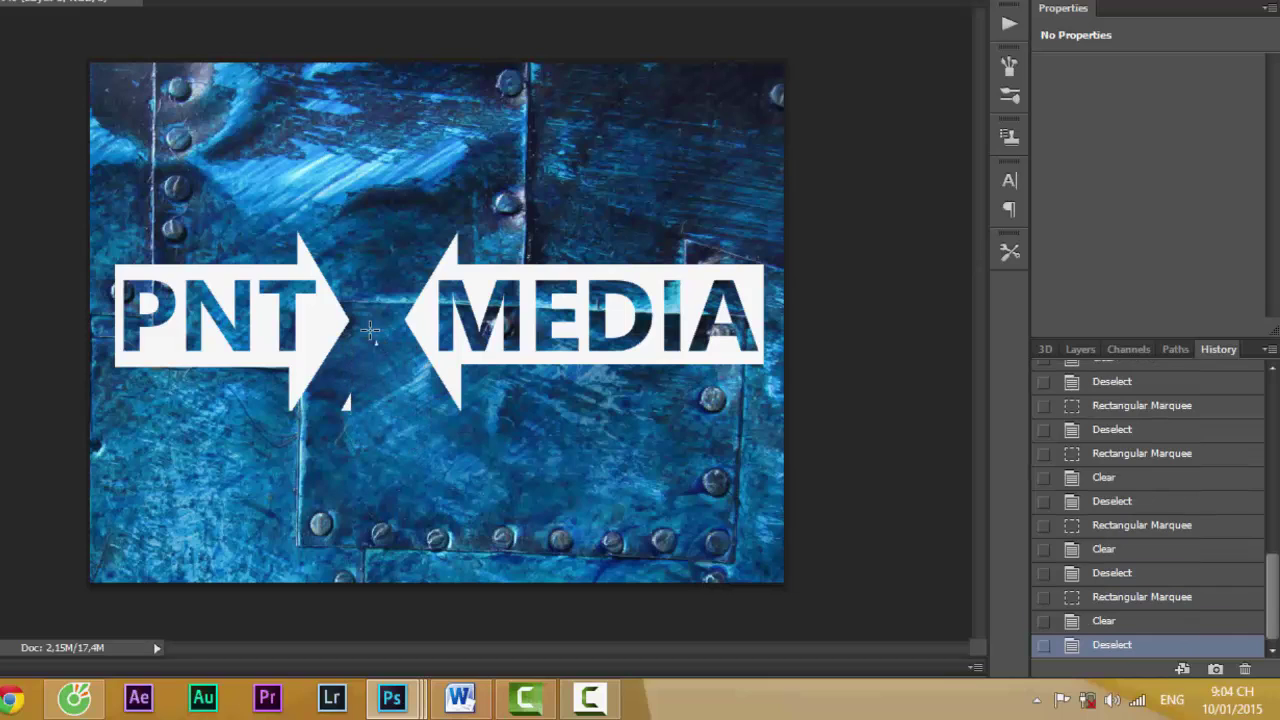
left_click_drag(369, 330, 383, 362)
key("Delete")
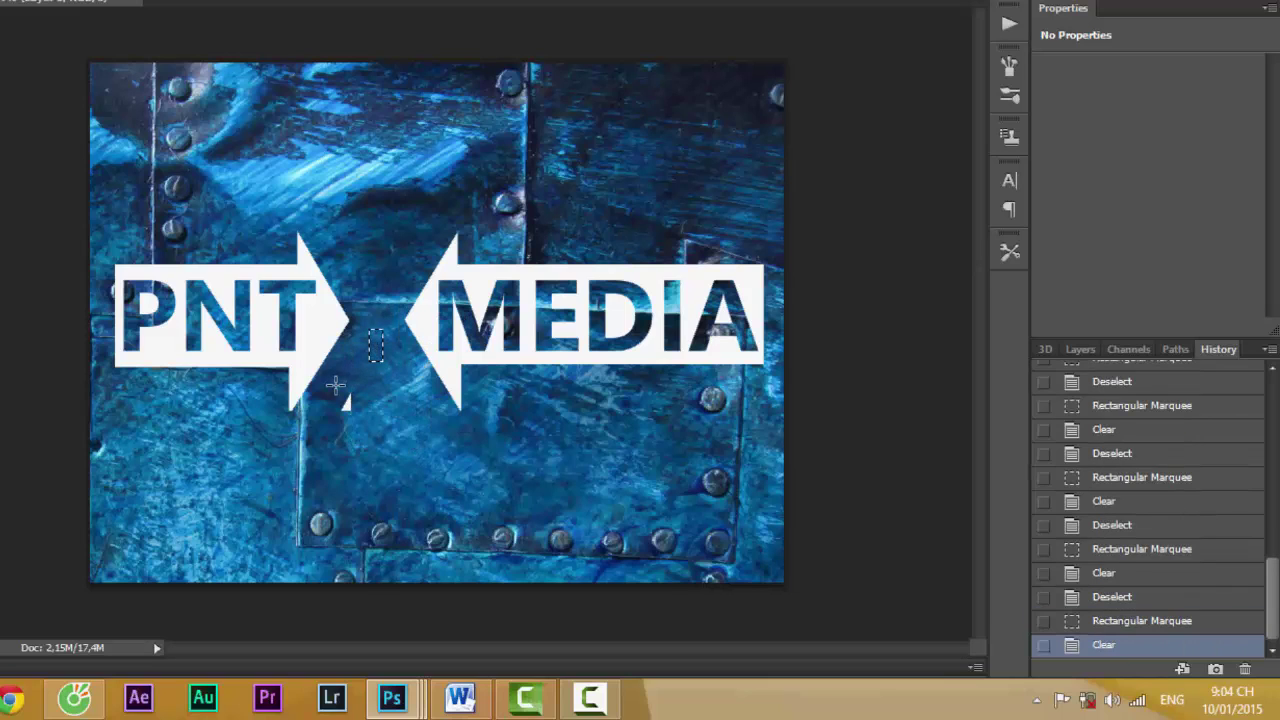
key("ctrl+d")
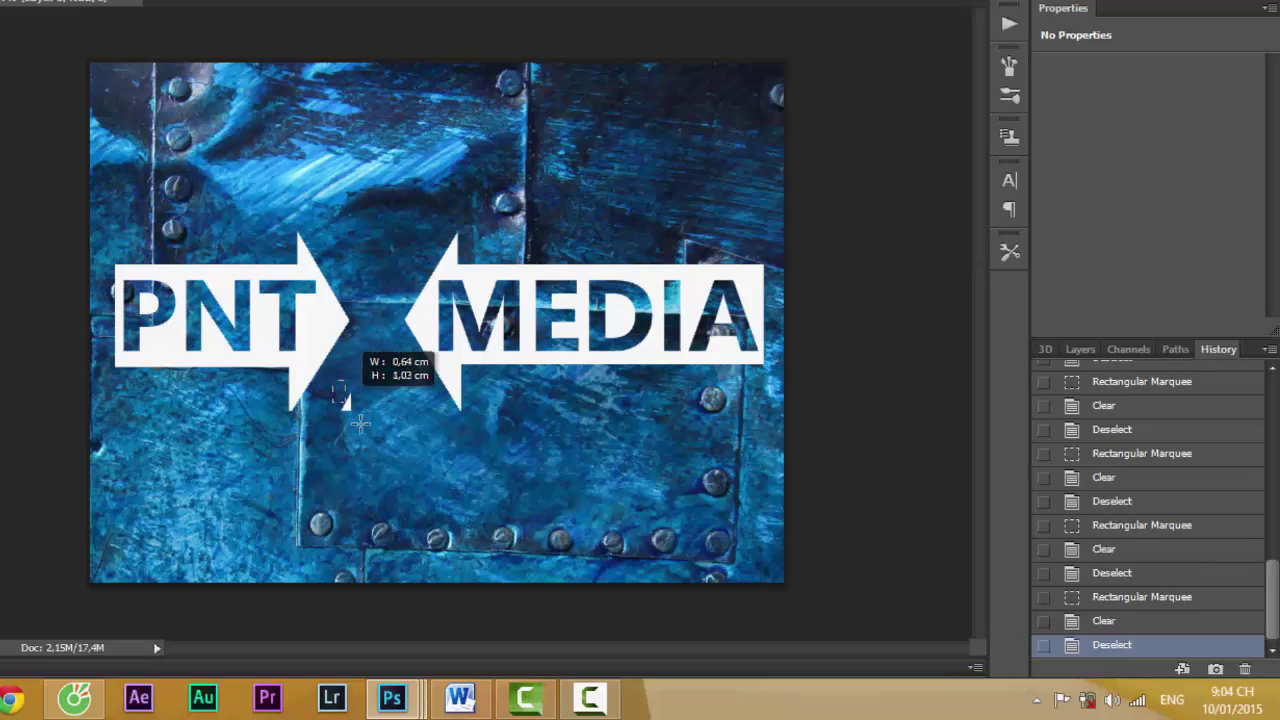
left_click_drag(332, 380, 373, 432)
key("Delete")
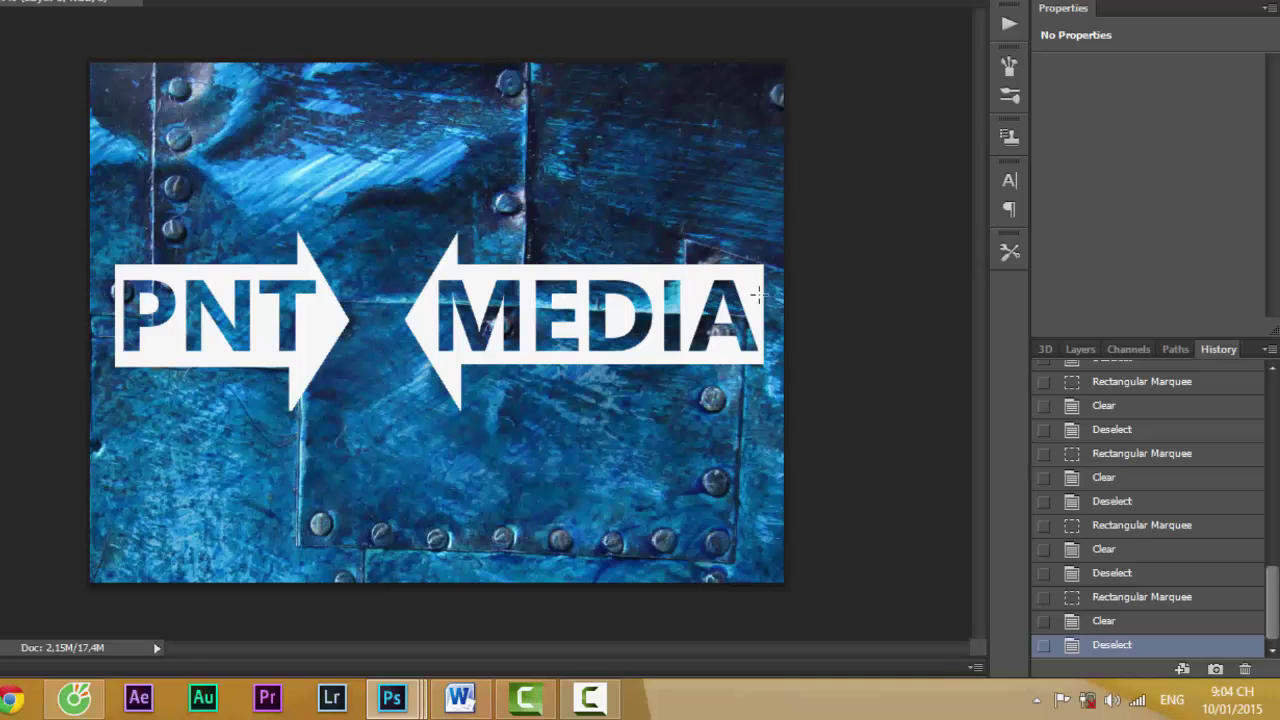
left_click(1072, 349)
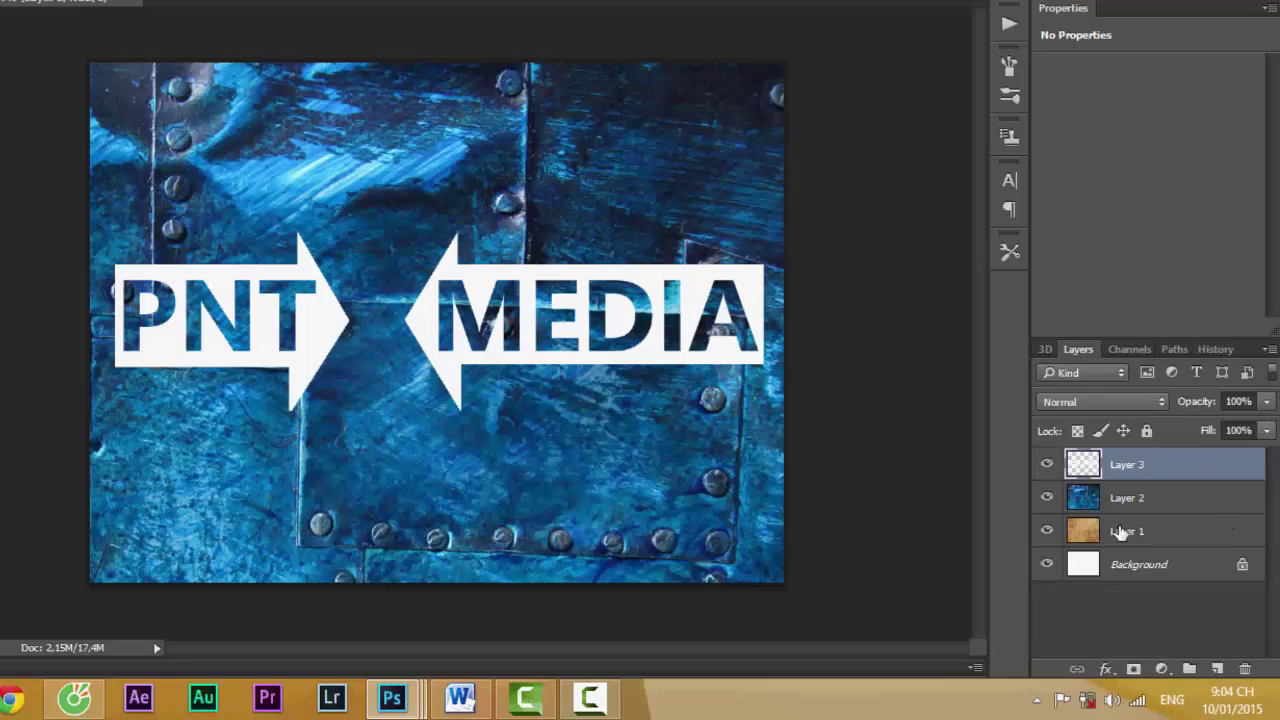
left_click(1120, 533)
left_click(1128, 498)
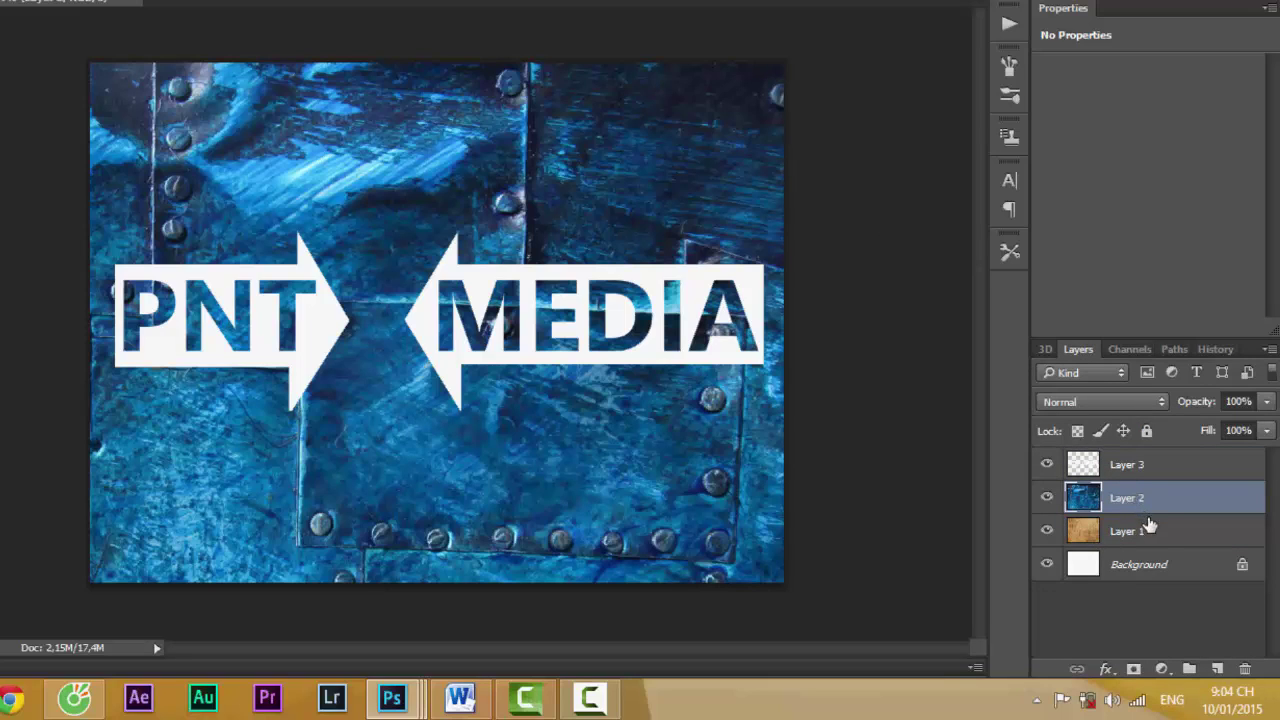
left_click(1146, 531)
left_click(1146, 501)
left_click(1155, 531, "shift")
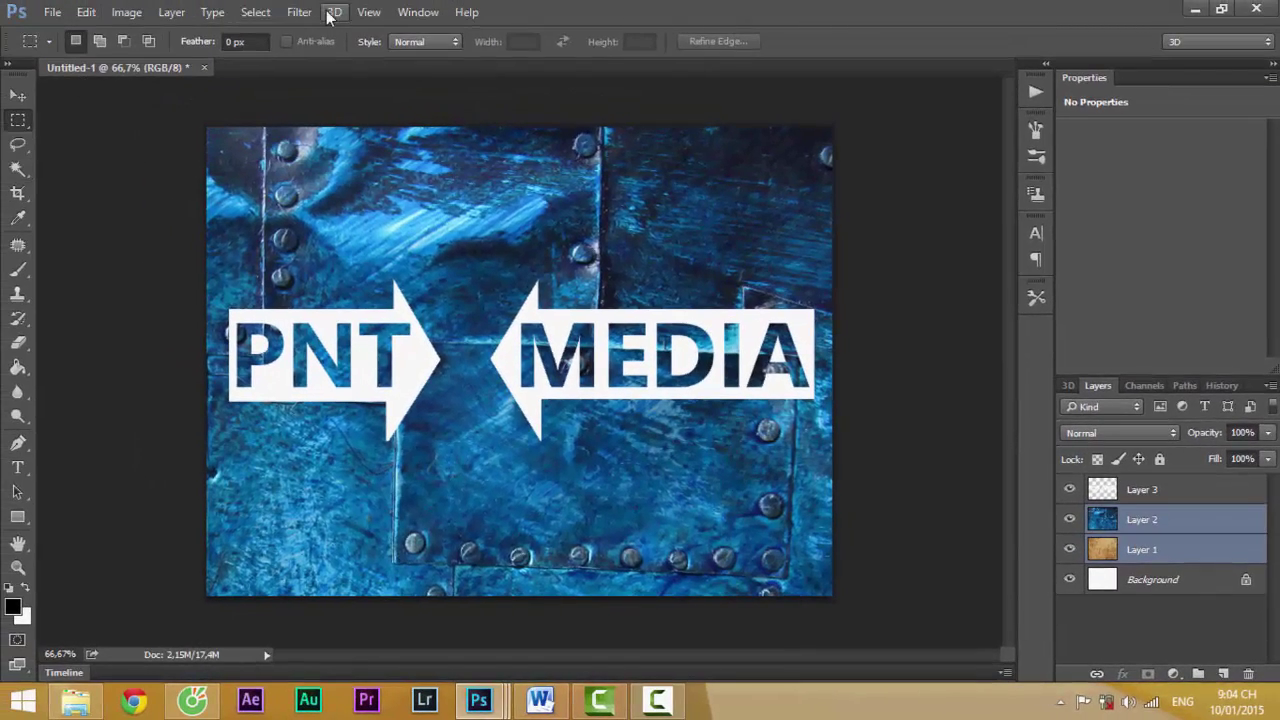
left_click(333, 12)
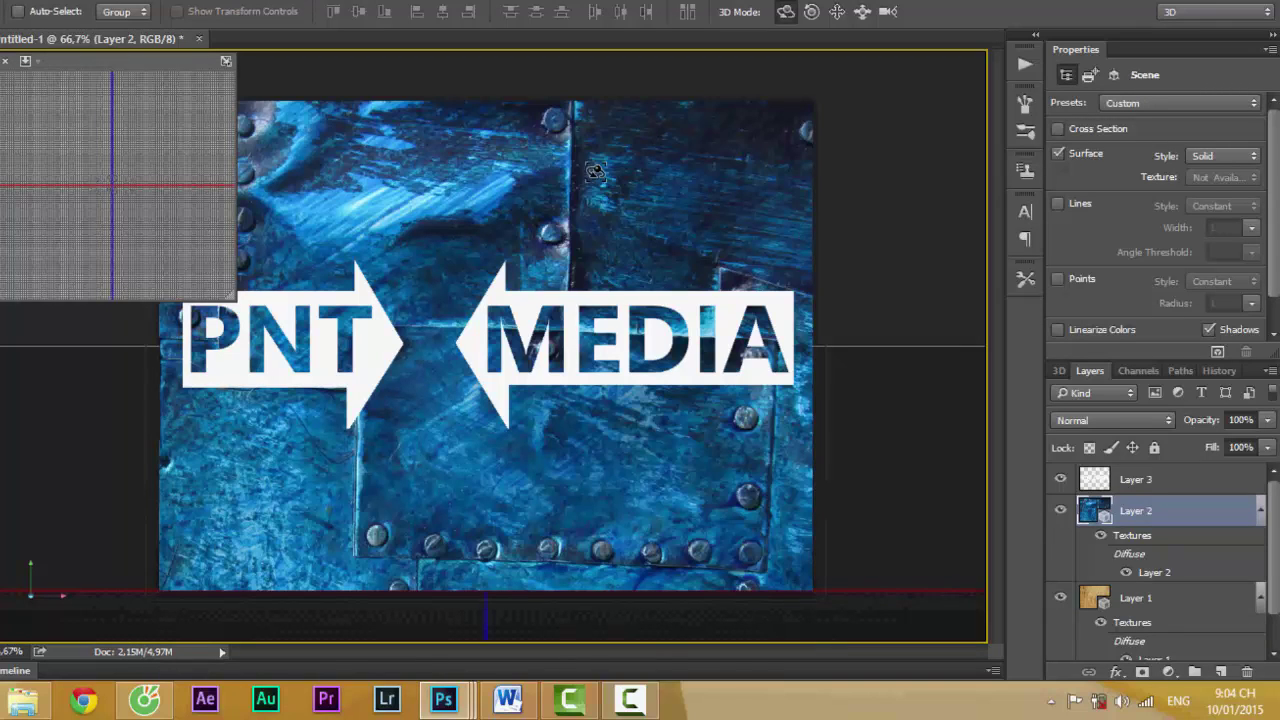
left_click(1150, 595)
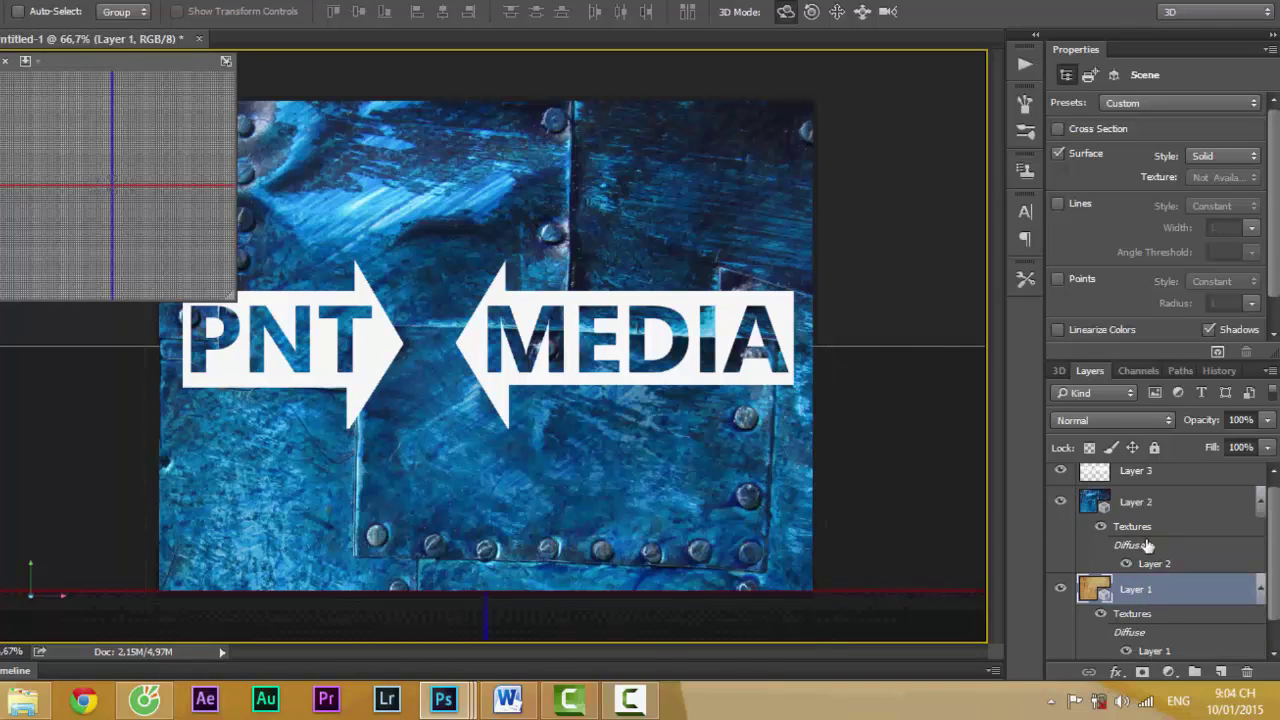
left_click(1149, 511)
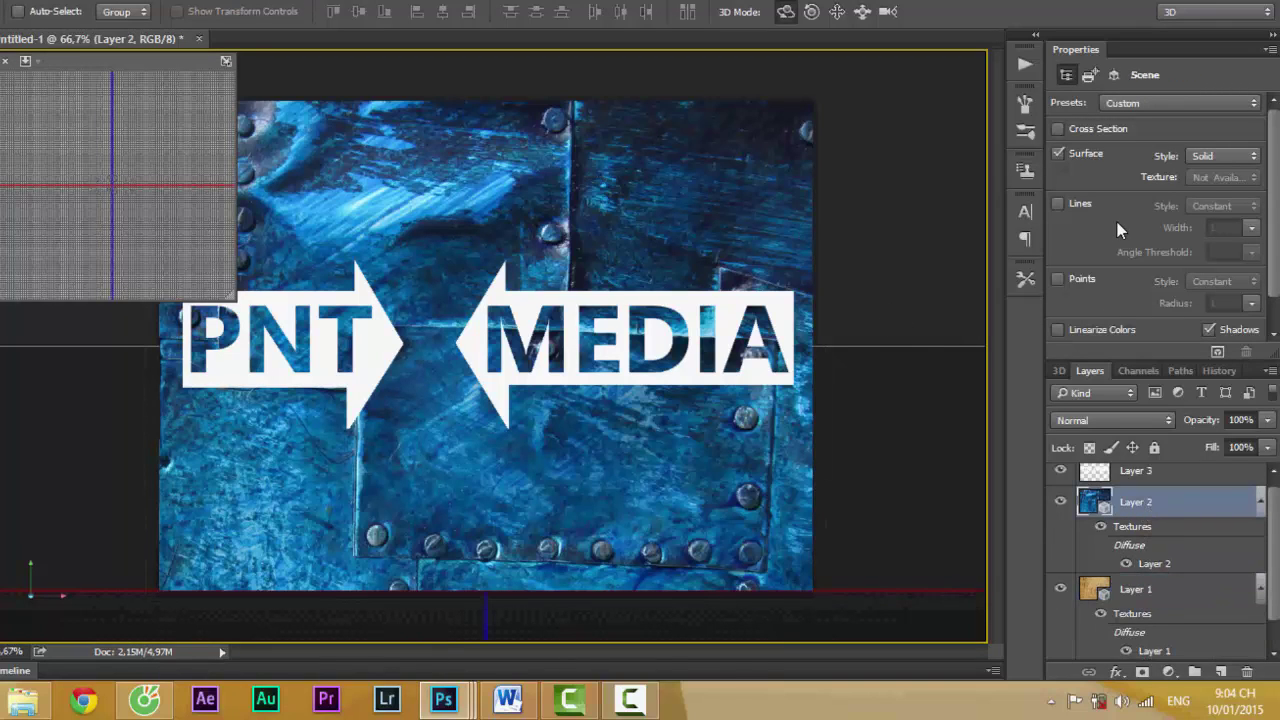
left_click(1060, 371)
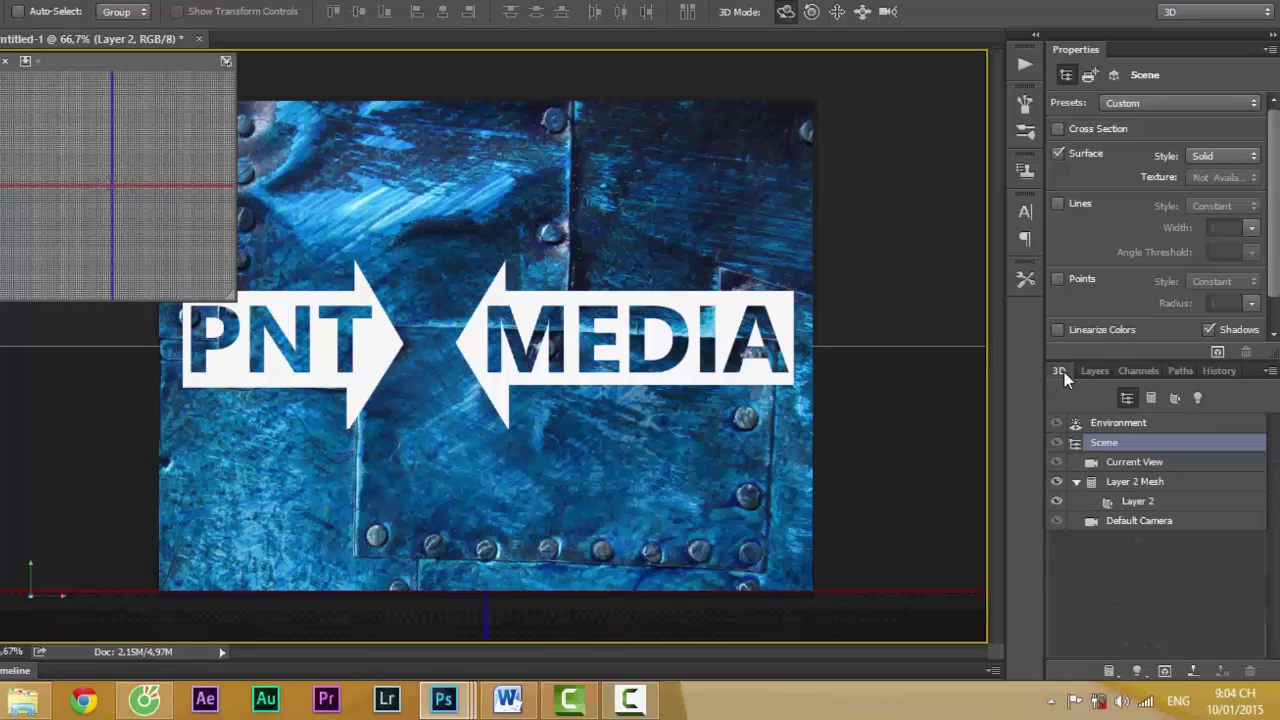
left_click(1091, 370)
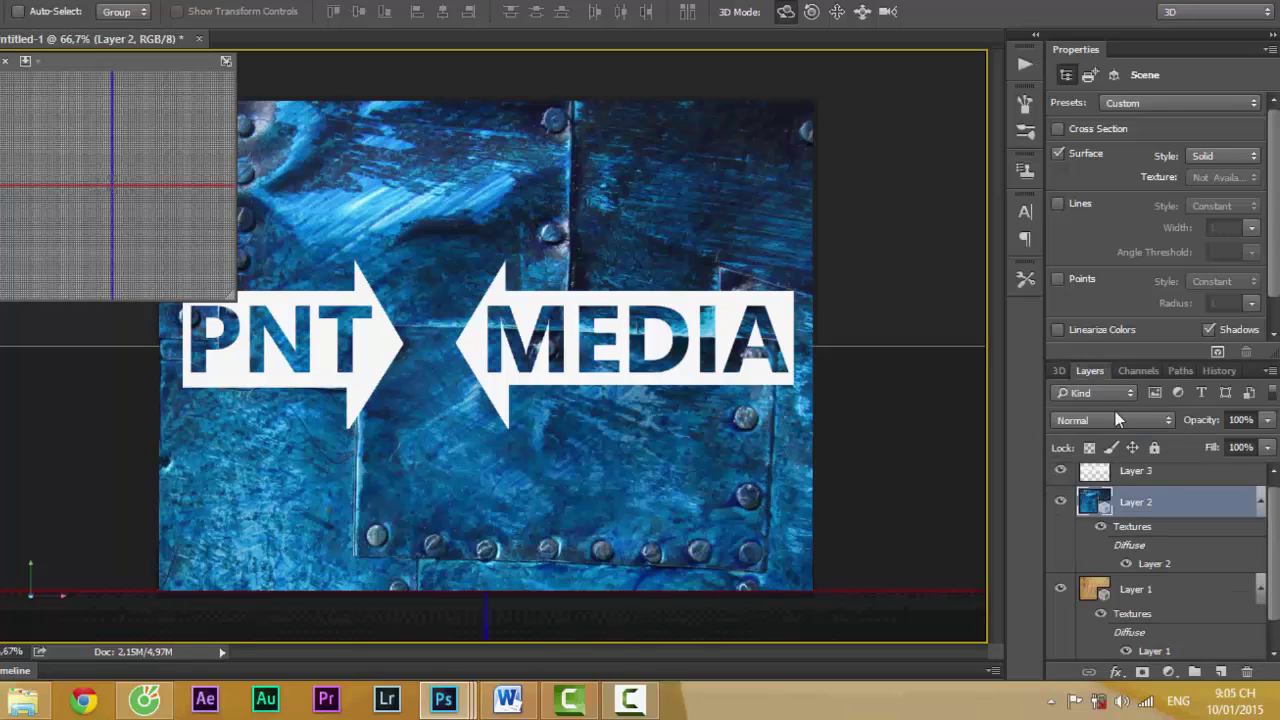
left_click(1158, 592)
left_click(1155, 517)
left_click(1160, 590)
left_click(1150, 513)
left_click(1146, 598)
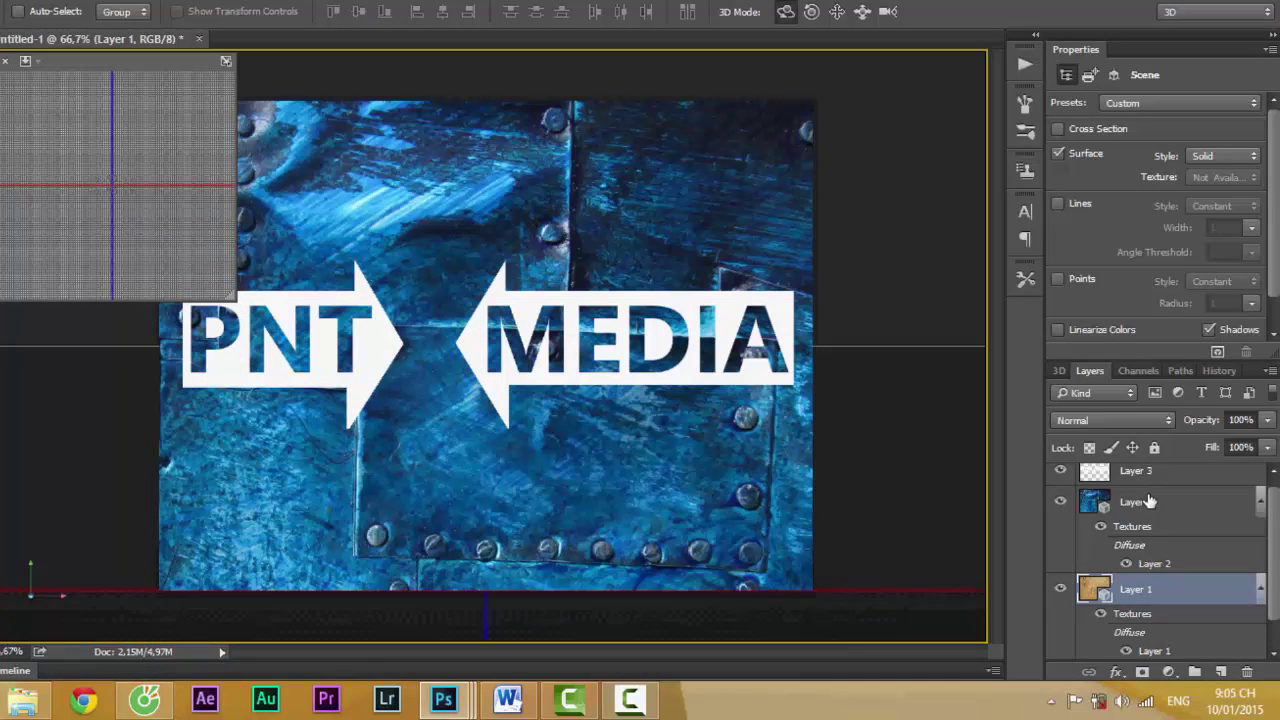
left_click(1150, 501)
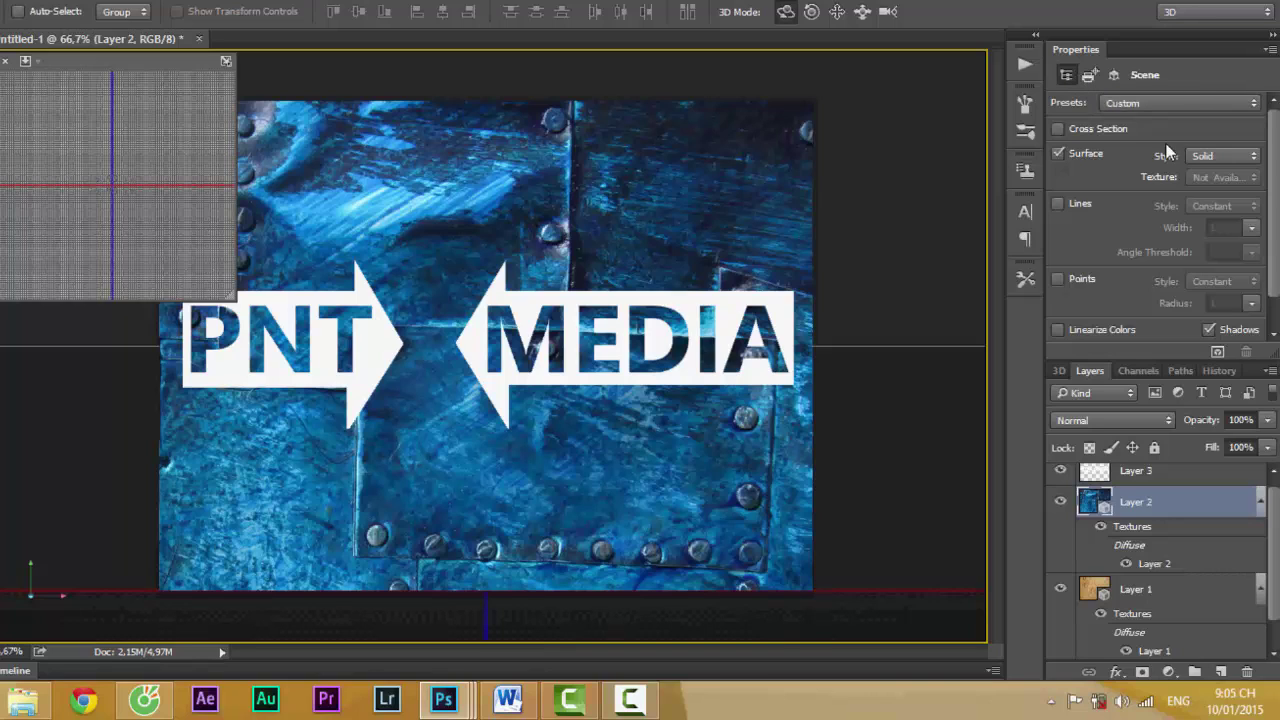
- Show Layer 2's 3D scene and select its material, which has 20% shine and 10% bump
left_click(1062, 370)
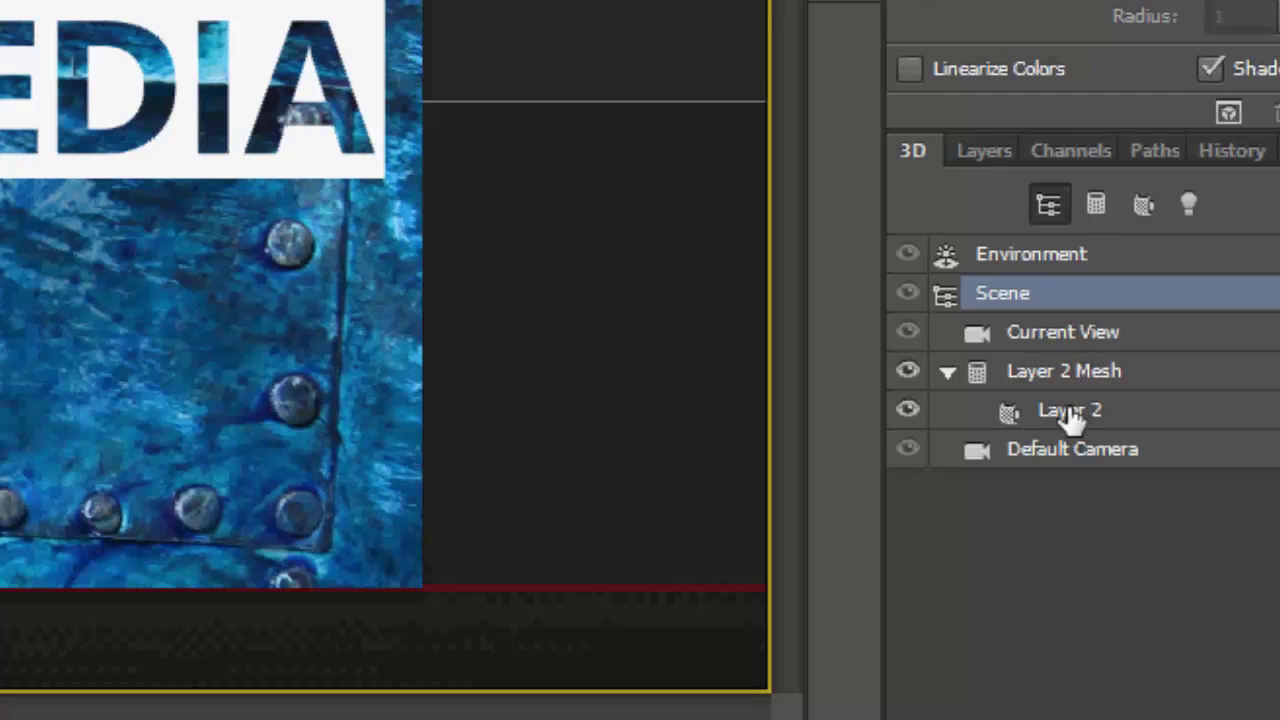
left_click(1066, 412)
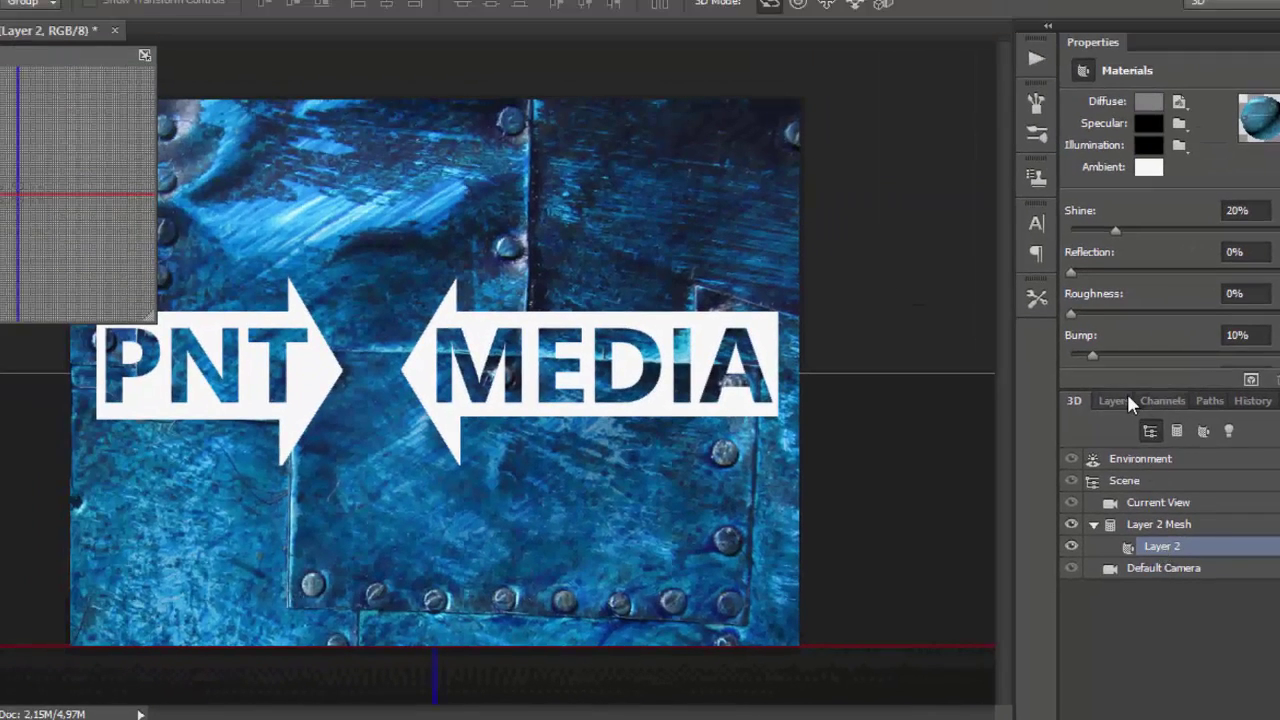
left_click(1120, 400)
left_click(1074, 400)
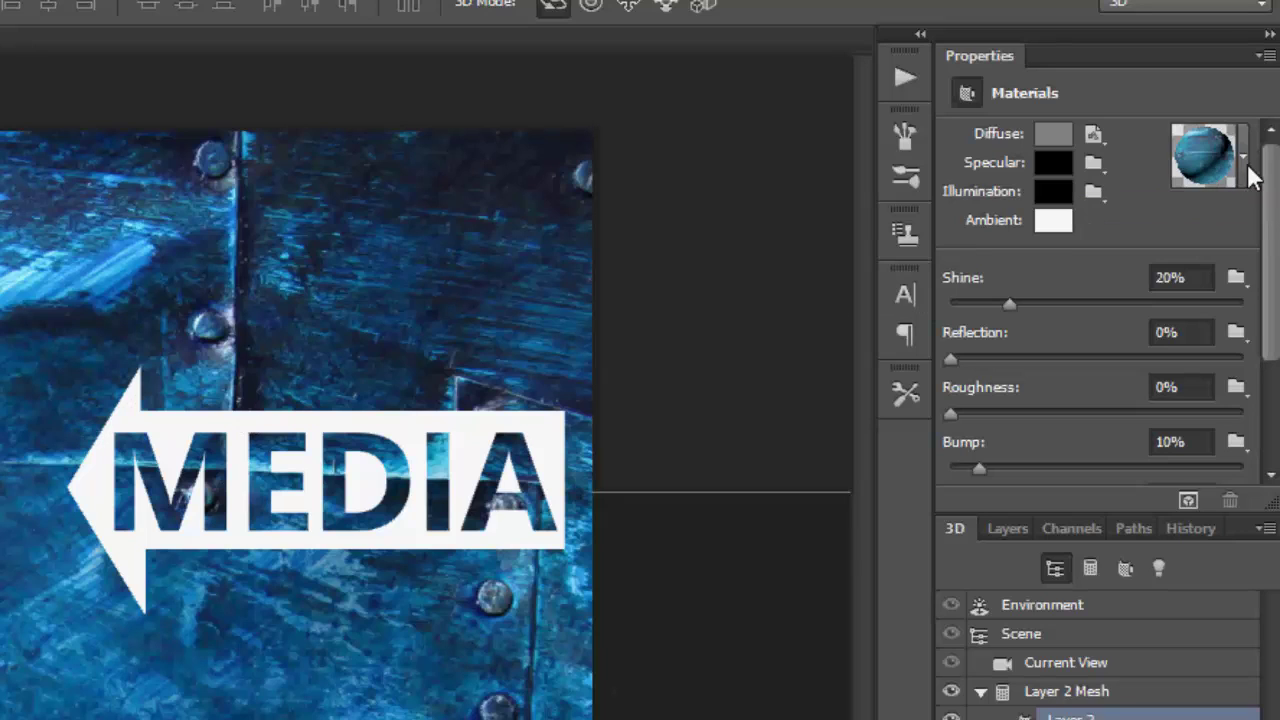
- Save the blue metal surface as a new material preset named 'Tấm sắt'
left_click(1244, 158)
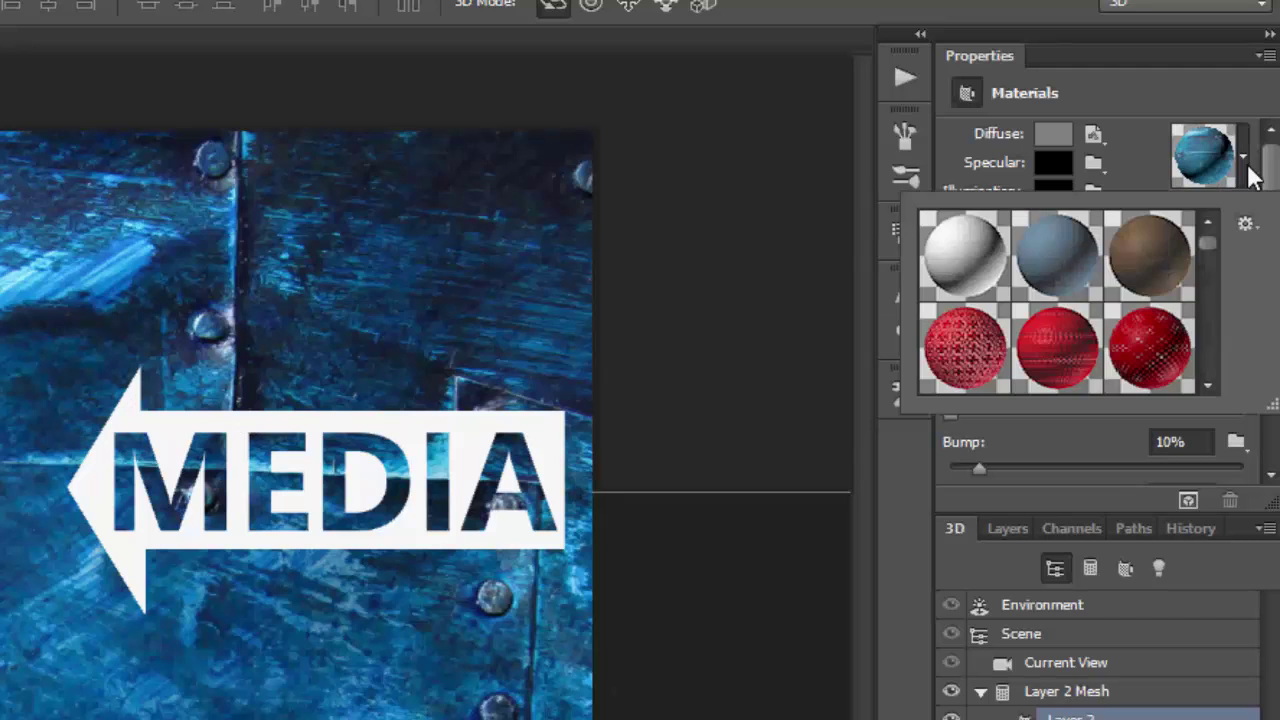
left_click(1245, 224)
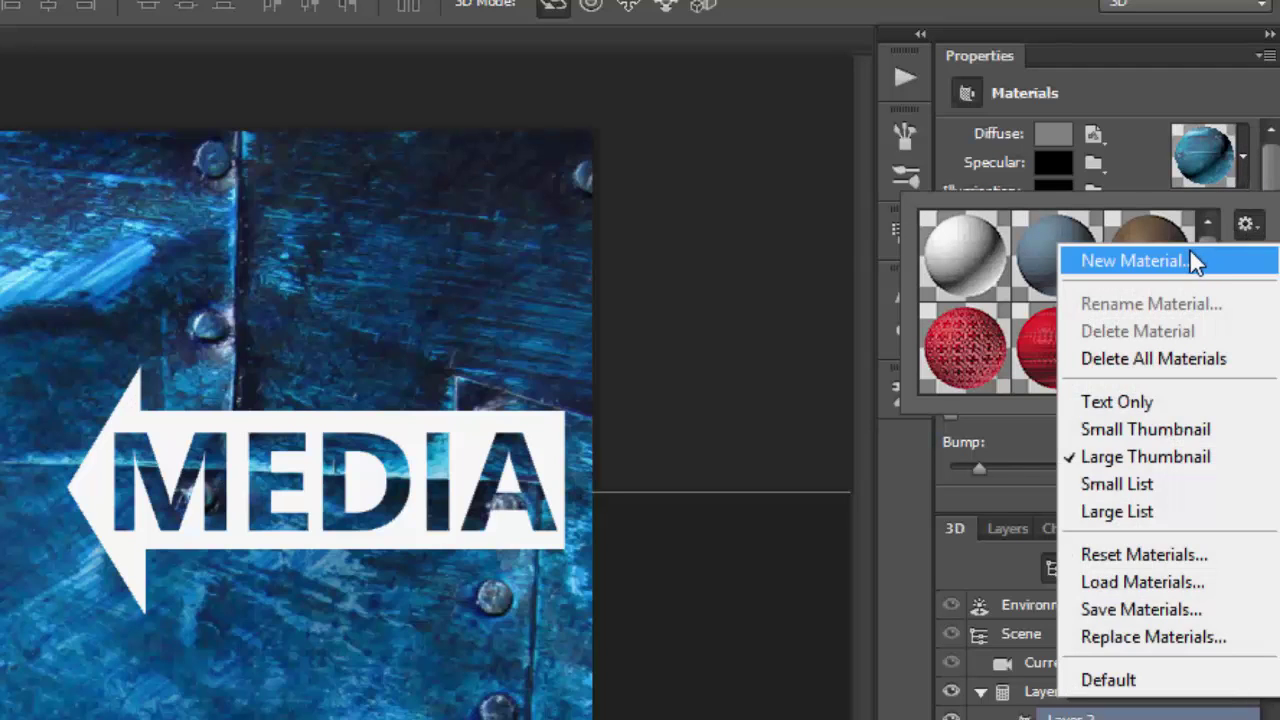
left_click(1185, 258)
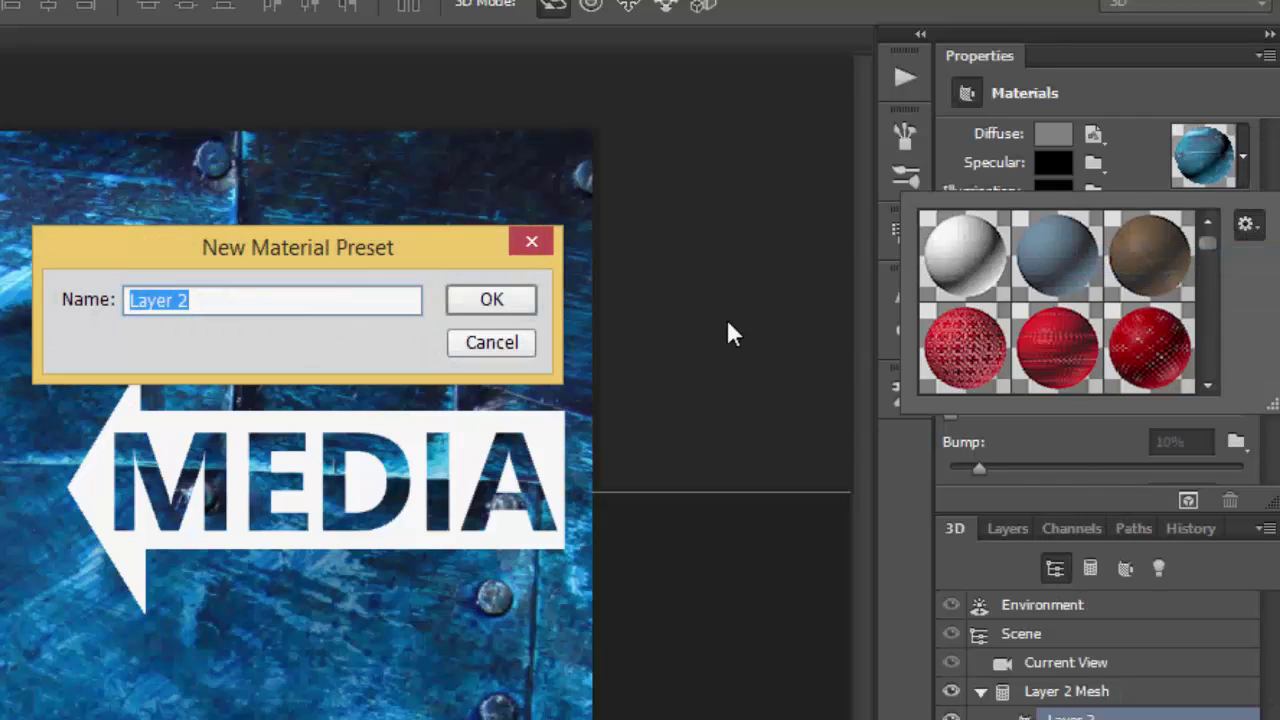
type("Săt")
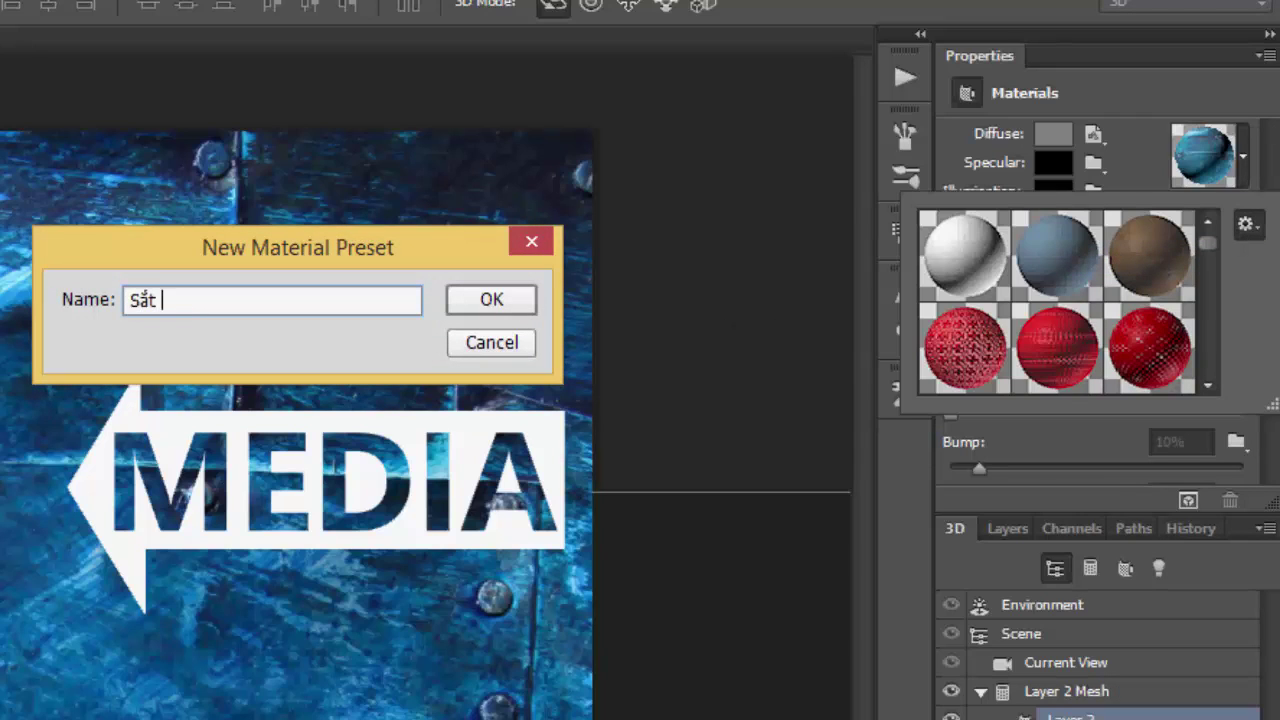
key("BackSpace")
key("BackSpace")
type("Tấm sắt")
left_click(480, 304)
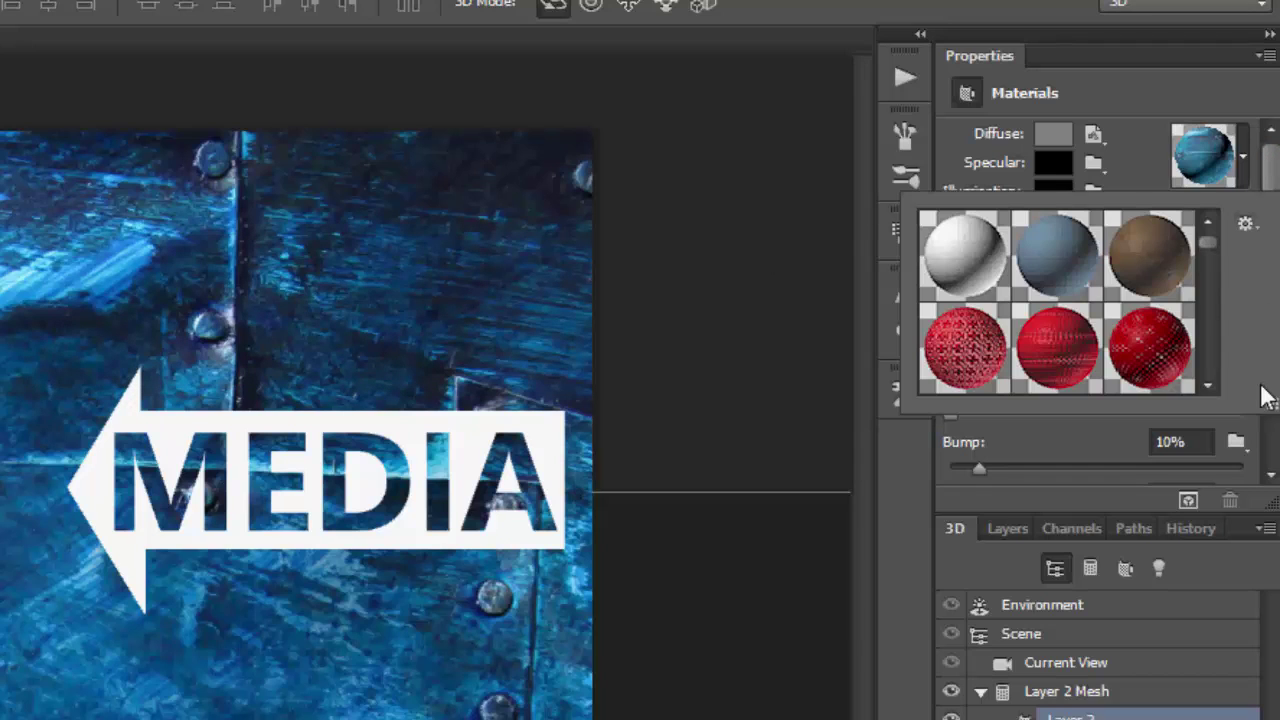
- Find and select the new 'Tấm sắt' preset in the list, then close the presets
scroll(1150, 285, "down", 1)
left_click_drag(1203, 250, 1204, 362)
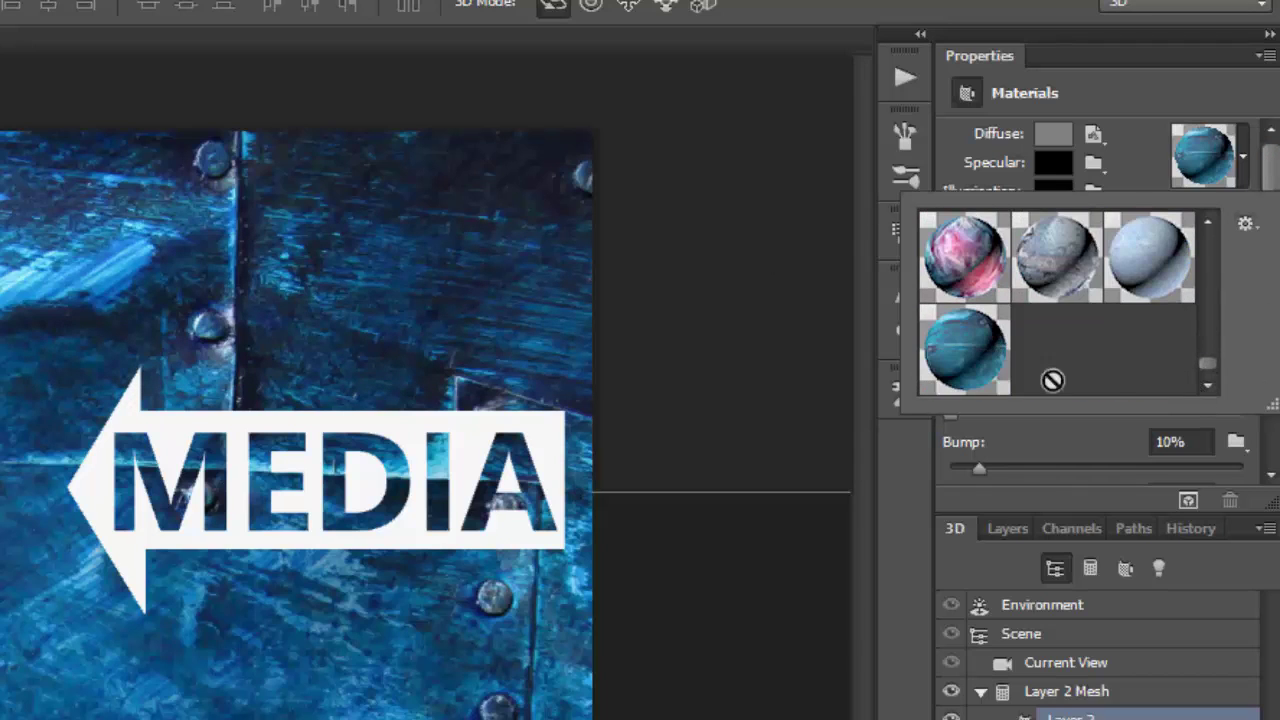
left_click(970, 355)
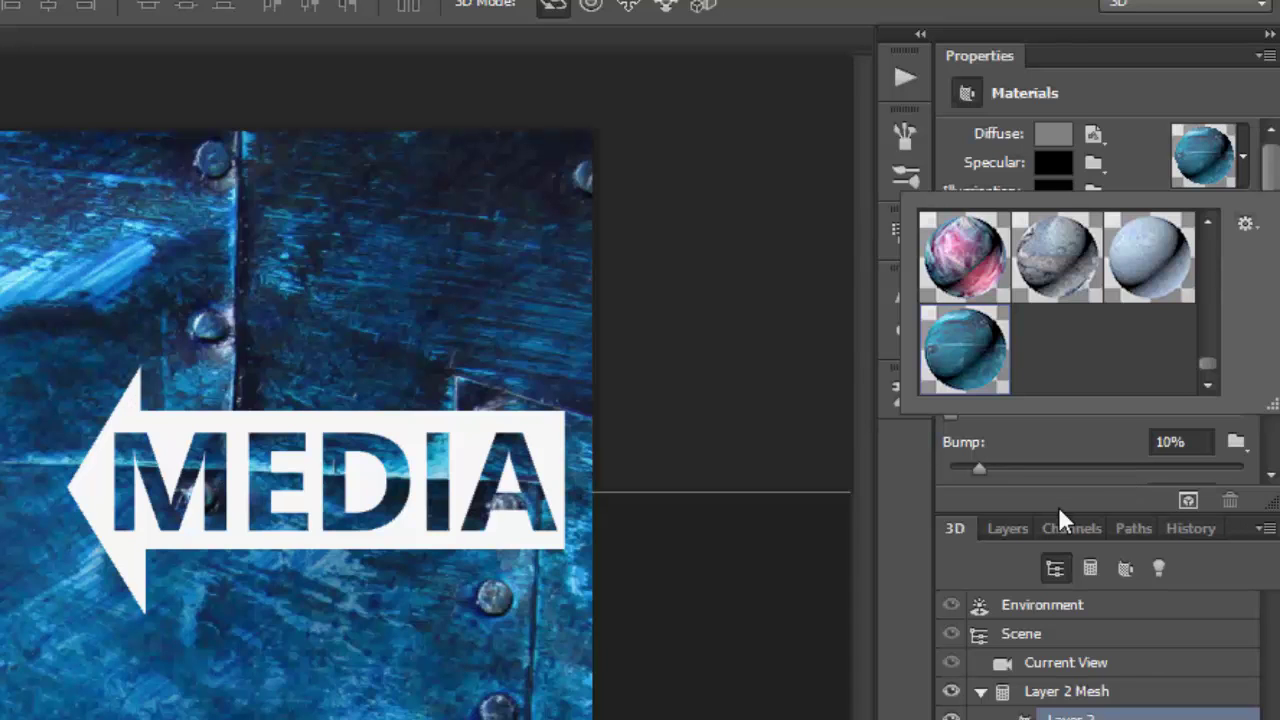
left_click(1007, 528)
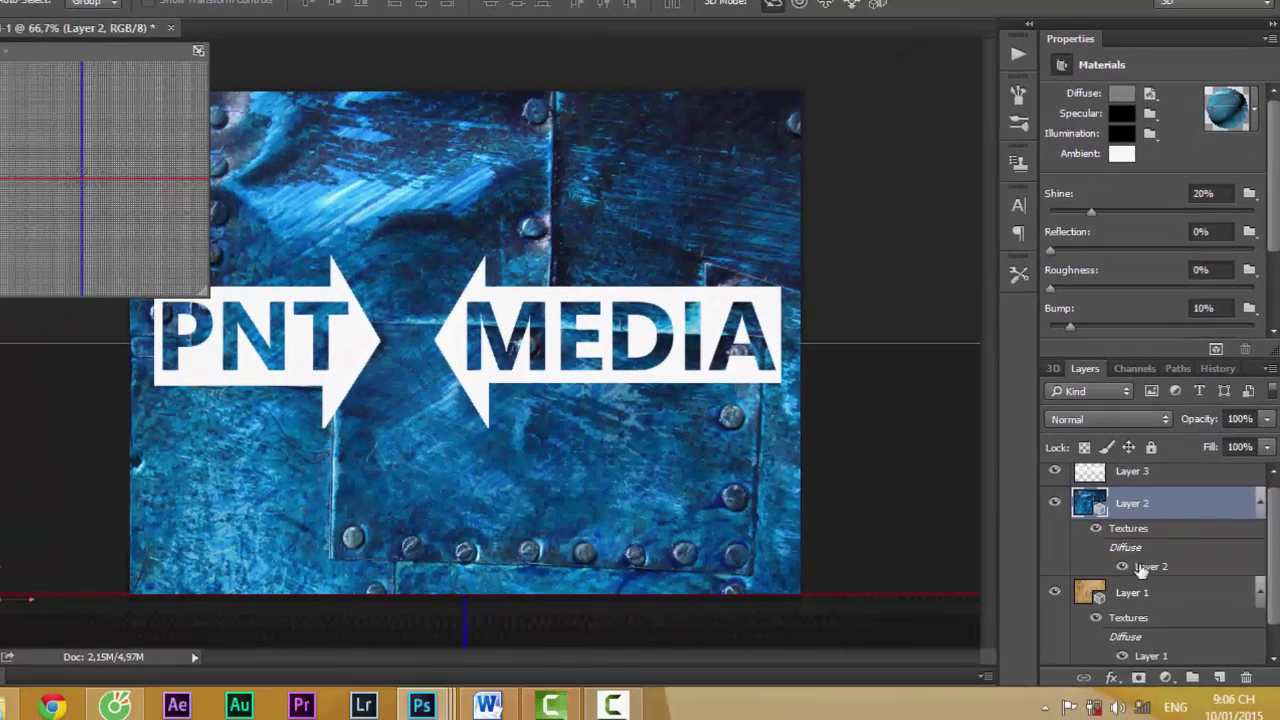
- Select Layer 1 and its wood material in the 3D panel
left_click(1100, 687)
left_click(1053, 369)
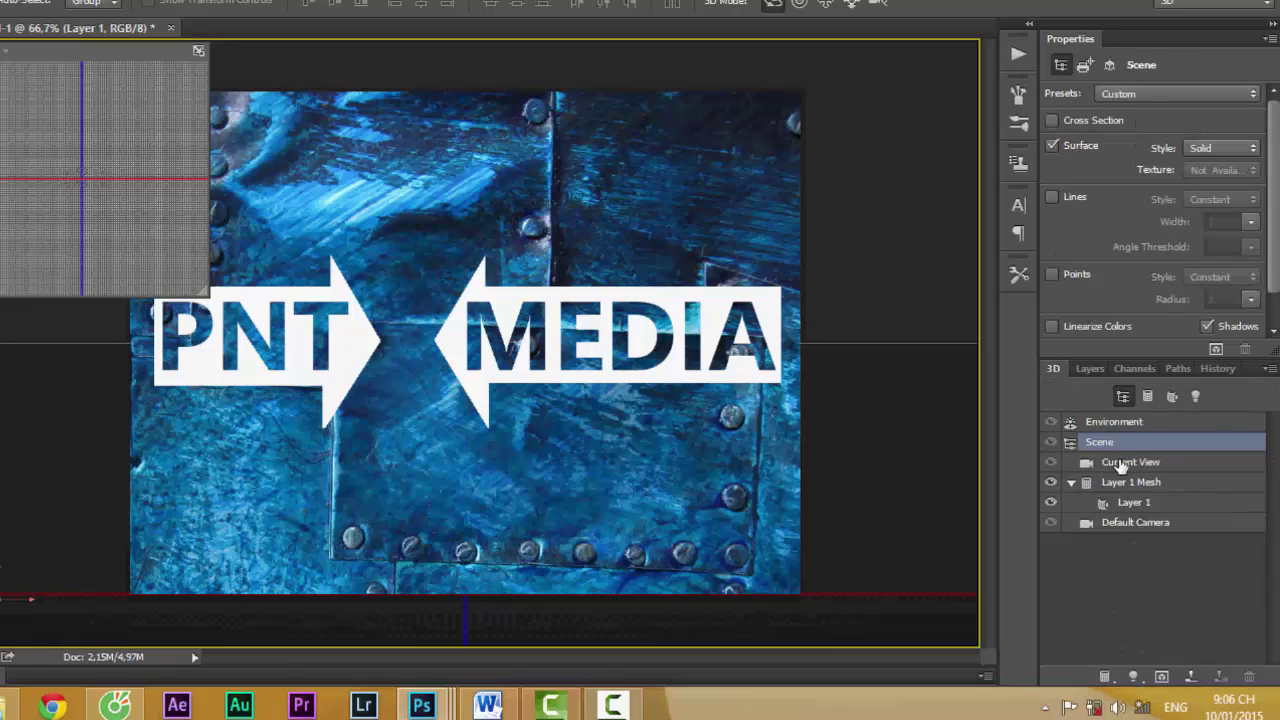
left_click(1127, 505)
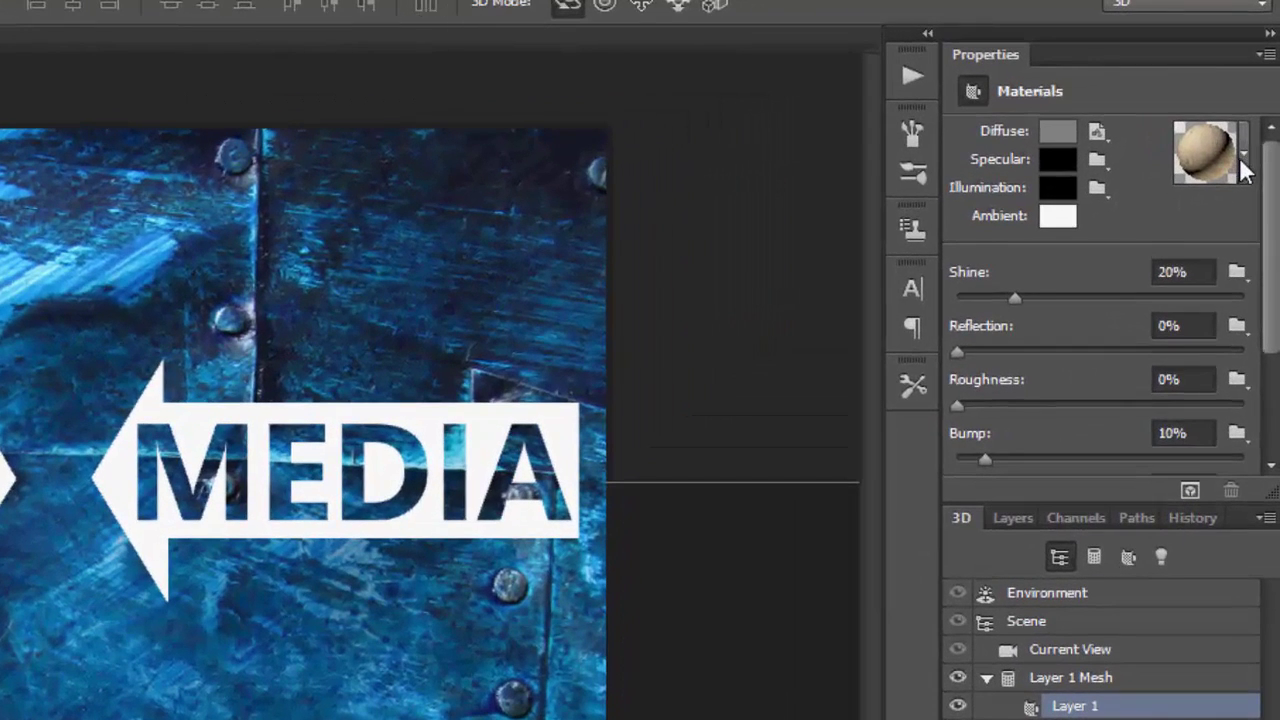
left_click(1244, 160)
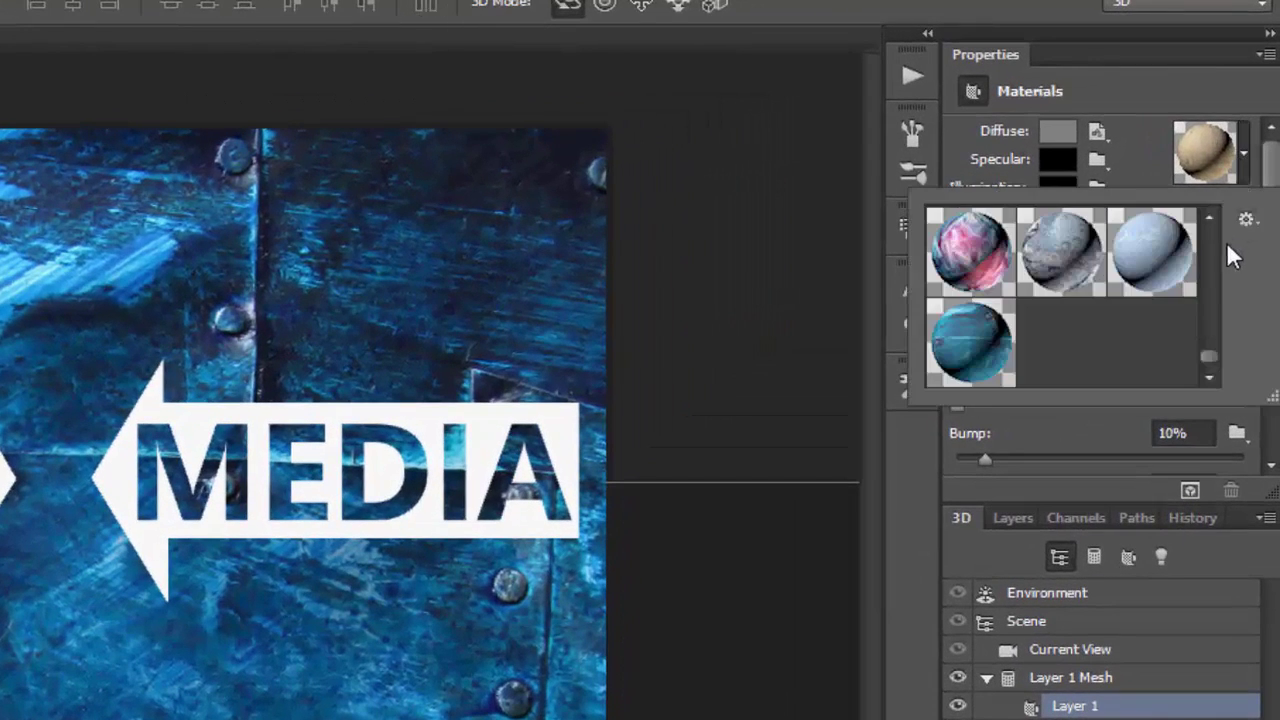
left_click(1244, 155)
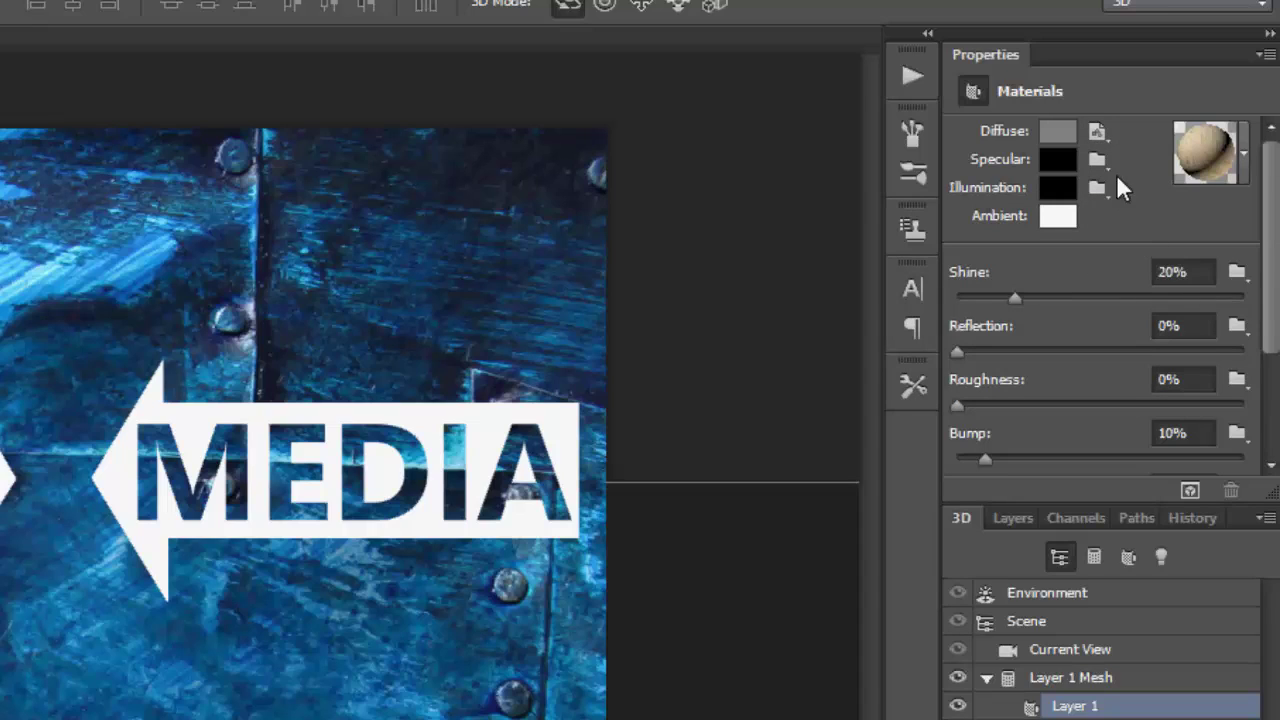
- Save the wood material as a new preset named 'Tam go' and close the preset list
left_click(1244, 155)
left_click(1246, 219)
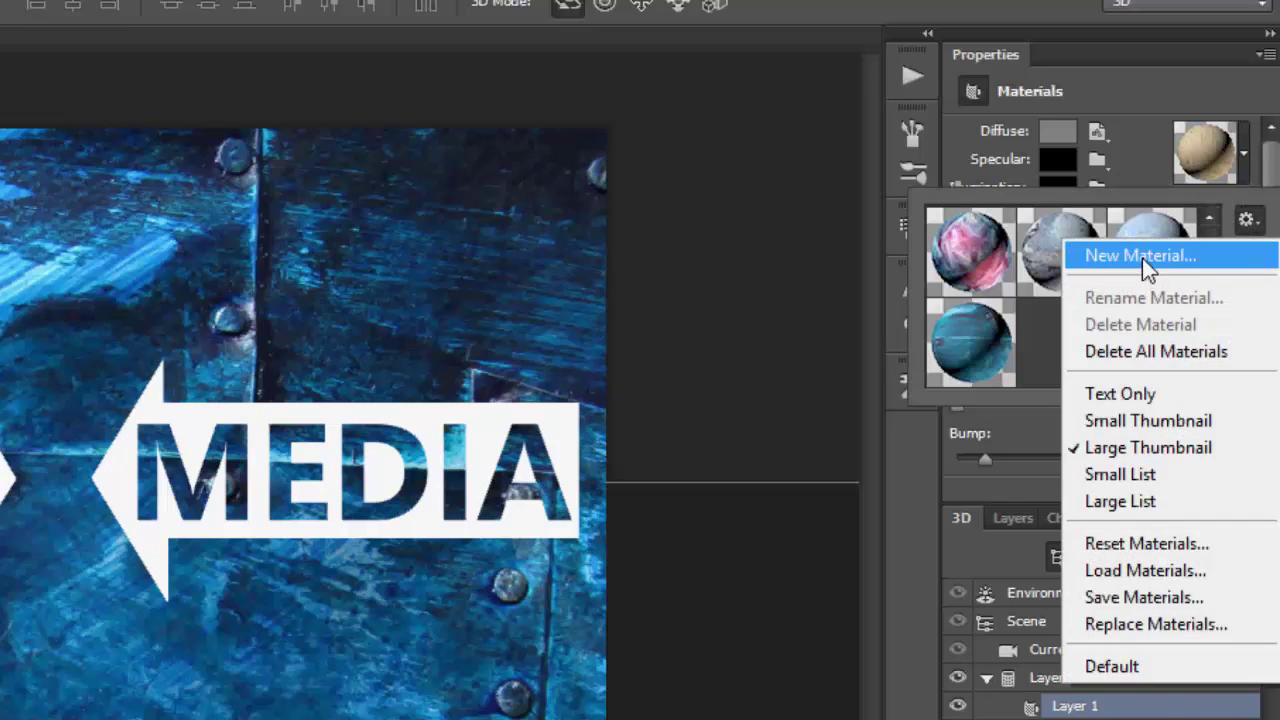
left_click(1142, 256)
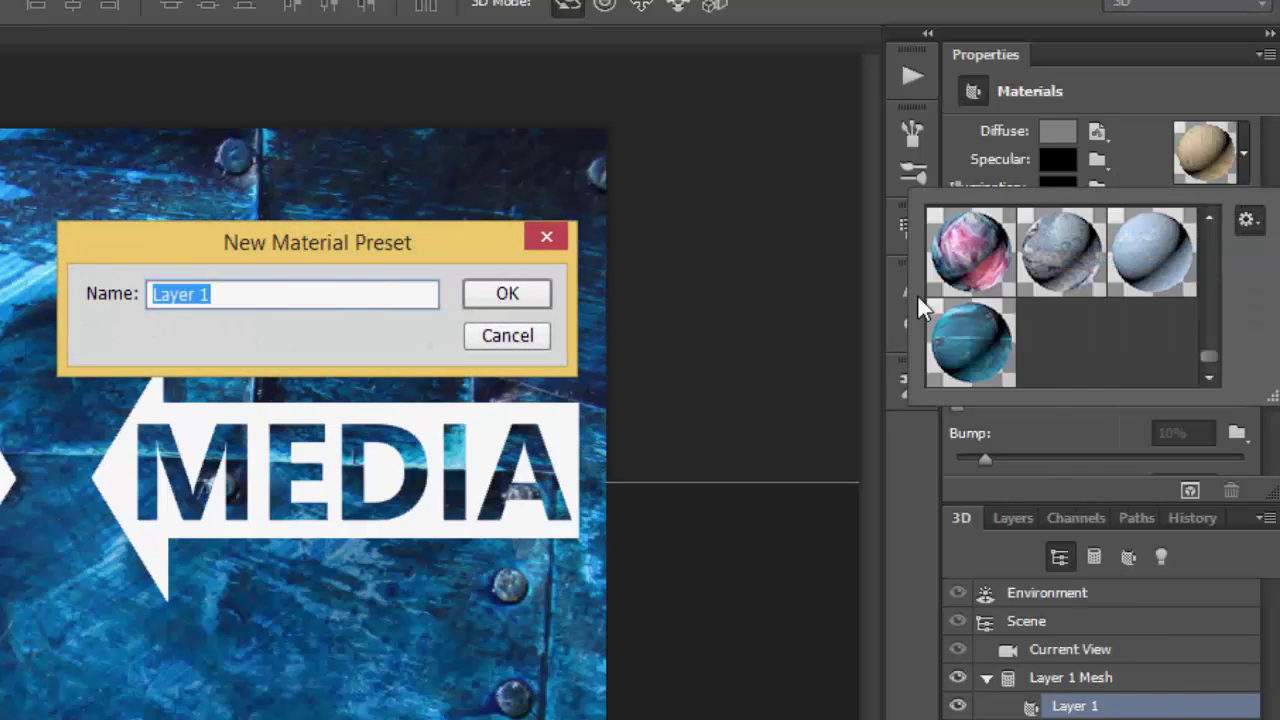
type("Tam go")
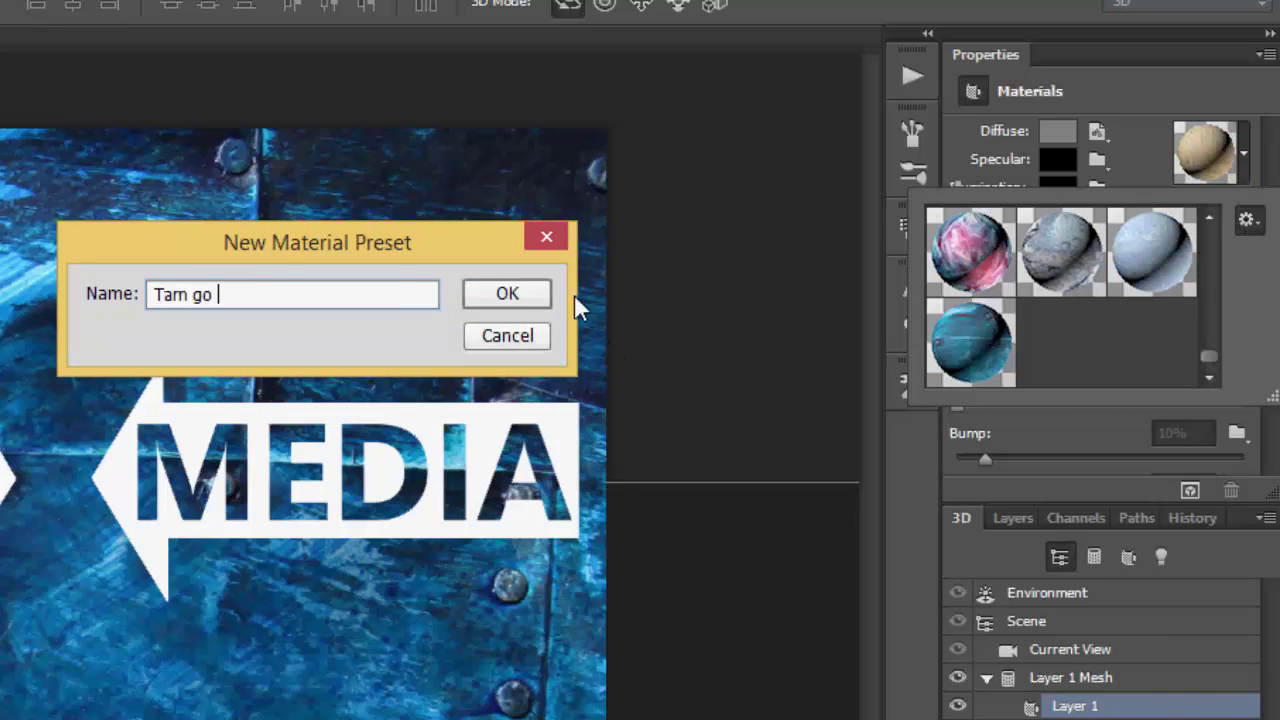
left_click(510, 292)
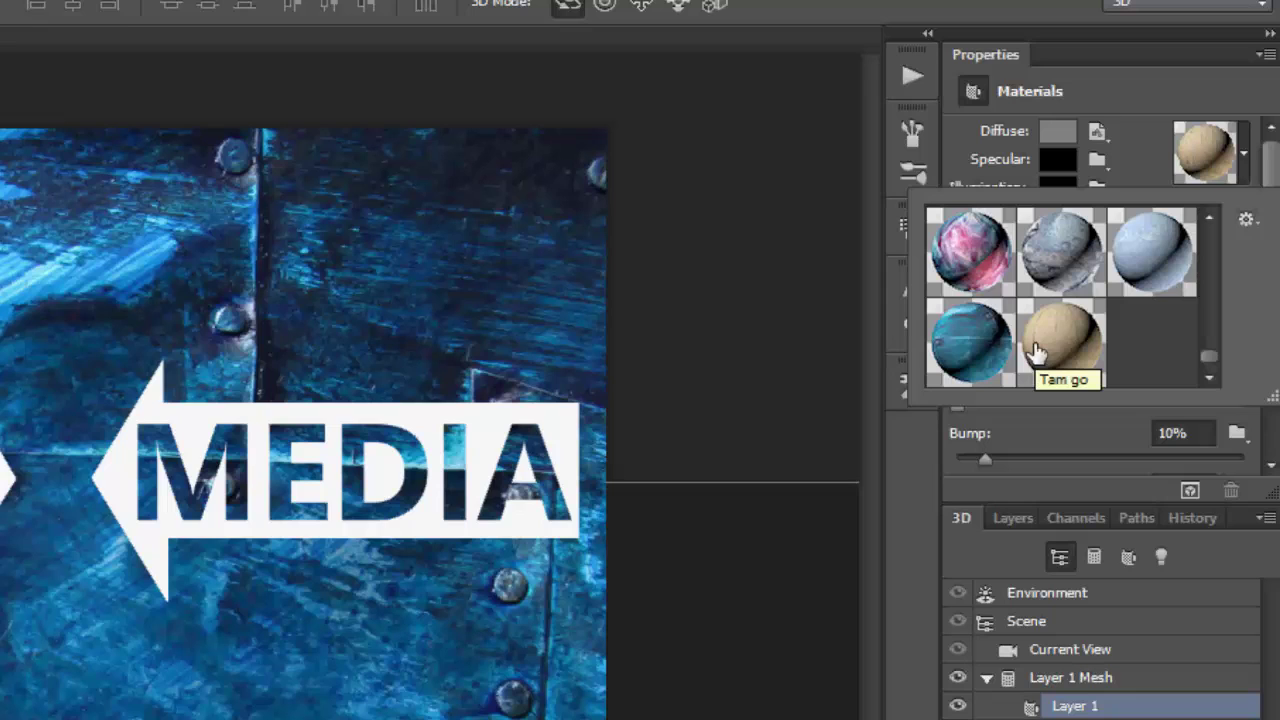
left_click(1060, 515)
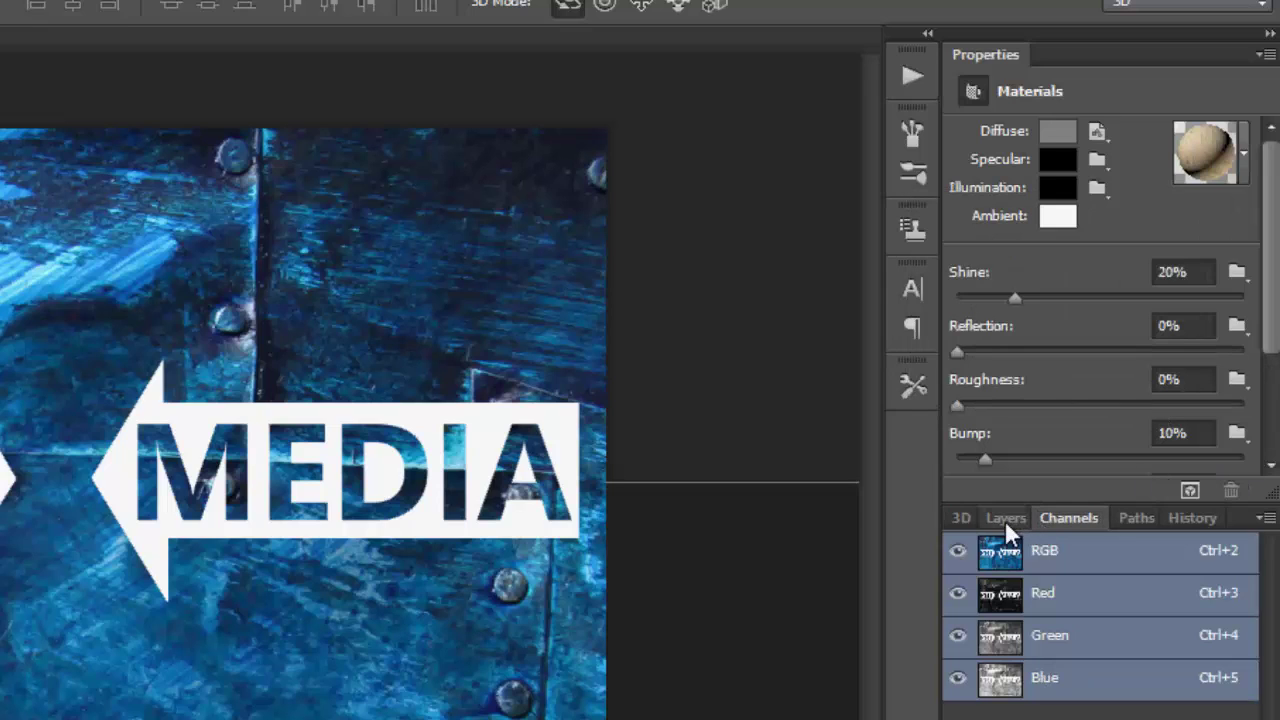
- Select Layer 3 and apply 3D > New 3D Extrusion from Selected Layer
left_click(1010, 518)
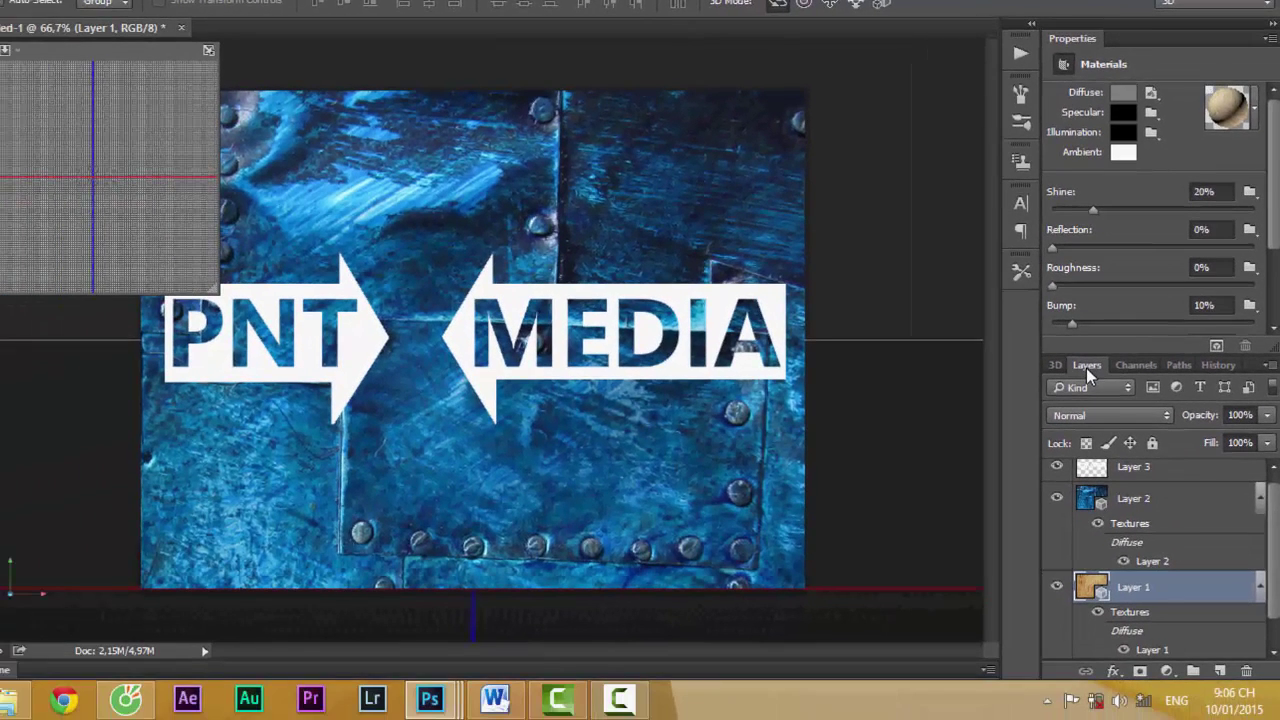
scroll(1178, 508, "up", 1)
left_click(1157, 481)
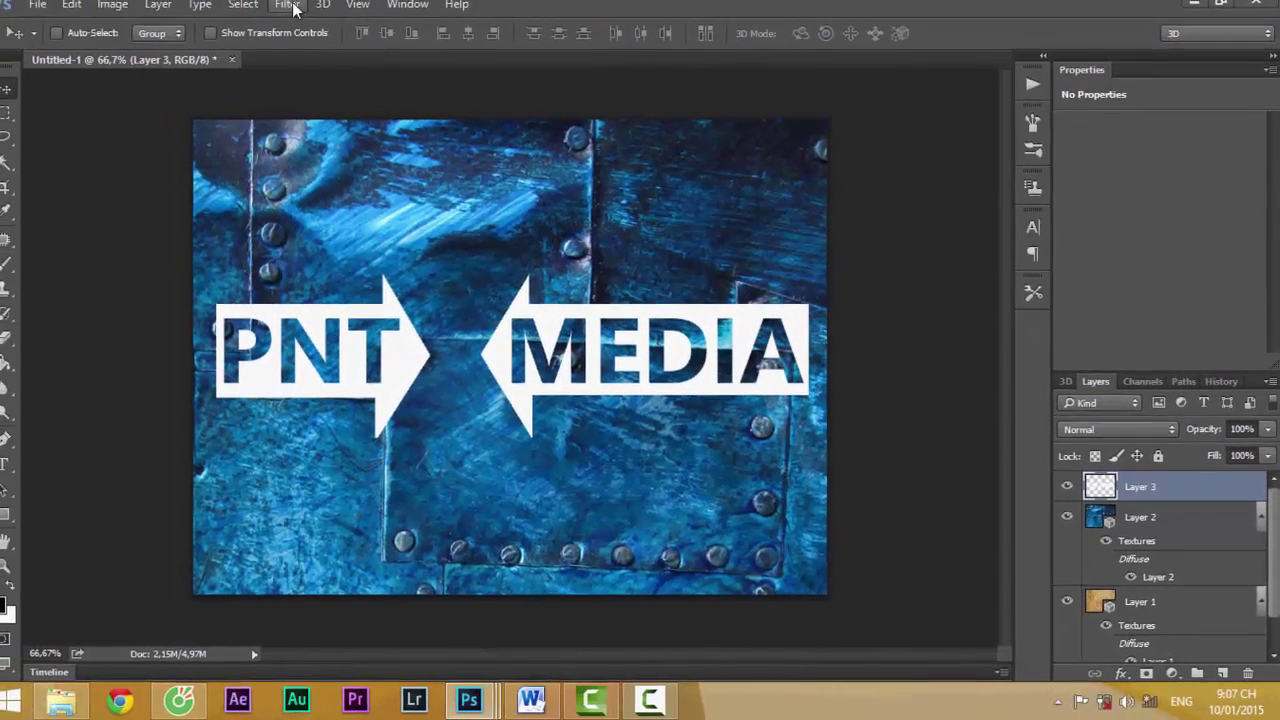
left_click(334, 12)
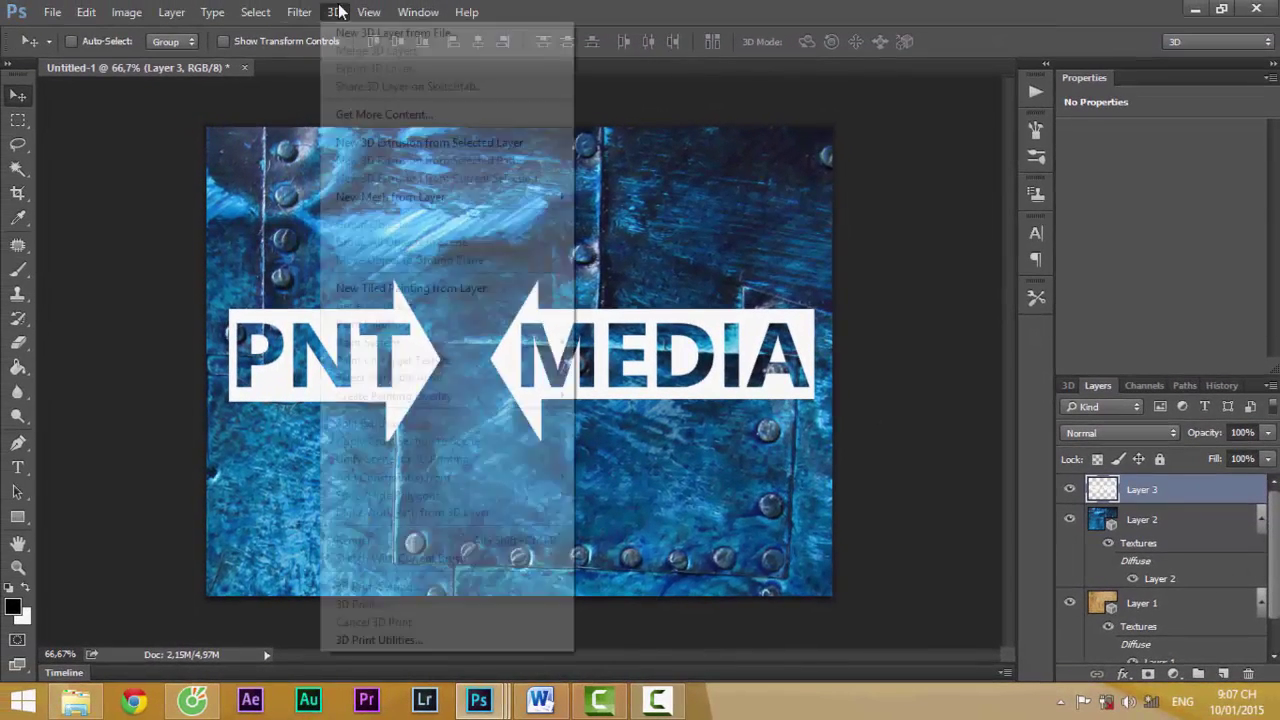
left_click(370, 145)
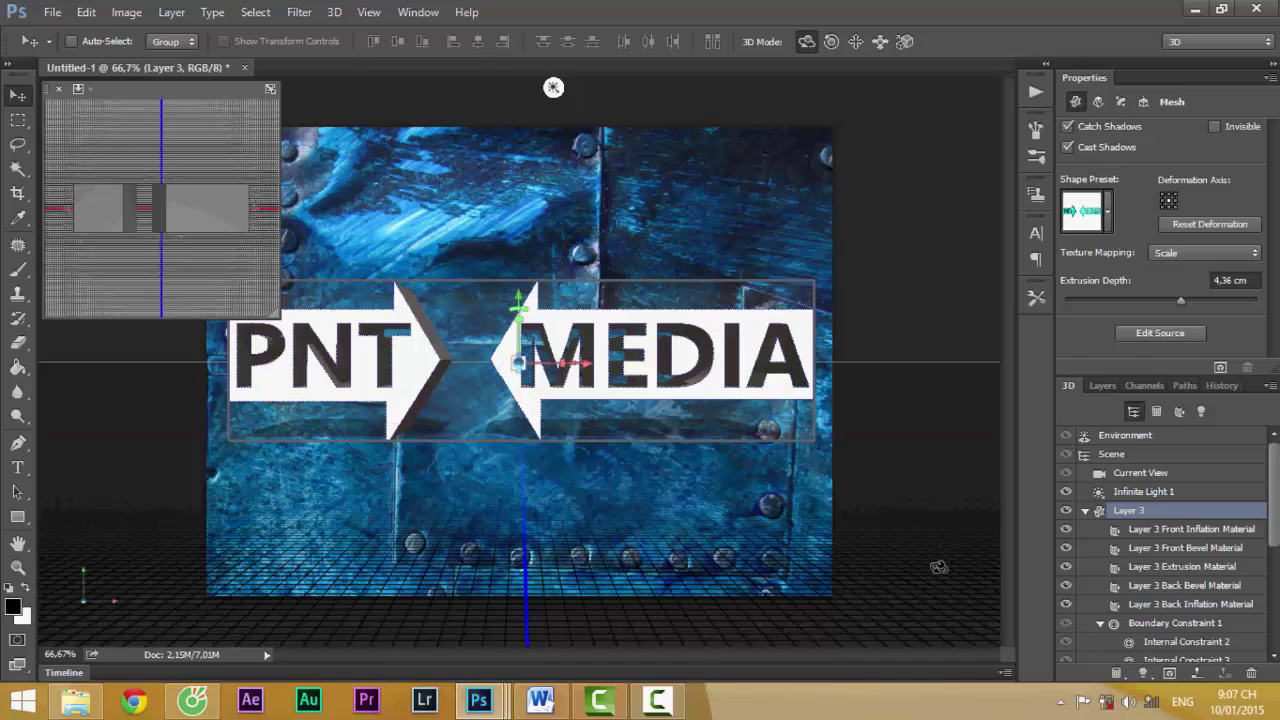
left_click(1143, 530)
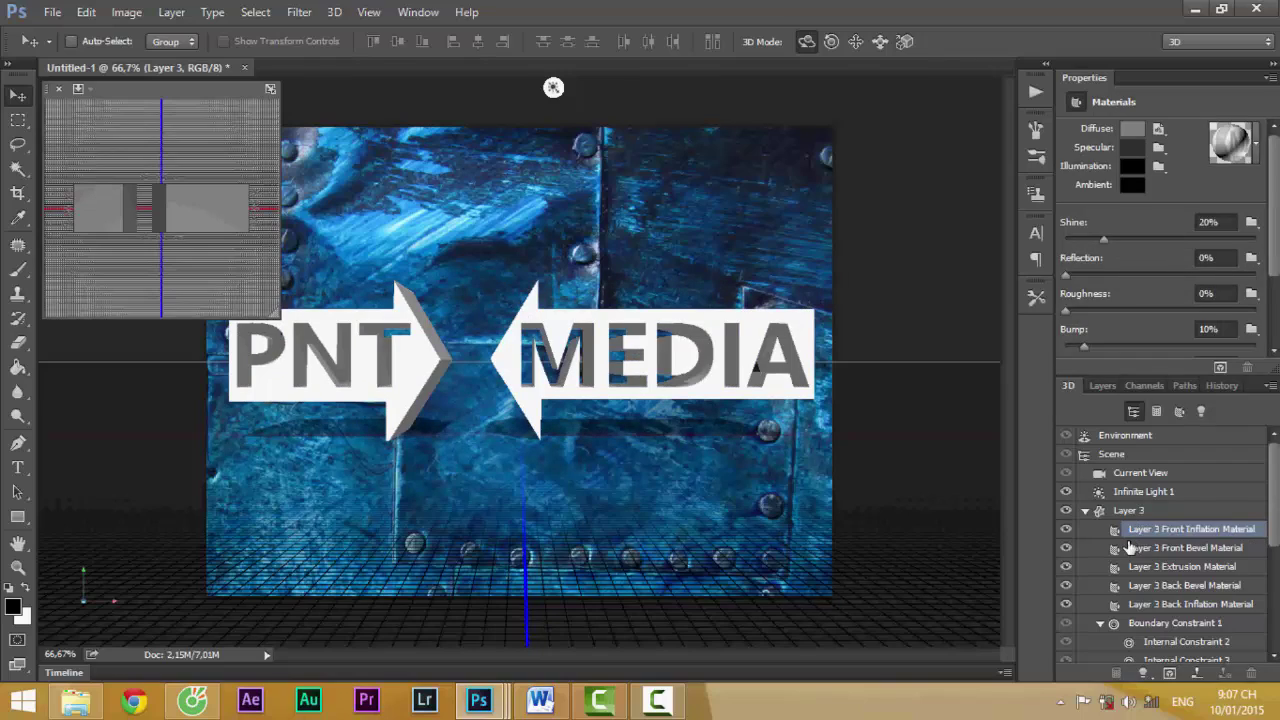
left_click(1135, 548)
left_click(1155, 585)
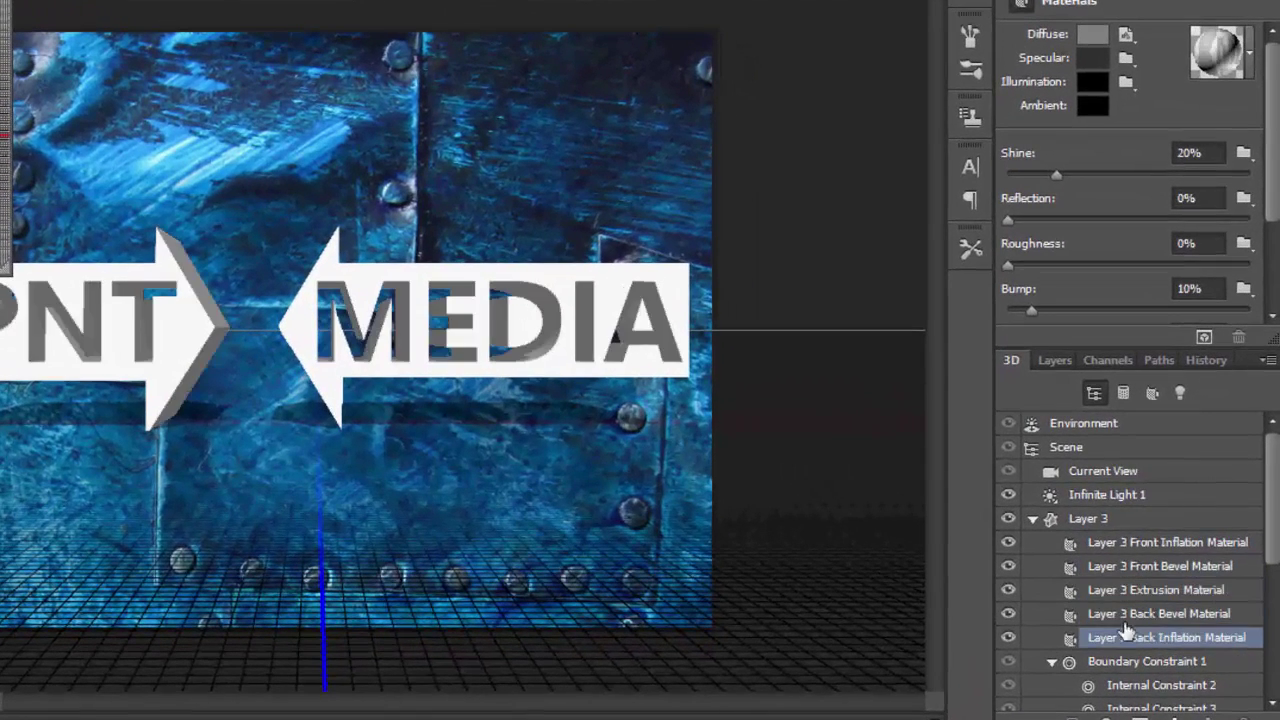
left_click(1127, 590)
left_click(1125, 566)
left_click(1122, 542)
left_click(1123, 566)
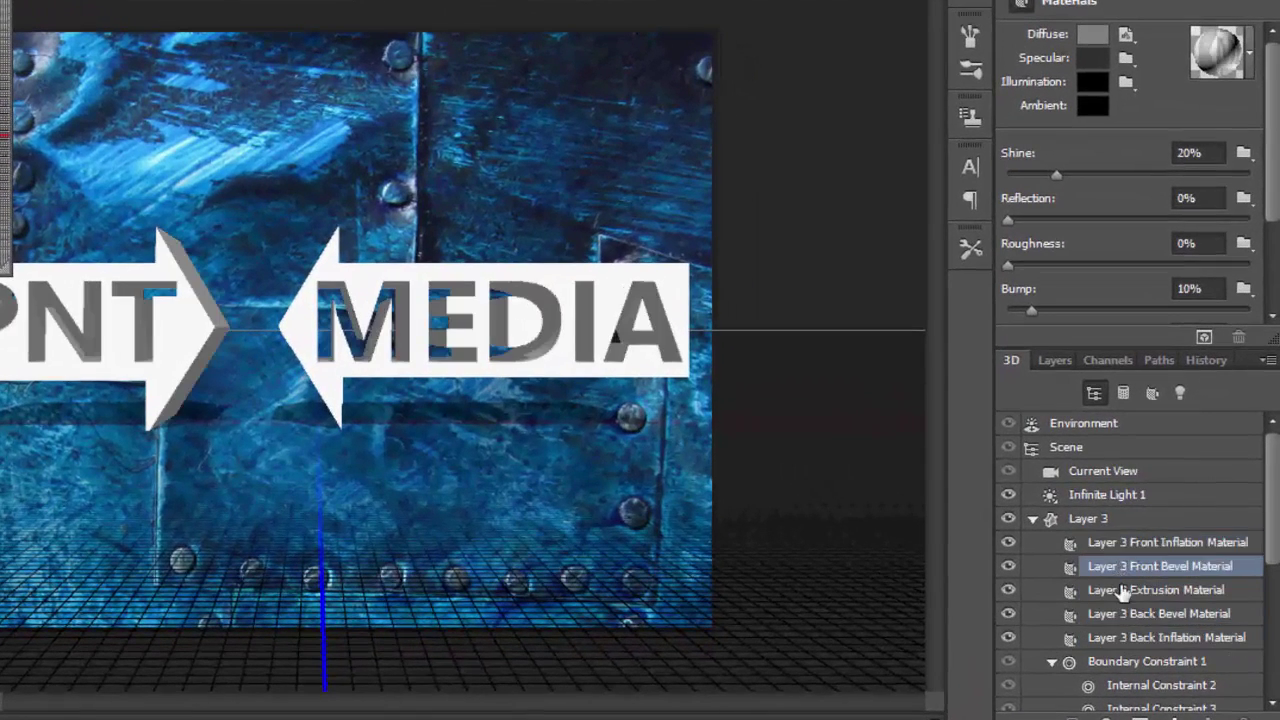
left_click(1120, 590)
left_click(1110, 614)
left_click(1105, 637)
left_click(1110, 542)
left_click(1113, 566)
left_click(1110, 613)
left_click(1135, 638)
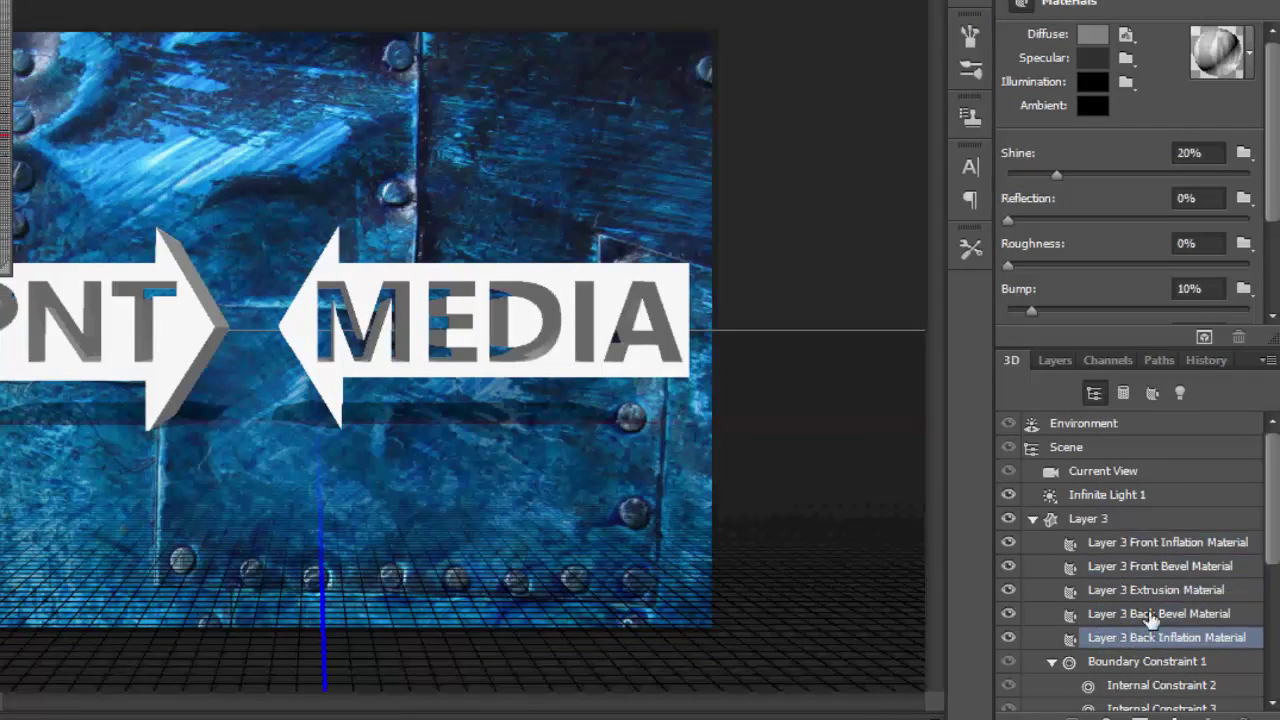
left_click(1131, 541)
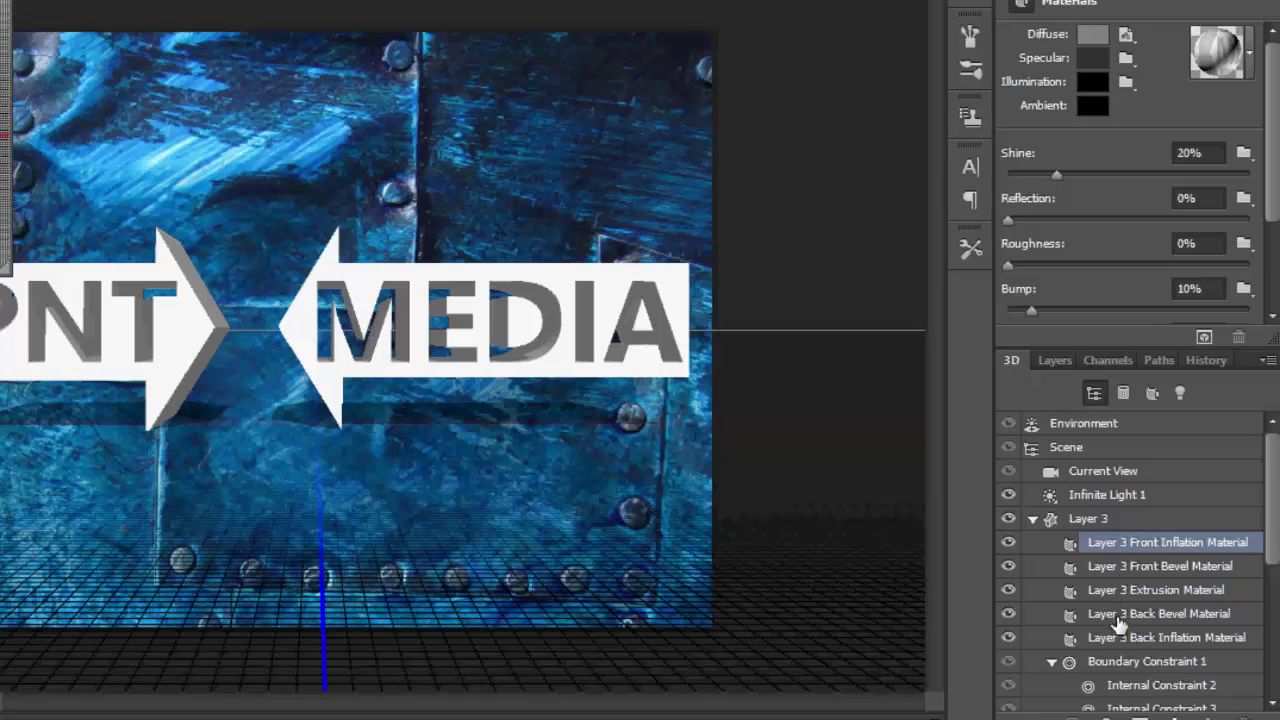
scroll(1120, 640, "down", 1)
scroll(1115, 650, "up", 1)
left_click(1252, 52)
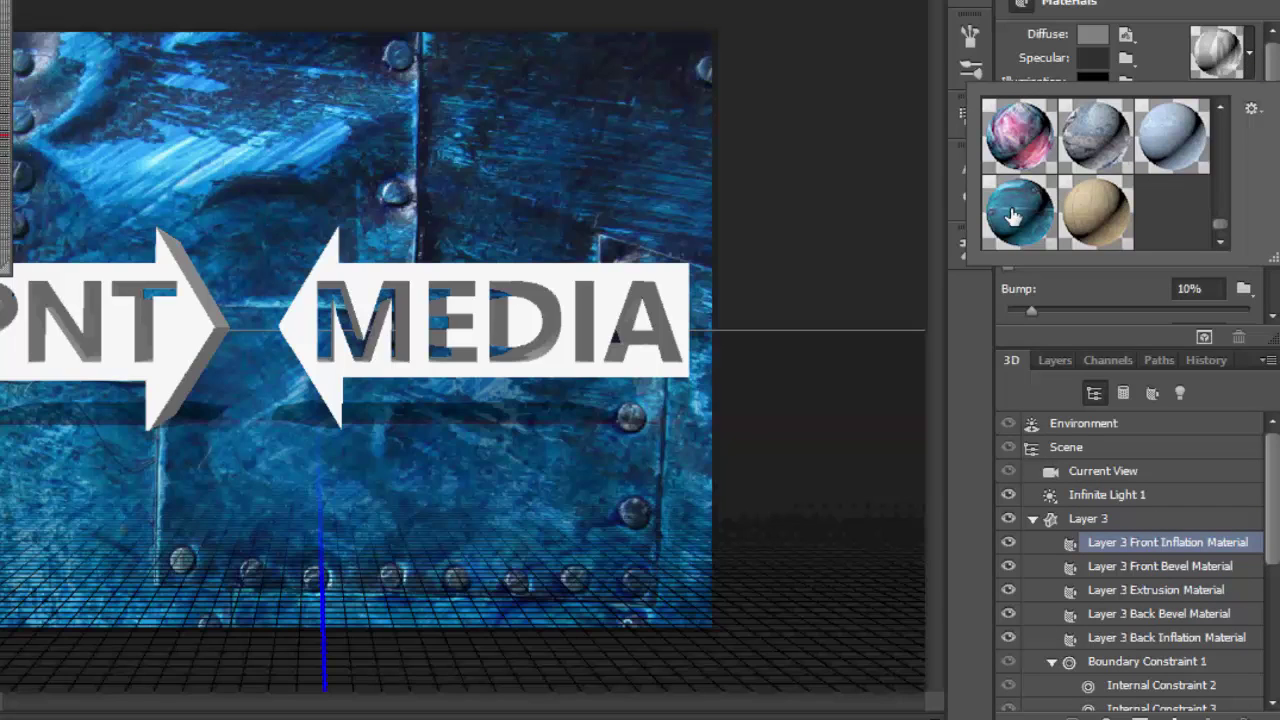
left_click(1249, 62)
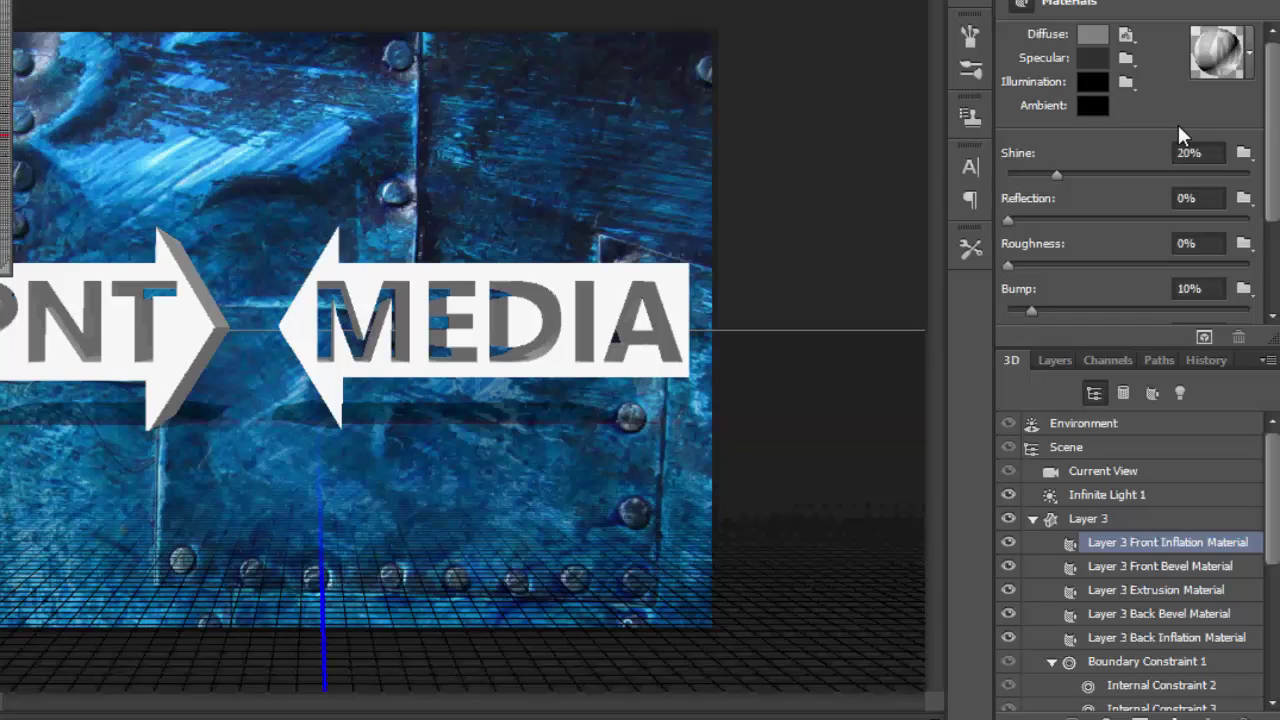
left_click(1250, 55)
left_click(1100, 210)
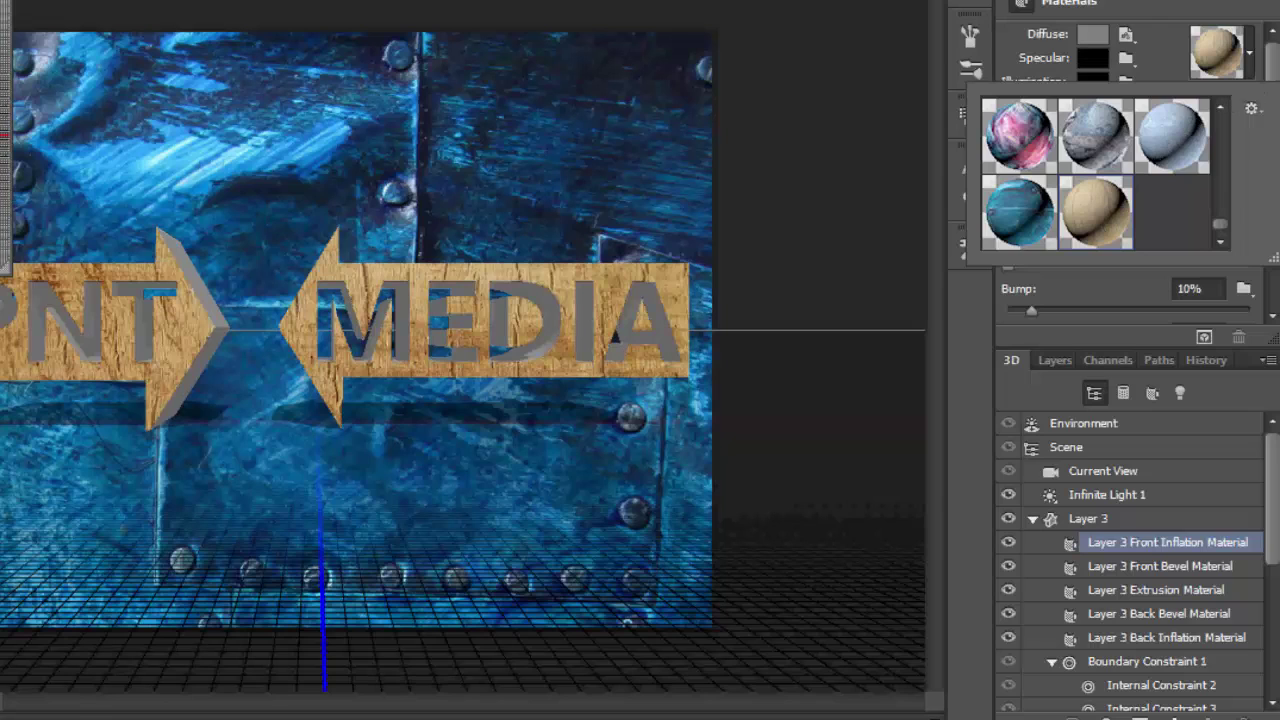
- Select all five Layer 3 materials, apply the wood preset, then reselect Front Inflation Material
left_click(1250, 52)
left_click(1115, 568, "ctrl")
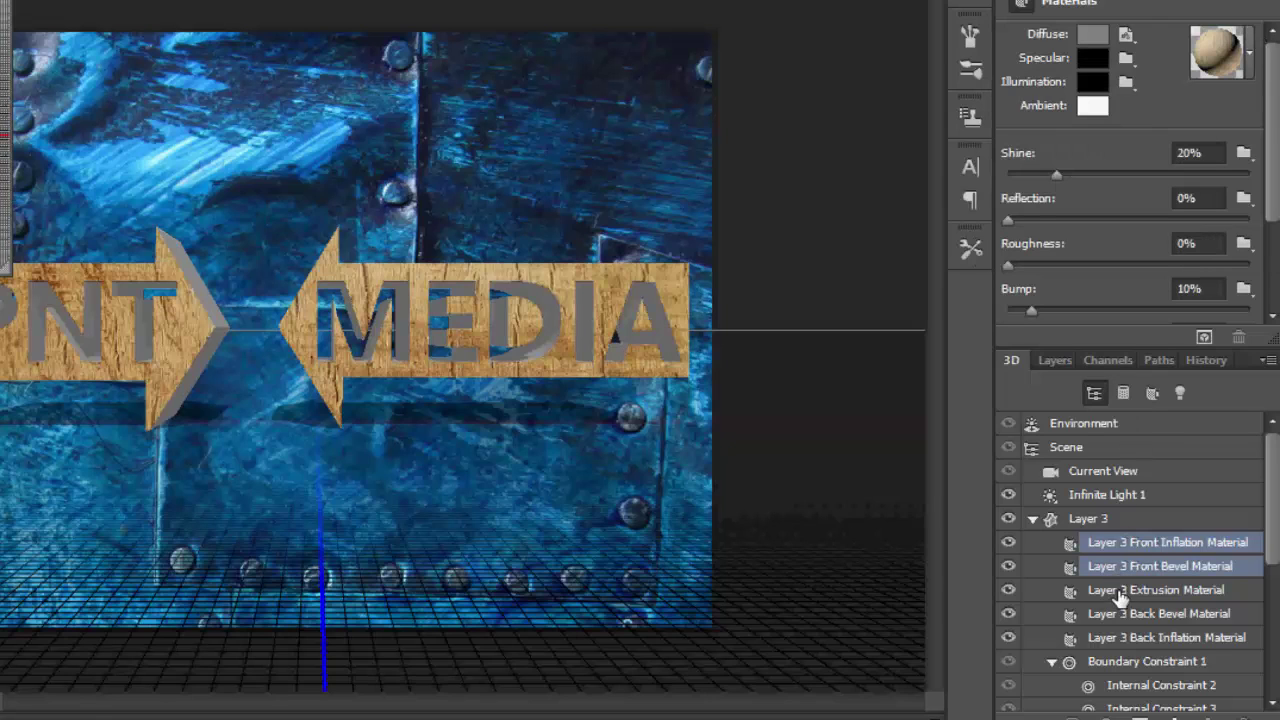
left_click(1122, 638, "shift")
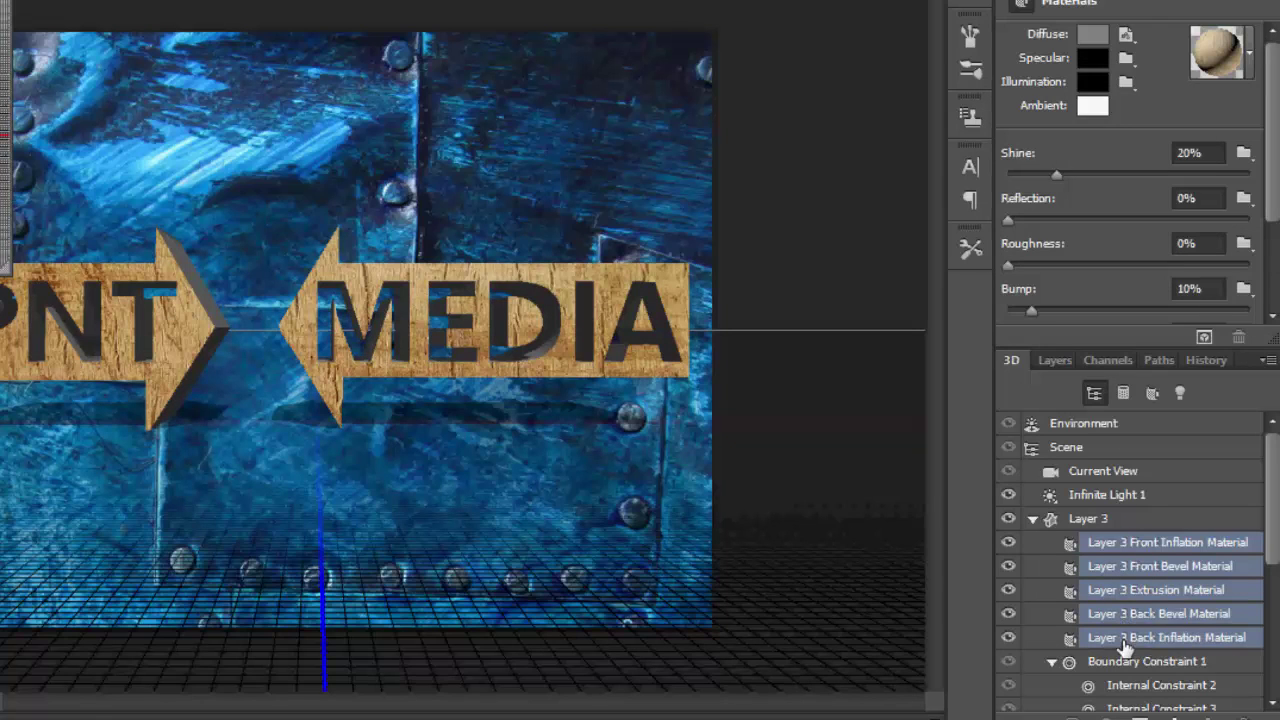
left_click(1256, 64)
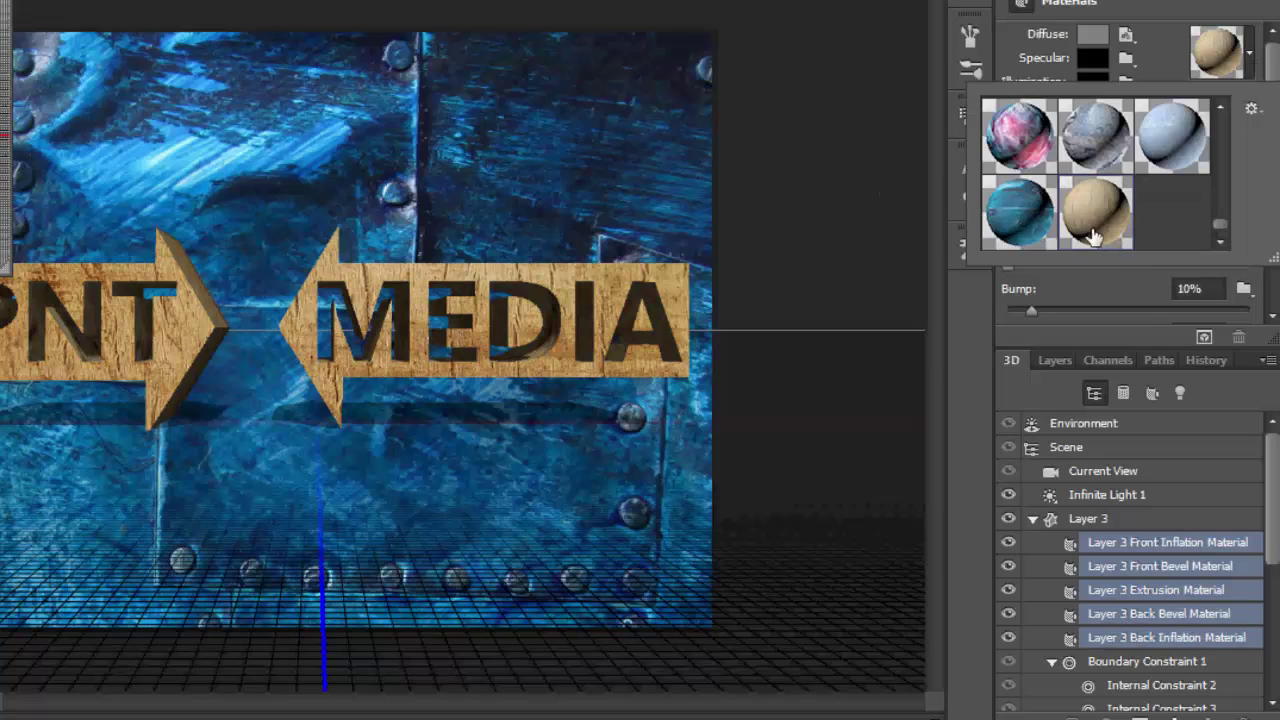
left_click(1249, 55)
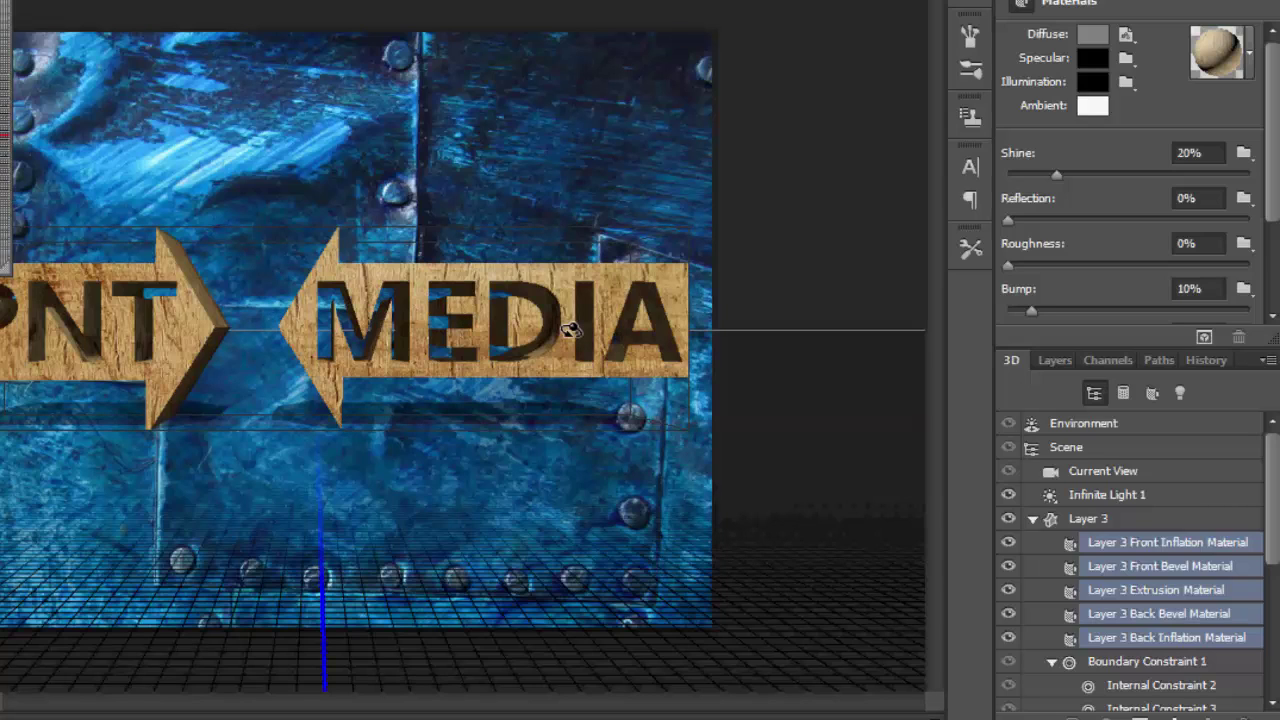
scroll(1130, 250, "down", 1)
scroll(1130, 250, "up", 1)
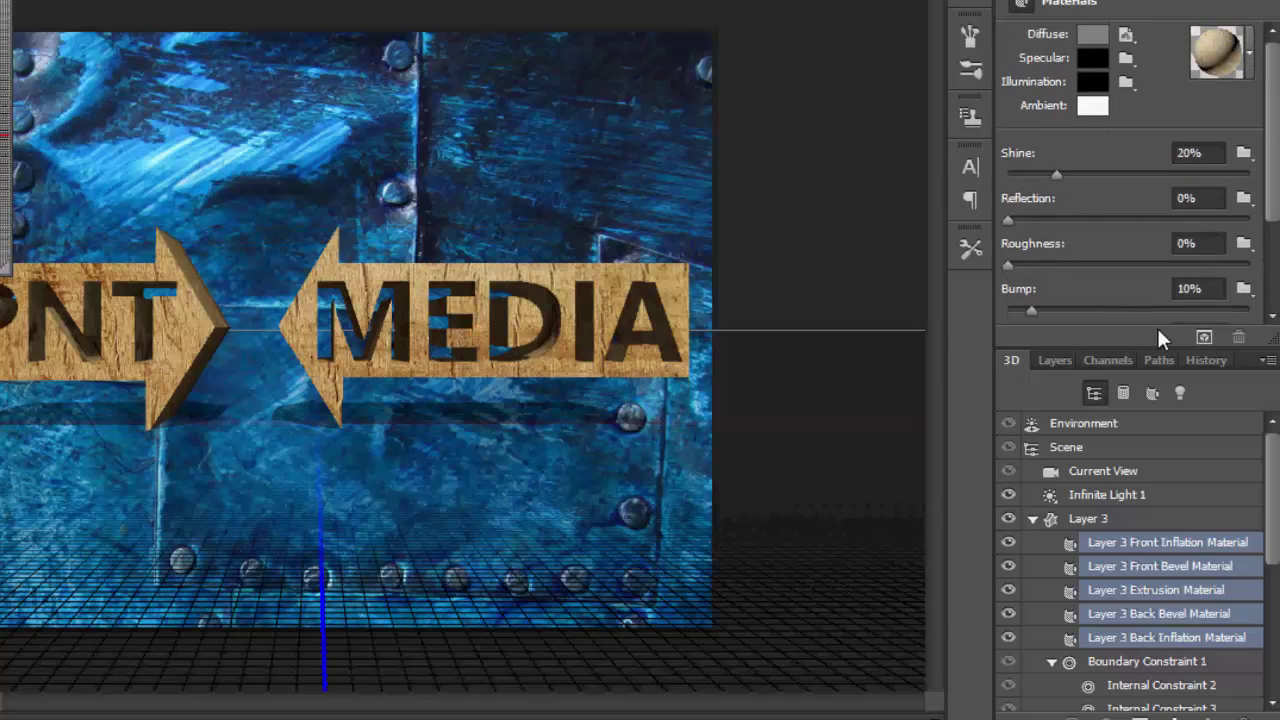
left_click(1138, 546)
left_click(1138, 570)
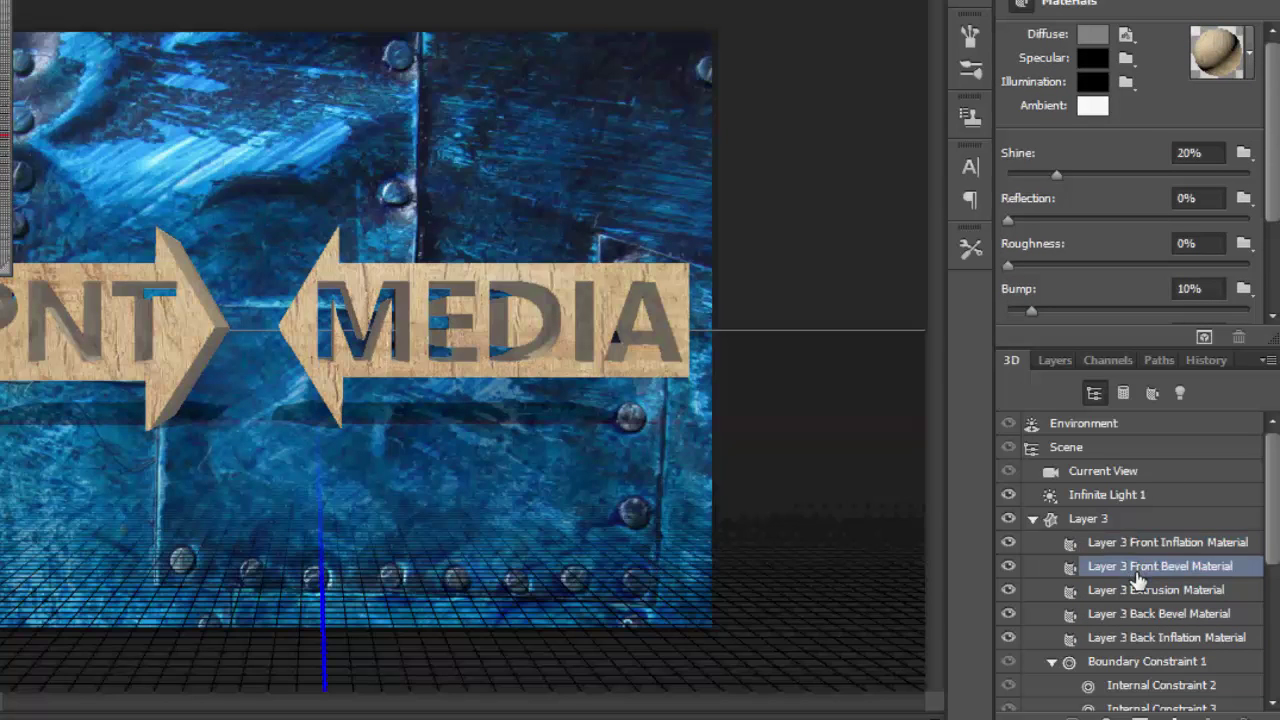
left_click(1143, 548)
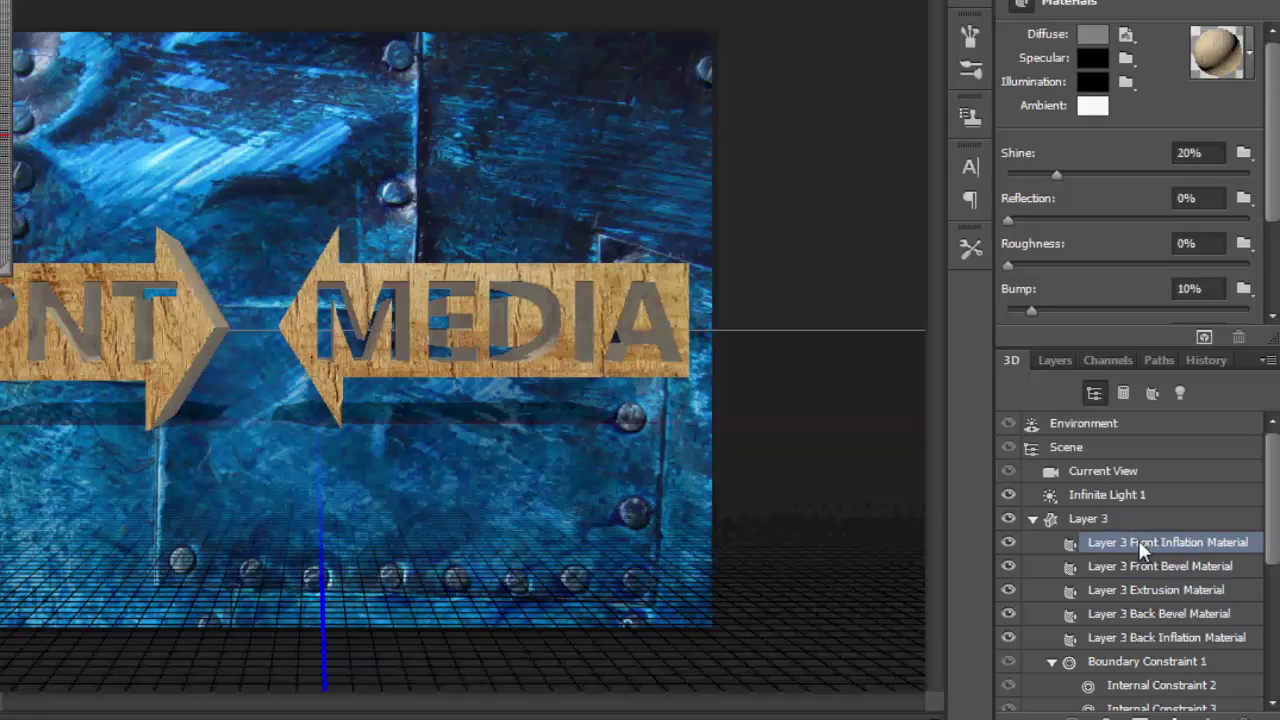
double_click(1189, 152)
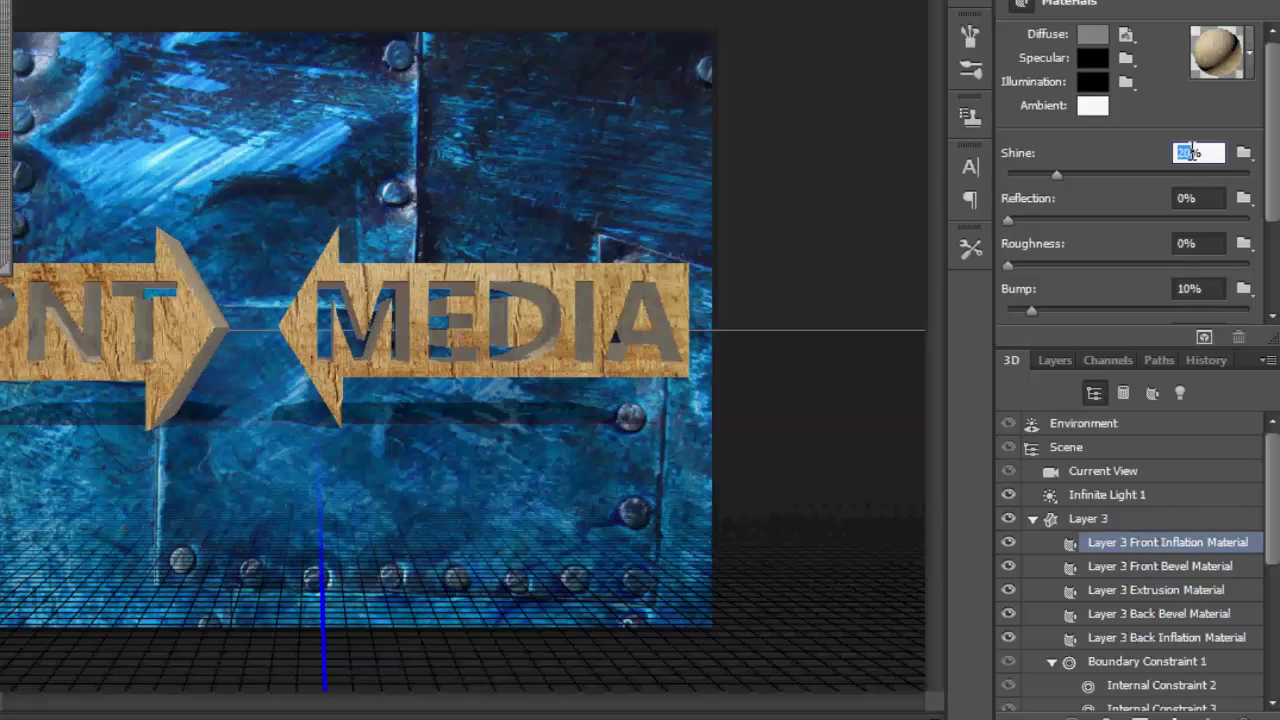
type("50")
key("Return")
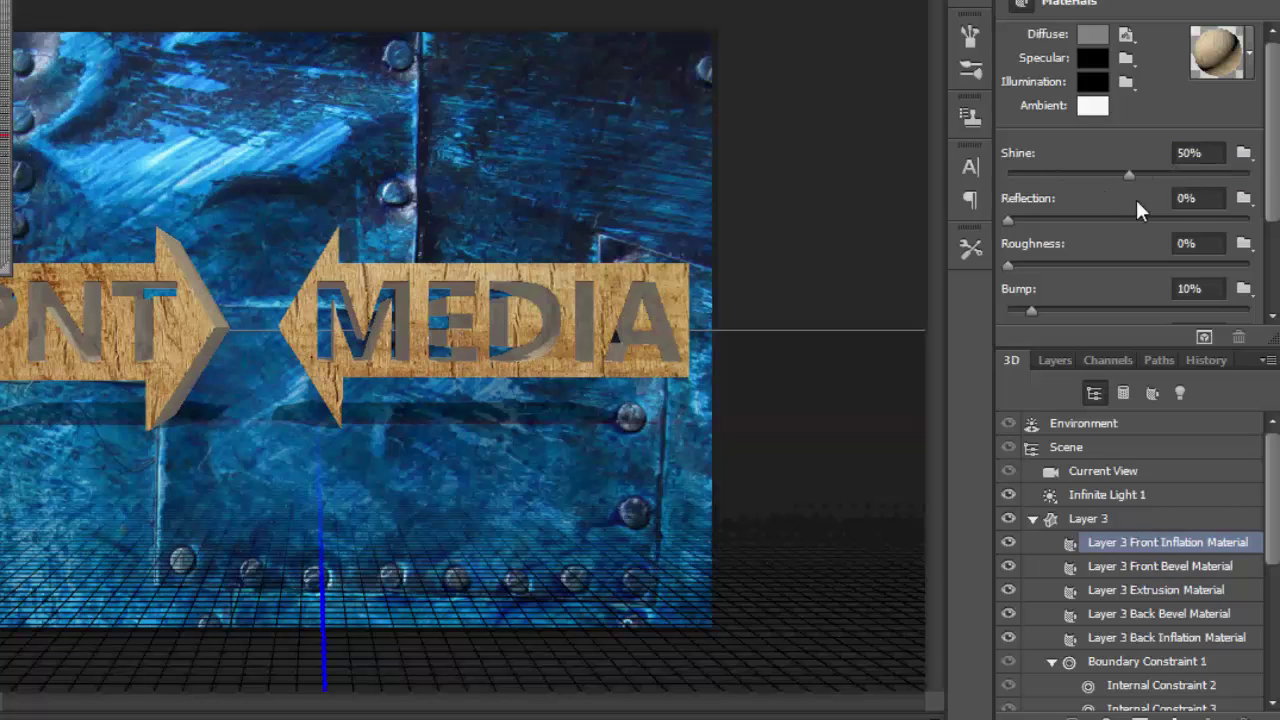
left_click_drag(1128, 175, 1091, 178)
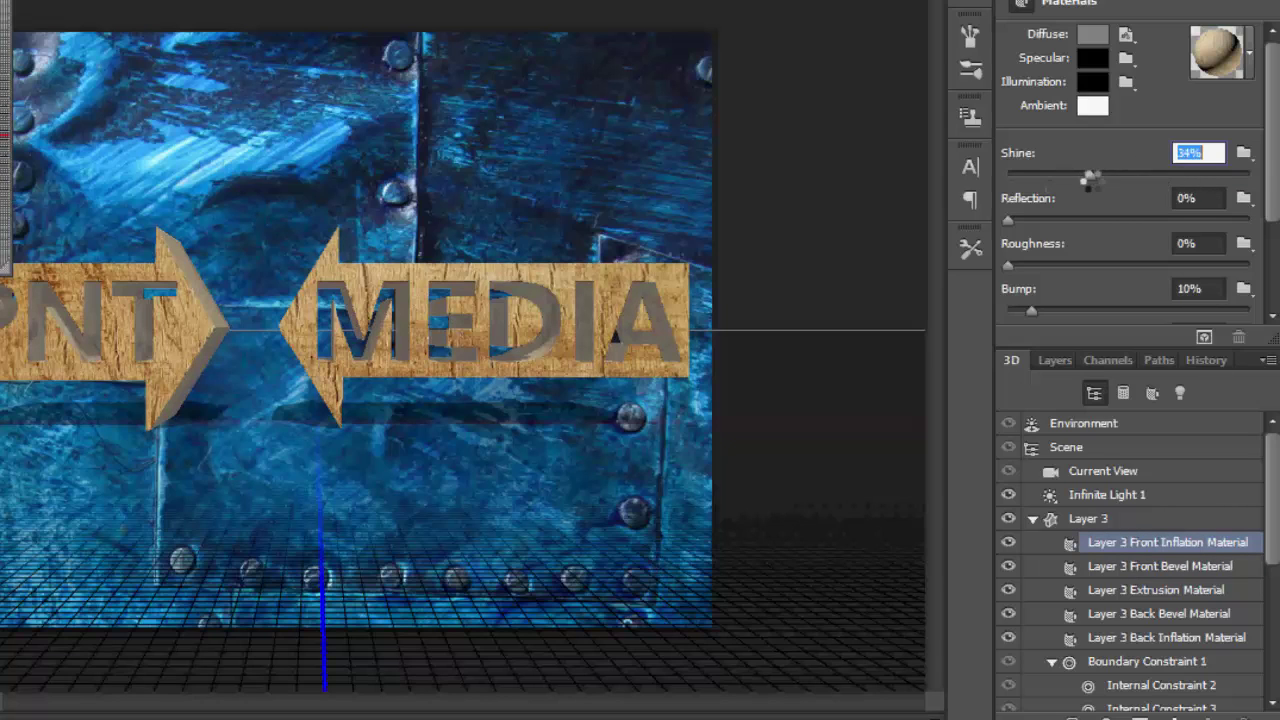
key("ctrl+z")
key("ctrl+z")
key("ctrl+z")
type("20")
key("Return")
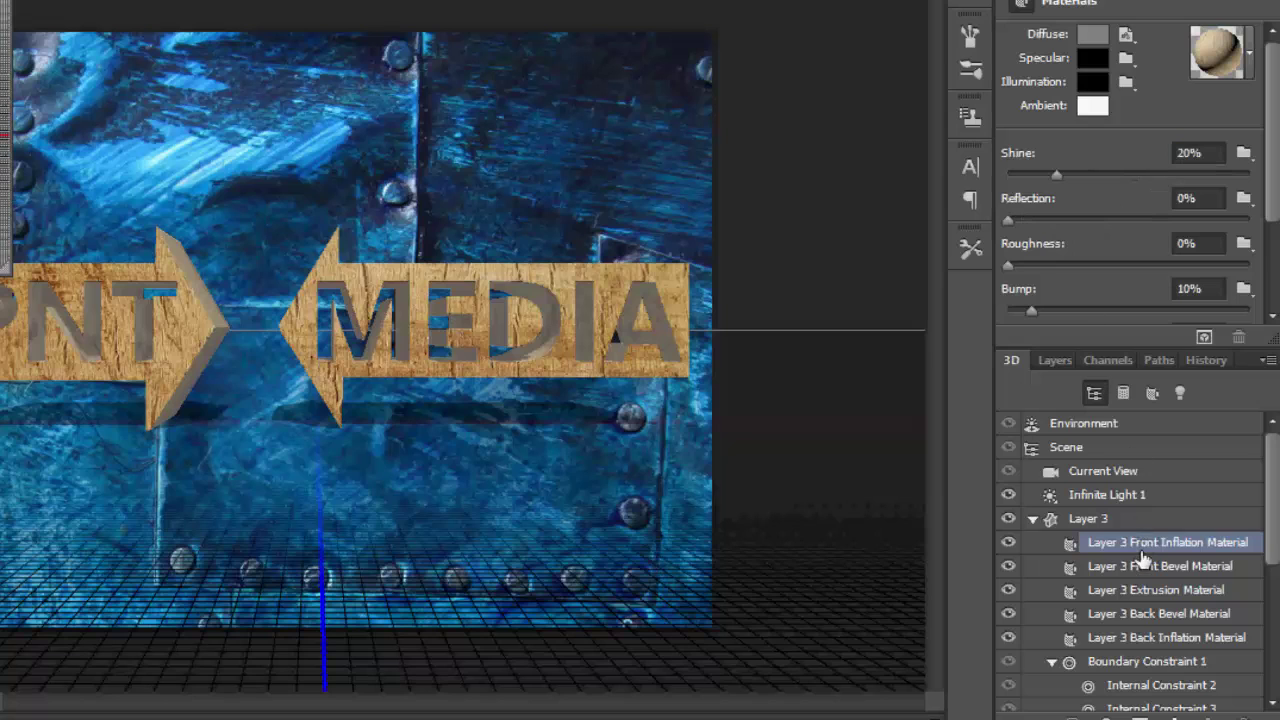
left_click(1142, 565)
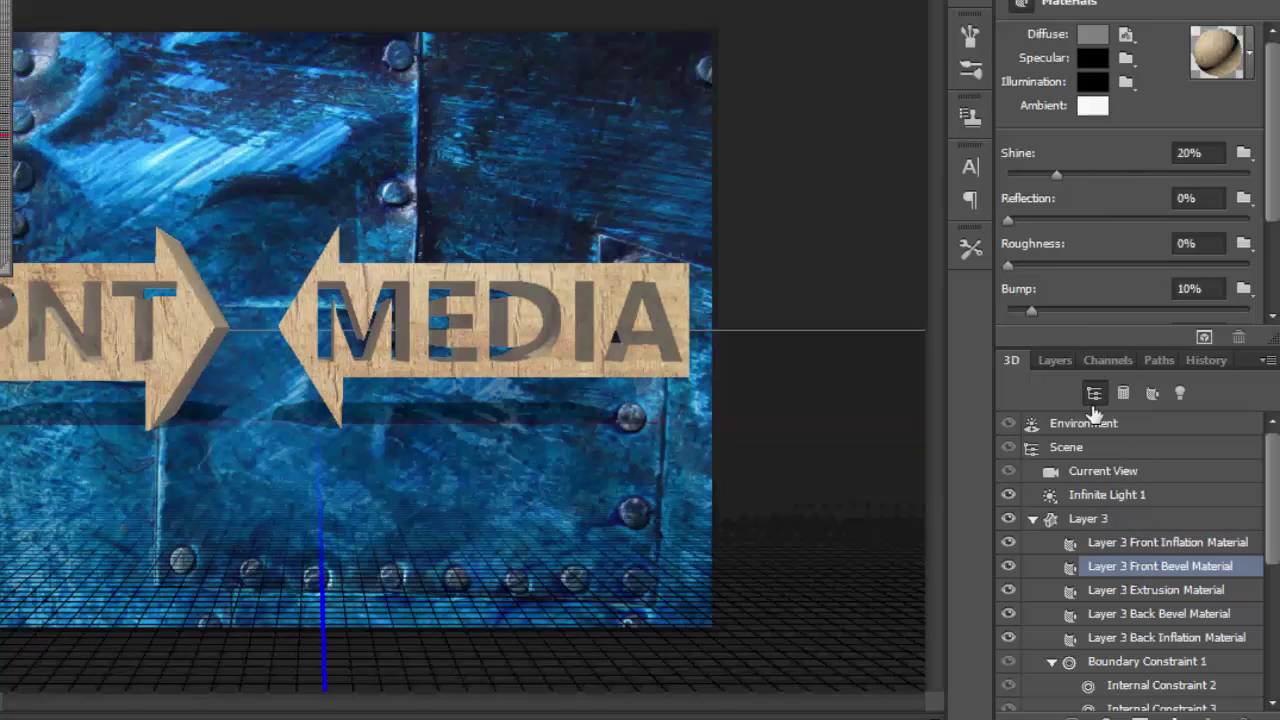
left_click(1019, 222)
left_click_drag(1060, 176, 1120, 175)
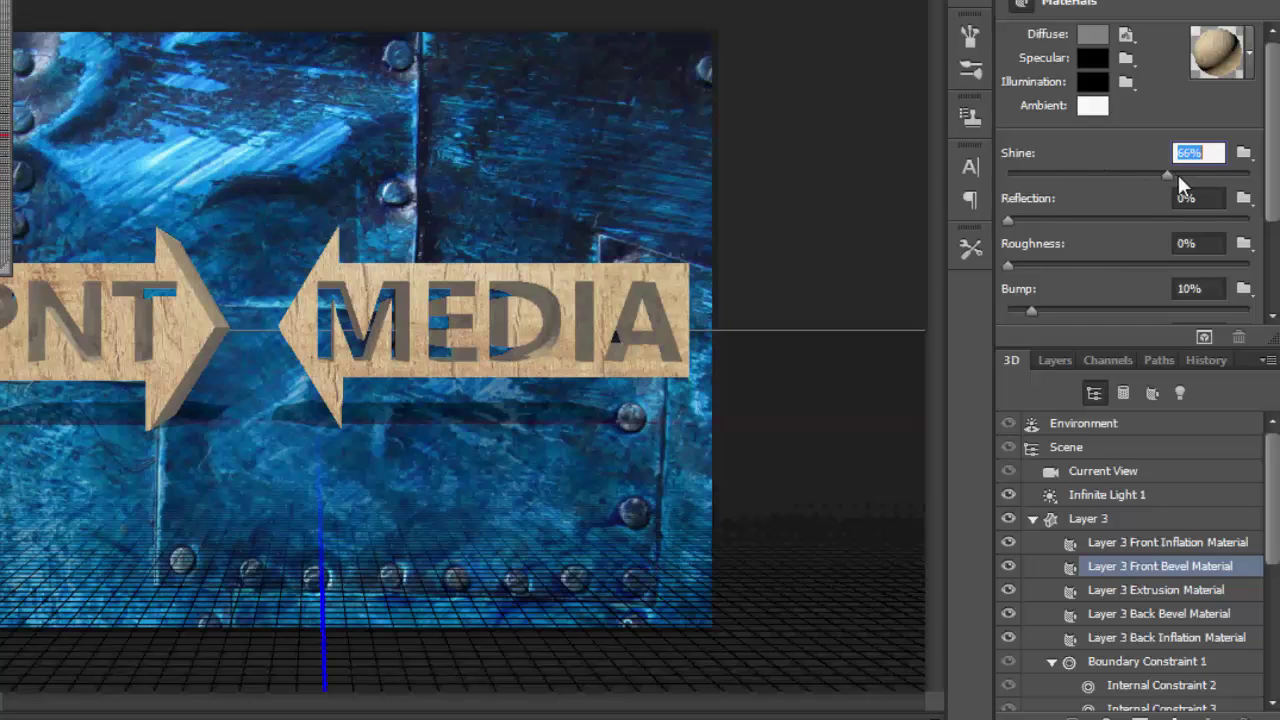
left_click_drag(1219, 173, 1025, 183)
key("ctrl+z")
type("20")
key("Return")
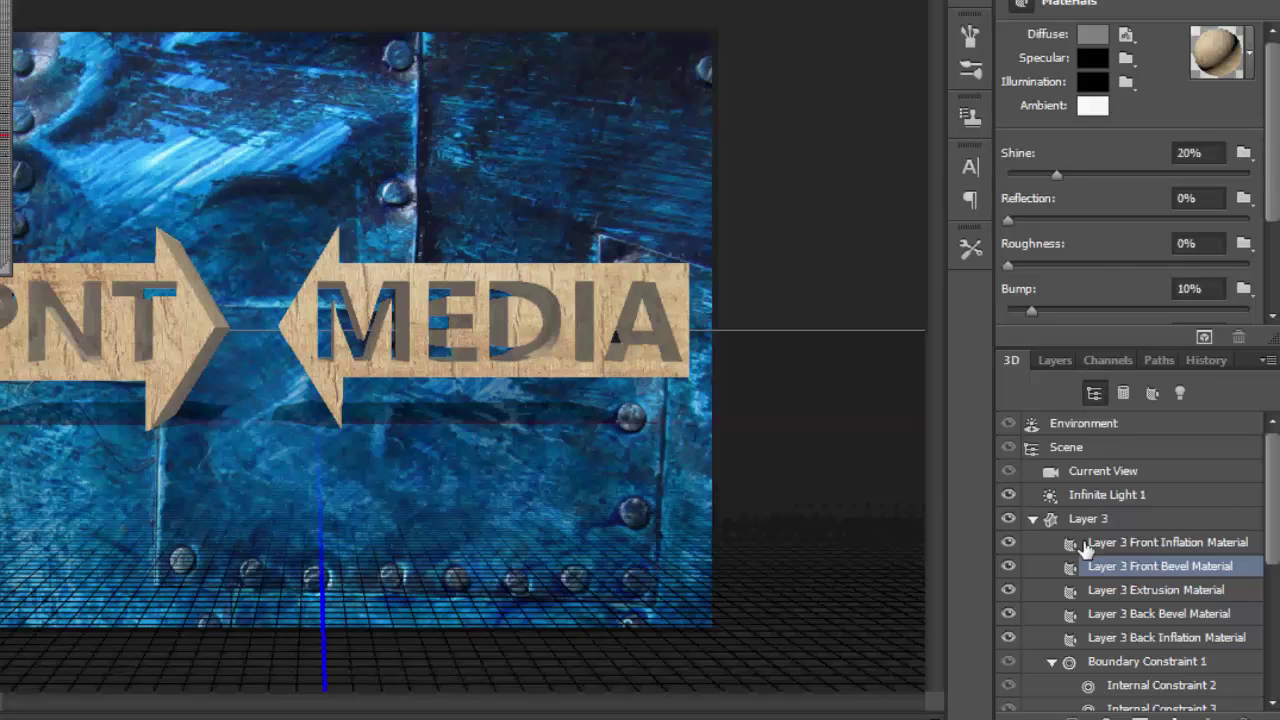
scroll(1214, 210, "down", 3)
scroll(1184, 236, "down", 3)
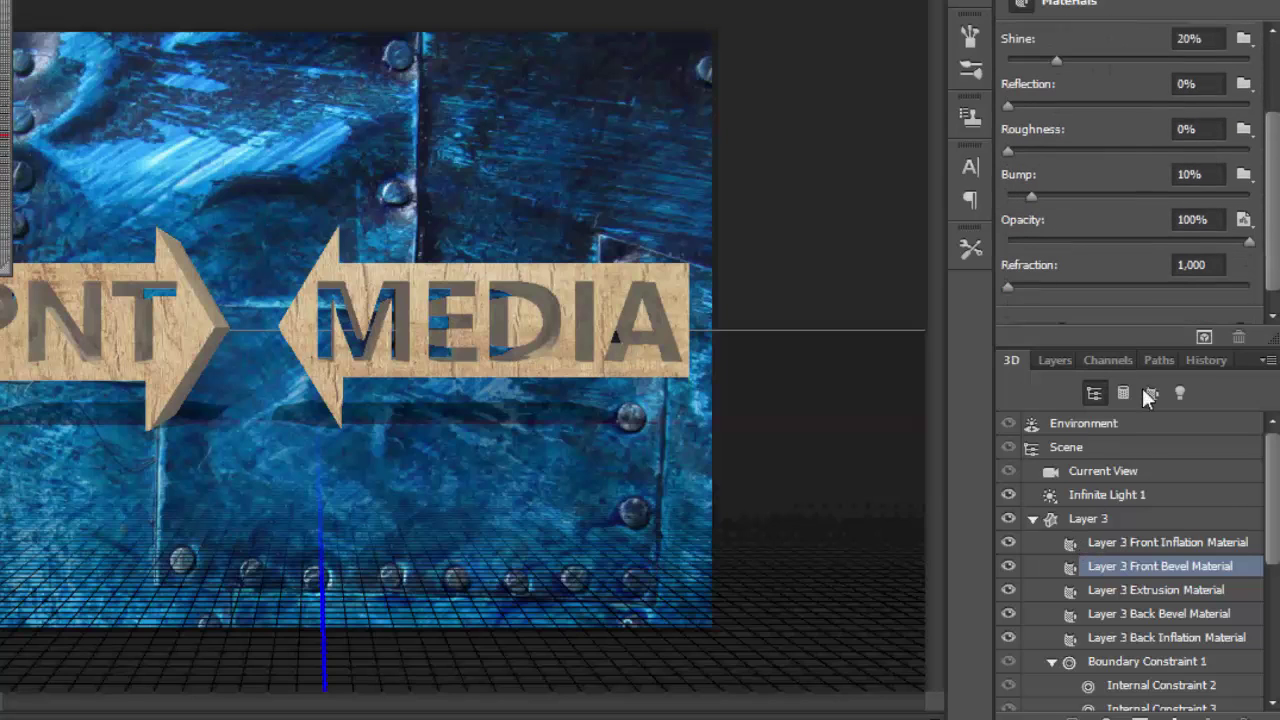
left_click(1130, 590)
left_click(1135, 613)
left_click(1137, 545)
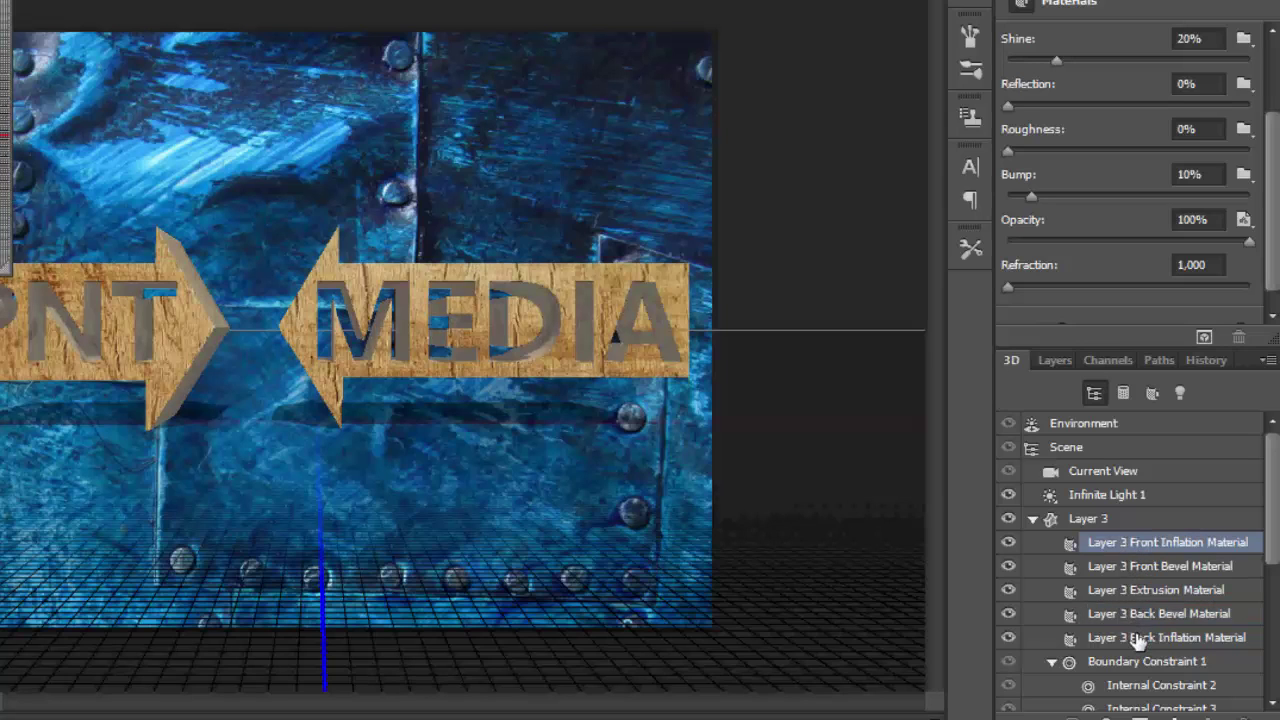
left_click(1138, 641, "shift")
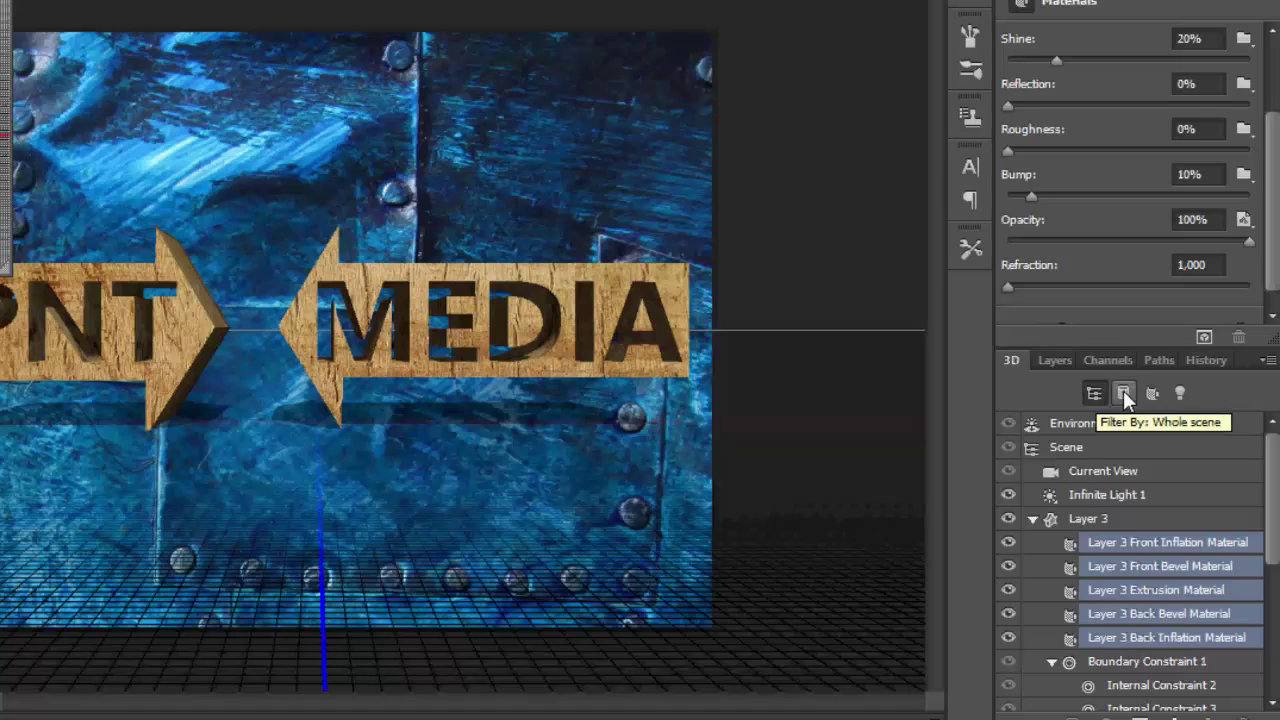
- Cut Layer 3's extrusion depth to 2,7 cm and show its coordinates
left_click(1125, 394)
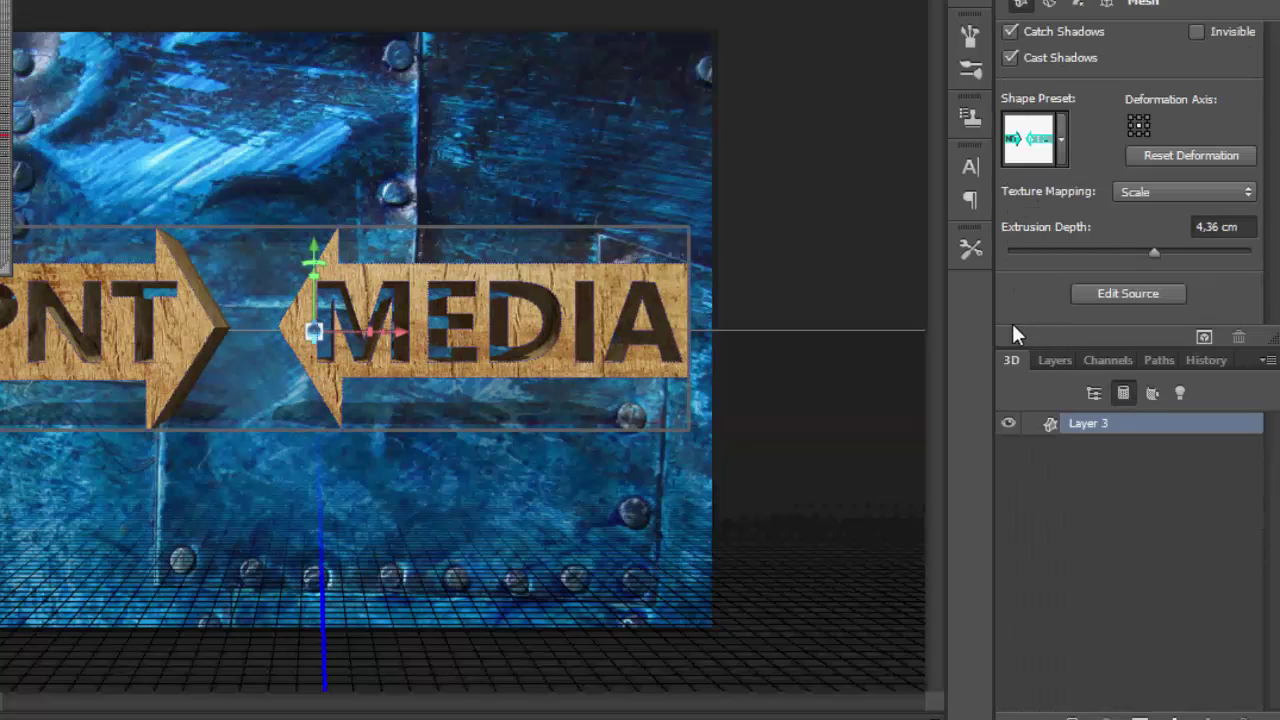
left_click(315, 332)
mouse_move(1149, 251)
left_mouse_down()
mouse_move(1106, 251)
mouse_move(1124, 259)
left_mouse_up()
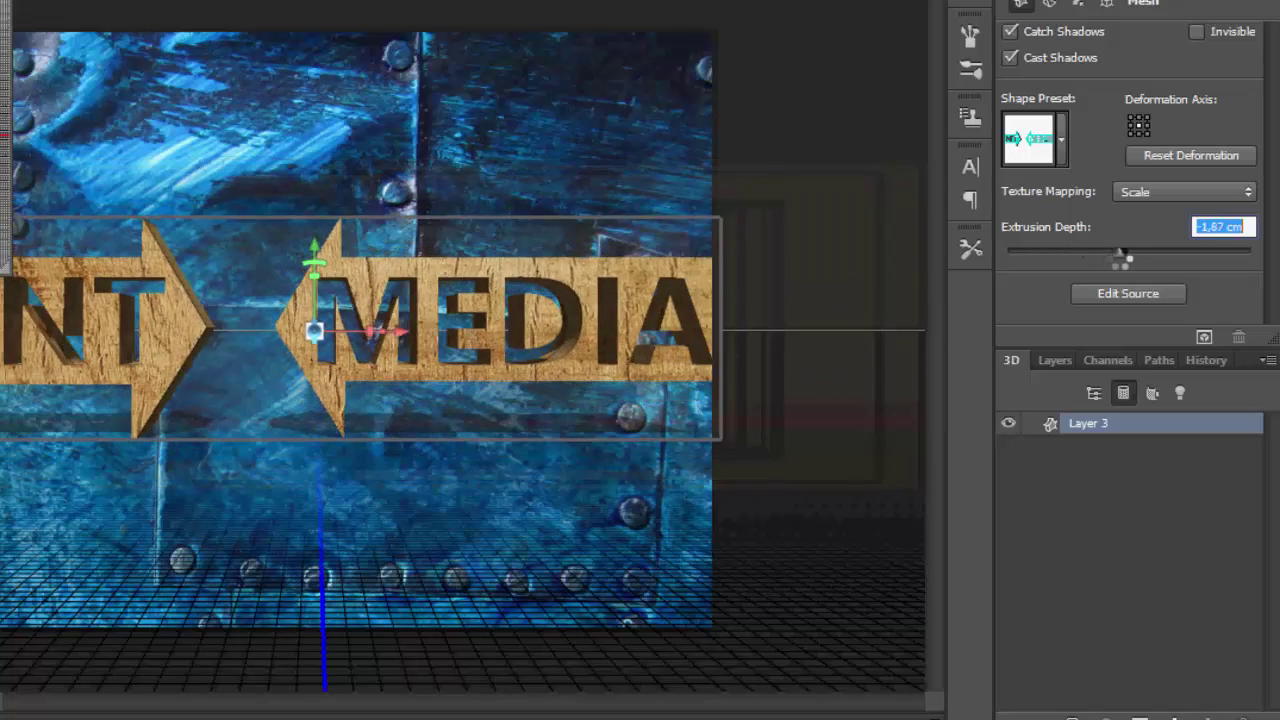
mouse_move(1124, 259)
left_mouse_down()
mouse_move(1114, 276)
mouse_move(1168, 265)
mouse_move(1146, 276)
left_mouse_up()
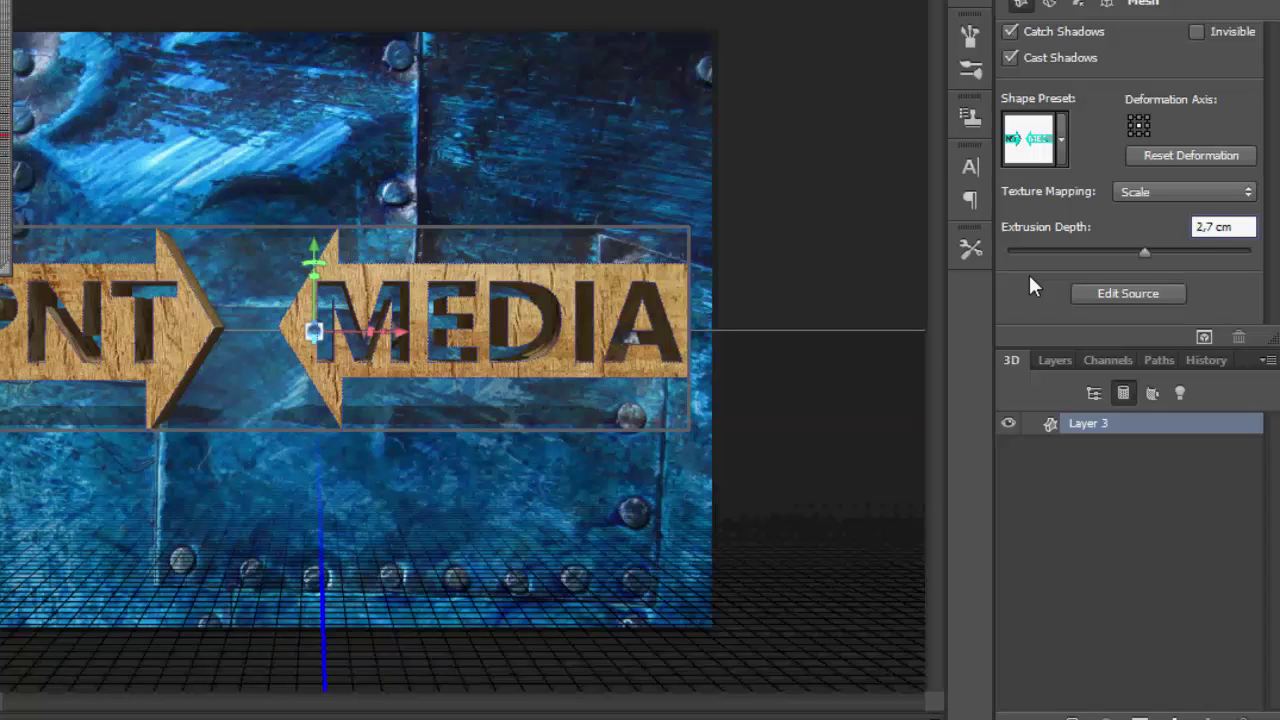
left_click(1106, 3)
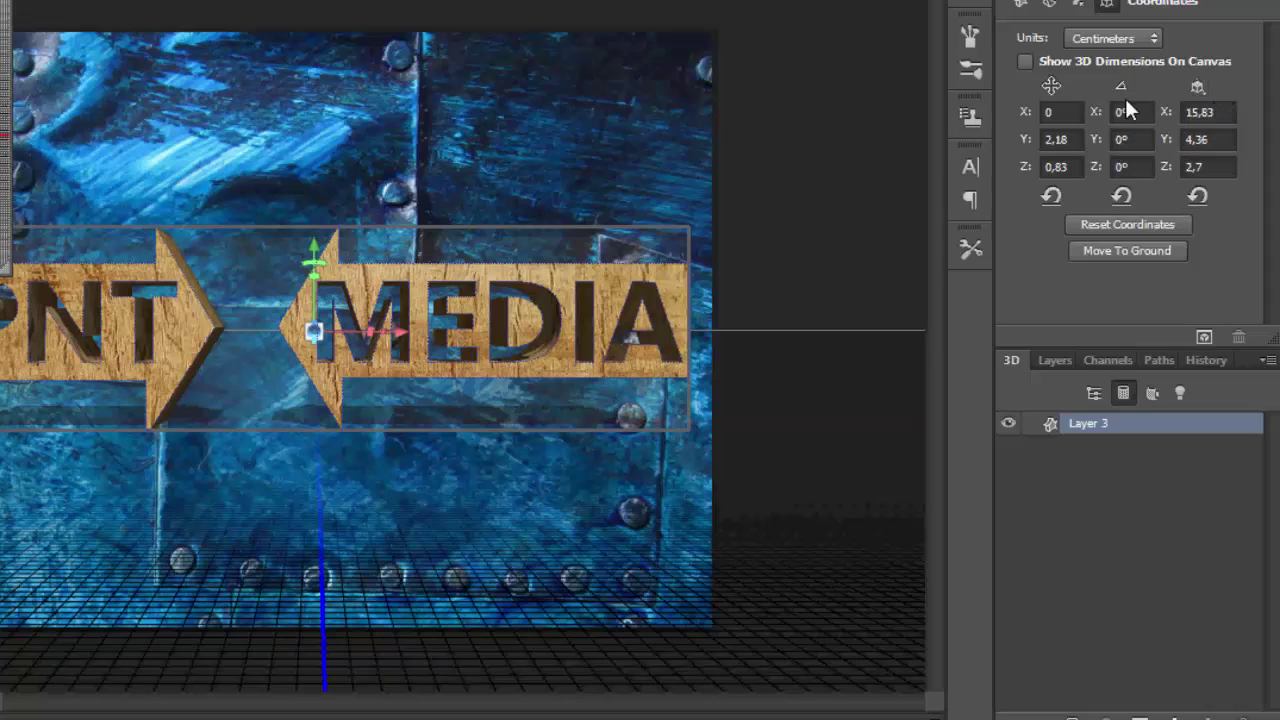
- Enter 90° as the arrow plate's X rotation in Coordinates
left_click(1125, 112)
type("90")
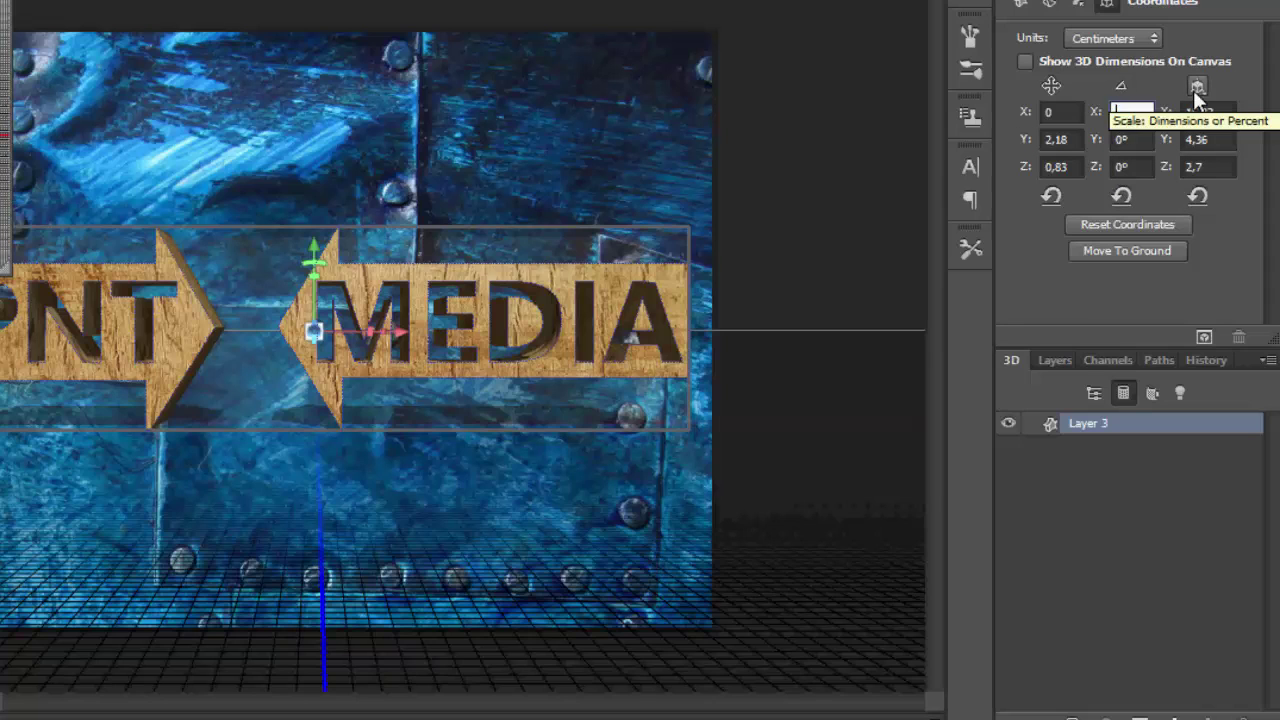
key("BackSpace")
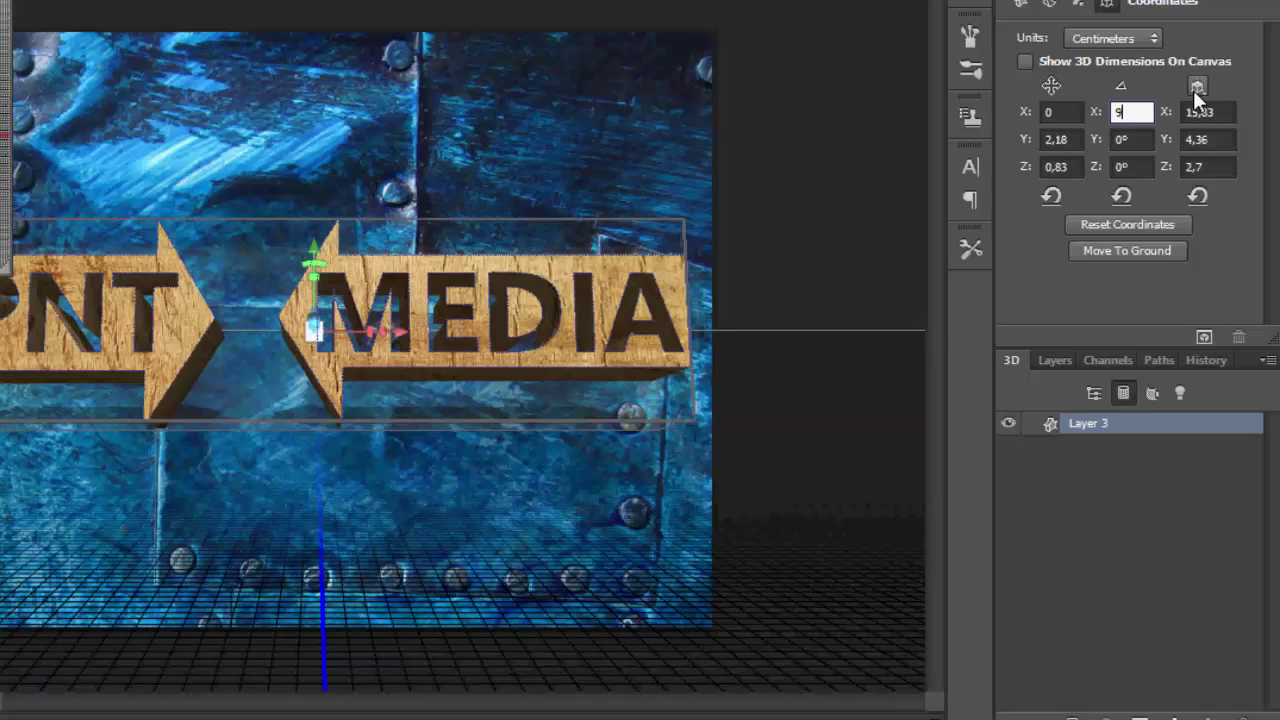
type("0")
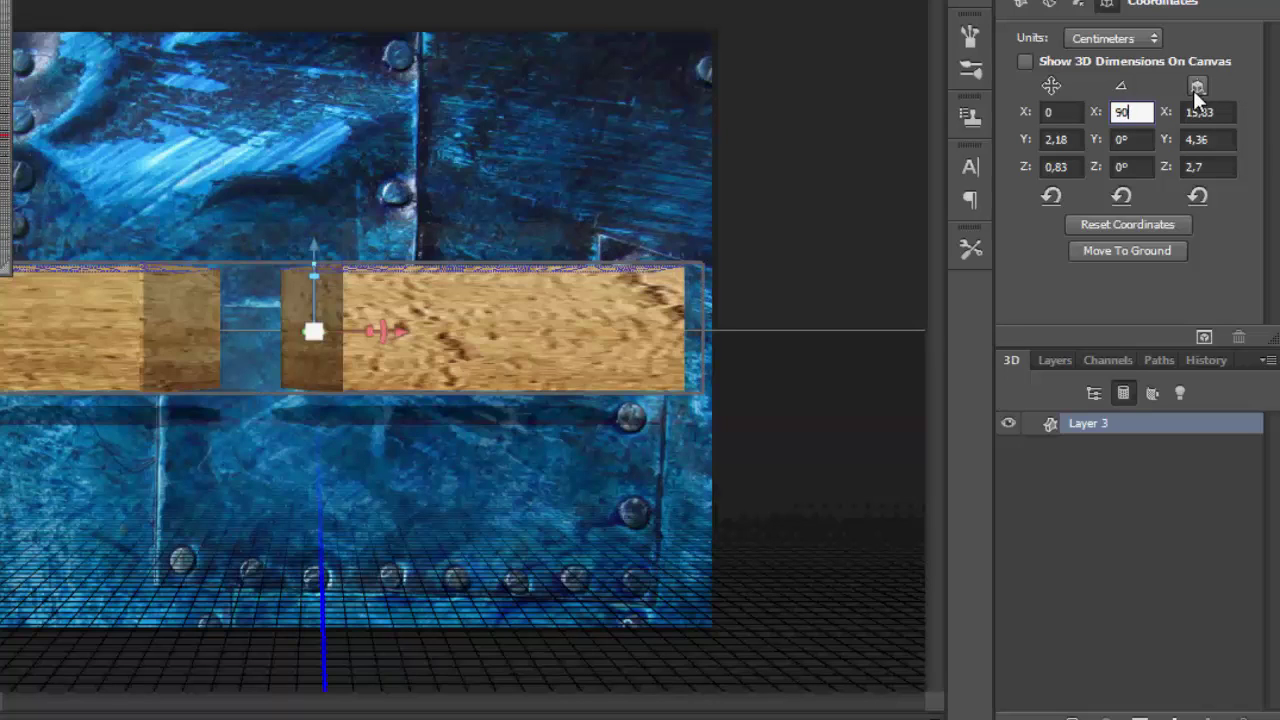
key("BackSpace")
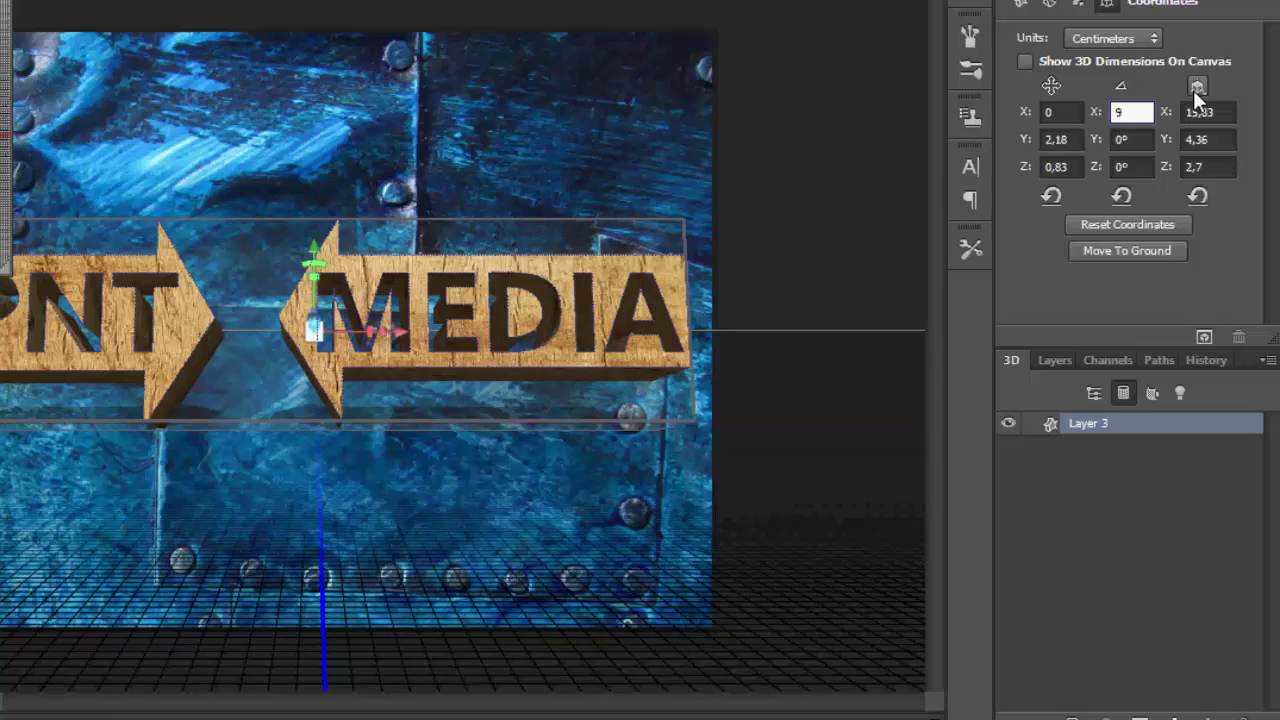
type("90")
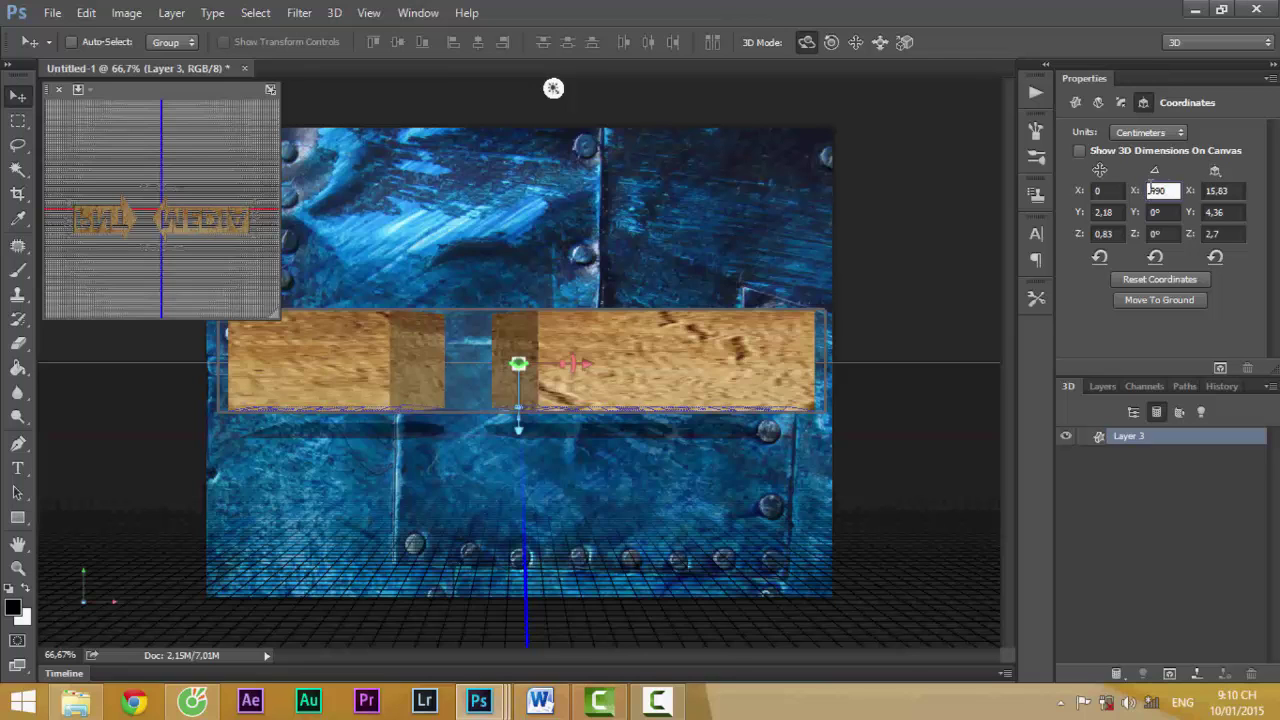
type("90")
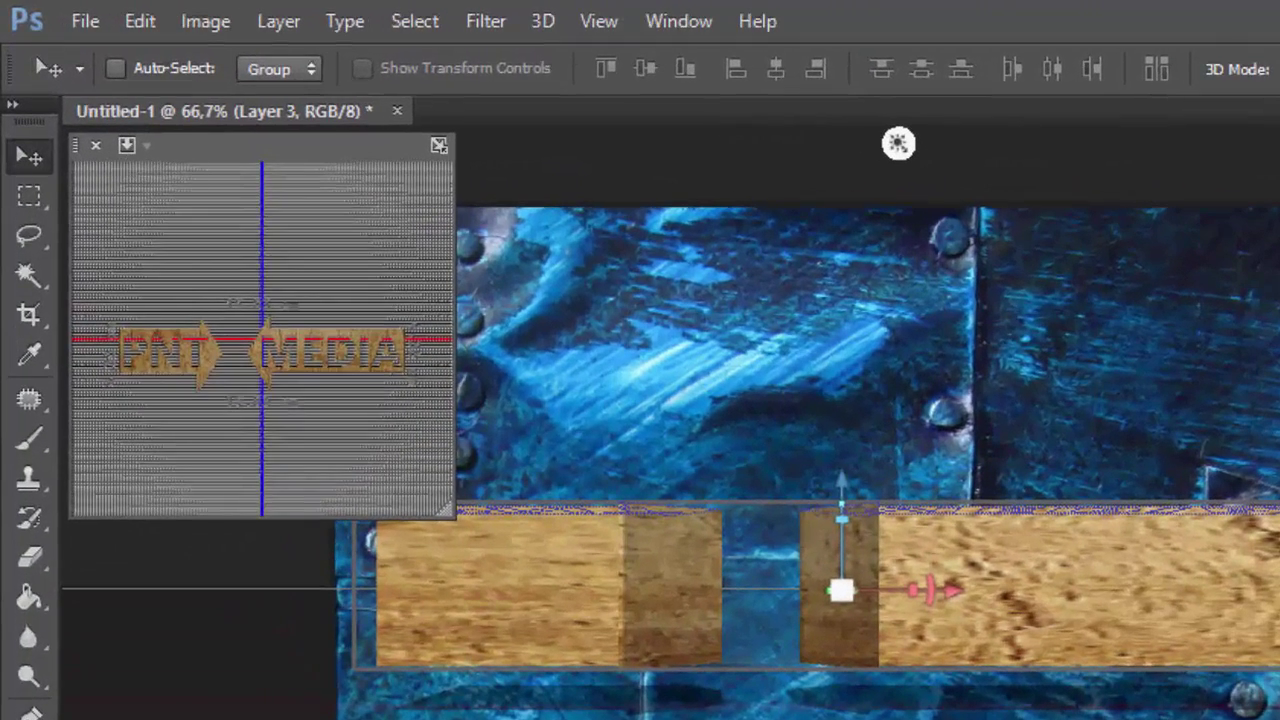
- Put the front view of the tipped arrows on the main canvas, side view inset
left_click(145, 146)
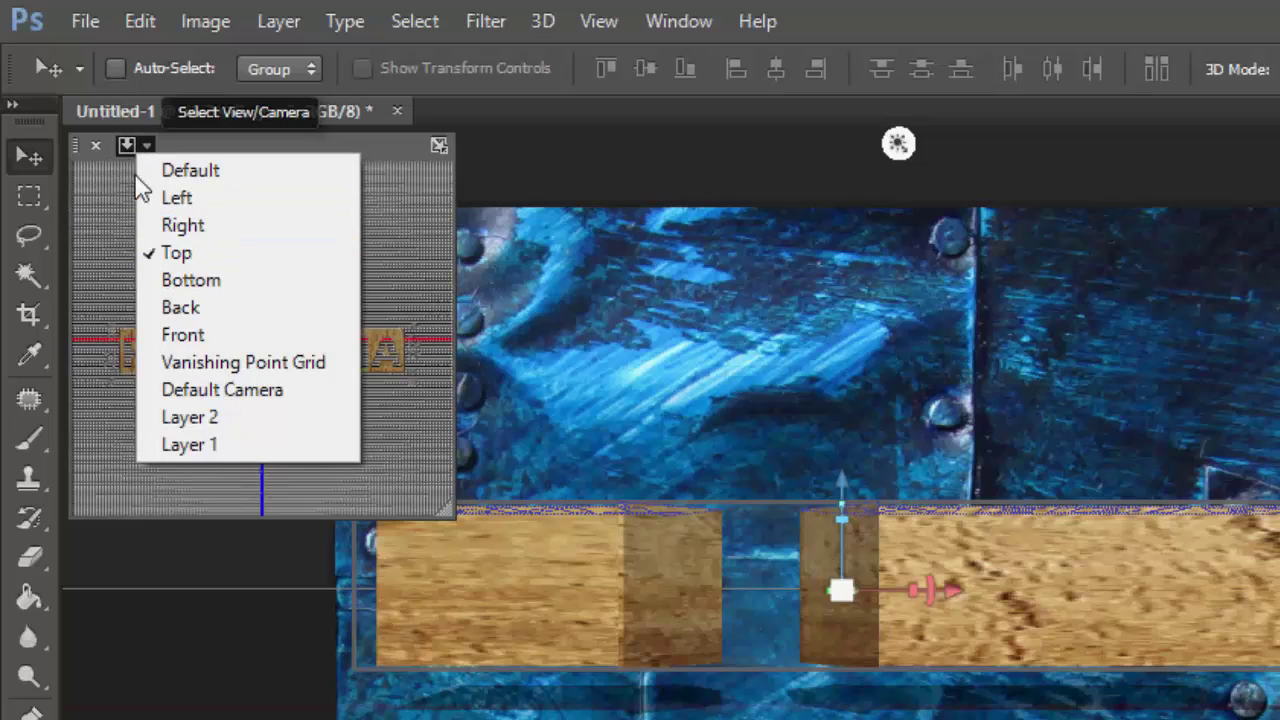
left_click(127, 147)
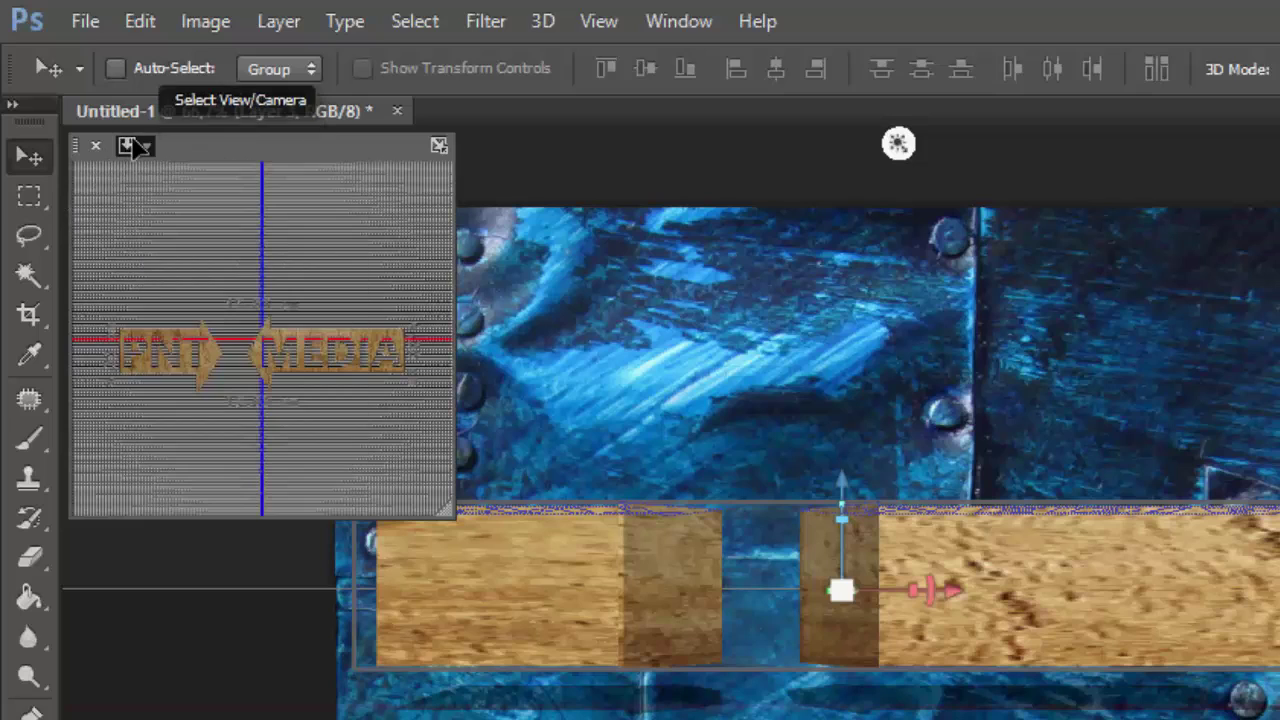
left_click(438, 146)
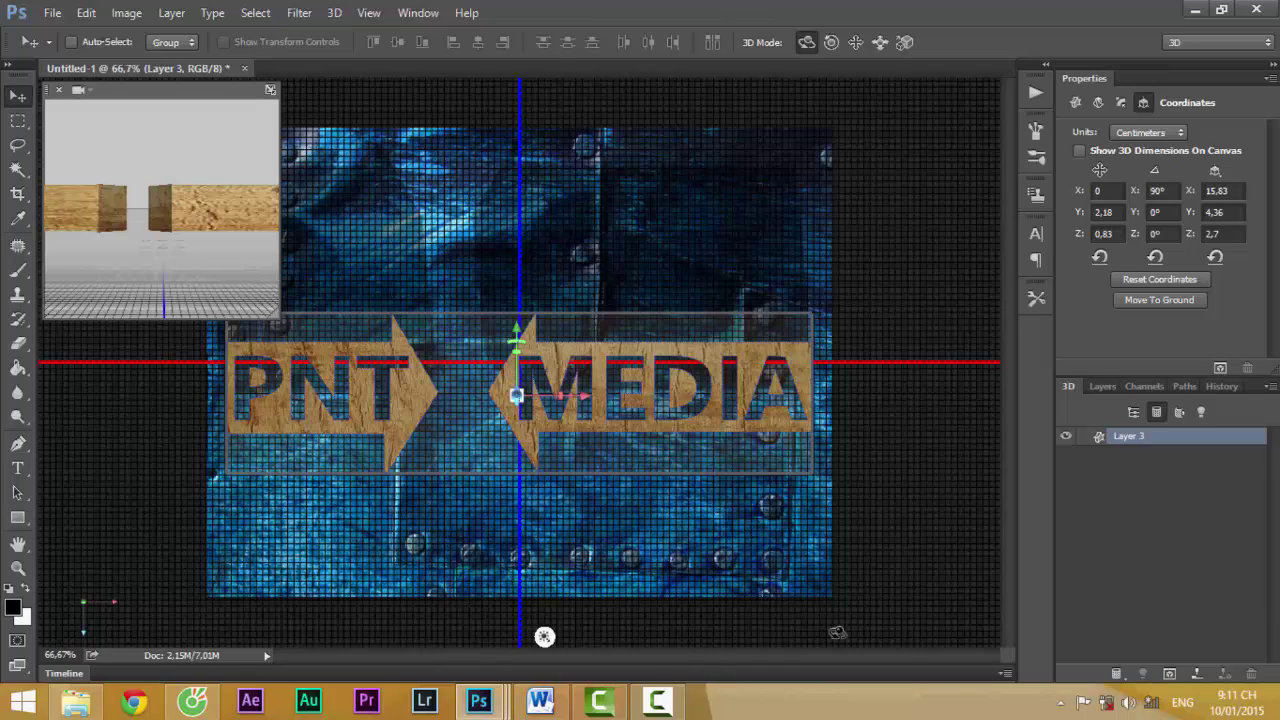
- Show the Layers panel and scroll through Layers 3, 2 and 1 with their textures
left_click(1093, 385)
scroll(1183, 520, "down", 1)
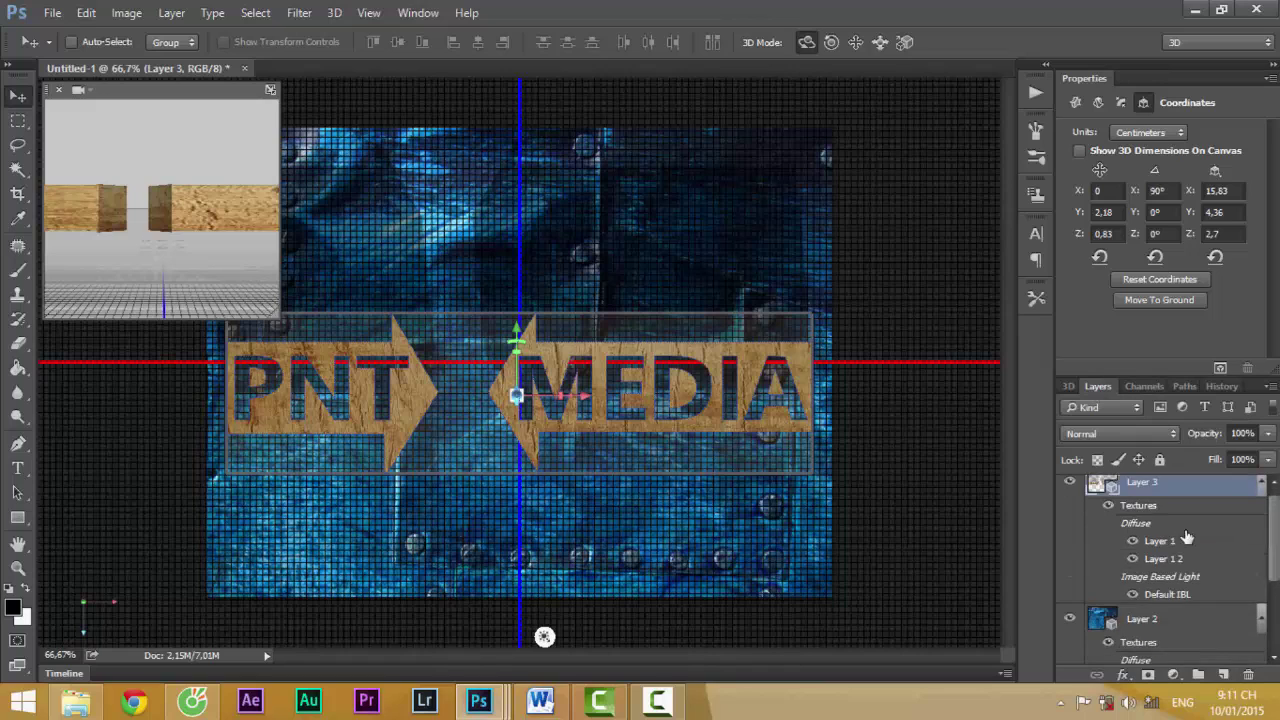
scroll(1181, 542, "up", 1)
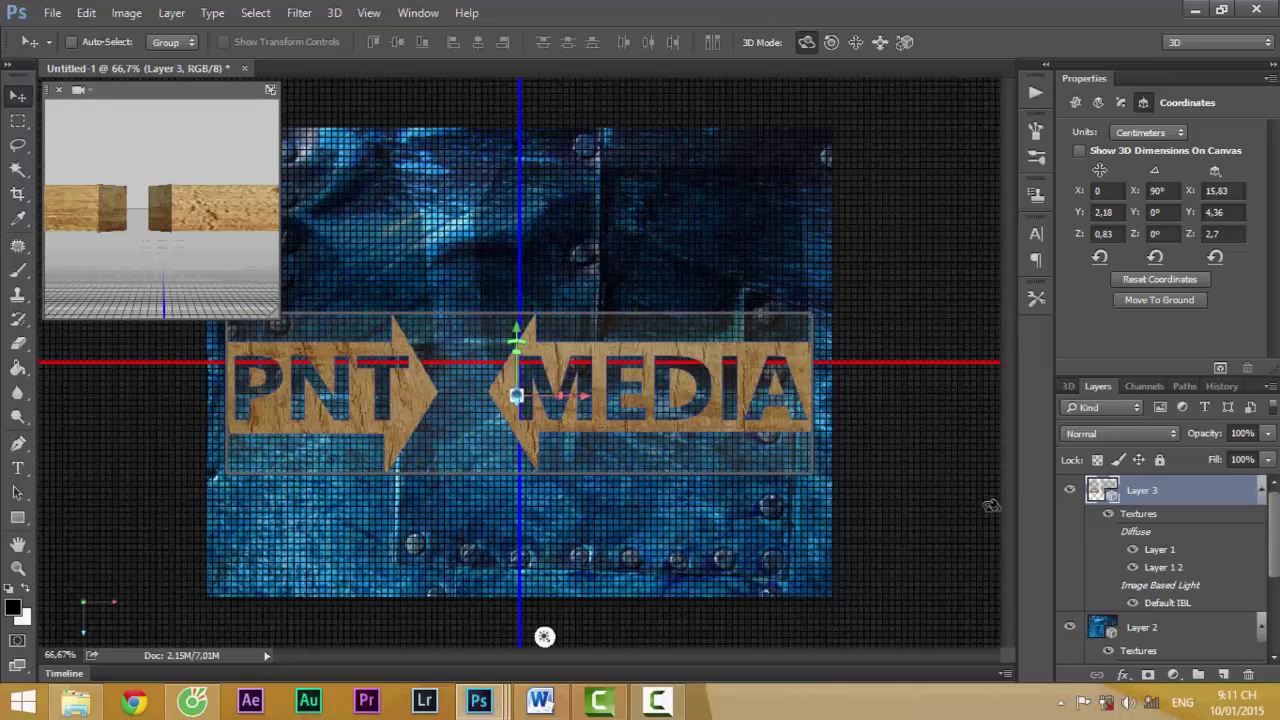
key("super+c")
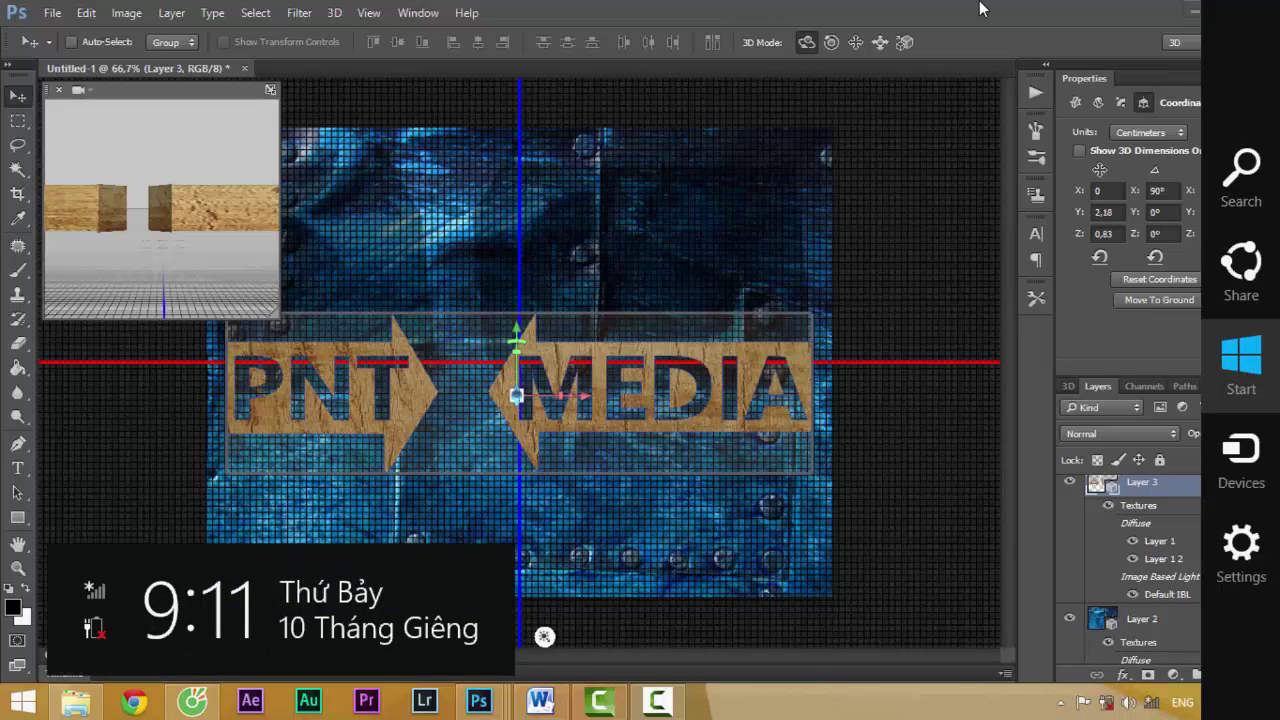
scroll(1204, 592, "down", 3)
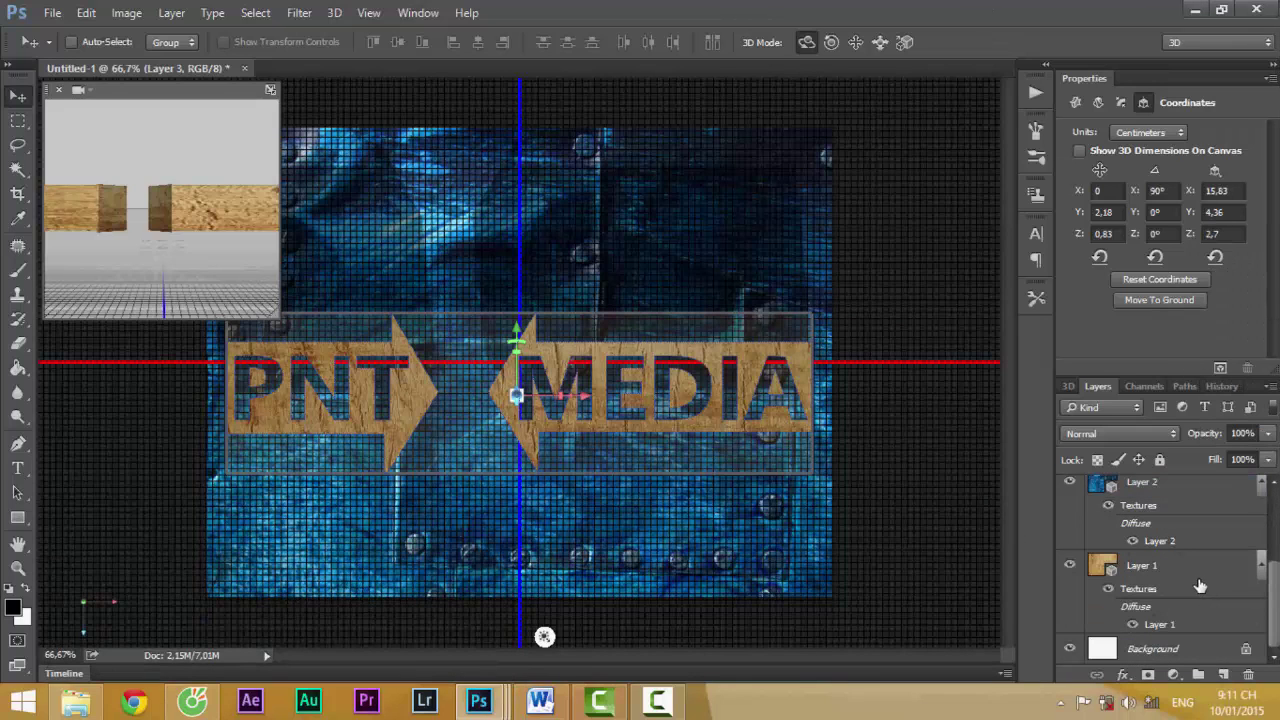
scroll(1197, 580, "up", 3)
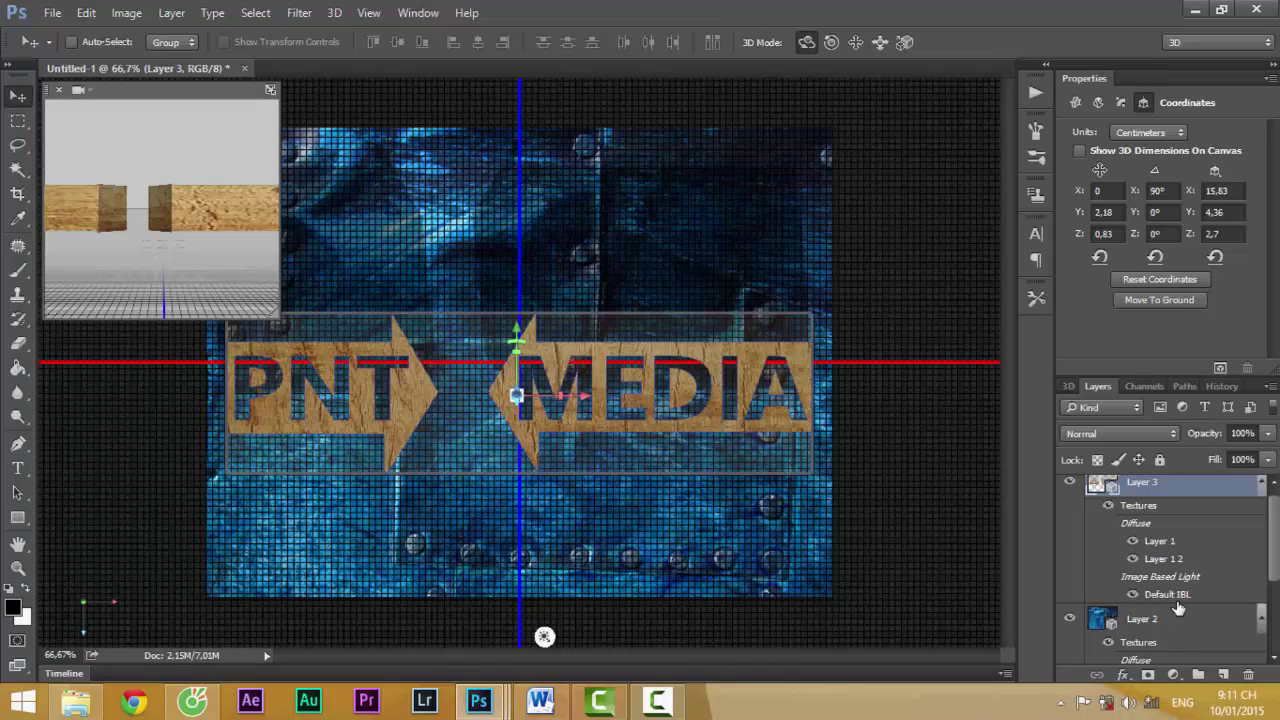
- Select Layer 3 and Layer 2 together and apply 3D > Merge 3D Layers
mouse_move(1103, 485)
left_click(1157, 619, "shift")
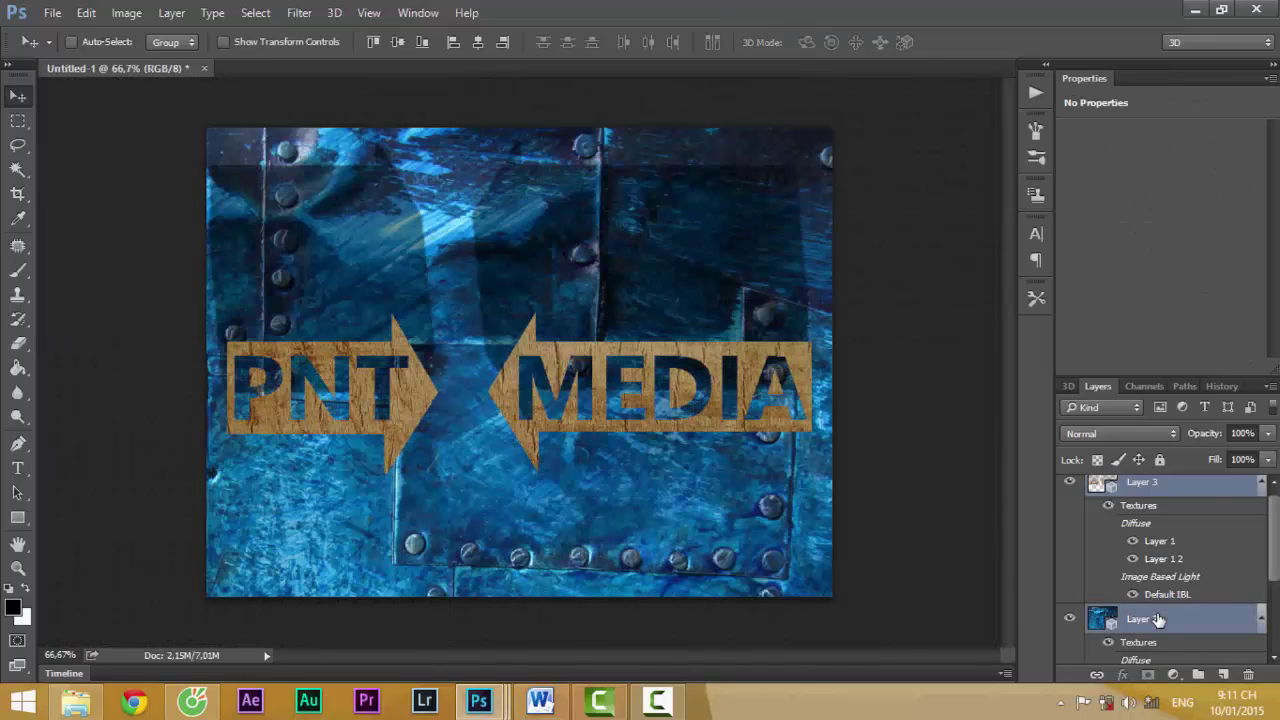
right_click(1218, 487)
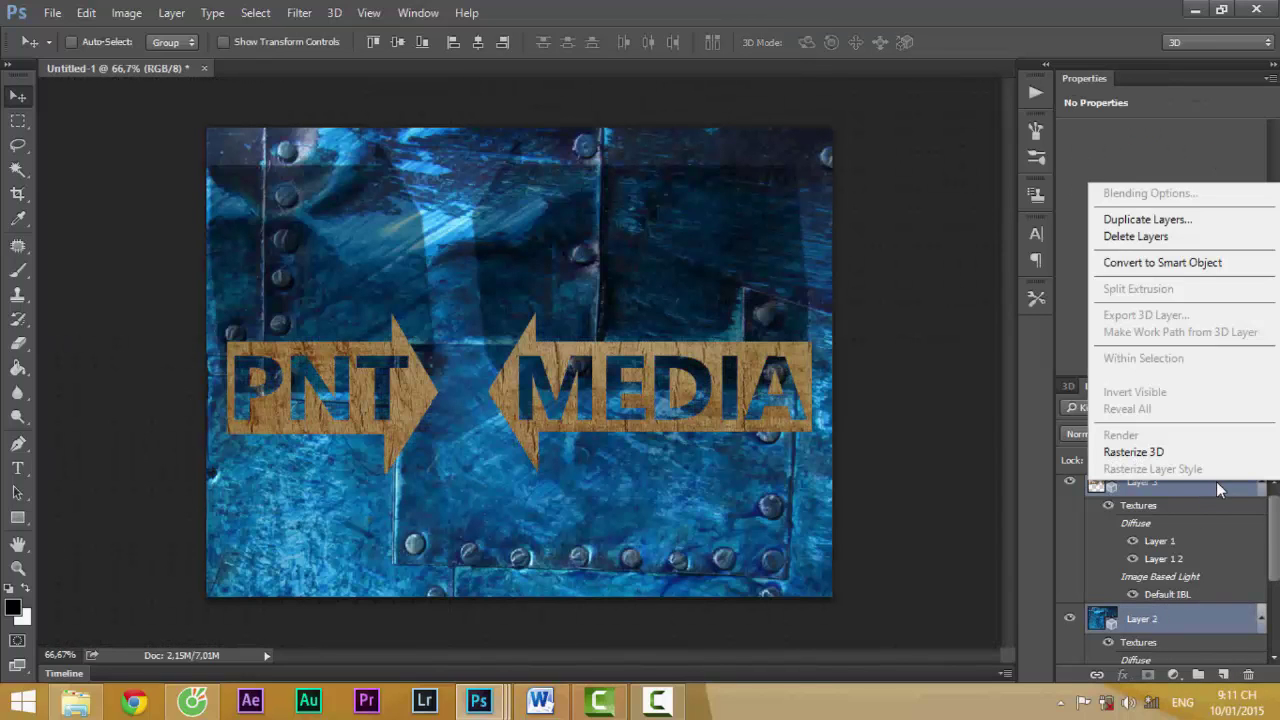
left_click(922, 8)
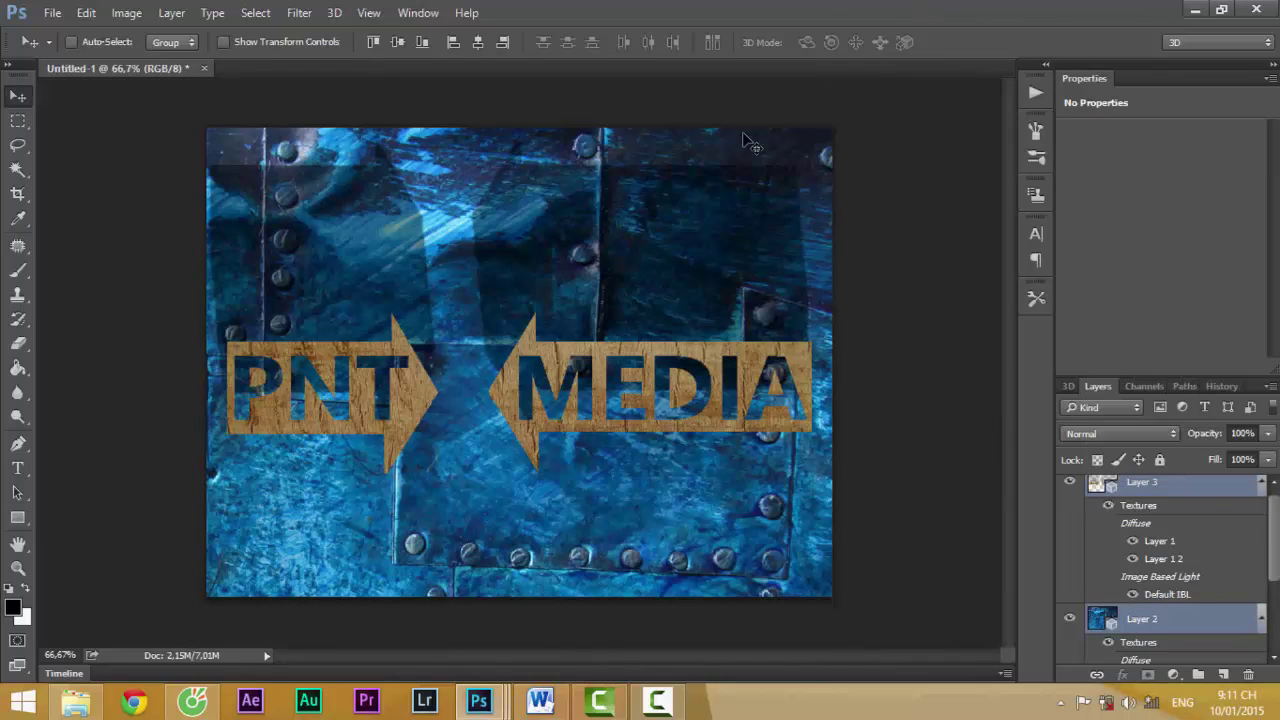
left_click(334, 13)
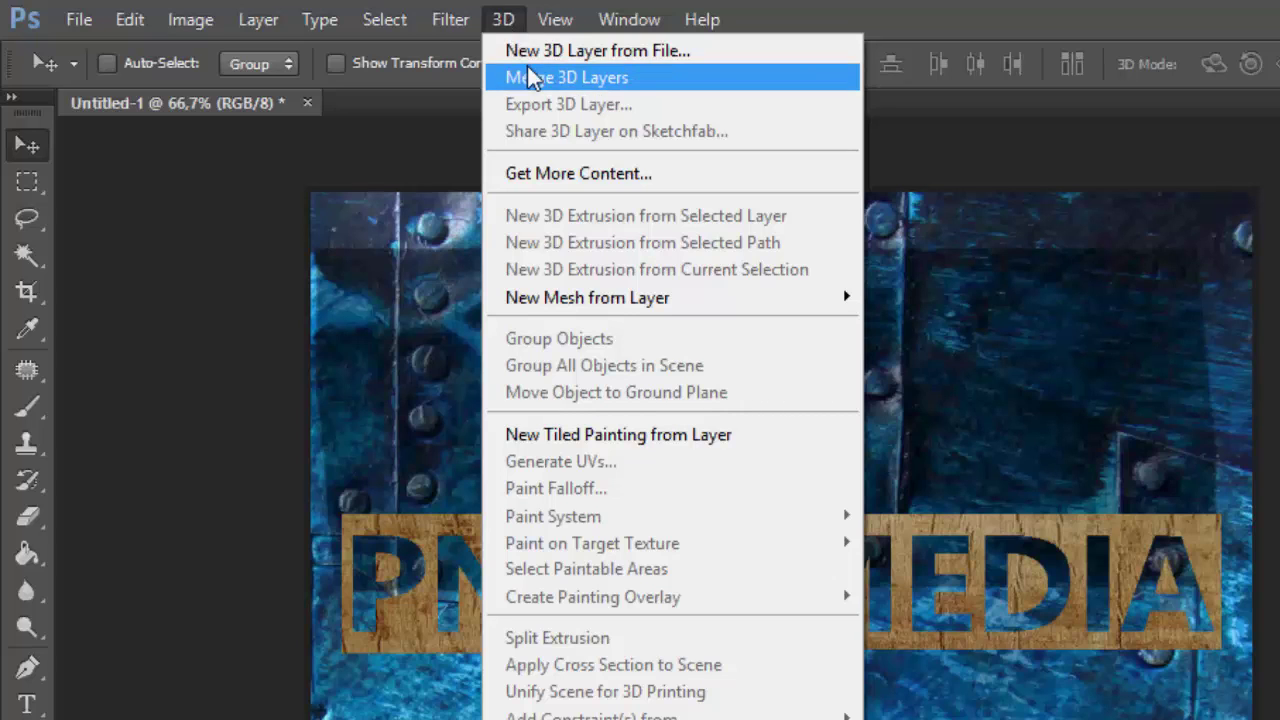
left_click(531, 77)
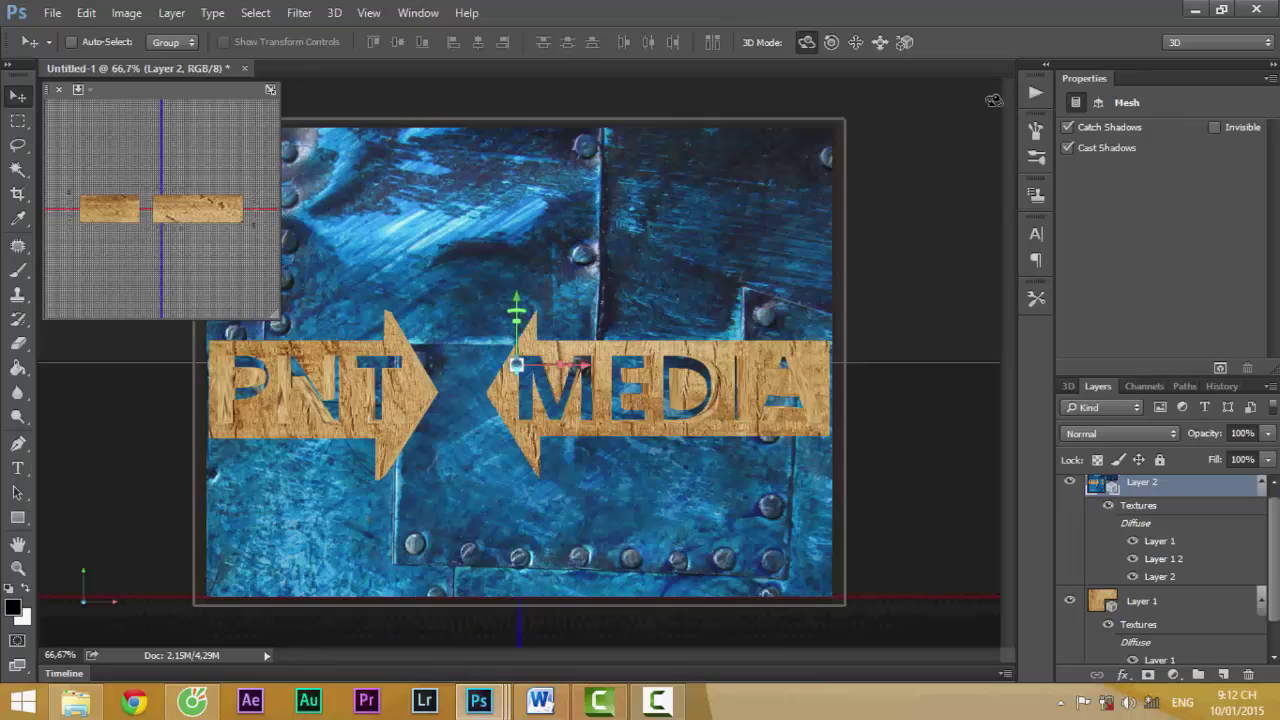
scroll(1215, 561, "up", 1)
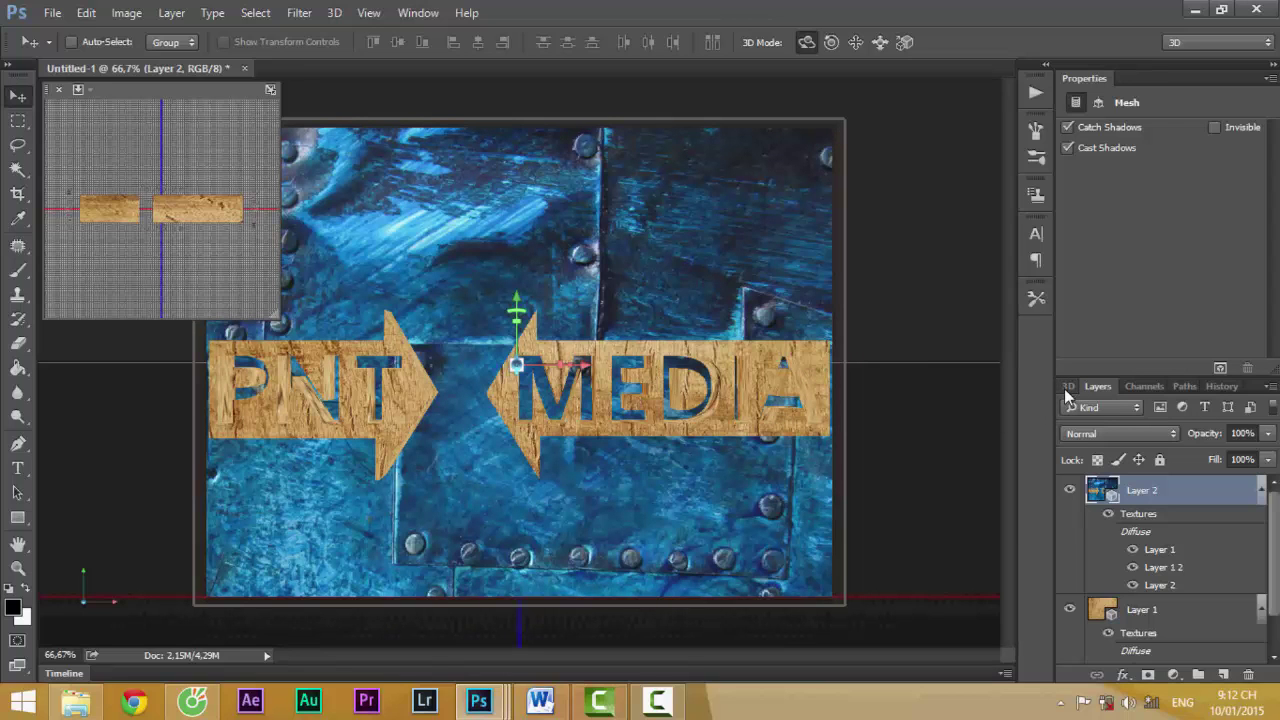
- Filter the 3D panel to Whole Scene and select Environment
left_click(1067, 386)
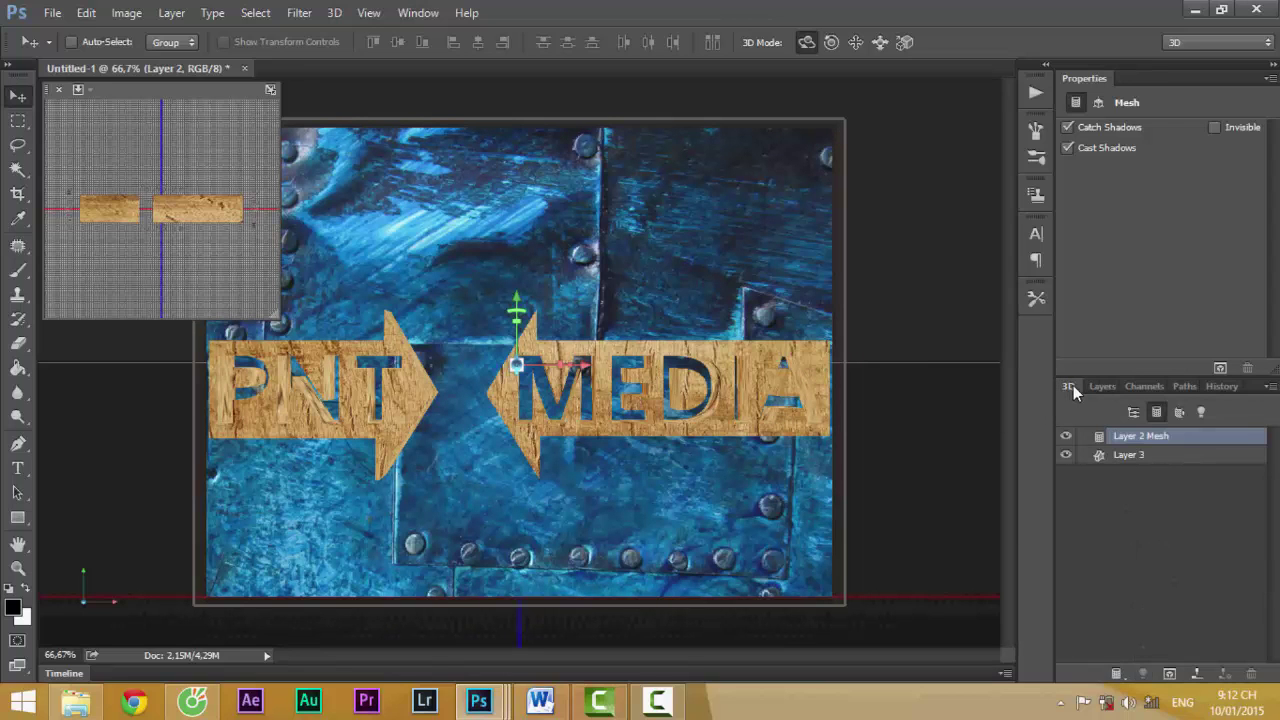
left_click(1085, 385)
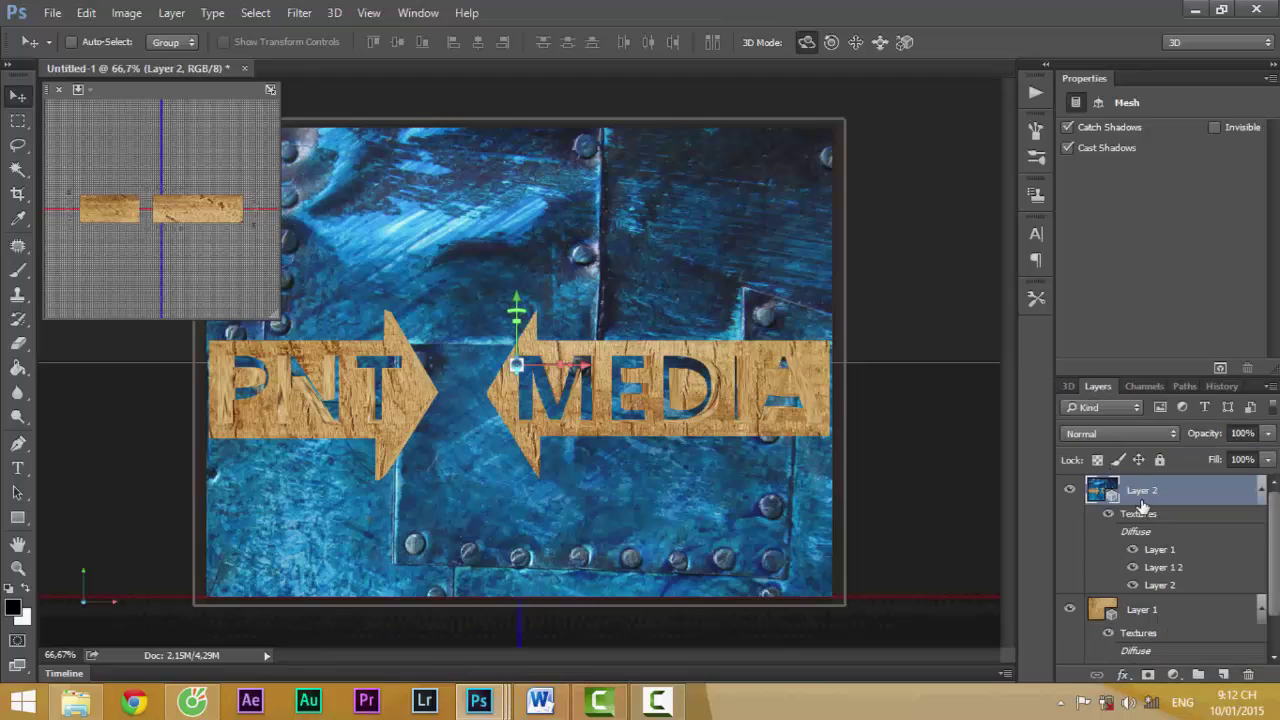
left_click(1074, 386)
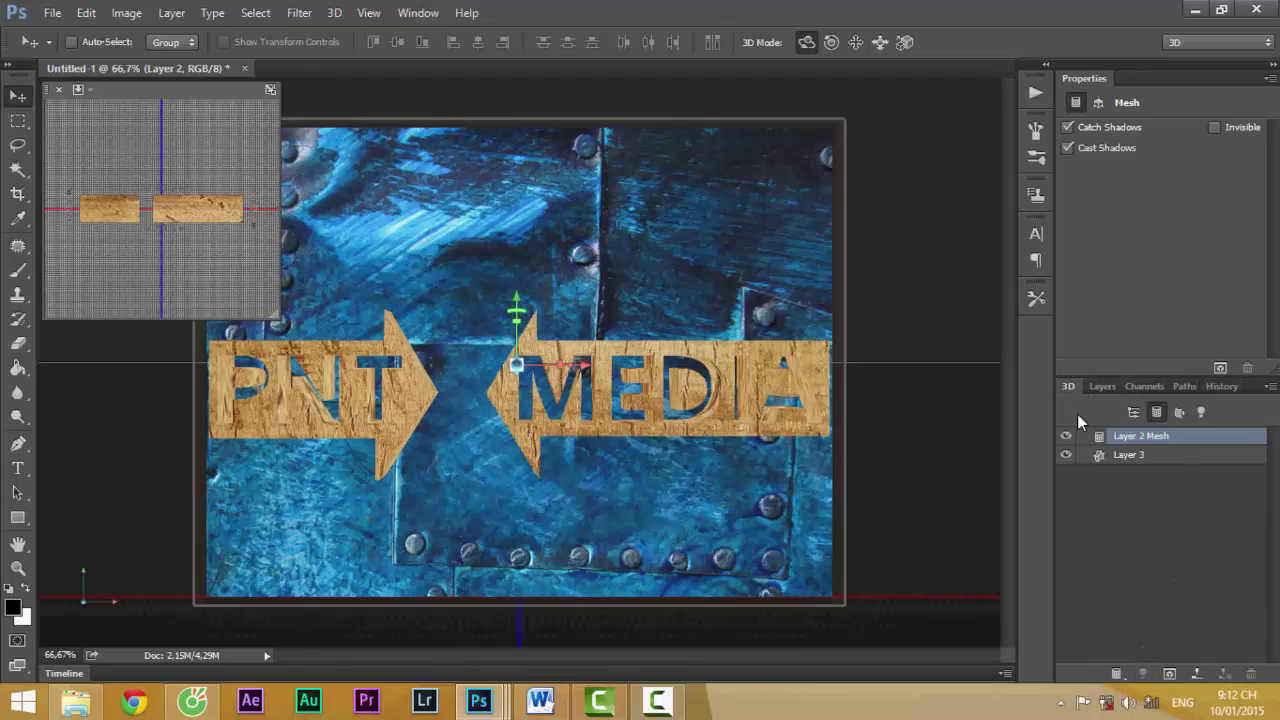
left_click(1136, 412)
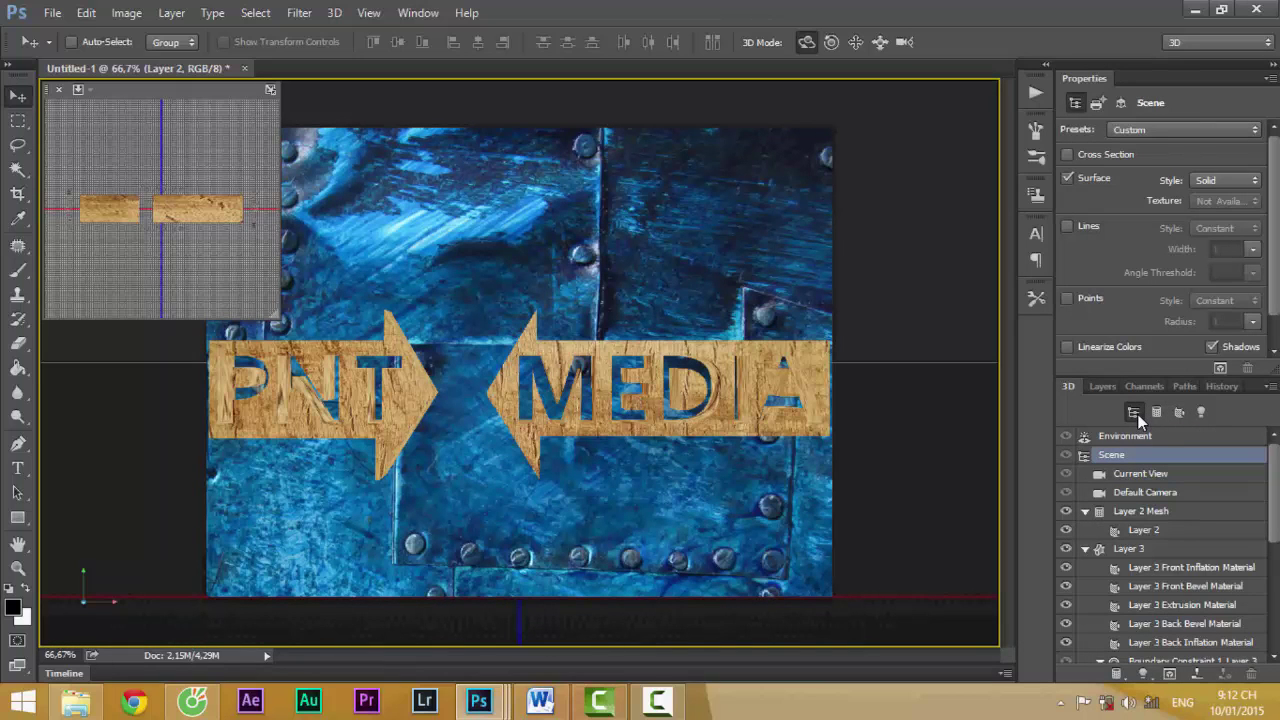
left_click(1123, 437)
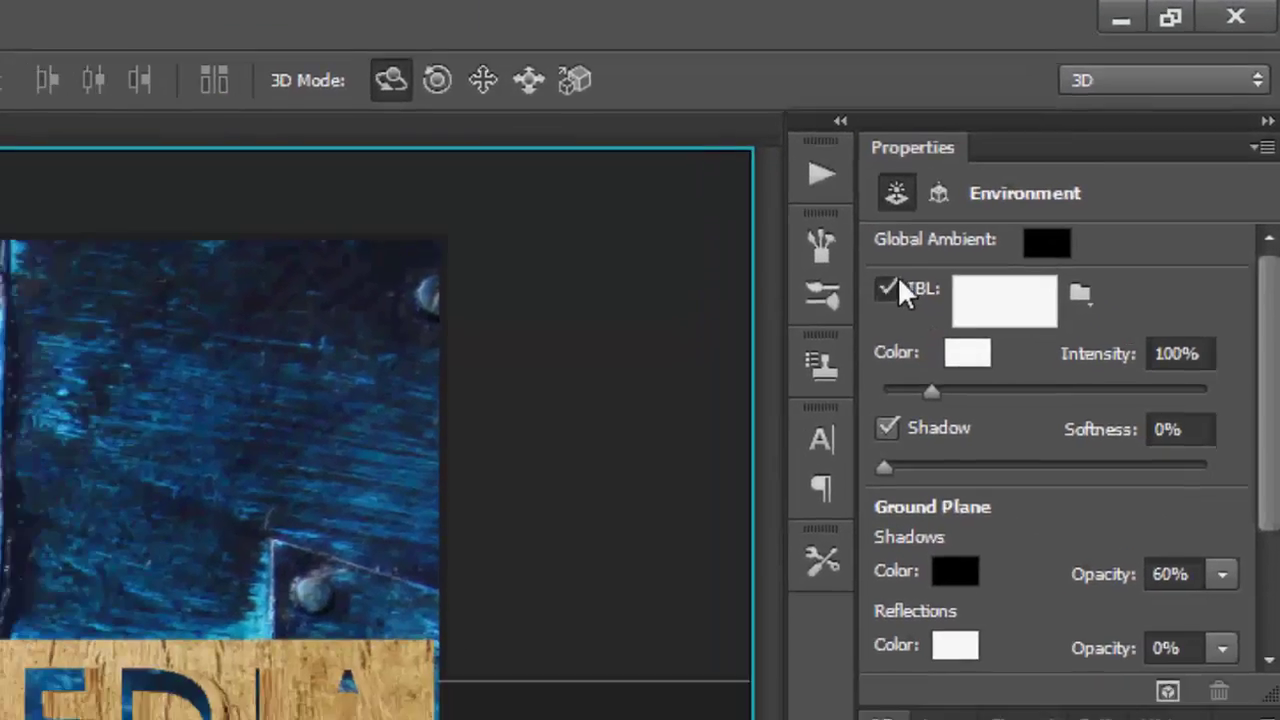
- Turn off IBL, filter the 3D panel to Lights, and show the new-light options
left_click(1073, 155)
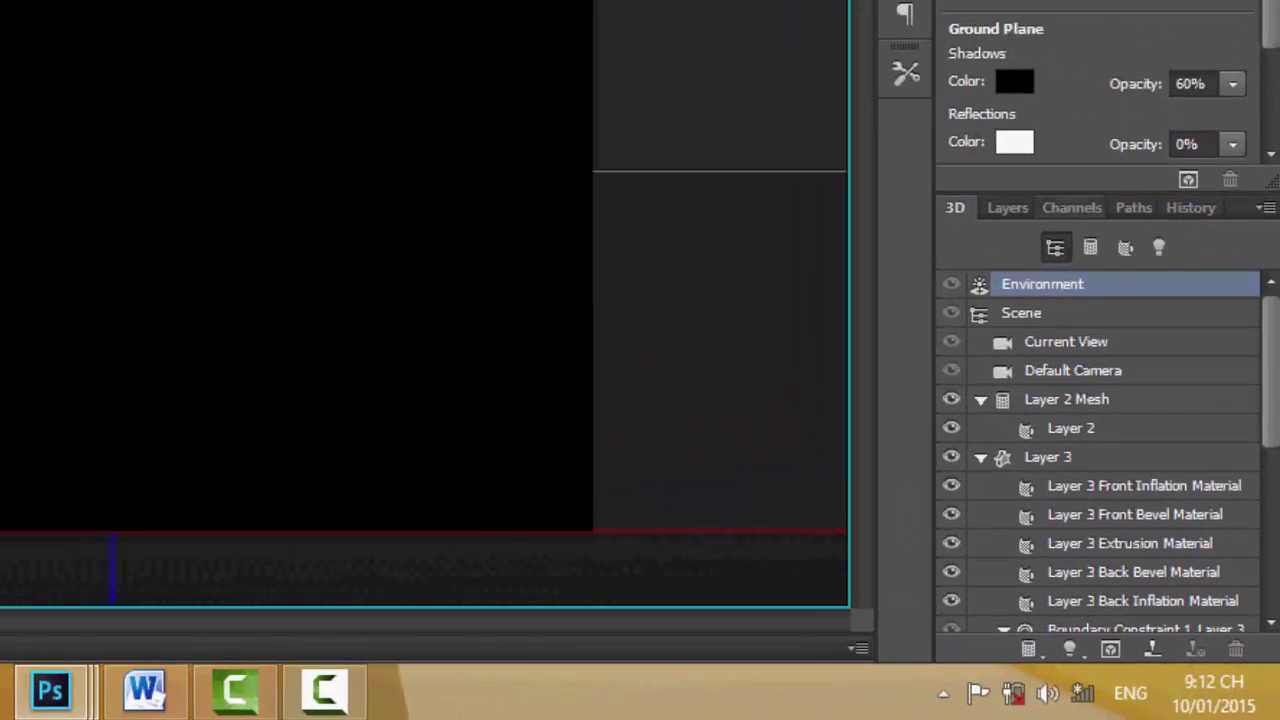
left_click(1157, 250)
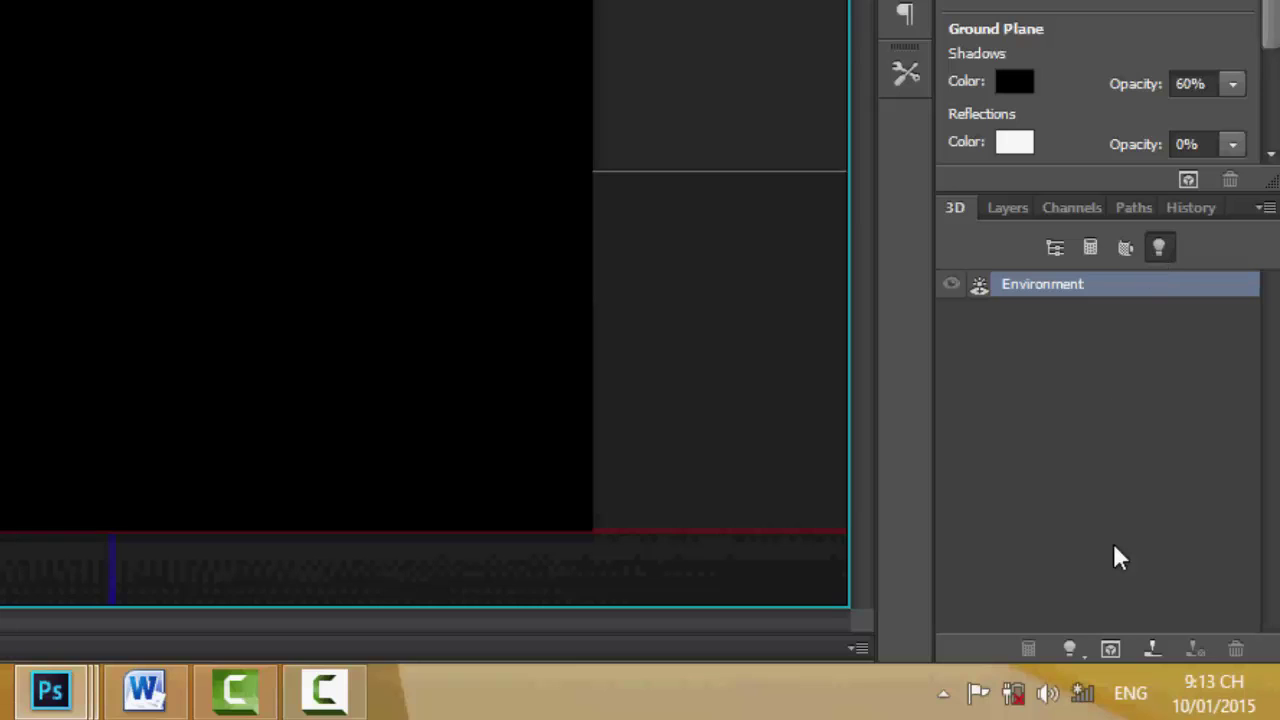
left_click(1075, 648)
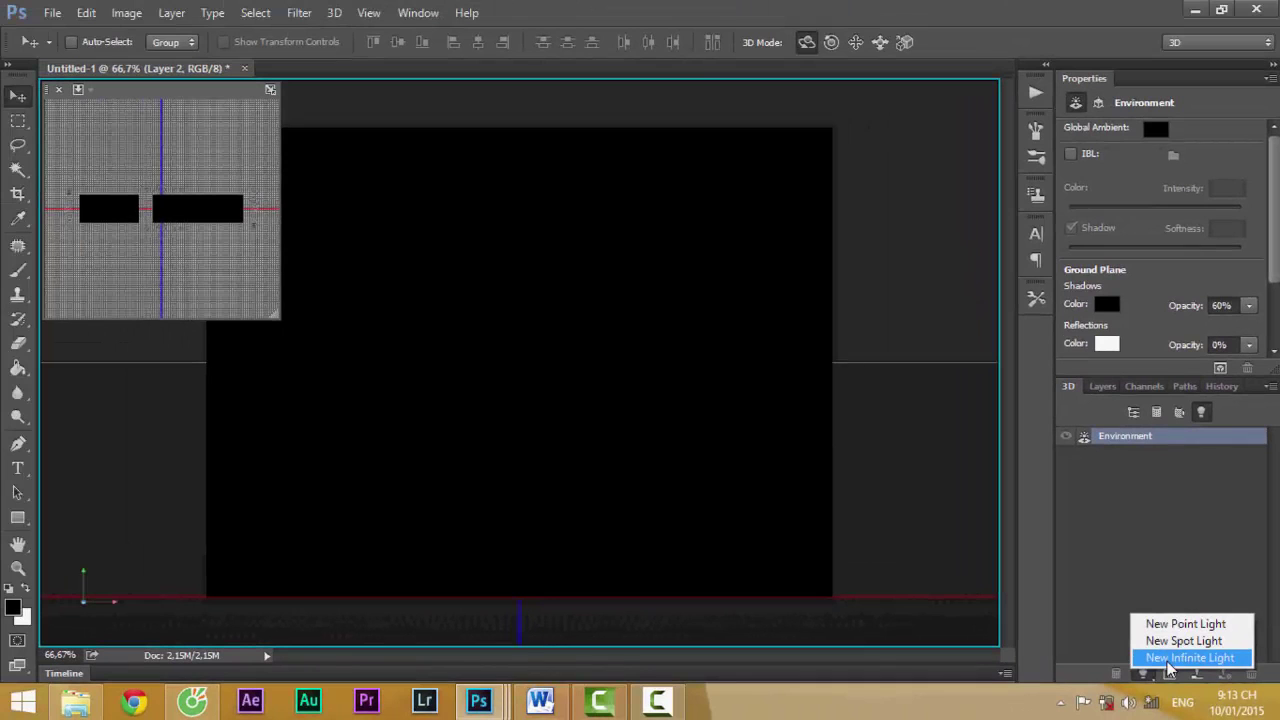
- Add an infinite light and angle it so the arrows cast shadows onto the metal
left_click(1168, 659)
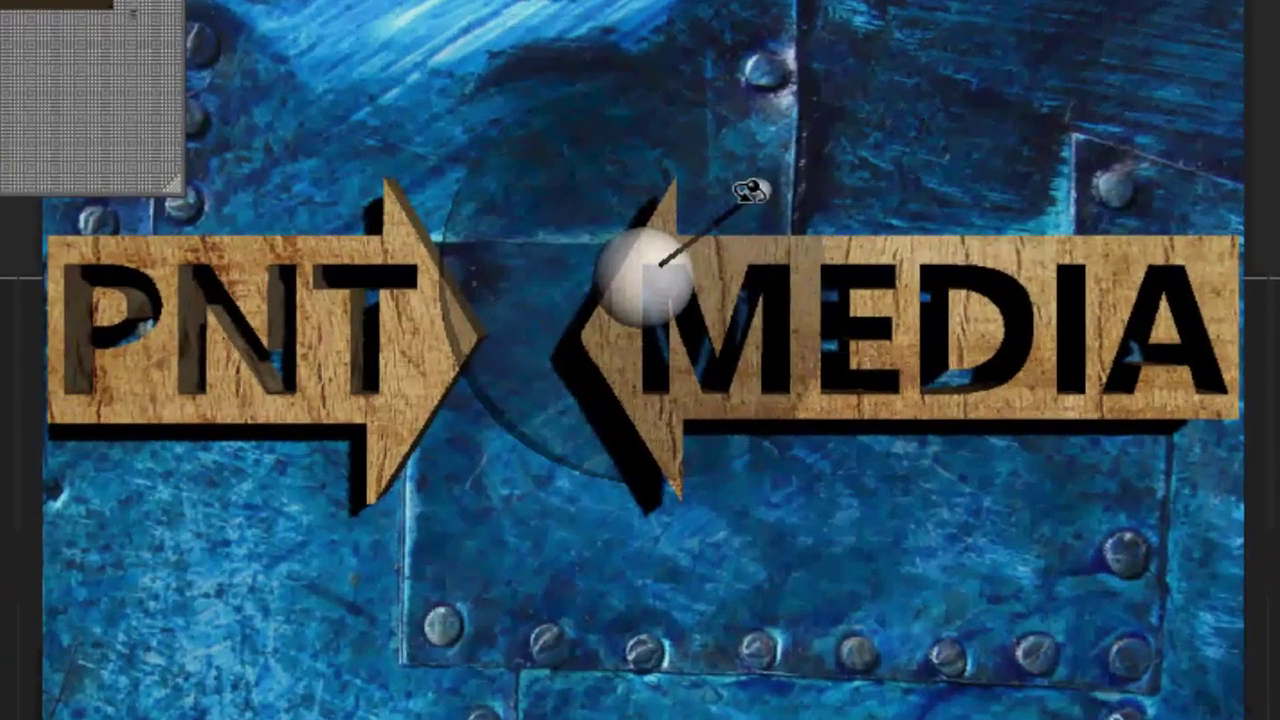
mouse_move(752, 192)
left_mouse_down()
mouse_move(766, 106)
mouse_move(734, 89)
mouse_move(834, 91)
mouse_move(917, 37)
mouse_move(829, 49)
mouse_move(683, 40)
mouse_move(705, 20)
mouse_move(737, 20)
mouse_move(757, 60)
left_mouse_up()
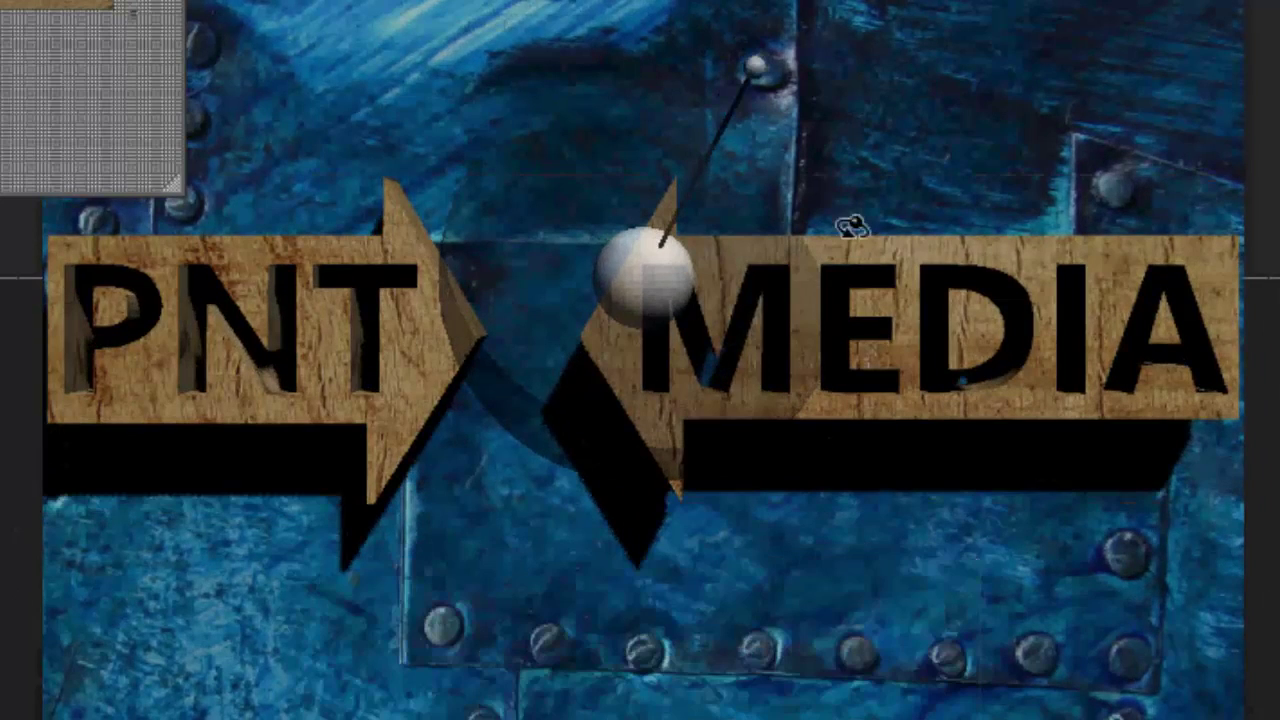
mouse_move(762, 63)
left_mouse_down()
mouse_move(829, 49)
mouse_move(691, 37)
mouse_move(712, 10)
mouse_move(733, 85)
mouse_move(762, 126)
mouse_move(714, 182)
left_mouse_up()
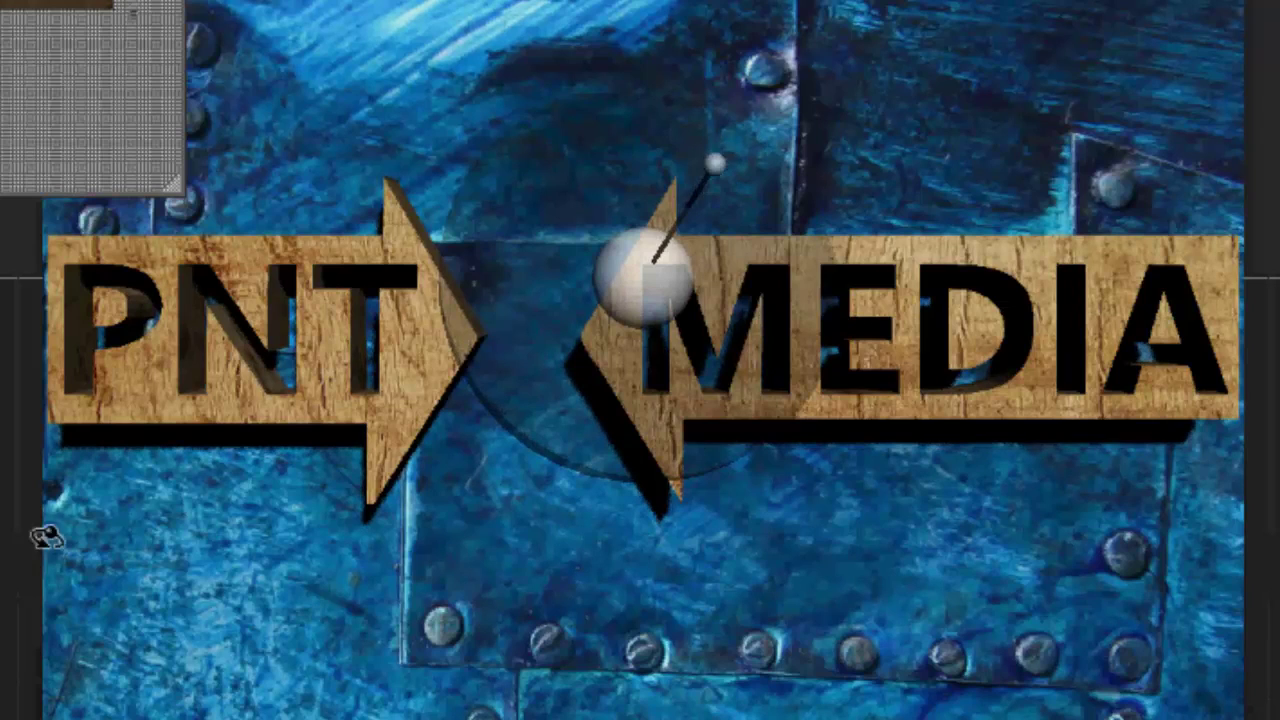
key("Return")
- Zoom into the PNT lettering, then zoom back out to the full image
key("z")
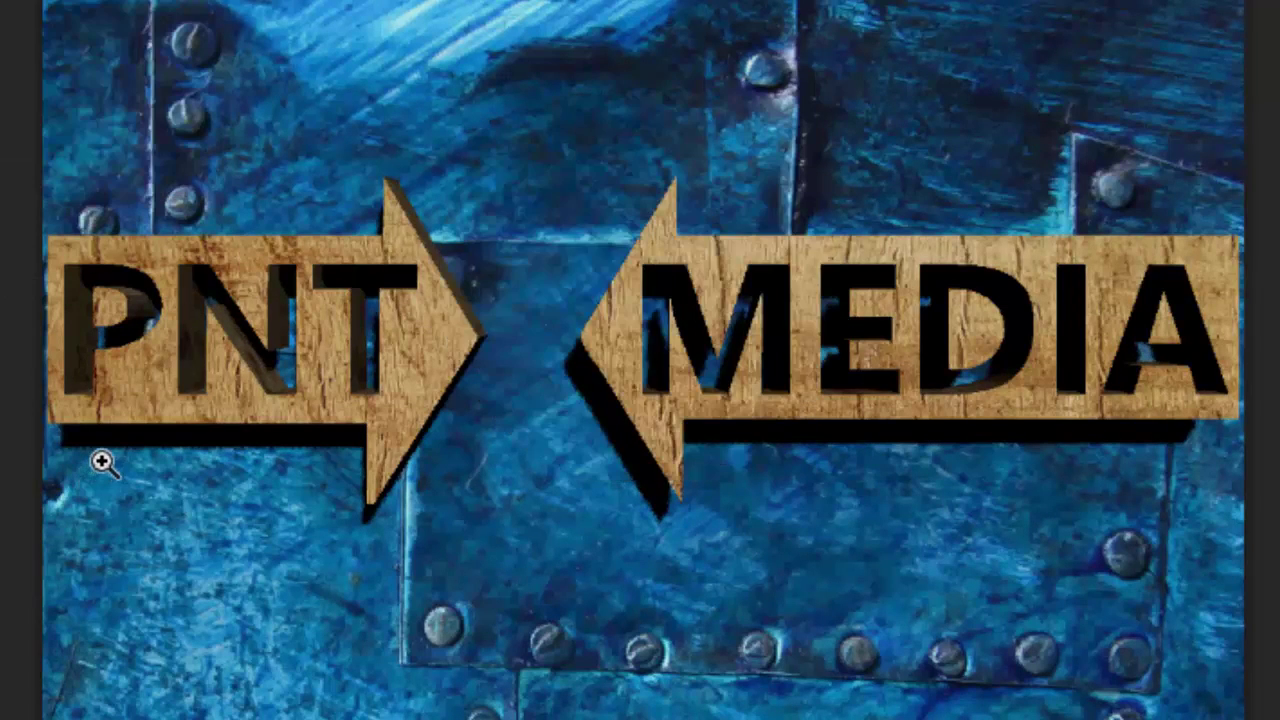
left_click(97, 457)
left_click(178, 443)
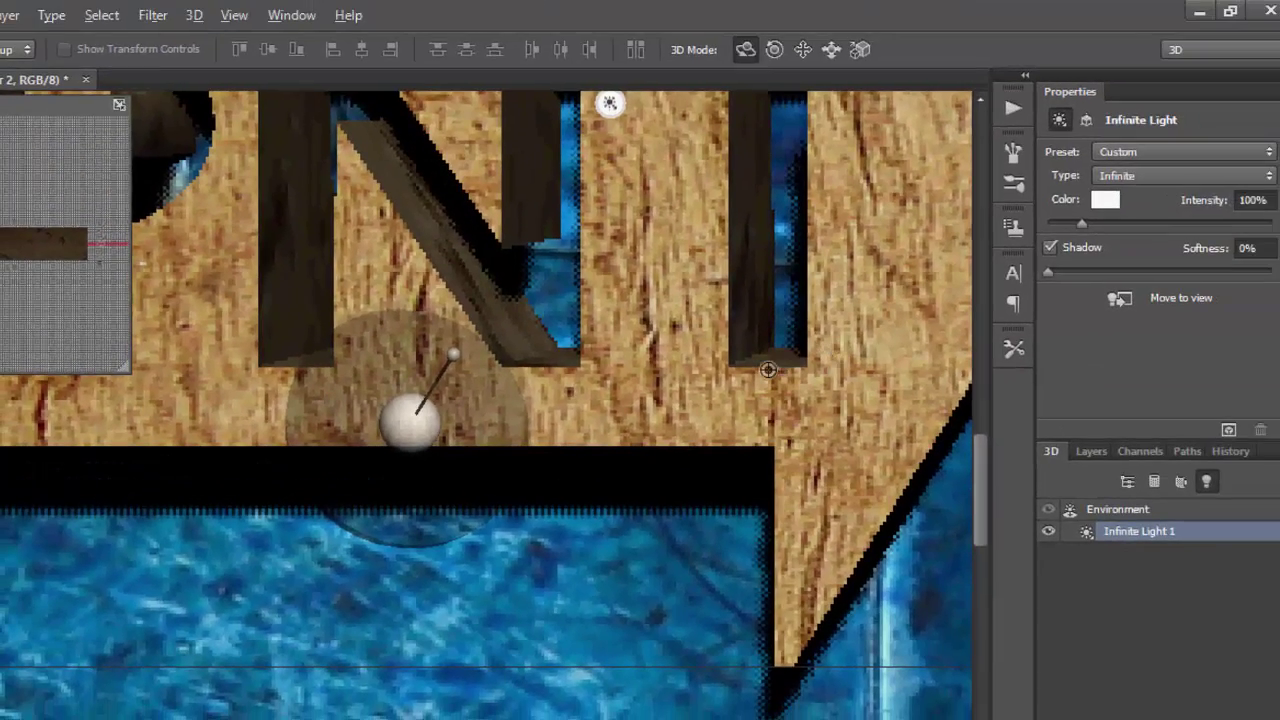
key("z")
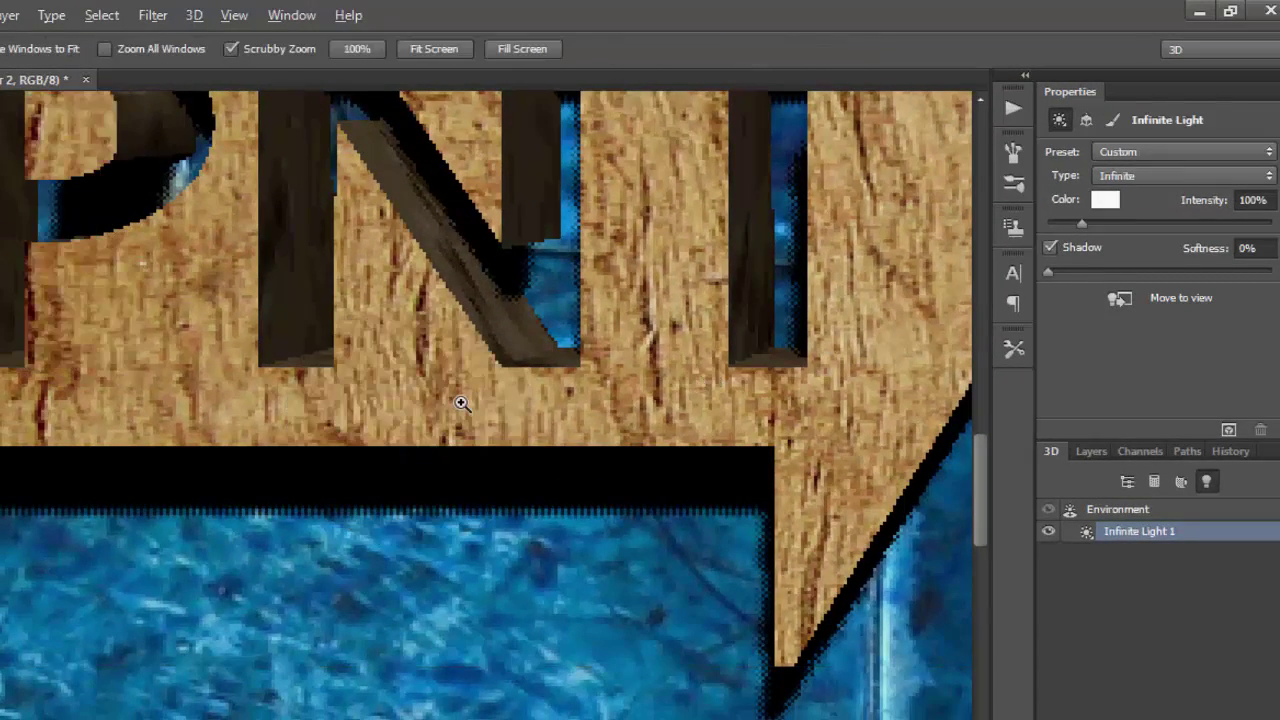
left_click(461, 403, "alt")
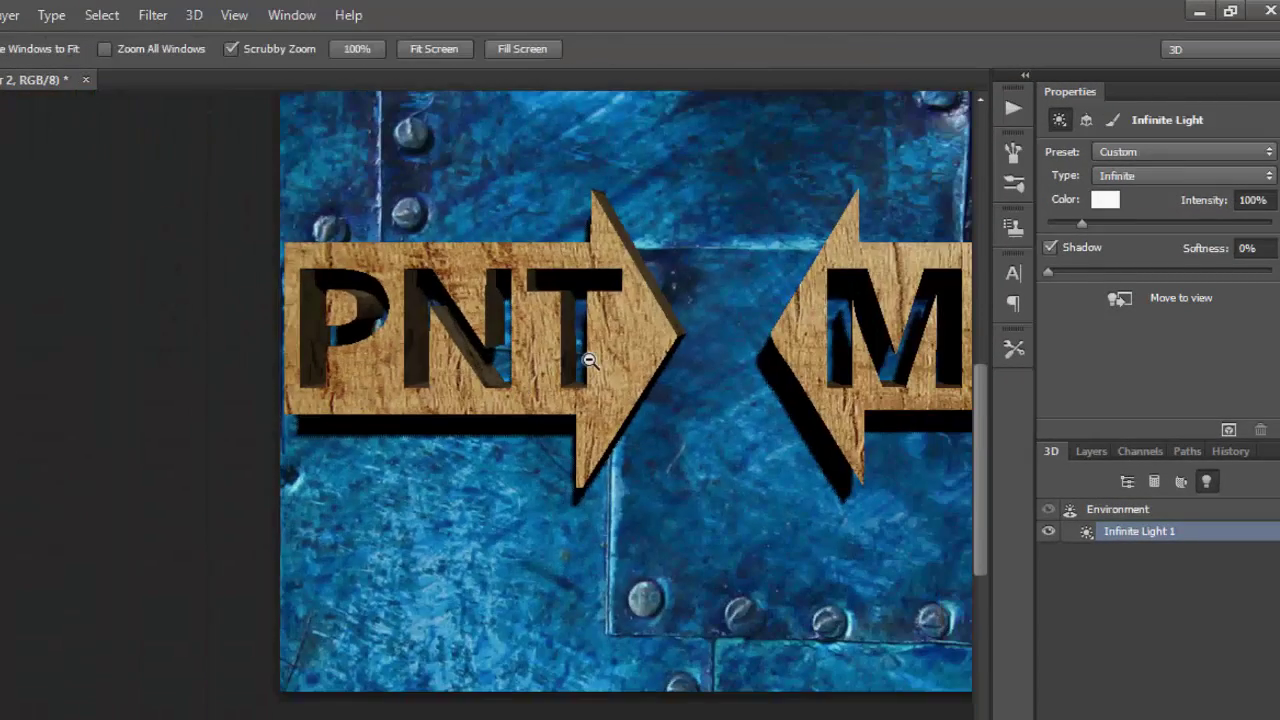
left_click(595, 362, "alt")
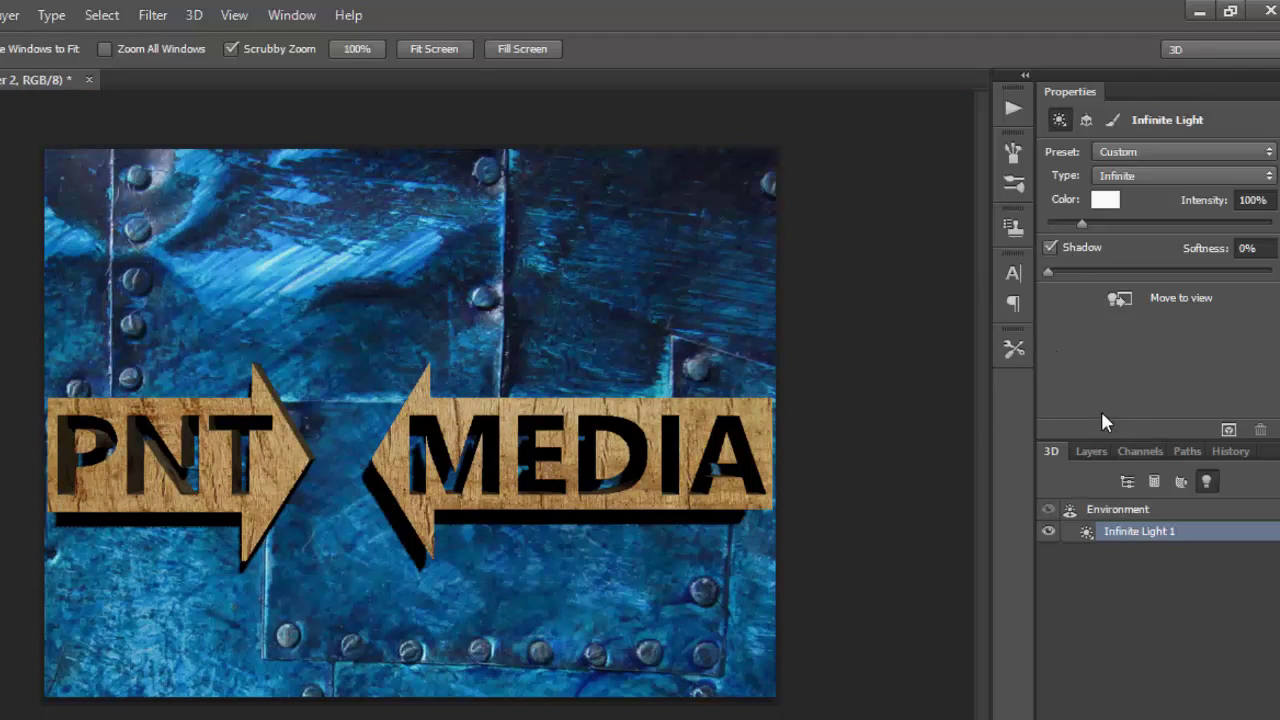
- Browse the Layers and 3D panels, then select Infinite Light 1 to see its settings
left_click(1089, 452)
left_click(1052, 452)
left_click(1127, 481)
left_click(1134, 533)
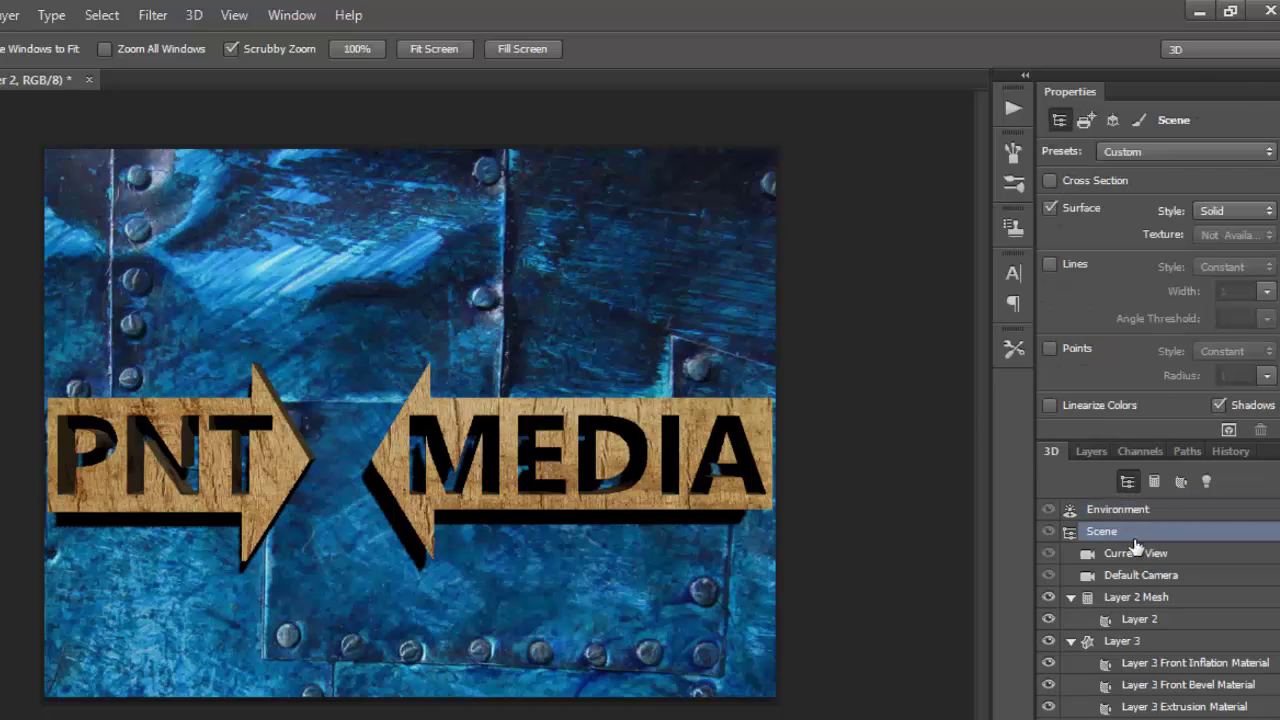
left_click(1128, 640)
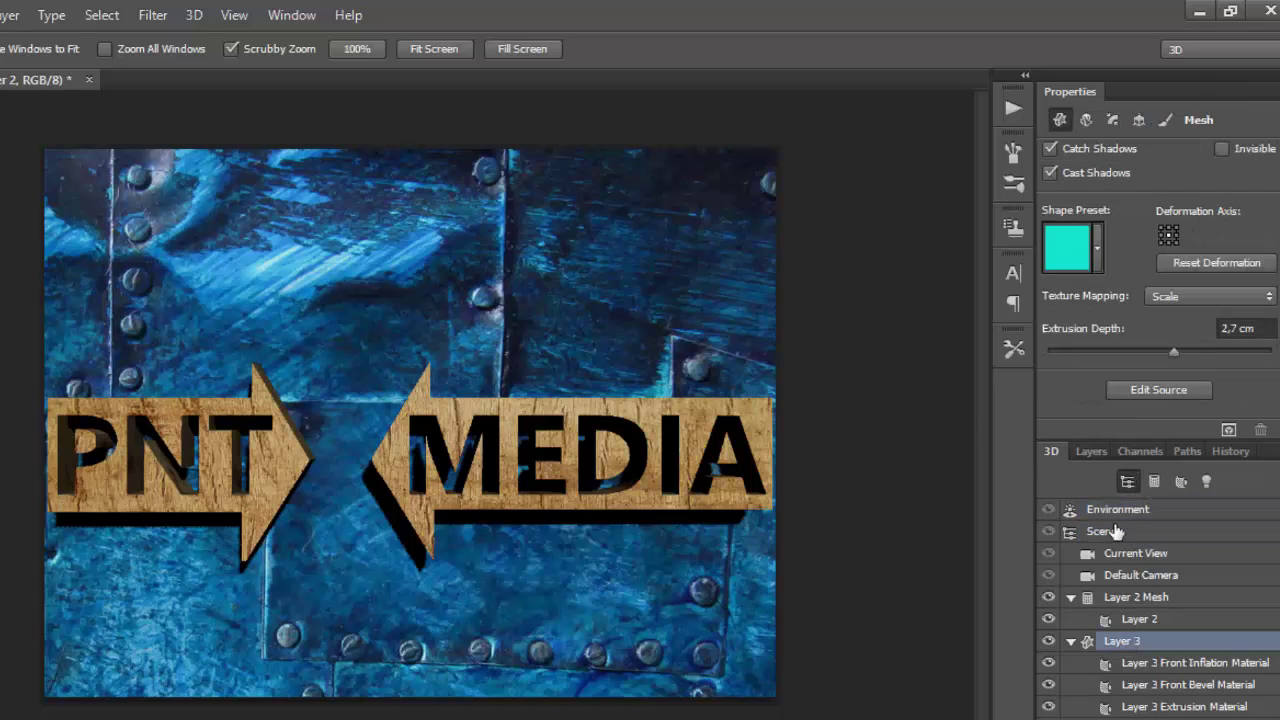
left_click(1088, 451)
left_click(1051, 451)
left_click(1094, 503)
left_click(1207, 482)
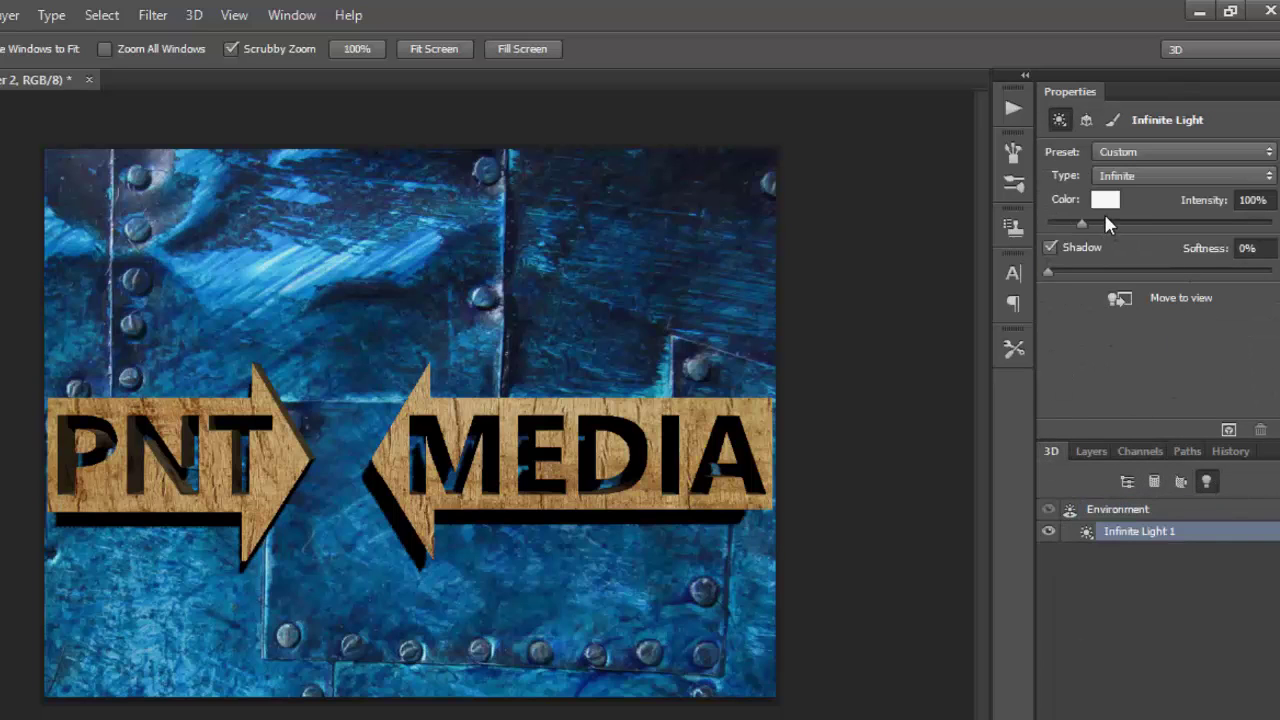
- Give Infinite Light 1 30% shadow softness and 150% intensity
left_click(1245, 247)
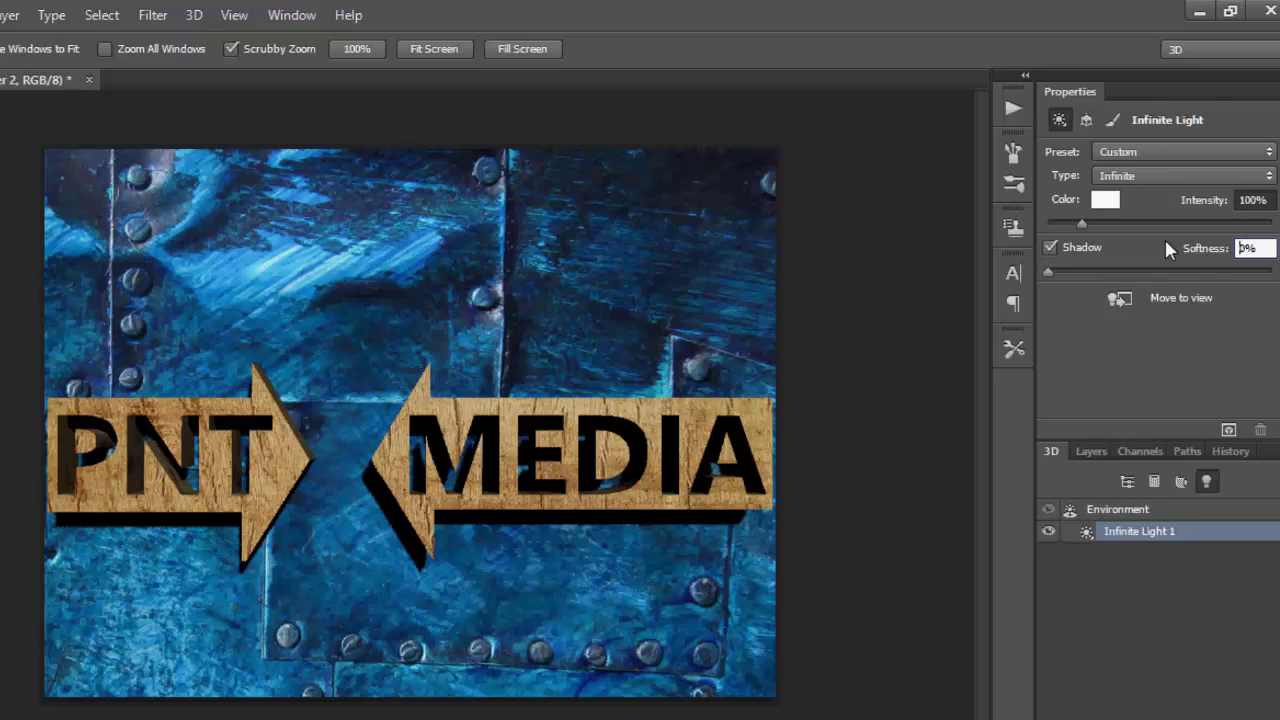
double_click(1256, 246)
type("30")
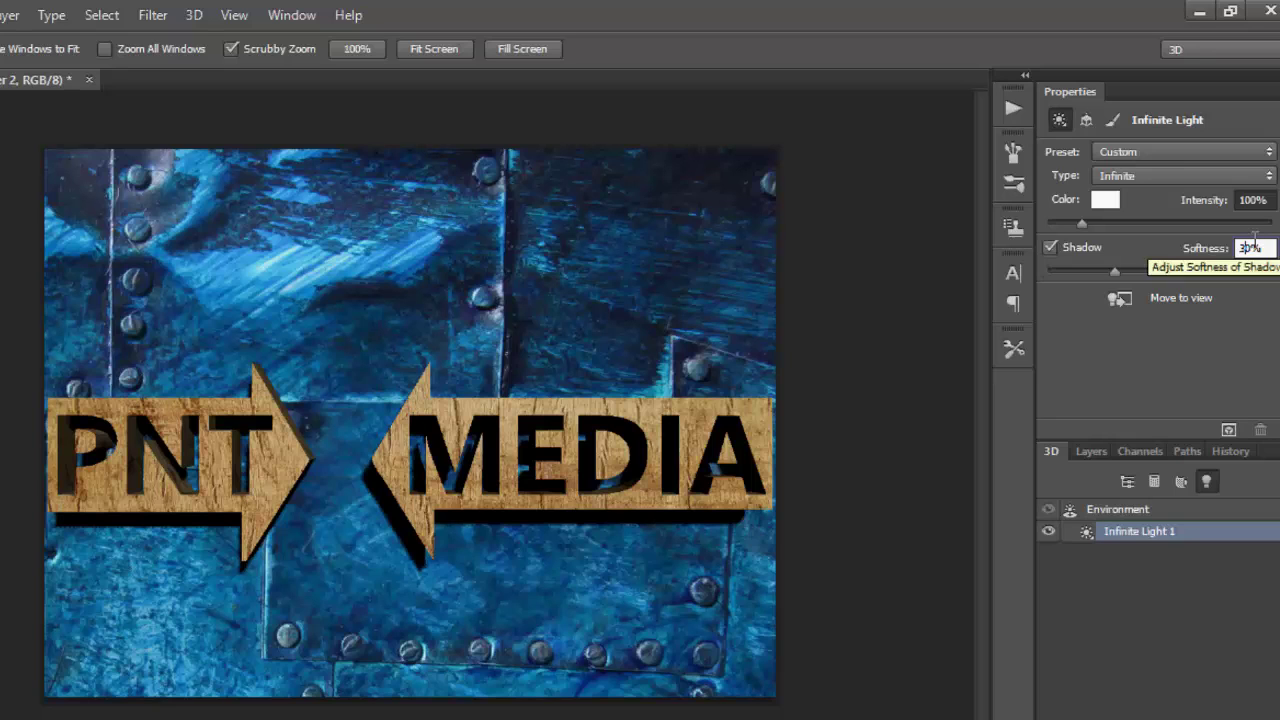
key("Return")
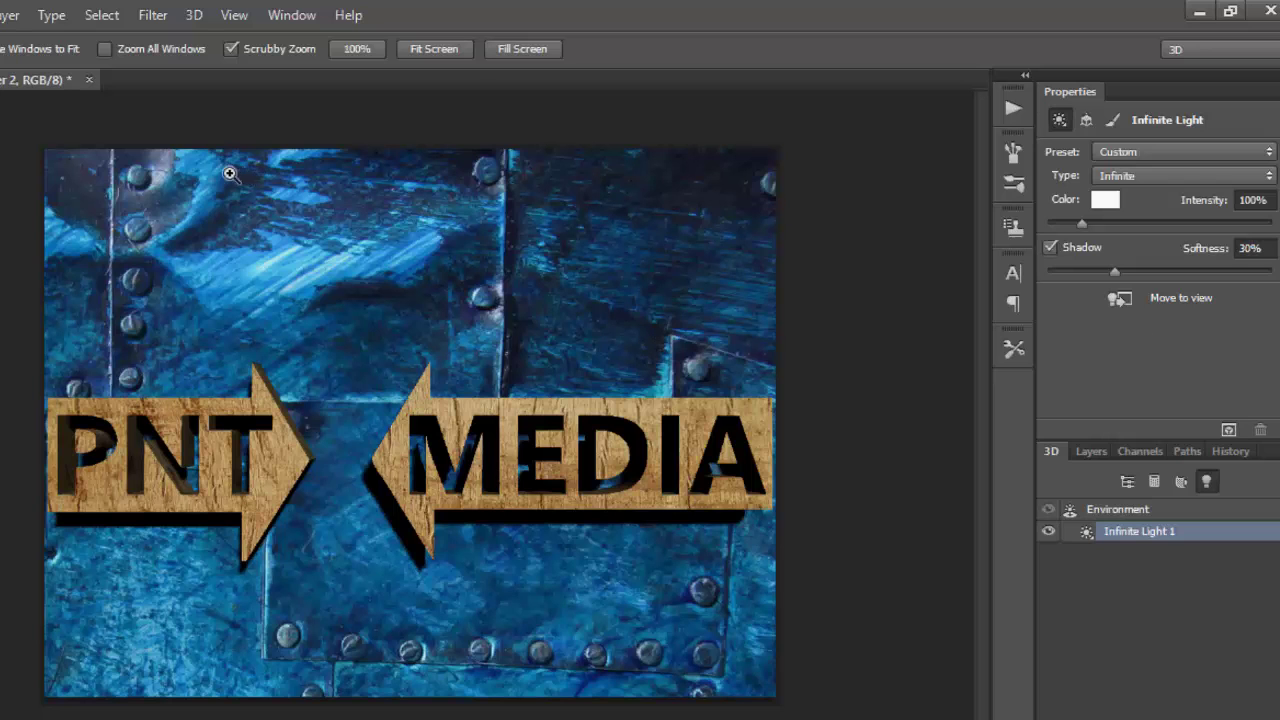
left_click_drag(1083, 224, 1100, 224)
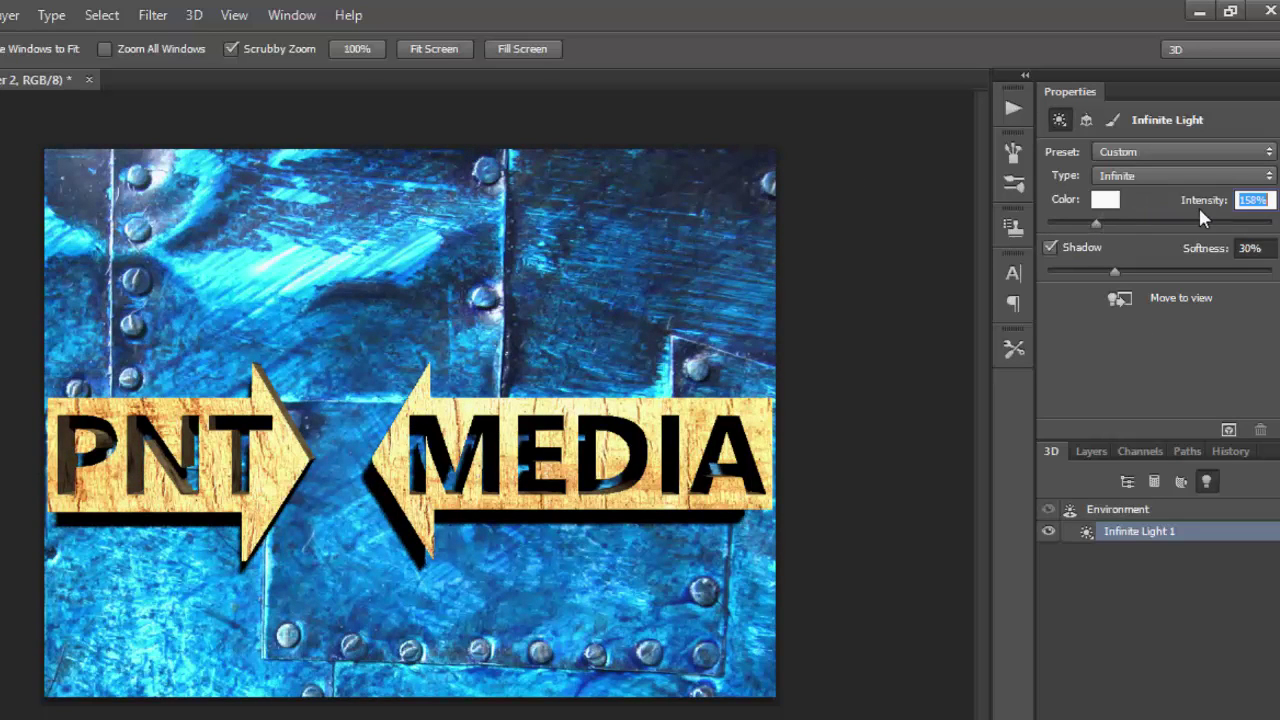
type("150")
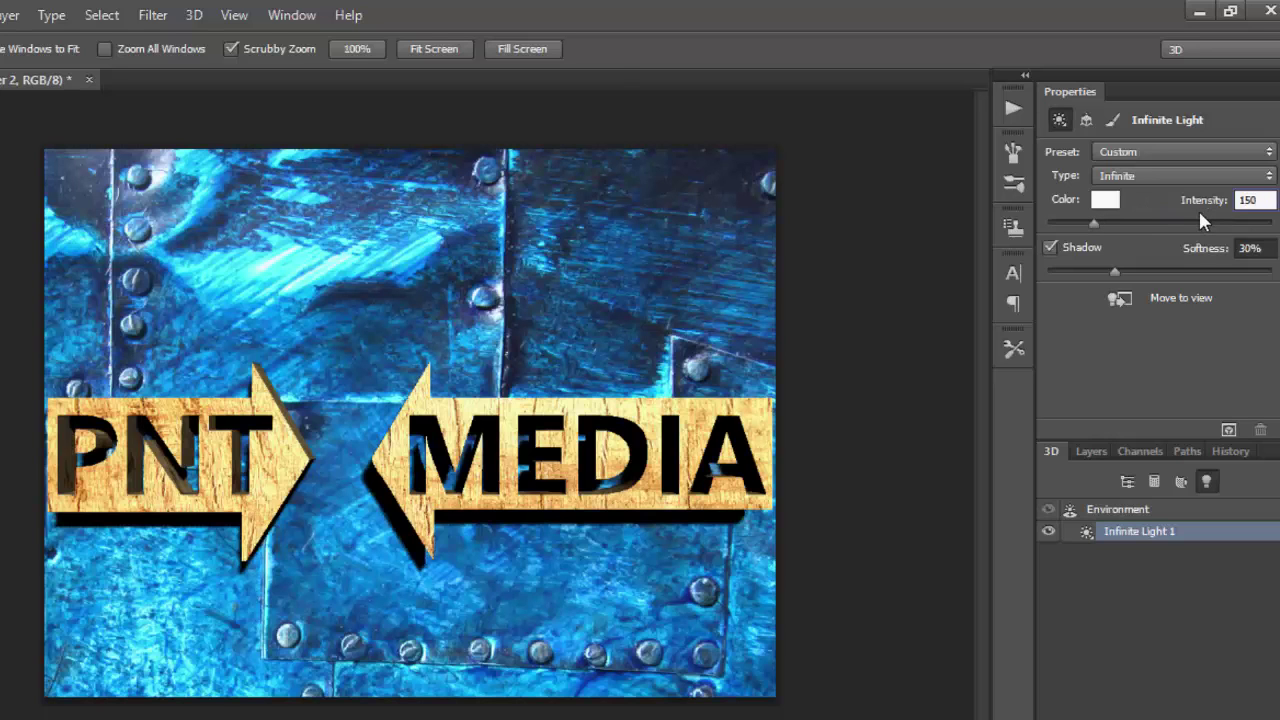
key("Return")
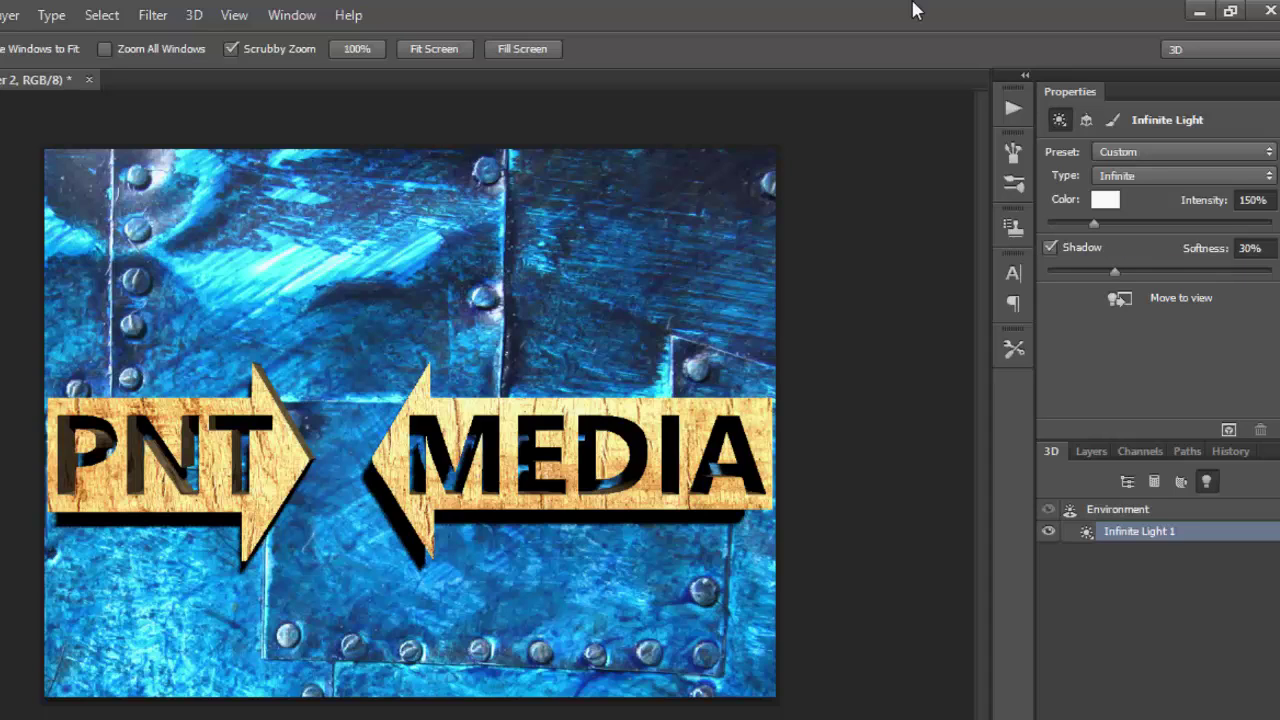
- Review the Environment and Current View settings, then return to the Layers list
left_click(1127, 483)
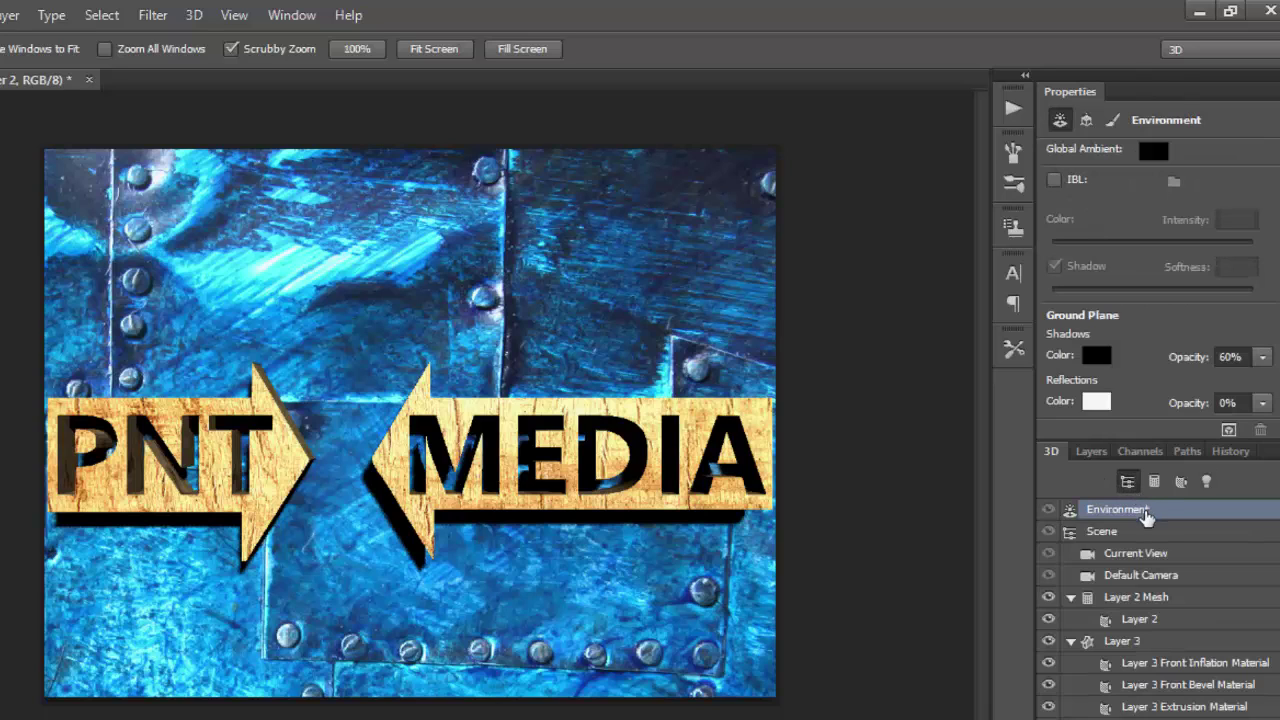
left_click(1156, 553)
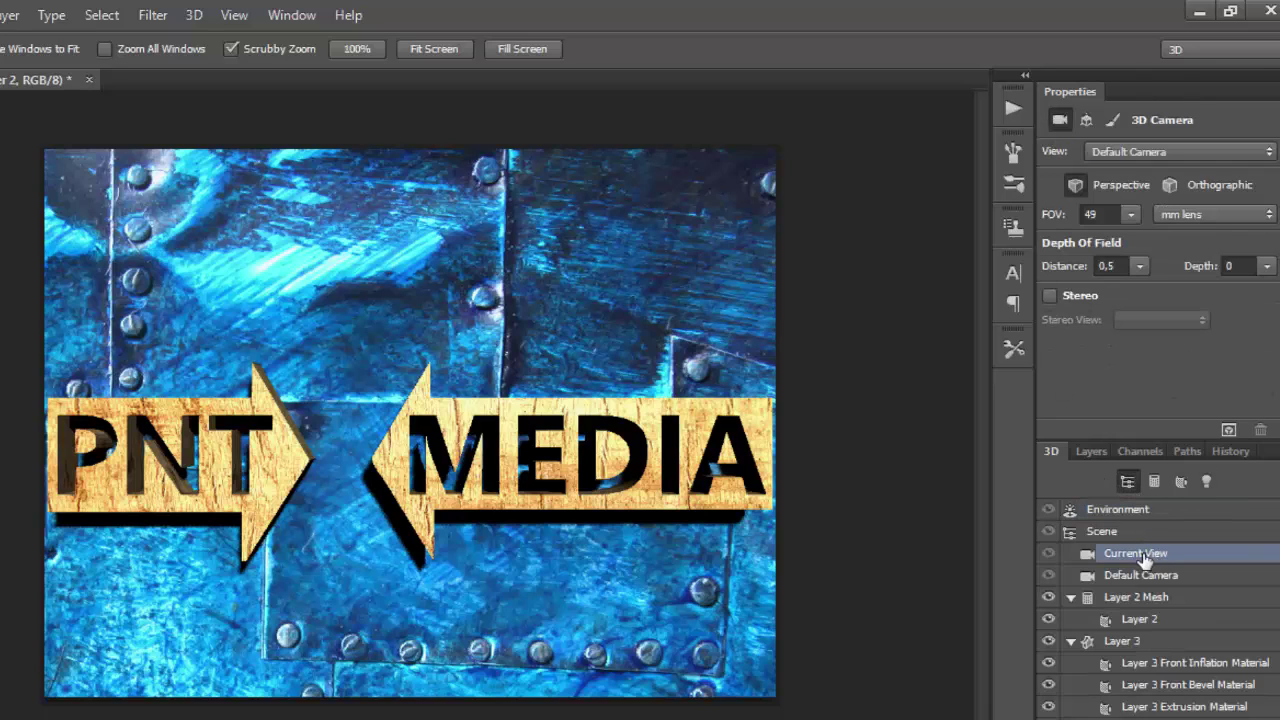
left_click(1091, 451)
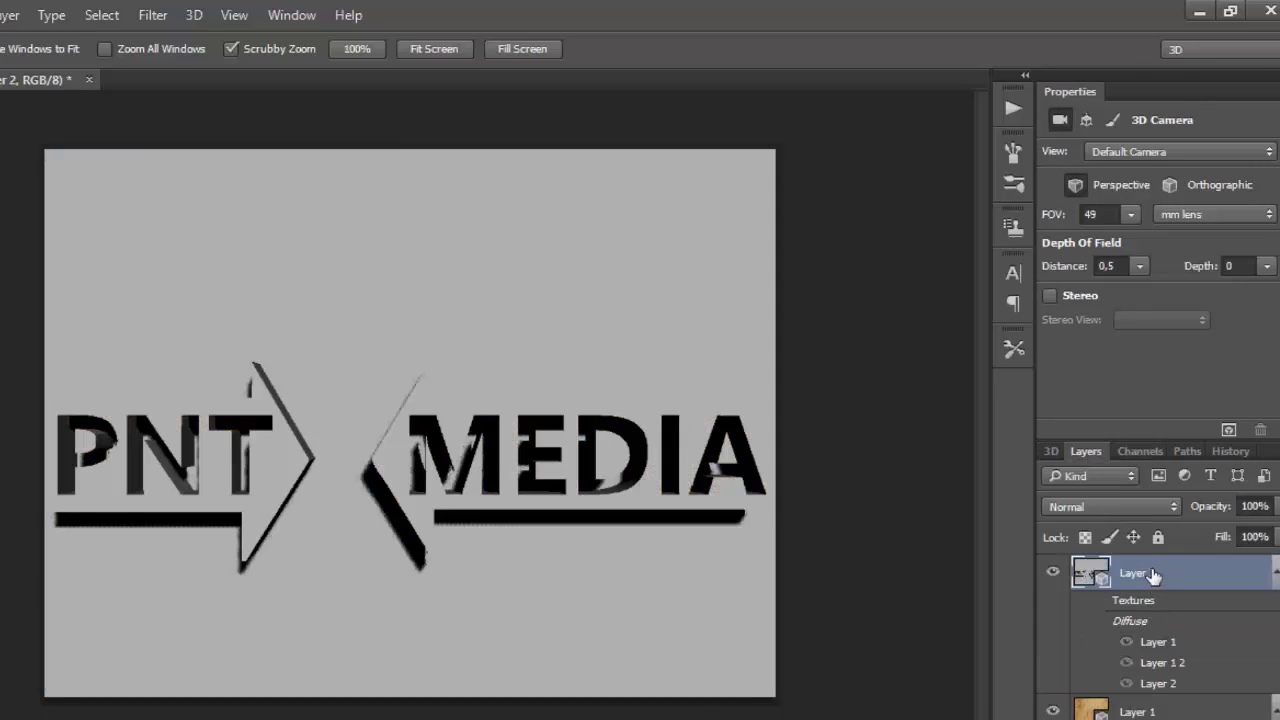
- Turn the 3D layer's Textures back on so the wood and blue metal show, and return to the 3D scene list
left_click(1100, 600)
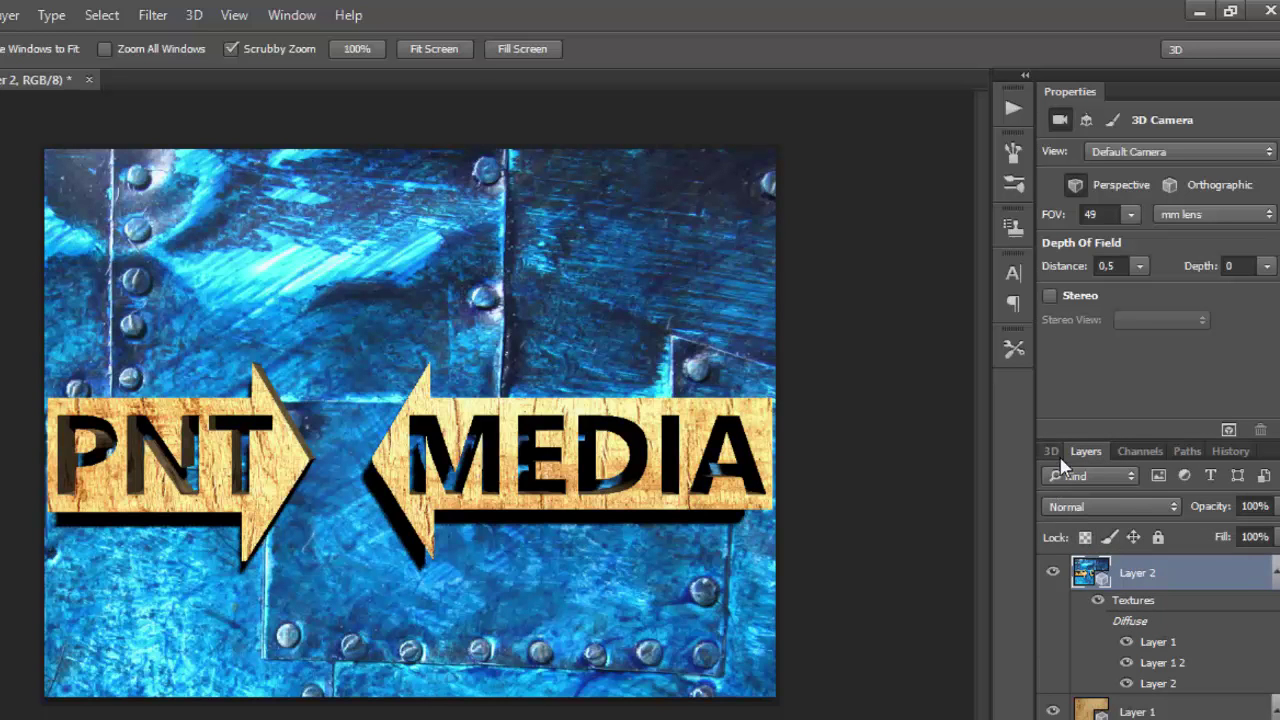
left_click(1051, 451)
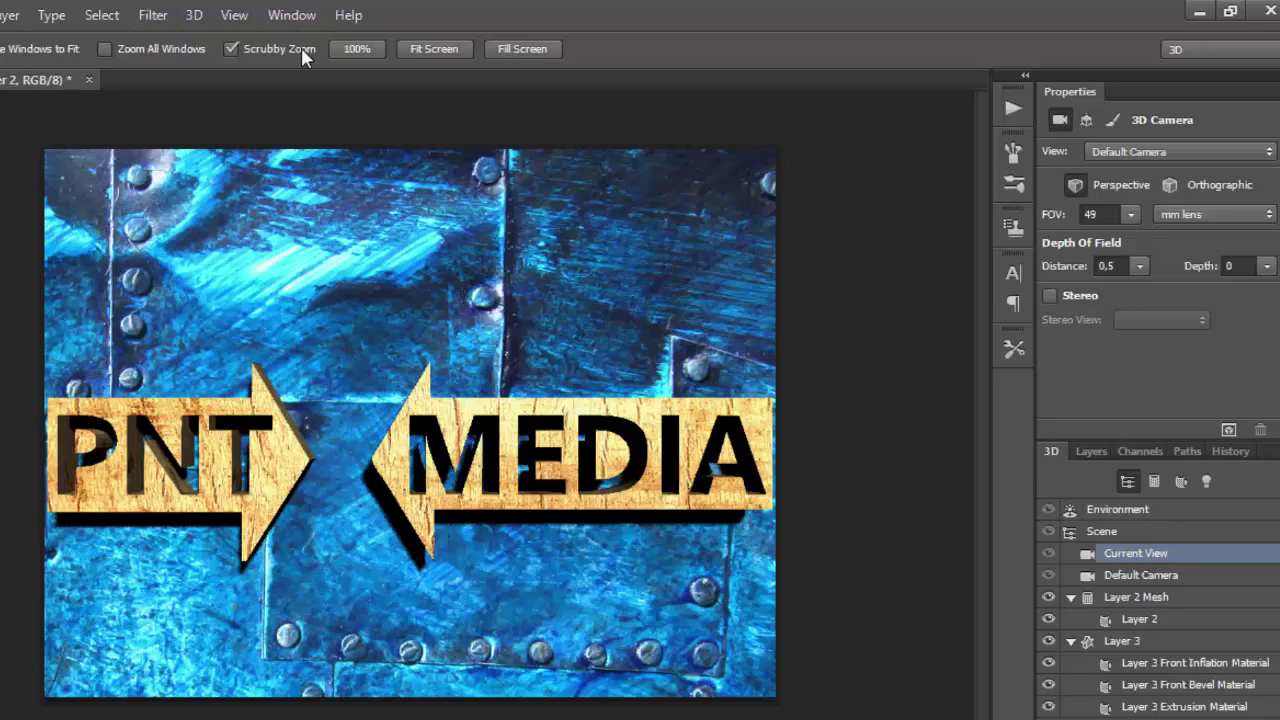
scroll(1208, 595, "down", 1)
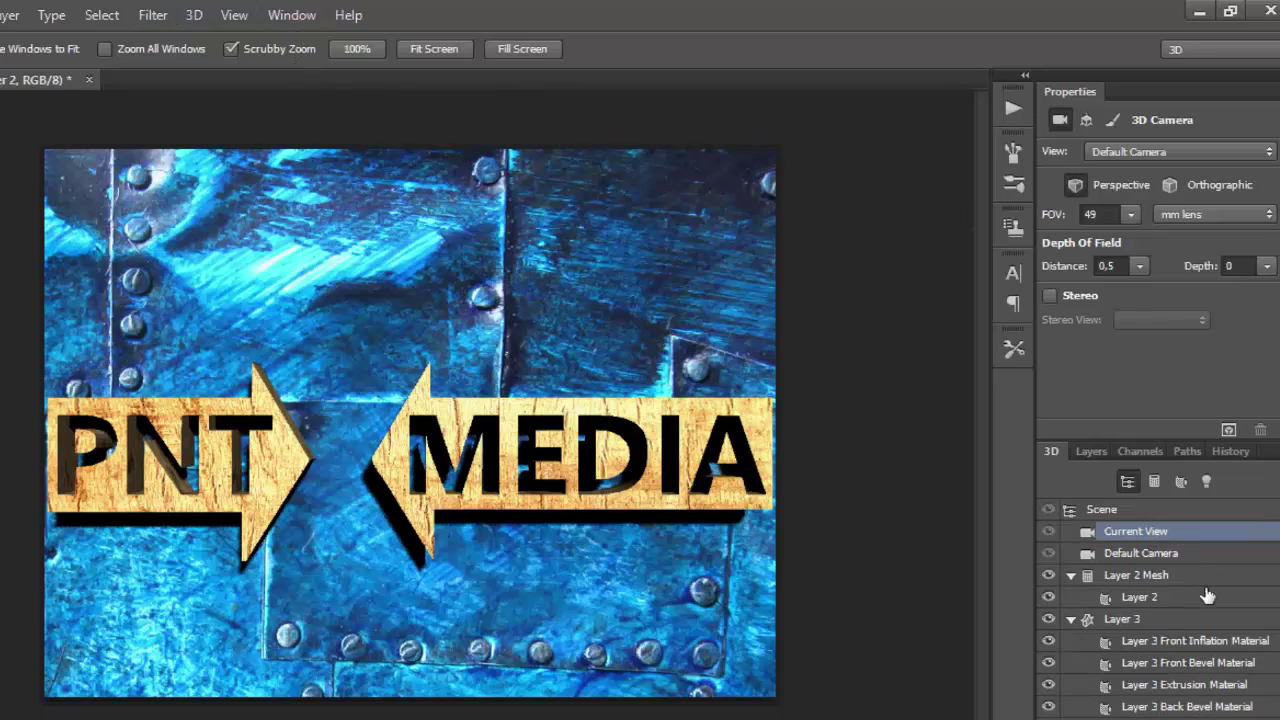
scroll(1168, 560, "up", 1)
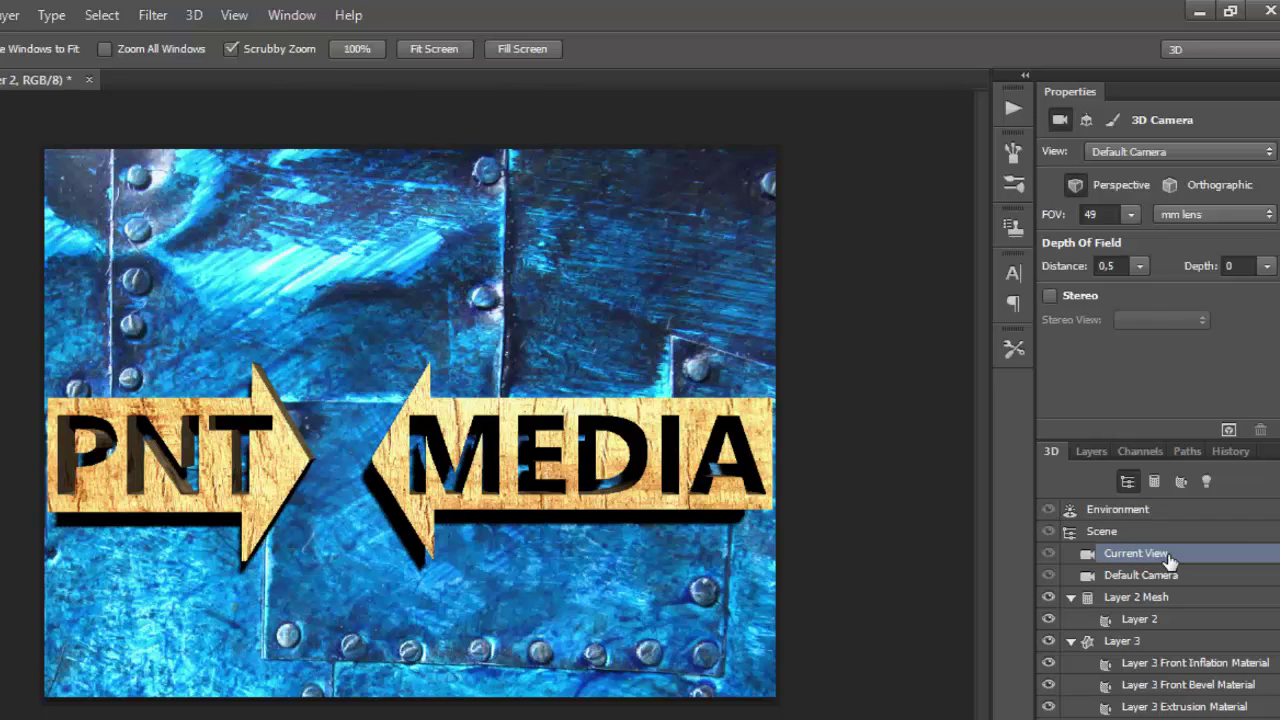
- Zoom in, then back out to show the whole image, and switch to the Move tool's 3D mode
left_click(90, 204)
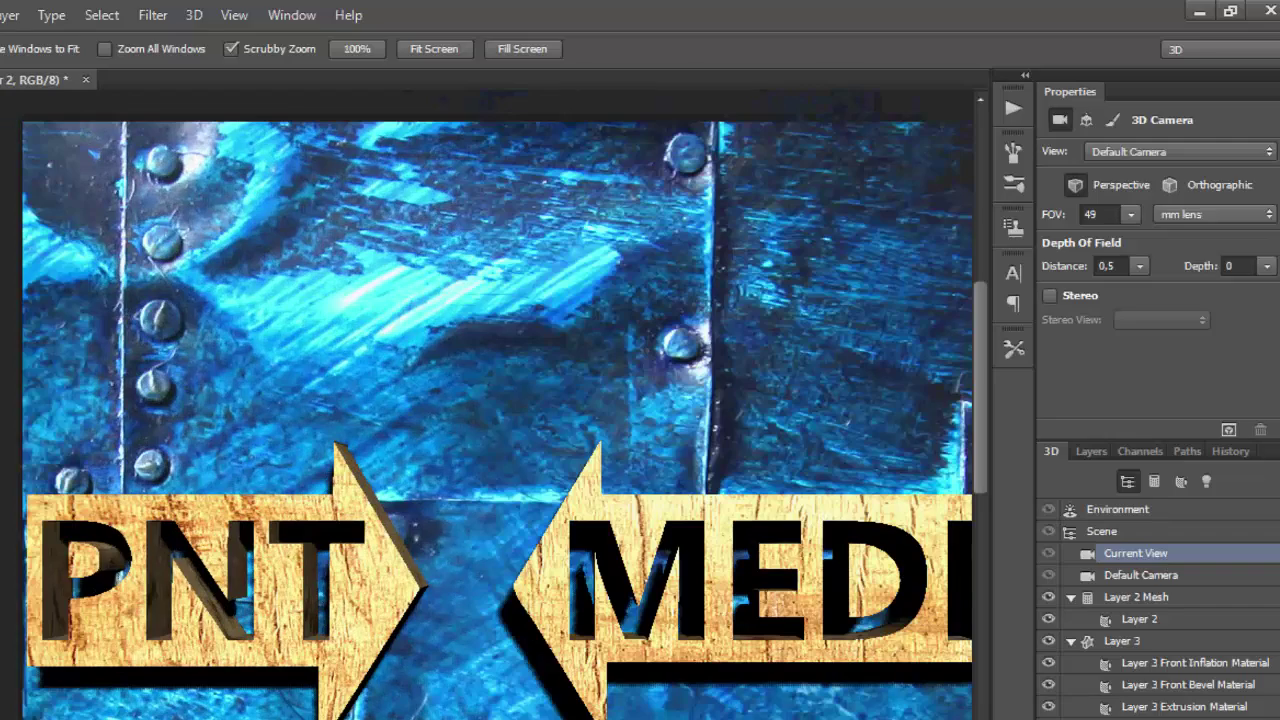
key("v")
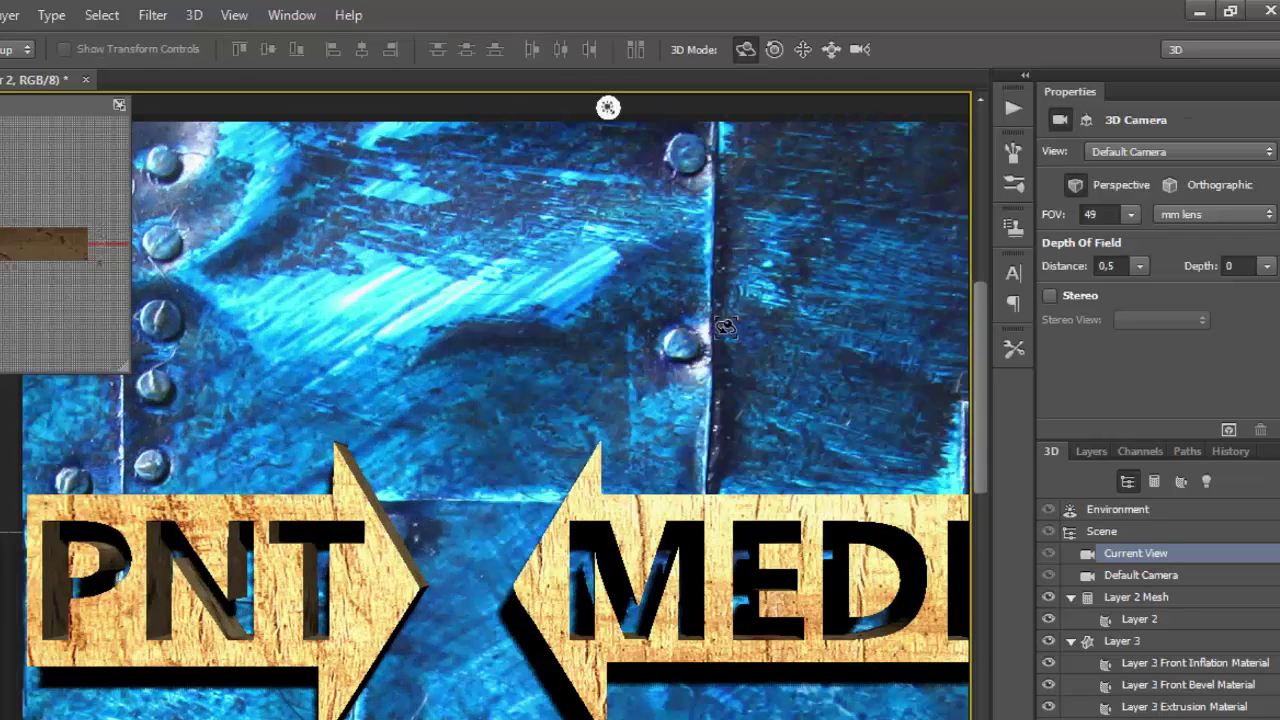
key("z")
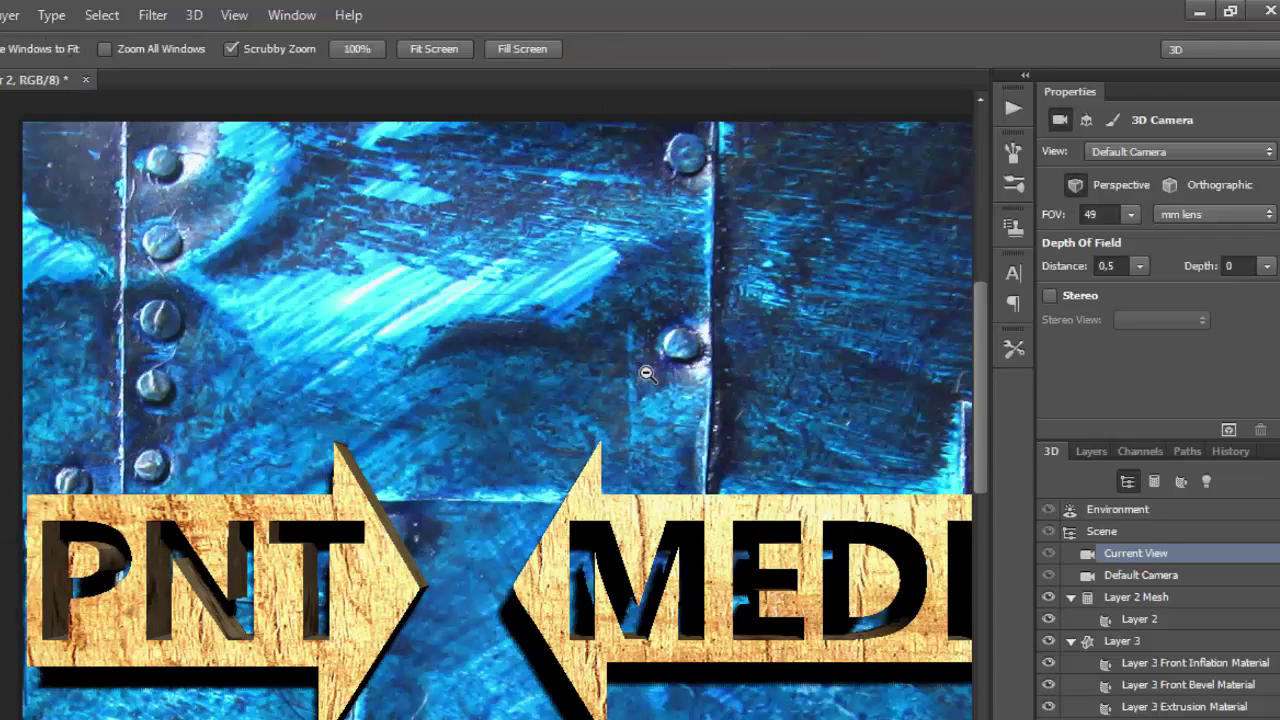
left_click(647, 373, "alt")
key("v")
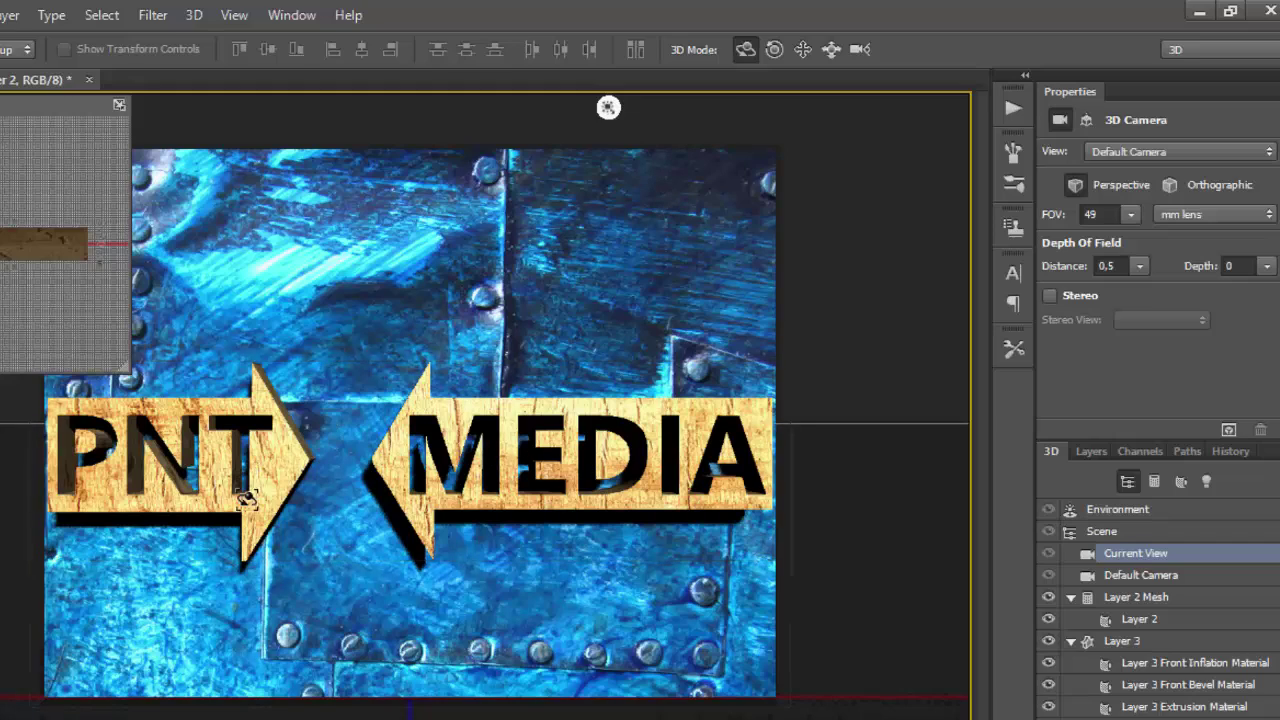
- Orbit the 3D camera into a tilted perspective view, saved as Custom View 2
mouse_move(161, 639)
left_mouse_down()
mouse_move(258, 640)
mouse_move(222, 633)
mouse_move(208, 653)
mouse_move(236, 620)
mouse_move(214, 622)
mouse_move(226, 622)
left_mouse_up()
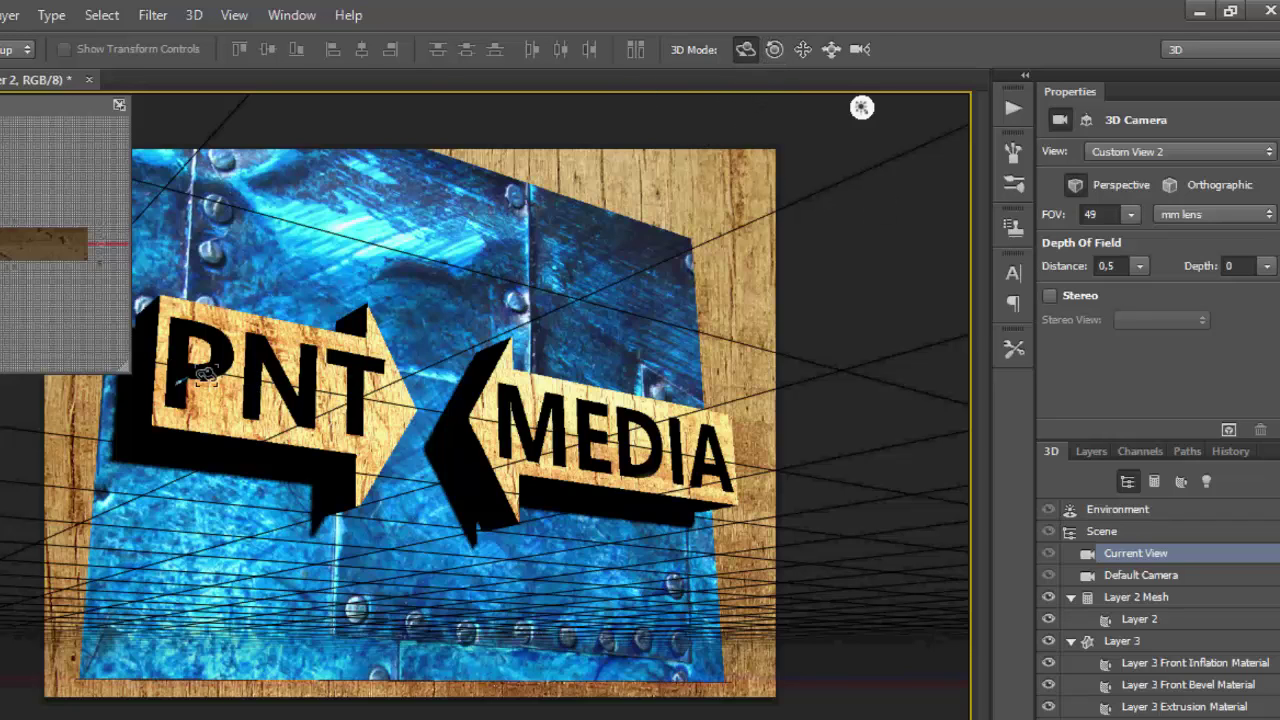
- Select the Layer 3 MEDIA arrow mesh and tilt it around the horizontal axis
left_click(480, 425)
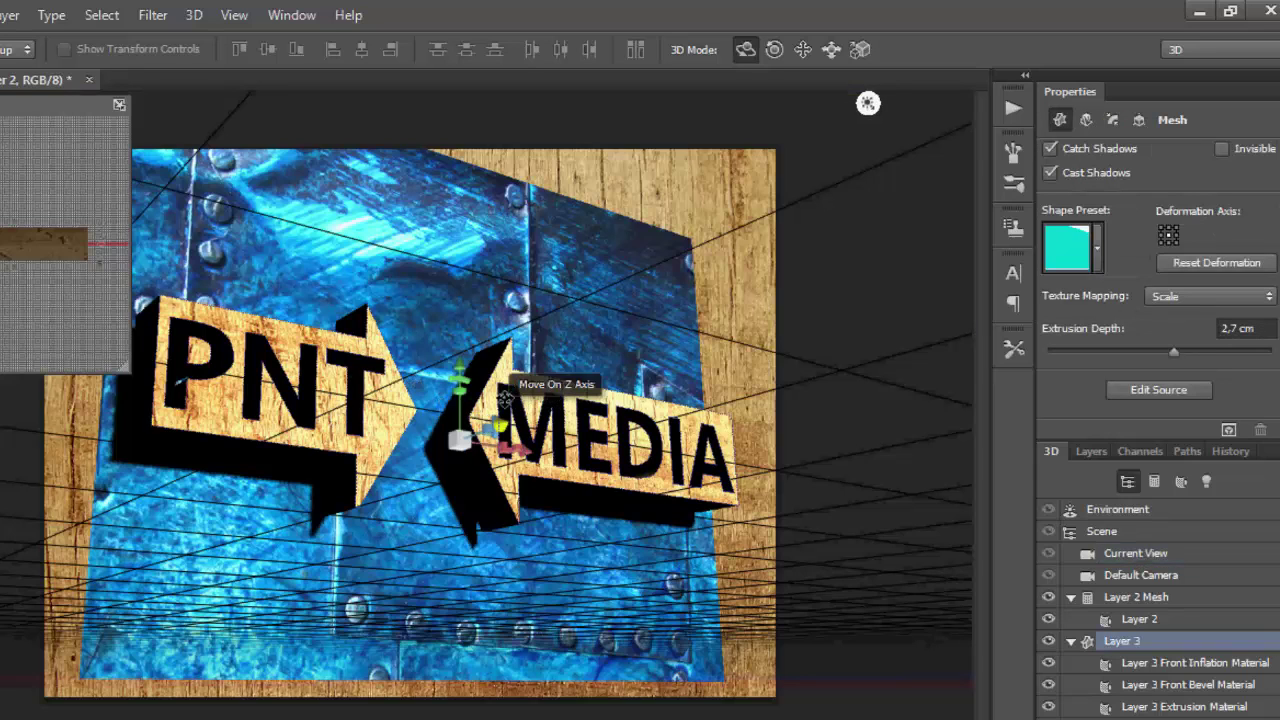
left_click(505, 390)
left_click(482, 430)
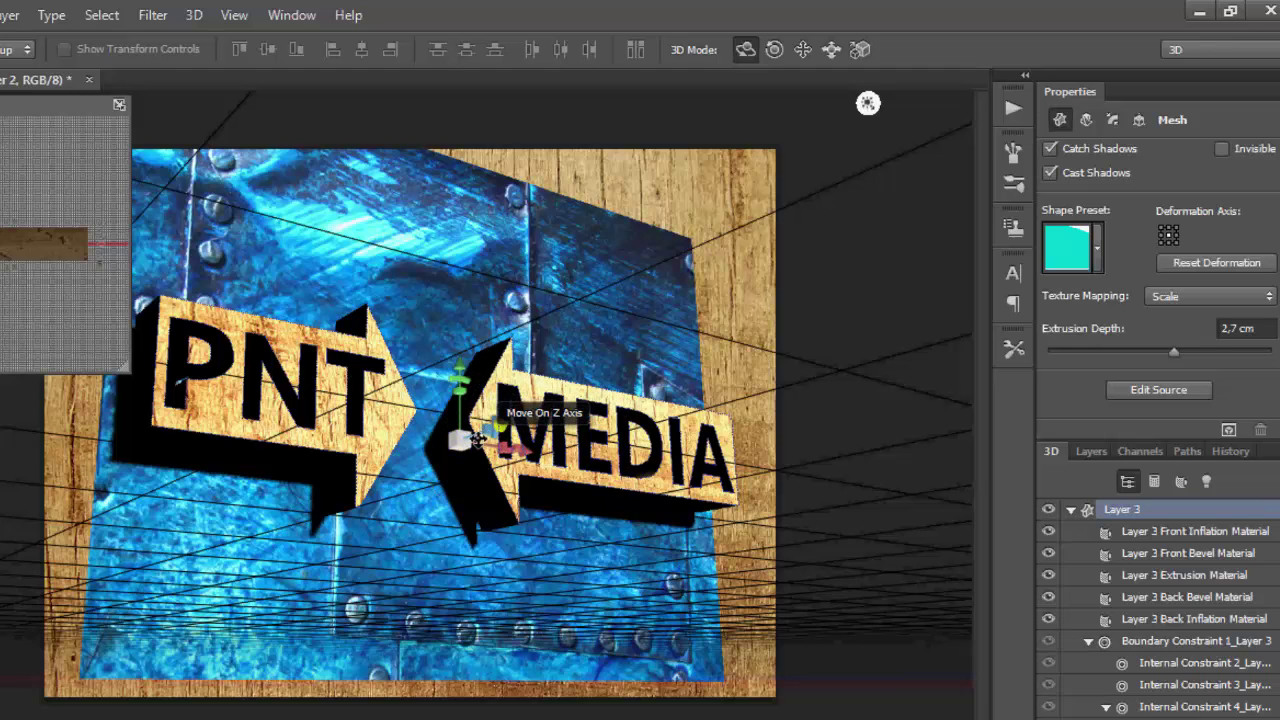
left_click_drag(497, 428, 570, 358)
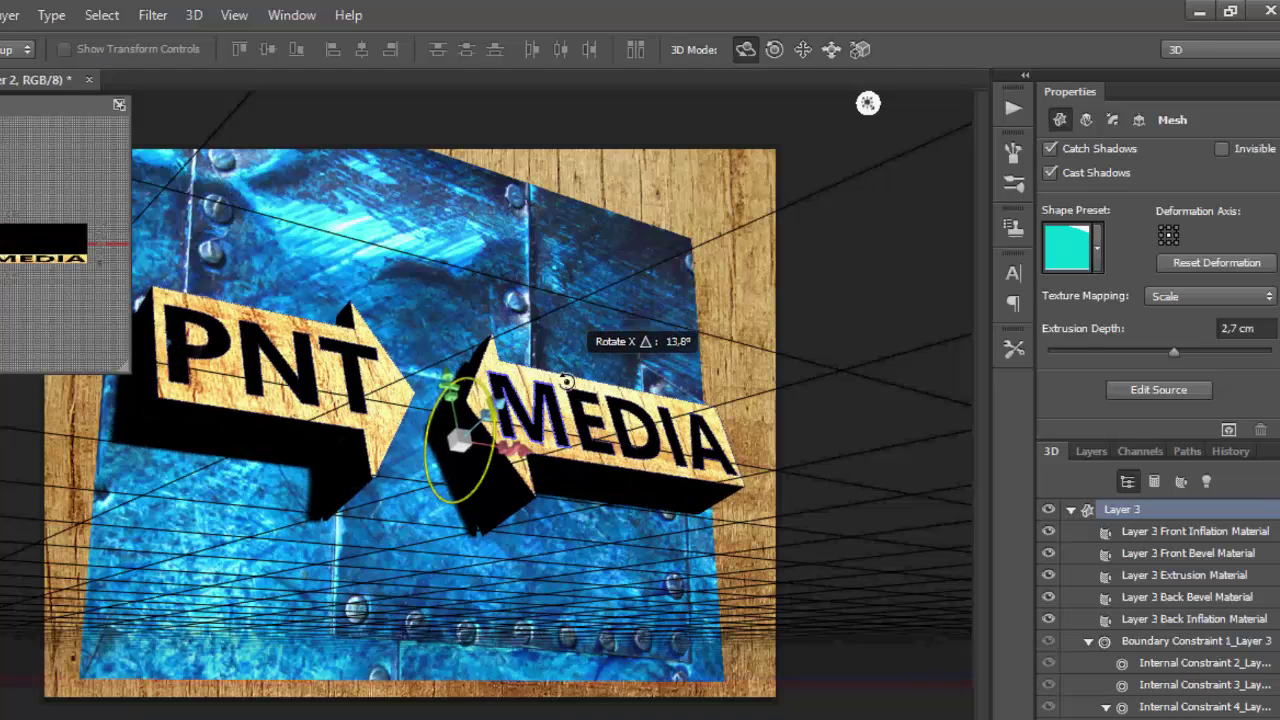
left_click_drag(570, 358, 423, 430)
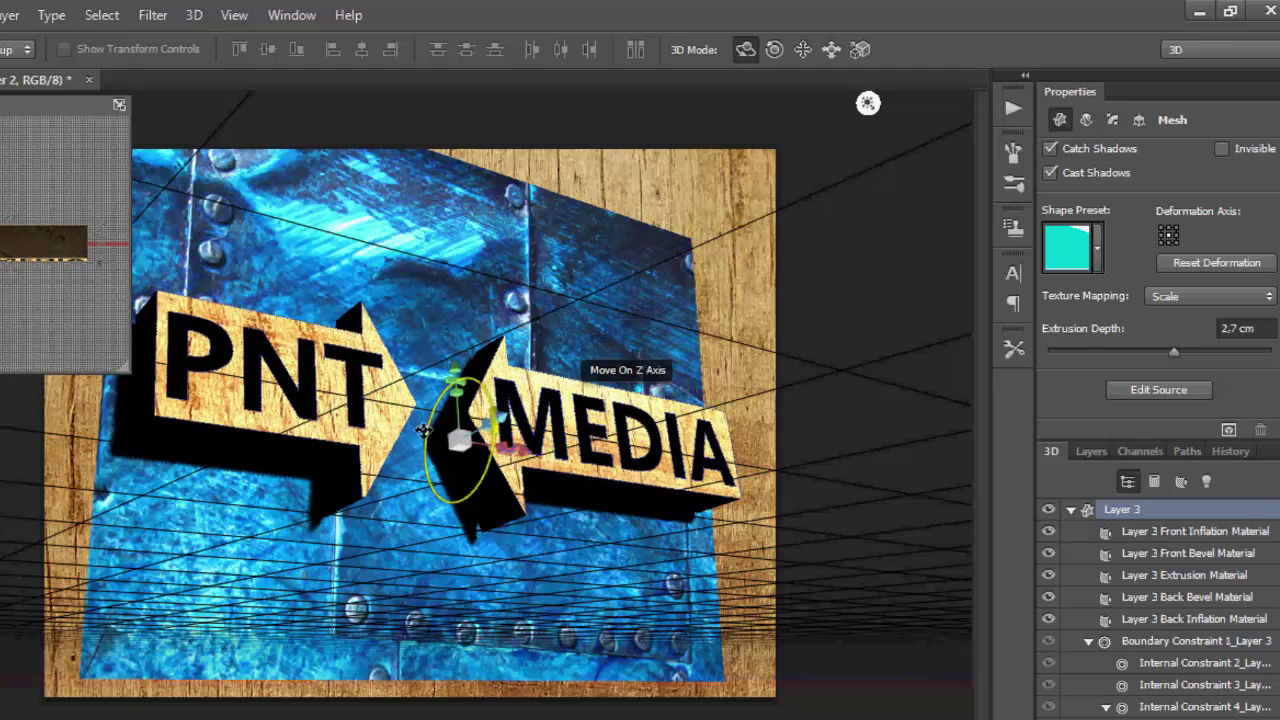
- Push the arrows forward in depth and turn them around their vertical axis
left_click(157, 401)
left_click(190, 402)
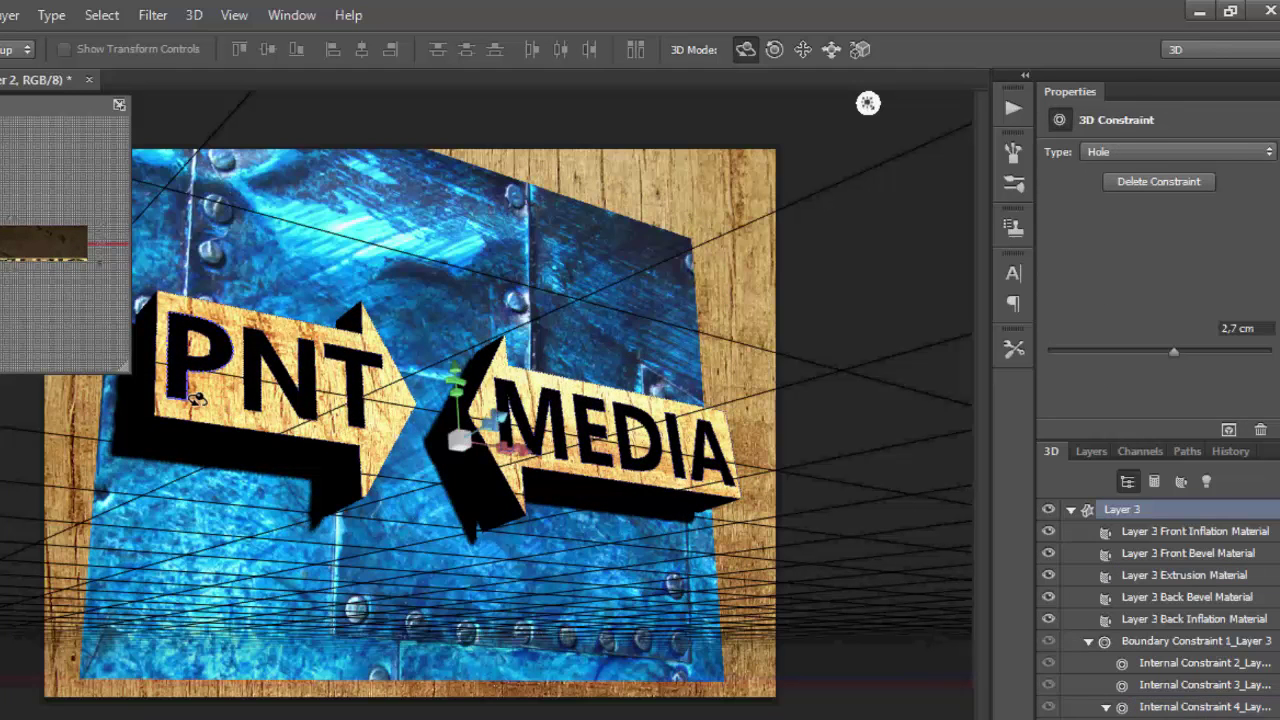
left_click_drag(181, 404, 253, 419)
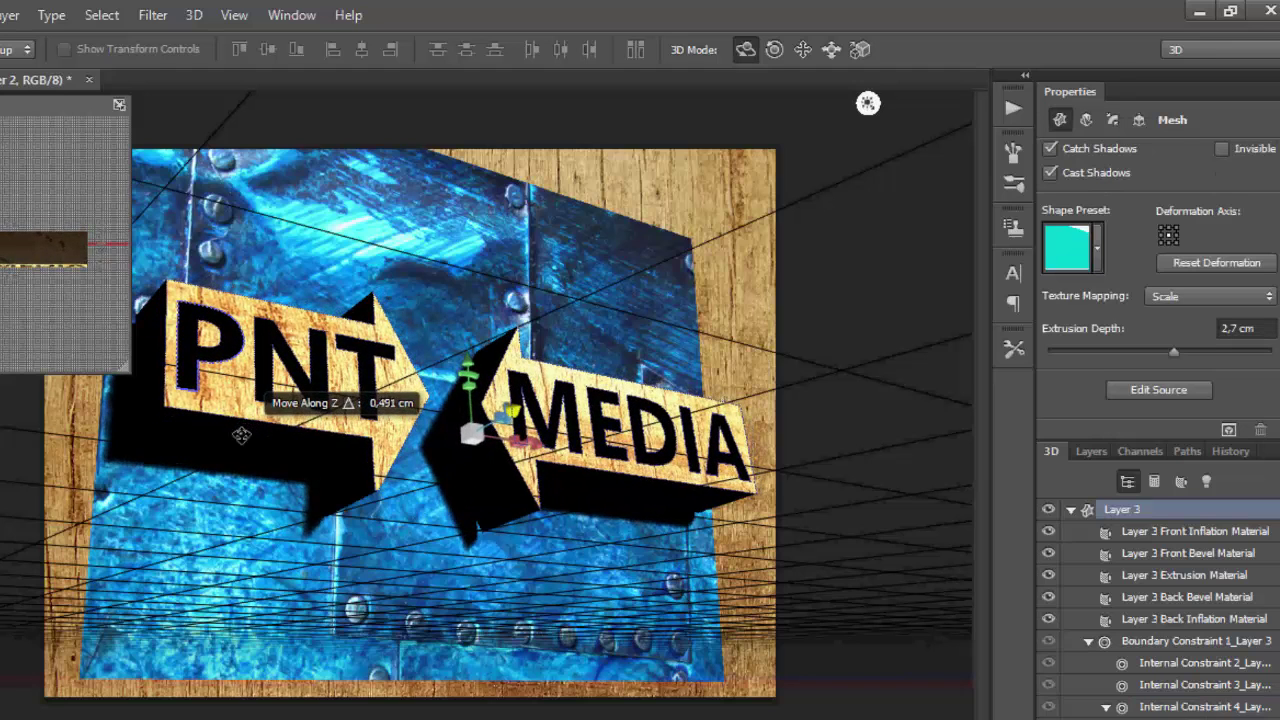
left_click_drag(253, 419, 240, 440)
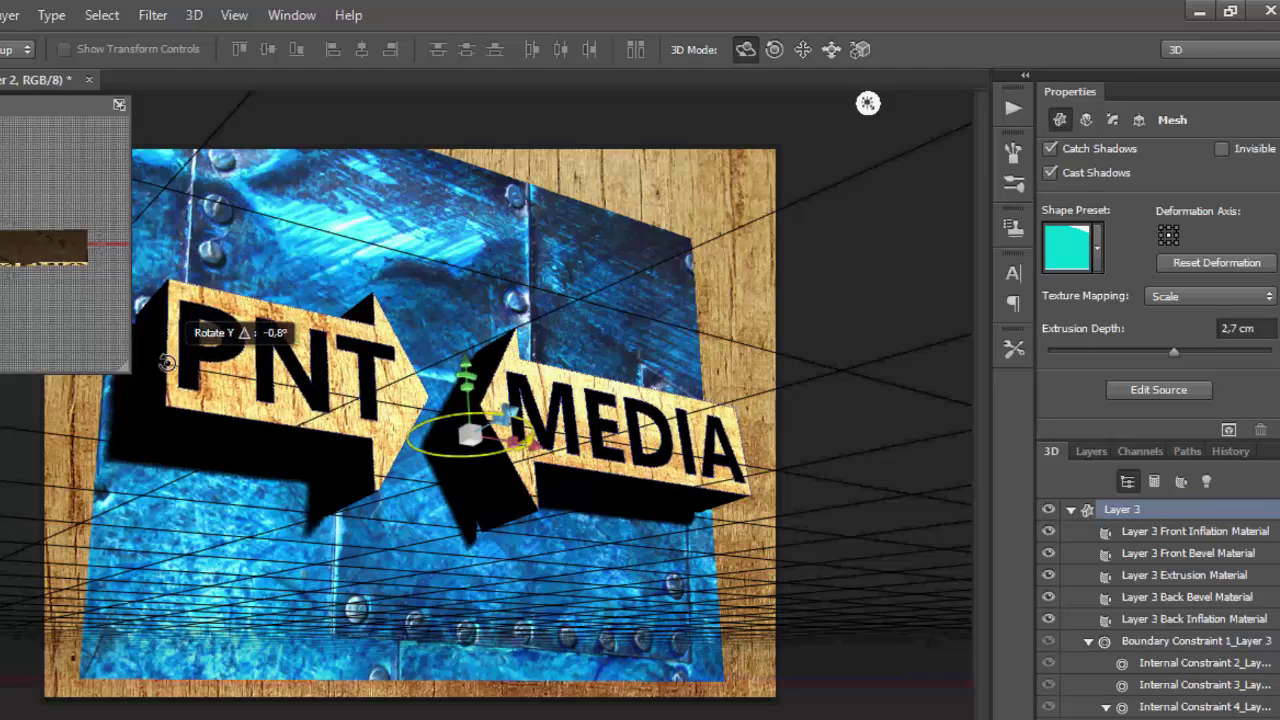
left_click_drag(172, 291, 166, 417)
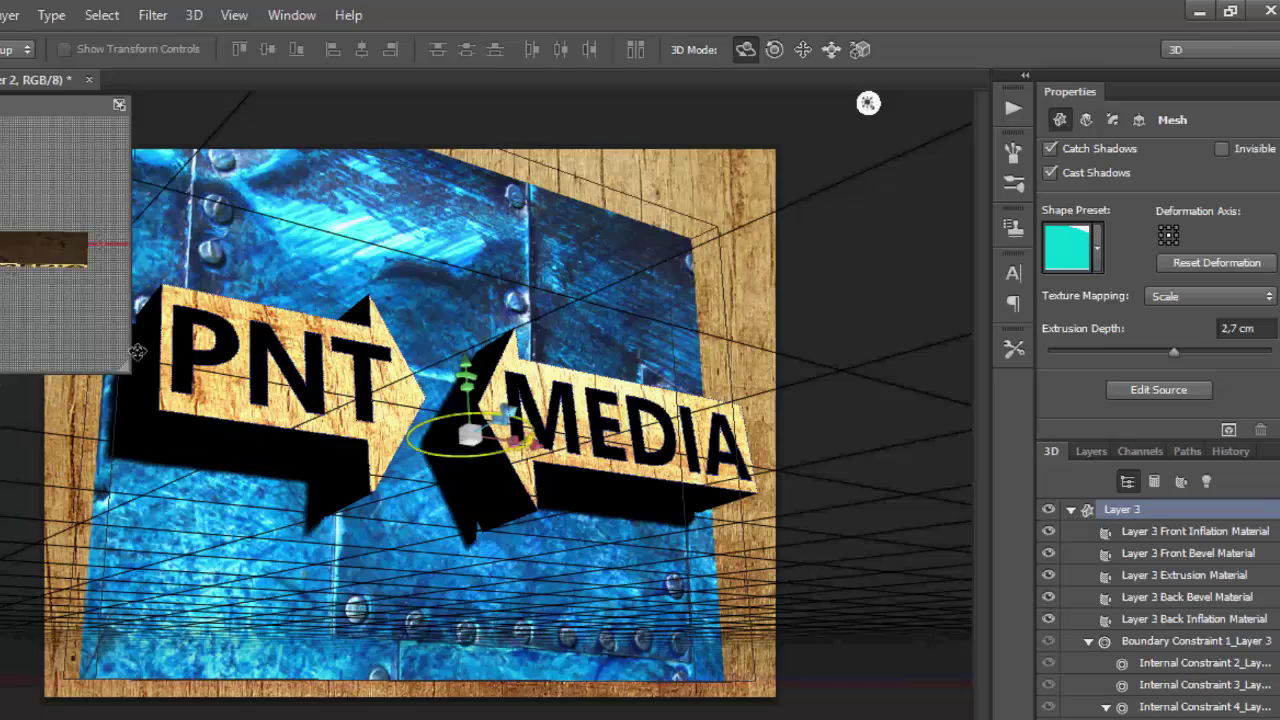
left_click_drag(130, 420, 105, 481)
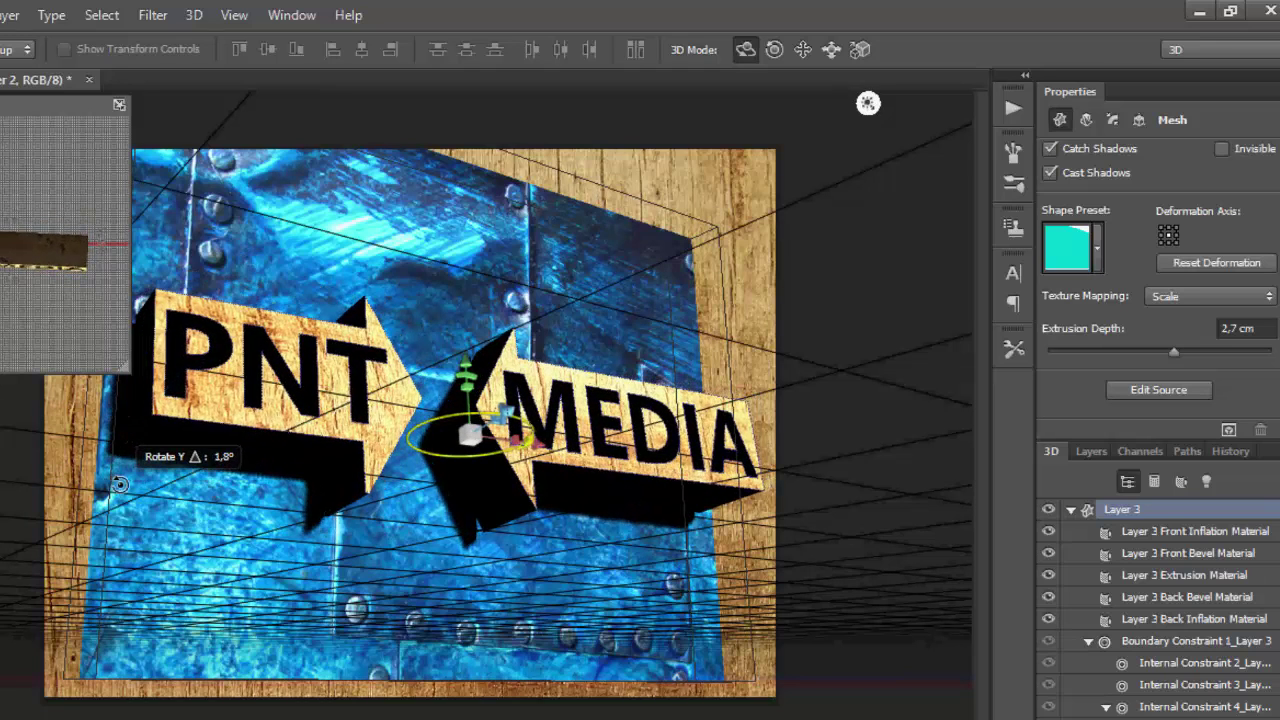
left_click_drag(105, 481, 129, 491)
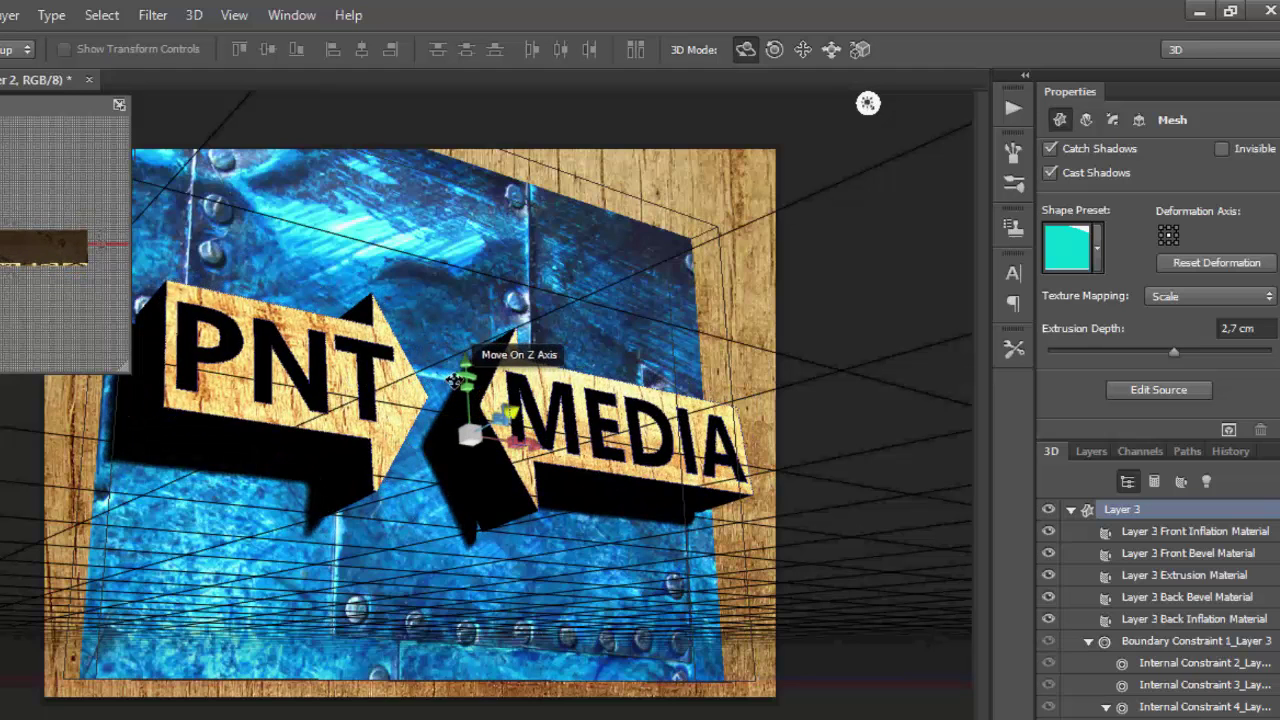
mouse_move(466, 378)
left_mouse_down()
mouse_move(474, 402)
mouse_move(466, 386)
left_mouse_up()
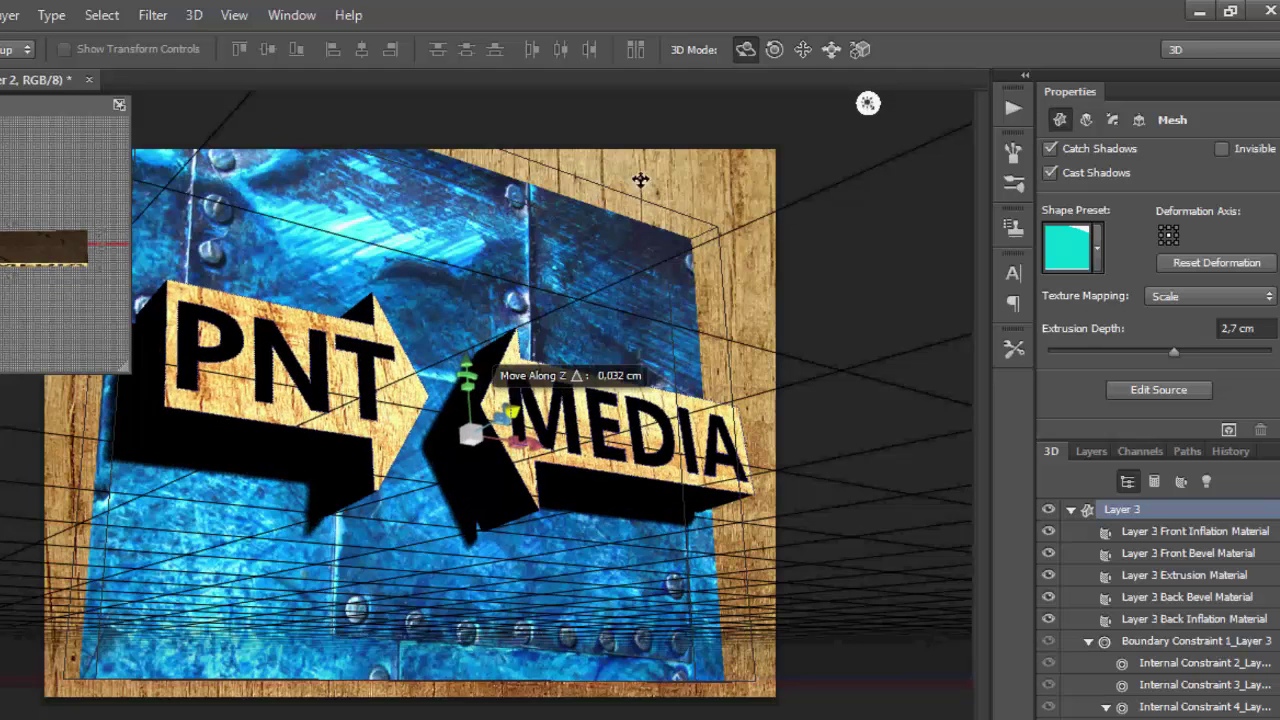
- In Rotate 3D mode, tilt the arrows to a new angle and adjust their depth and turn
left_click(774, 49)
mouse_move(139, 411)
left_mouse_down()
mouse_move(178, 550)
mouse_move(633, 314)
mouse_move(470, 430)
mouse_move(8, 517)
mouse_move(85, 485)
left_mouse_up()
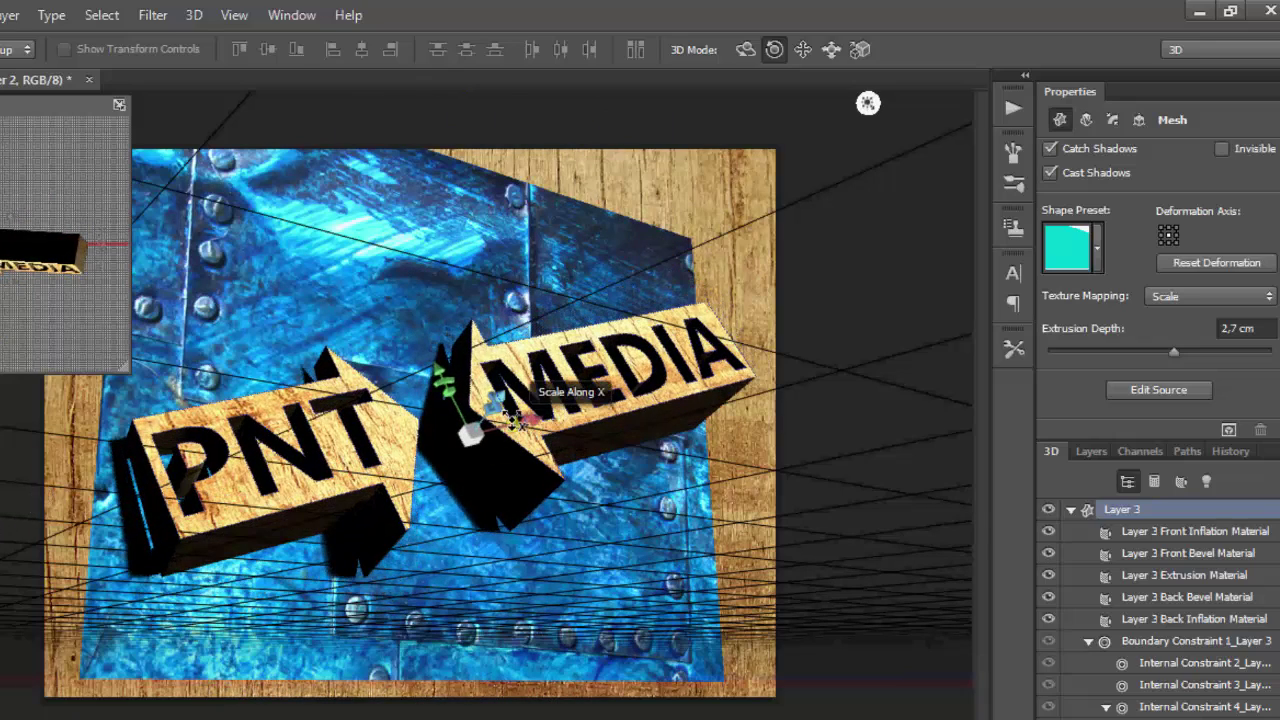
left_click_drag(507, 407, 523, 386)
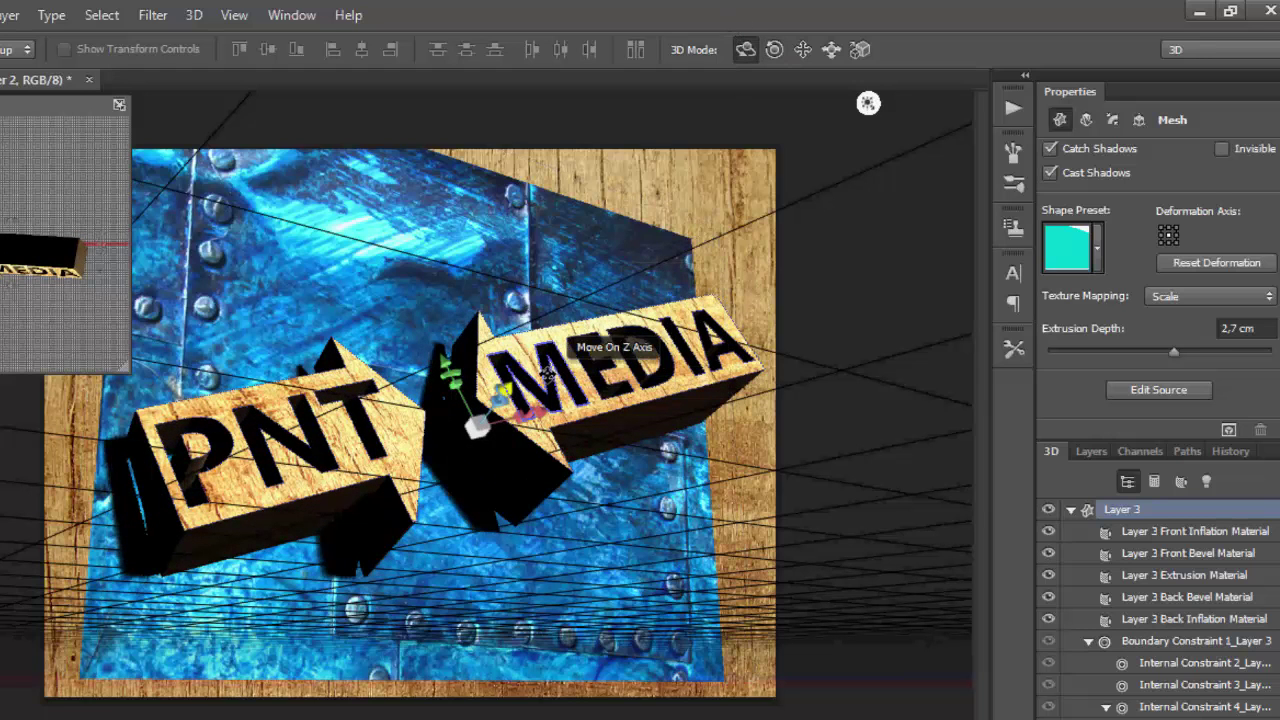
mouse_move(543, 428)
left_mouse_down()
mouse_move(493, 447)
mouse_move(549, 430)
left_mouse_up()
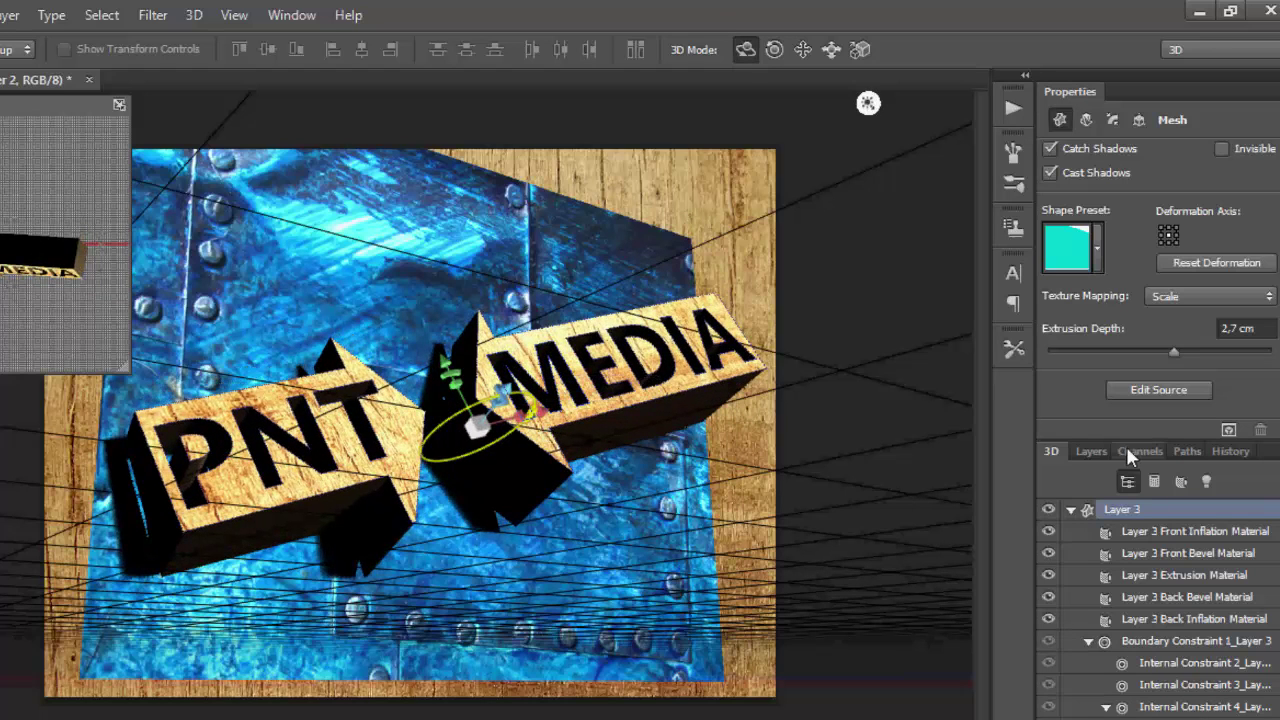
- In Pan 3D mode, slide the arrows down-left over the plate and adjust their depth and turn
left_click(802, 52)
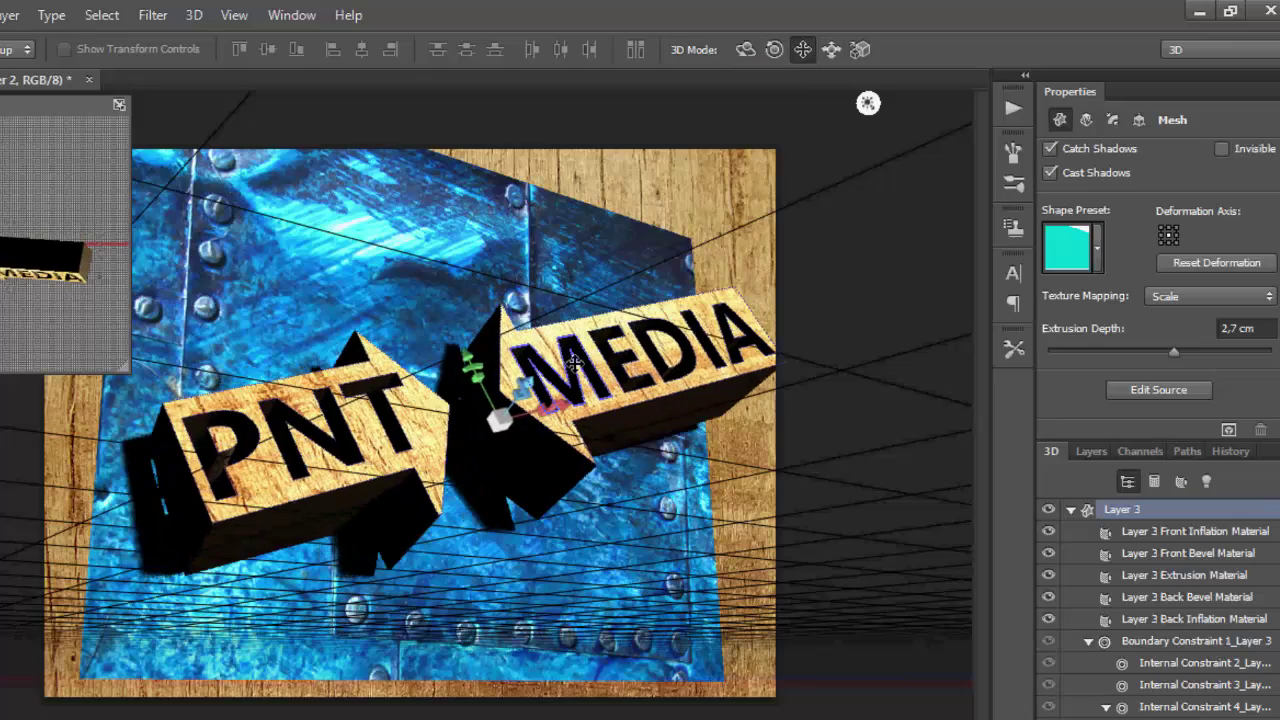
mouse_move(552, 370)
left_mouse_down()
mouse_move(505, 410)
mouse_move(576, 345)
mouse_move(536, 387)
left_mouse_up()
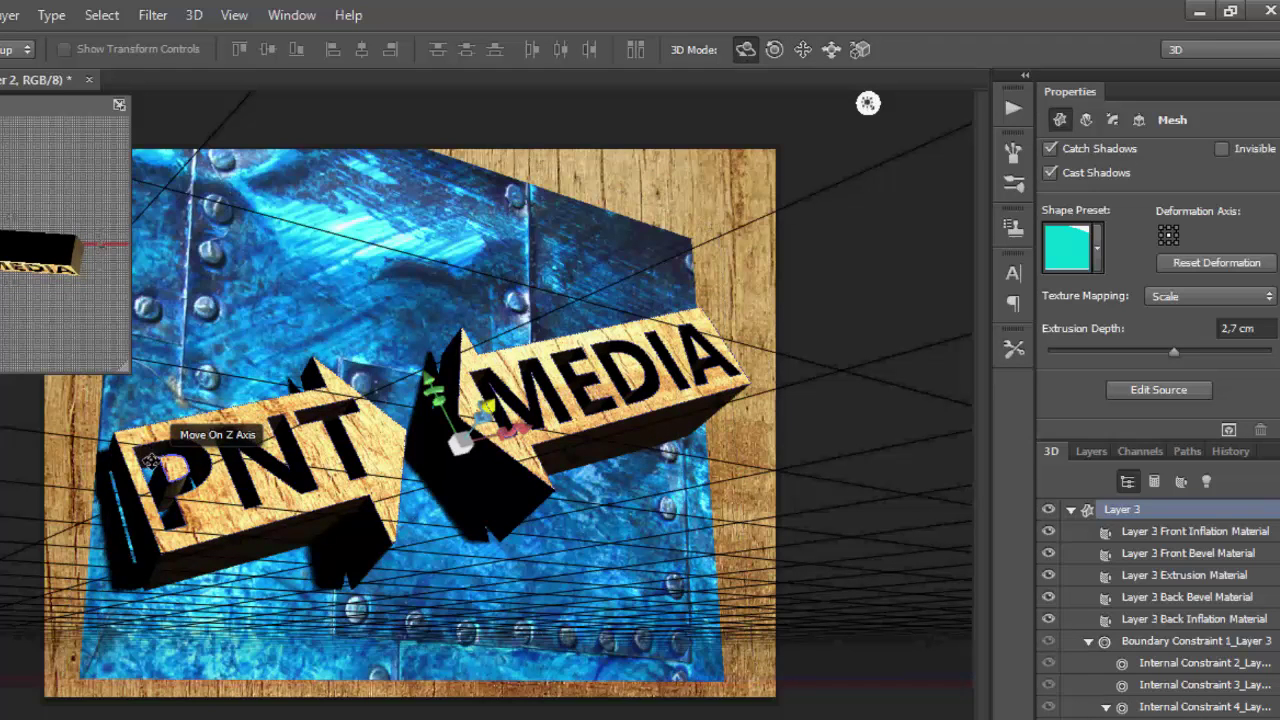
mouse_move(195, 390)
left_mouse_down()
mouse_move(168, 403)
mouse_move(156, 450)
left_mouse_up()
left_click_drag(151, 552, 170, 565)
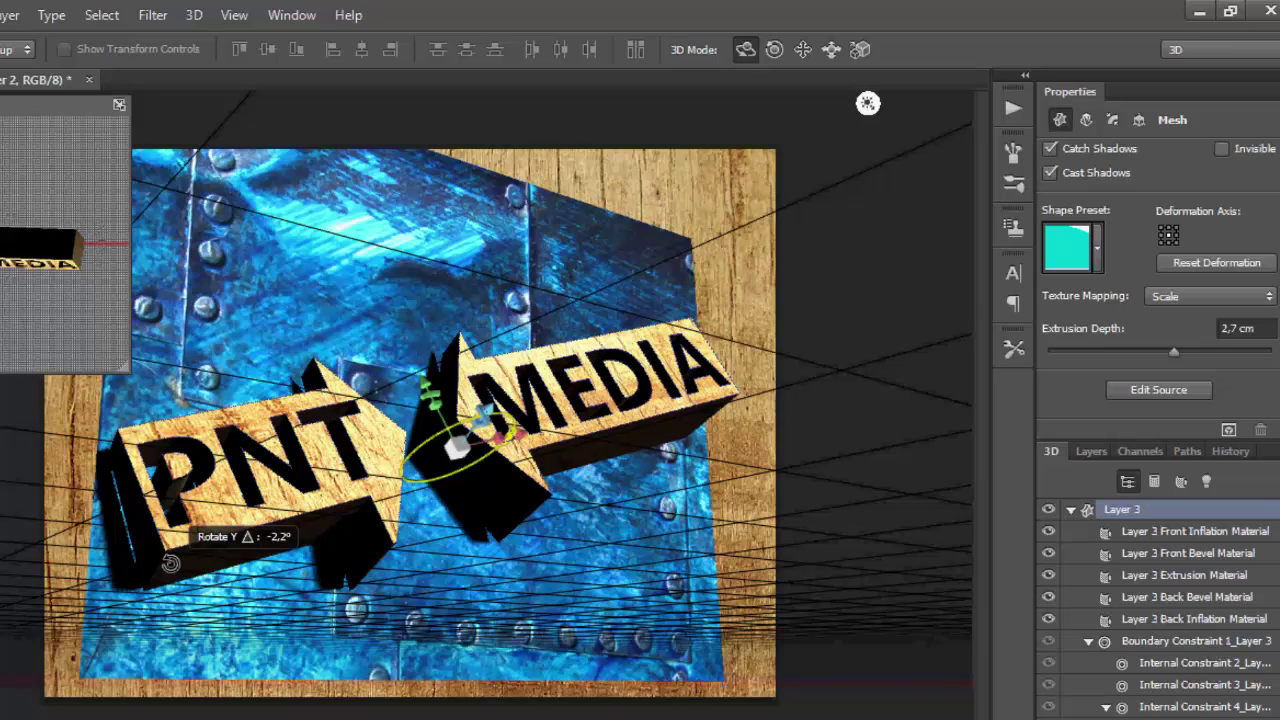
left_click_drag(445, 440, 431, 451)
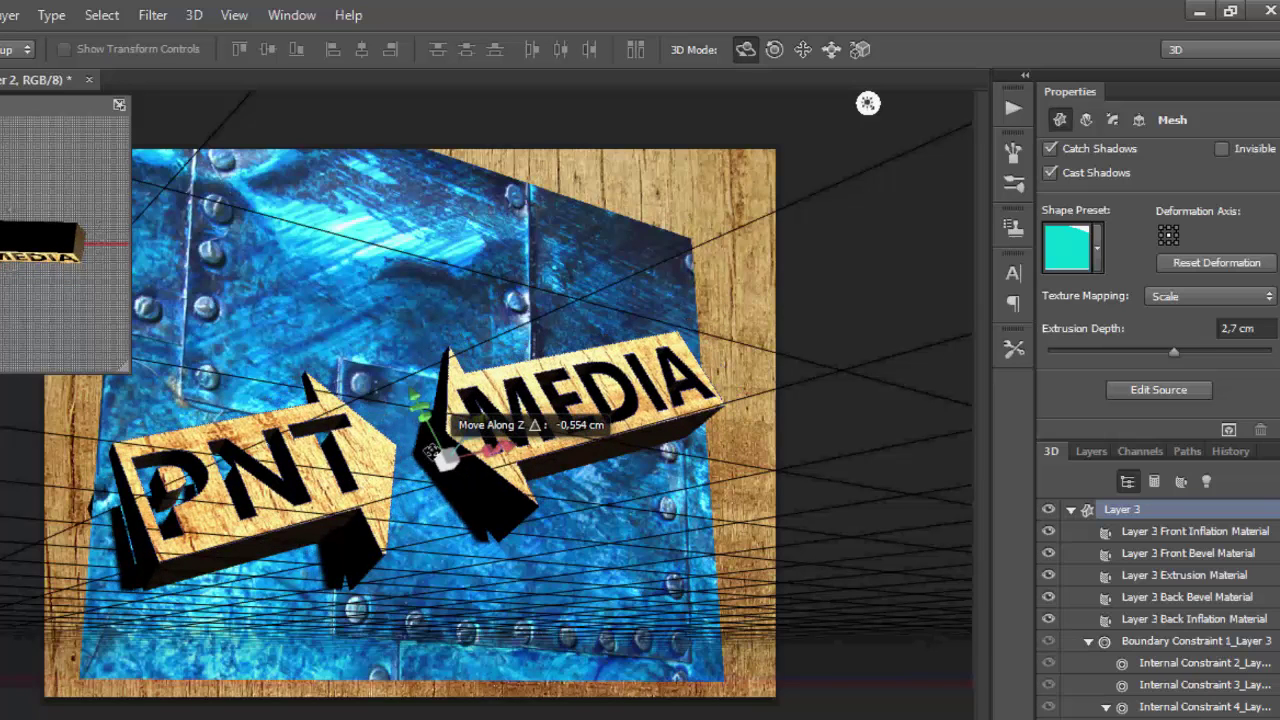
left_click_drag(152, 551, 184, 548)
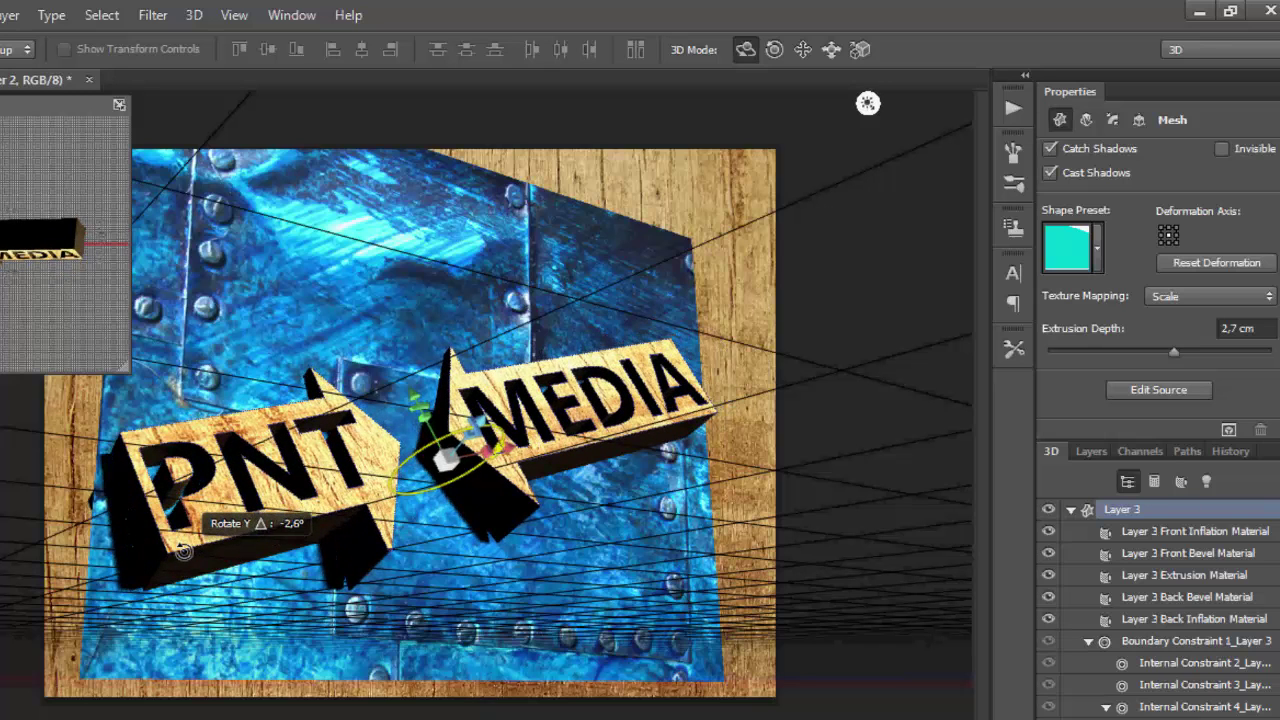
mouse_move(441, 440)
left_mouse_down()
mouse_move(187, 541)
mouse_move(200, 522)
left_mouse_up()
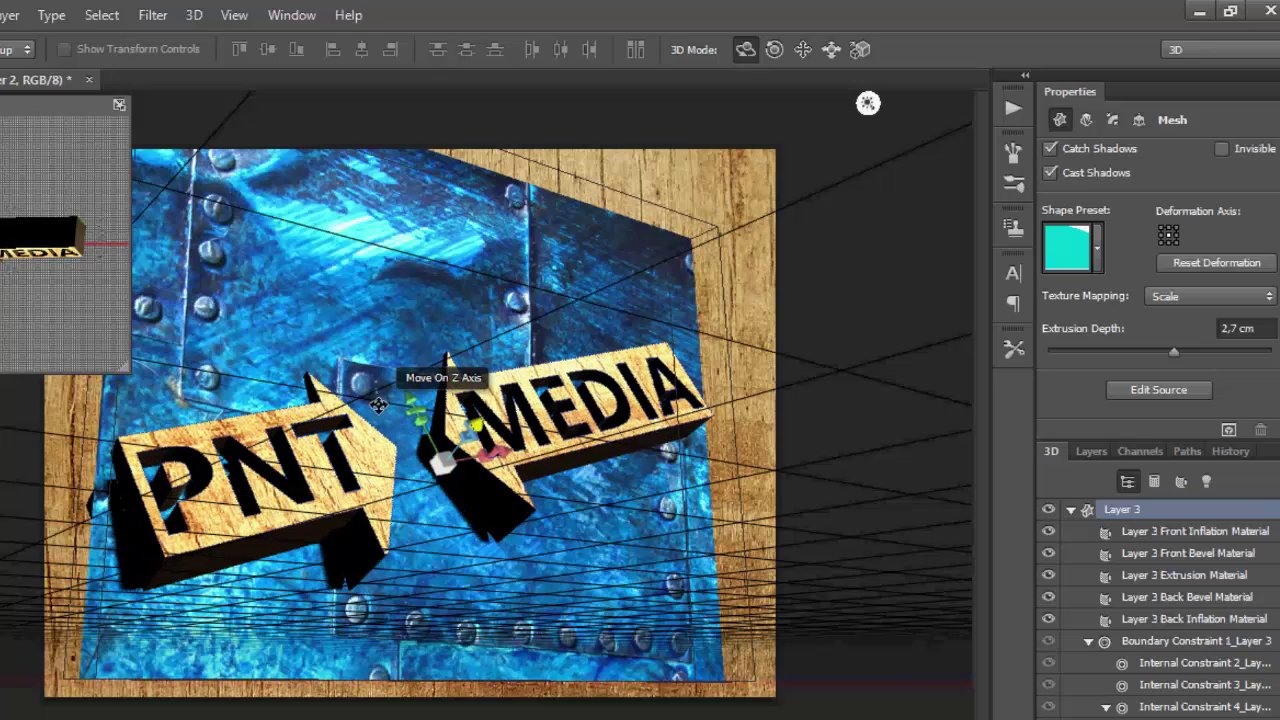
- Roll the arrows, tilt them flatter, and scale them along Z for a deeper extrusion
mouse_move(410, 418)
left_mouse_down()
mouse_move(420, 434)
mouse_move(407, 446)
mouse_move(407, 420)
left_mouse_up()
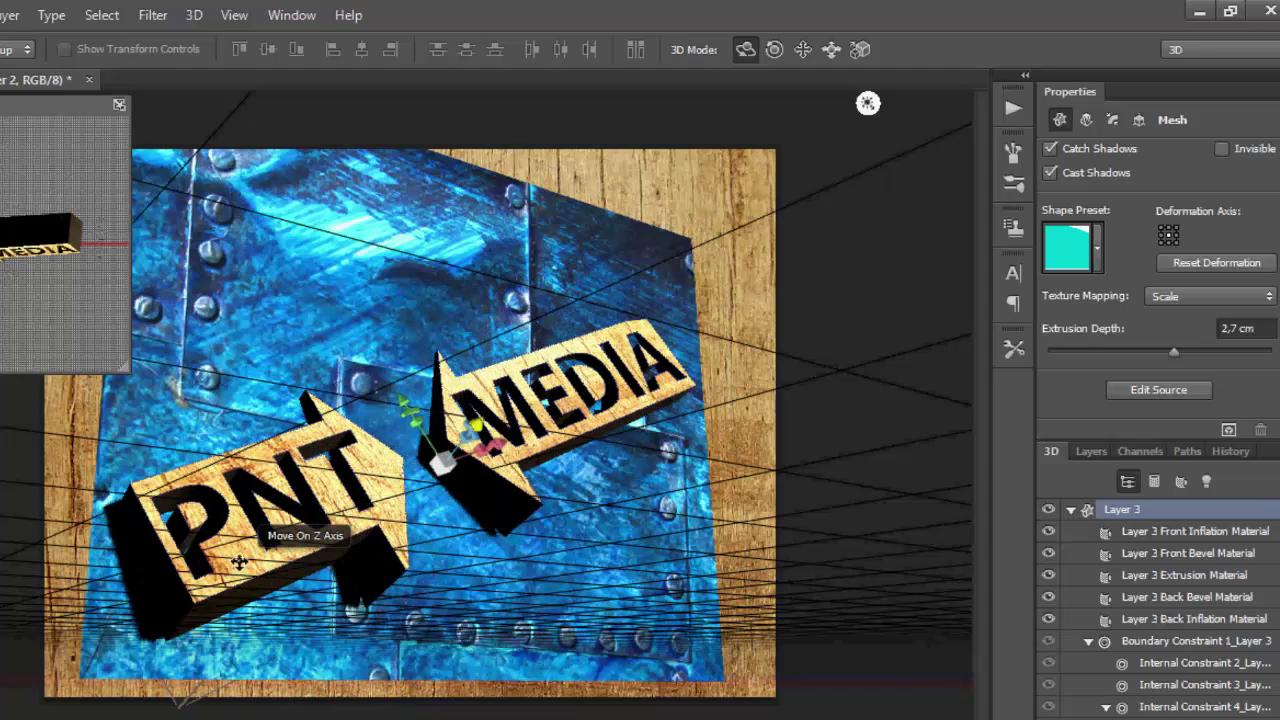
left_click_drag(240, 562, 254, 542)
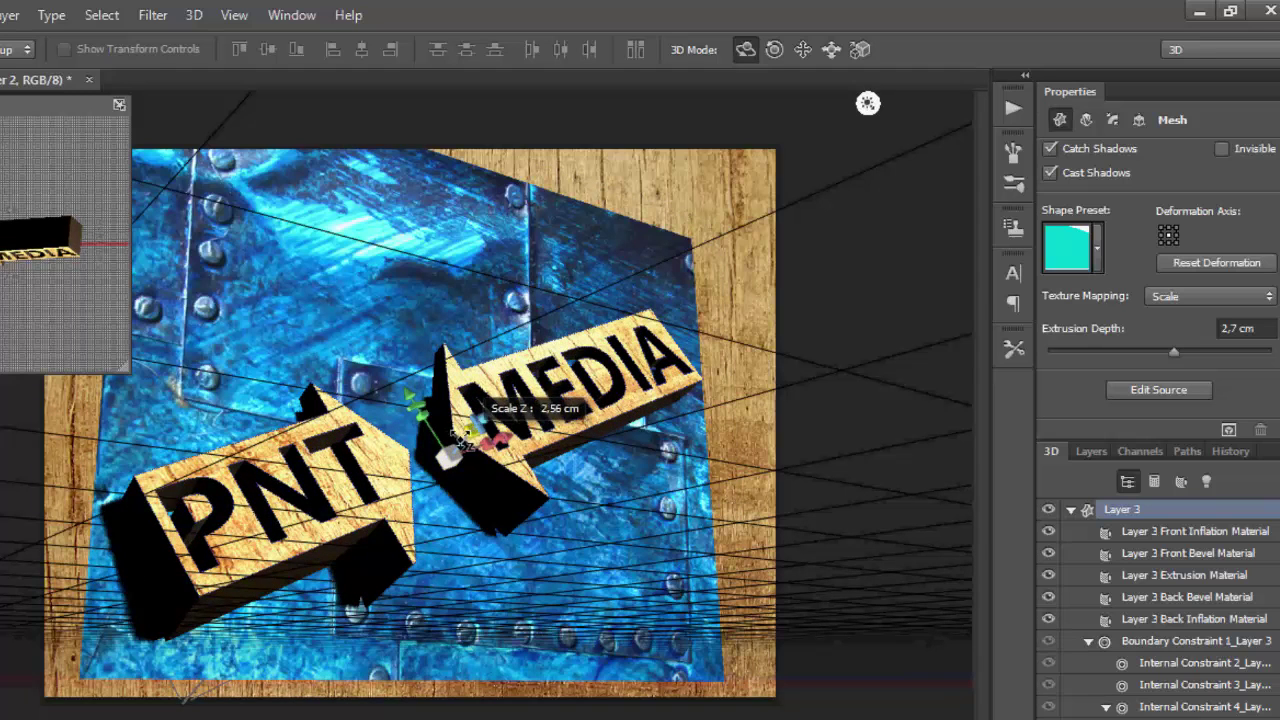
mouse_move(448, 456)
left_mouse_down()
mouse_move(431, 470)
mouse_move(440, 476)
left_mouse_up()
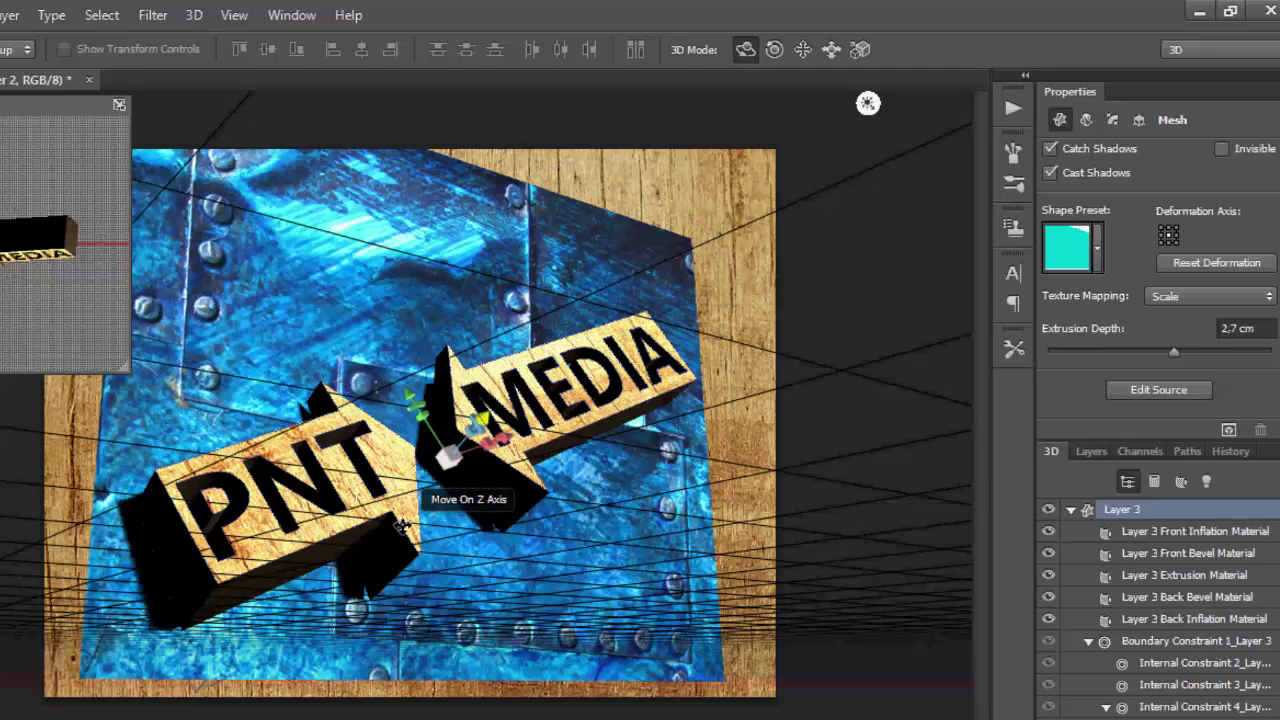
mouse_move(468, 447)
left_mouse_down()
mouse_move(526, 500)
mouse_move(455, 480)
left_mouse_up()
left_click_drag(150, 479, 162, 492)
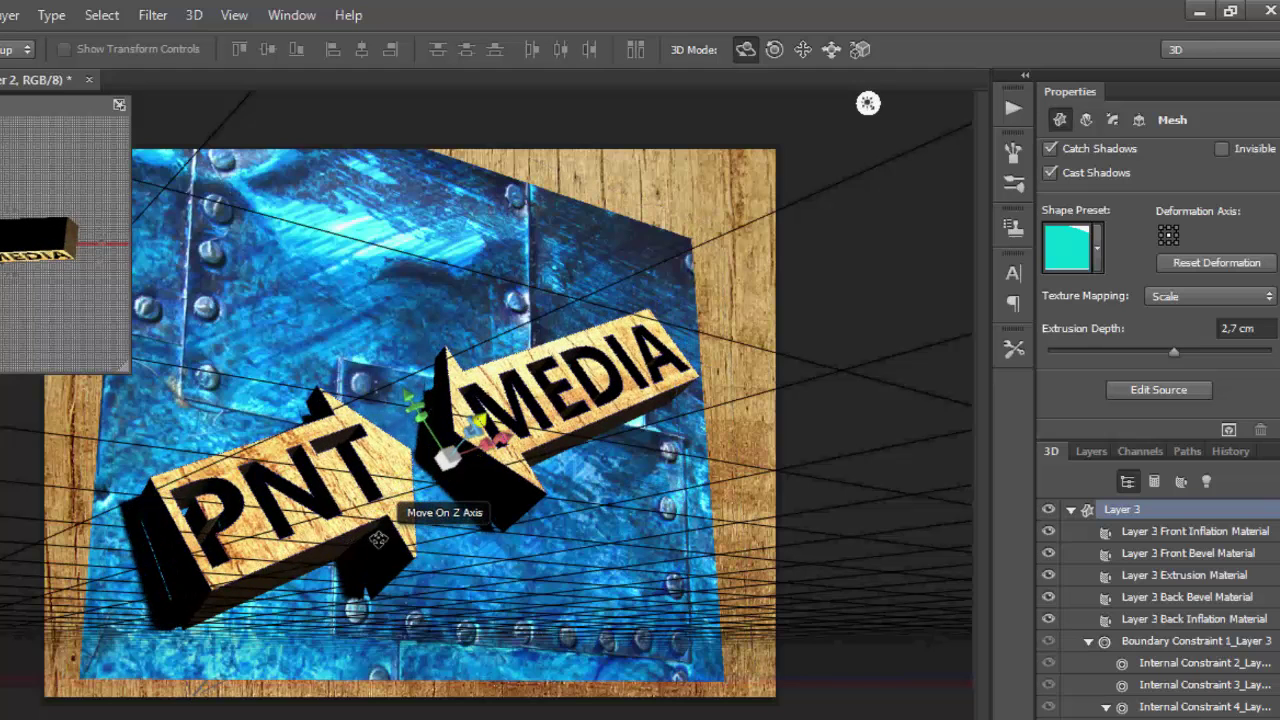
left_click_drag(381, 534, 368, 562)
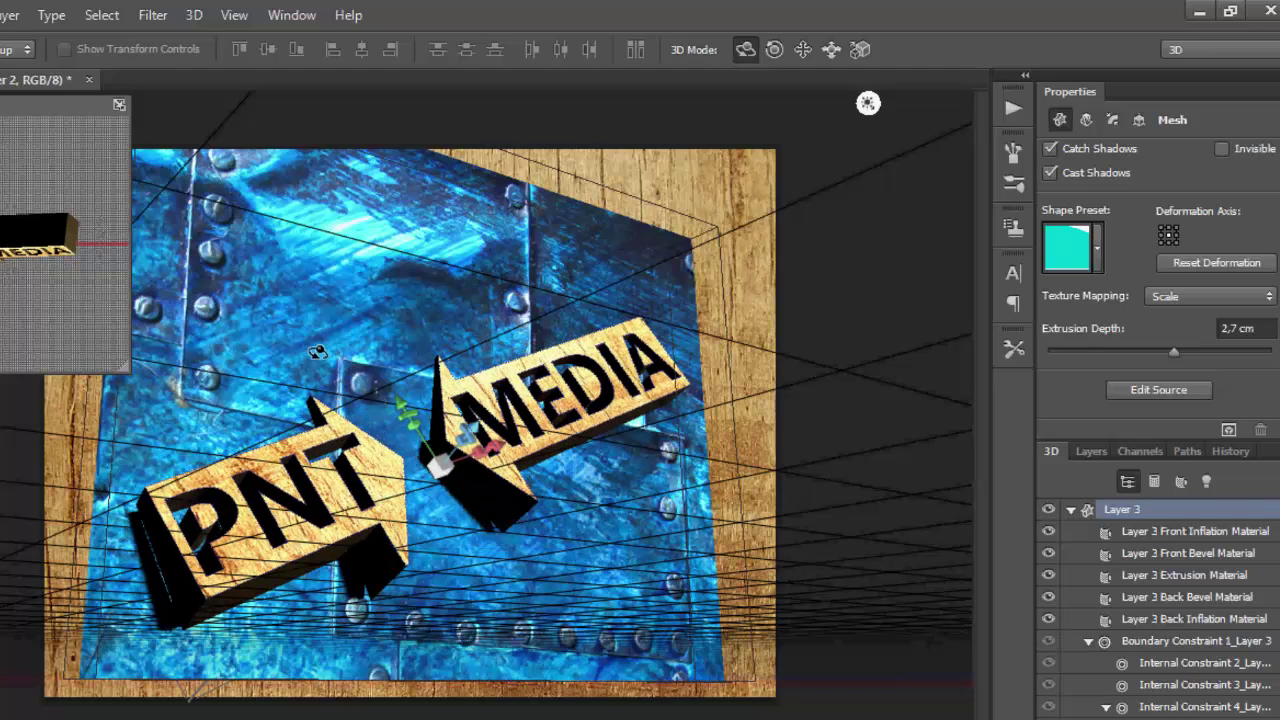
left_click_drag(315, 361, 315, 380)
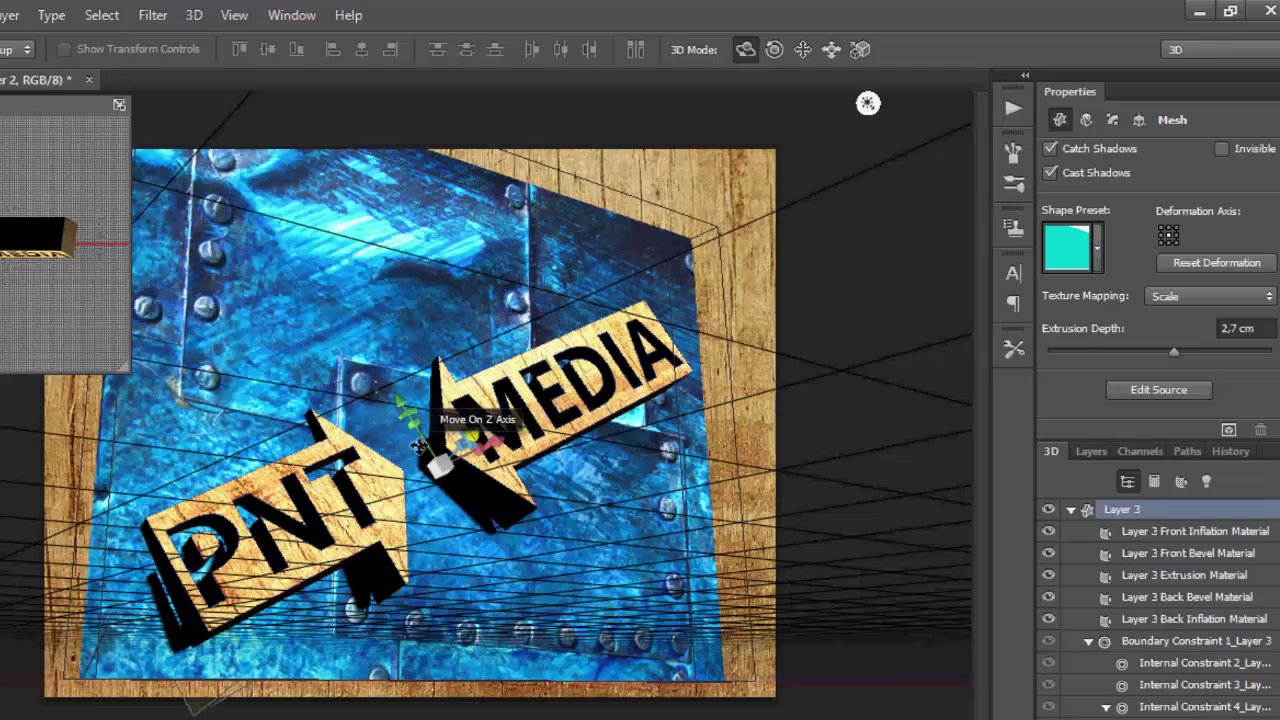
mouse_move(463, 437)
left_mouse_down()
mouse_move(459, 447)
mouse_move(471, 438)
left_mouse_up()
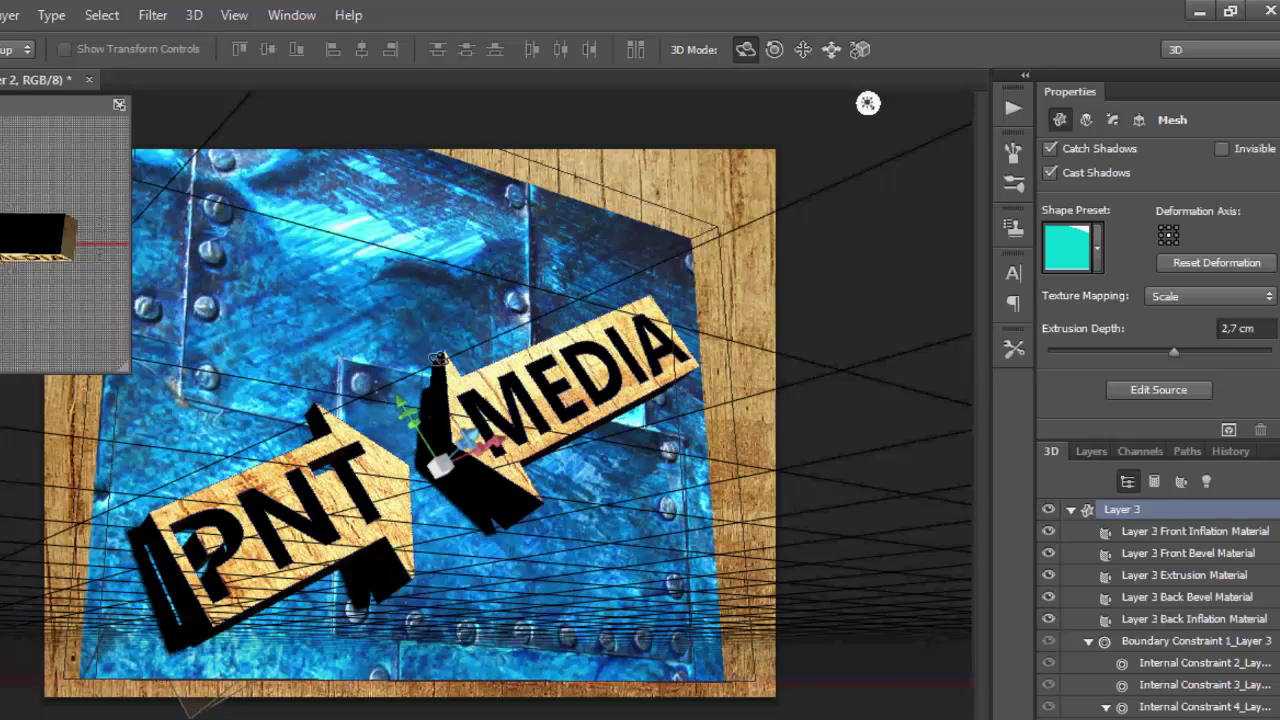
- Select Infinite Light 1 and swing it so the arrows' shadows fall across the metal plate
left_click(1211, 481)
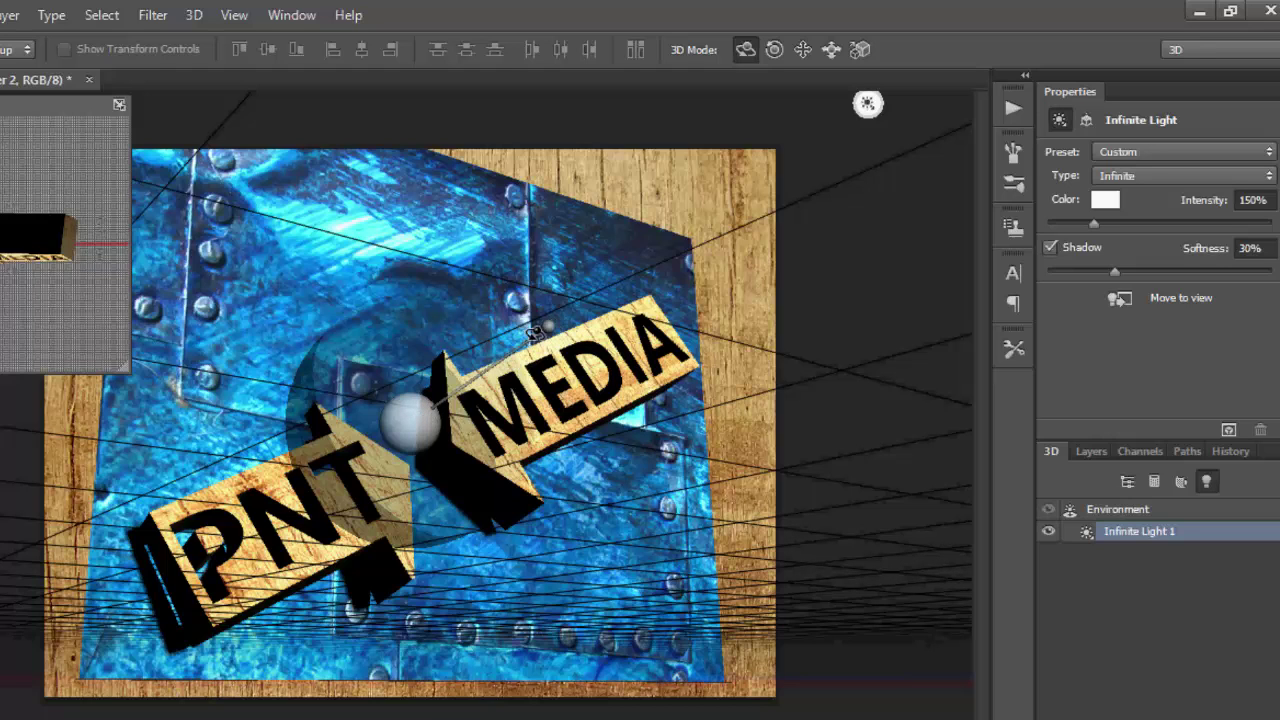
mouse_move(543, 330)
left_mouse_down()
mouse_move(336, 294)
mouse_move(389, 316)
mouse_move(404, 291)
mouse_move(485, 340)
mouse_move(421, 447)
mouse_move(308, 400)
mouse_move(366, 280)
mouse_move(389, 306)
mouse_move(385, 334)
mouse_move(316, 281)
mouse_move(340, 315)
left_mouse_up()
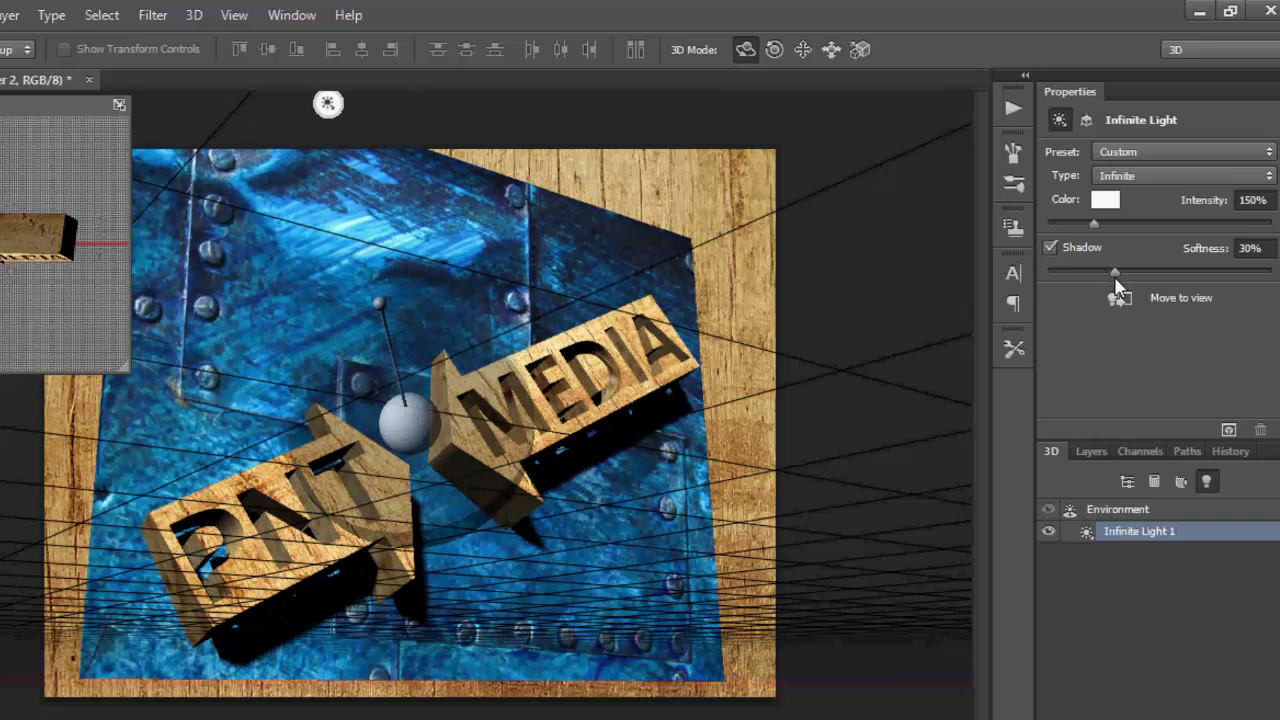
- Set Infinite Light 1 to 55% softness and 163% intensity, then rotate it further right
left_click_drag(1116, 279, 1177, 280)
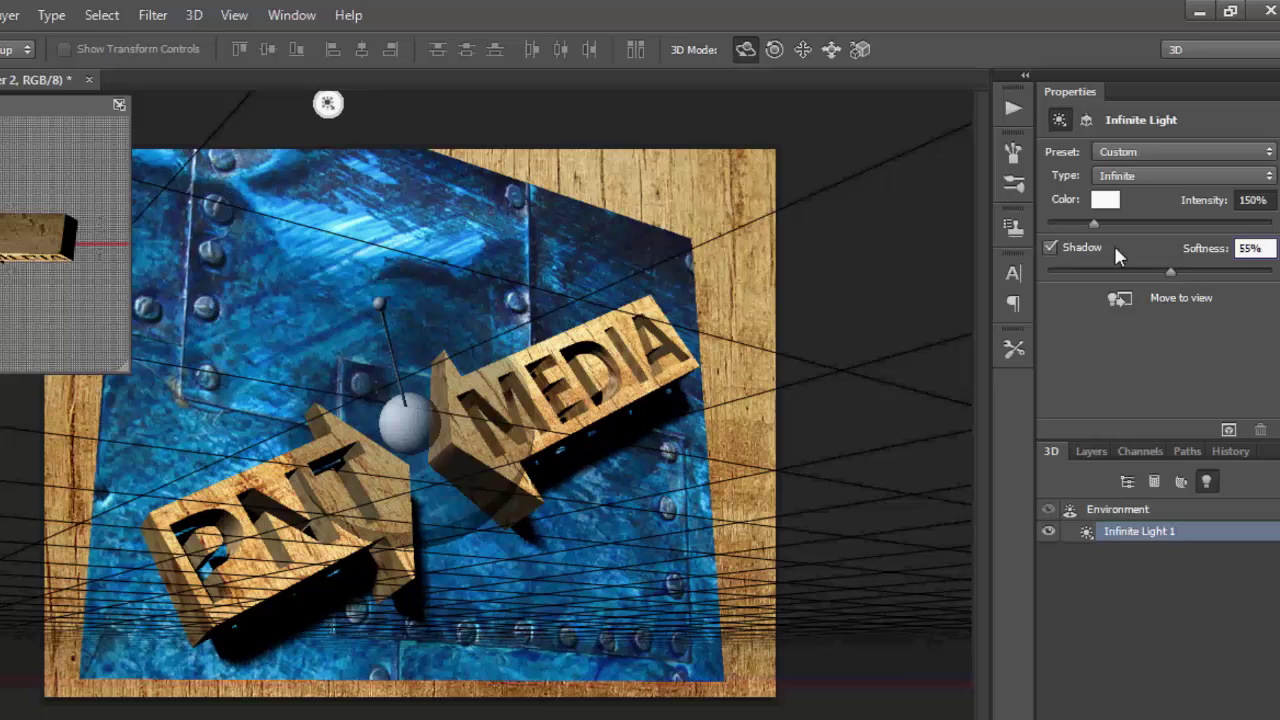
mouse_move(1094, 222)
left_mouse_down()
mouse_move(1121, 226)
mouse_move(1097, 224)
left_mouse_up()
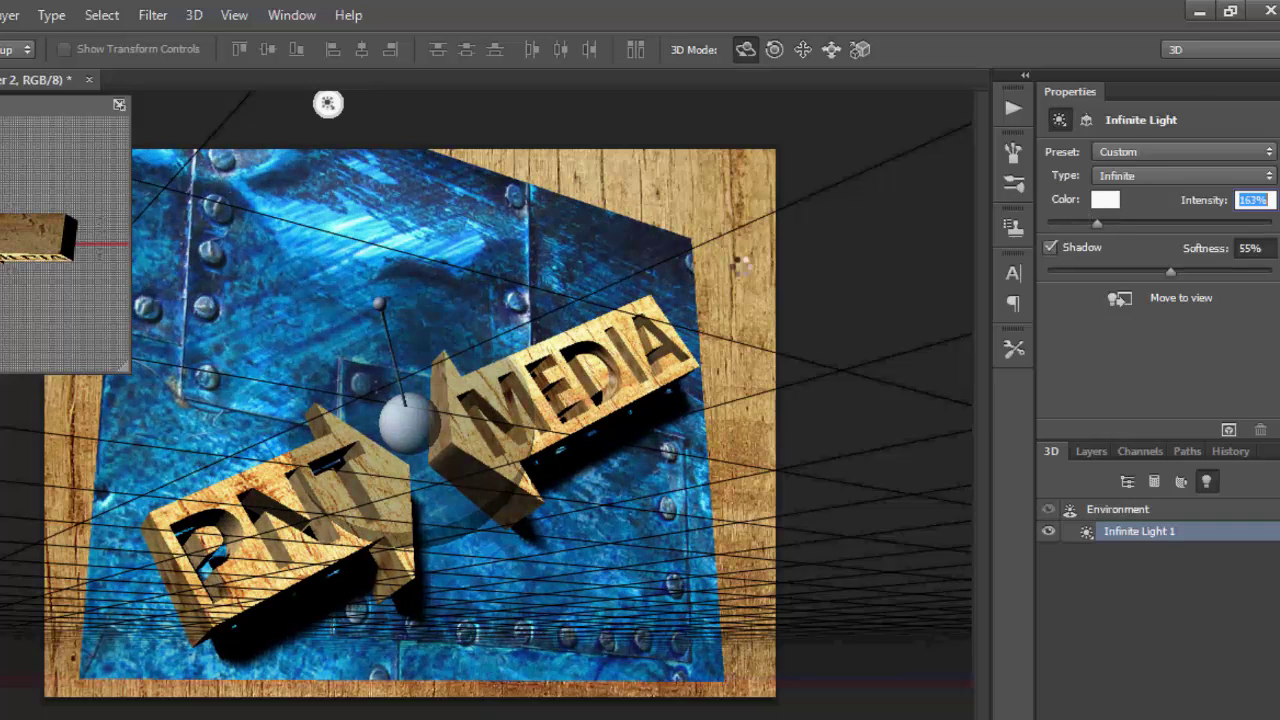
mouse_move(396, 311)
left_mouse_down()
mouse_move(406, 371)
mouse_move(379, 353)
mouse_move(408, 306)
mouse_move(338, 308)
mouse_move(477, 325)
mouse_move(471, 339)
mouse_move(354, 327)
mouse_move(462, 290)
mouse_move(469, 314)
left_mouse_up()
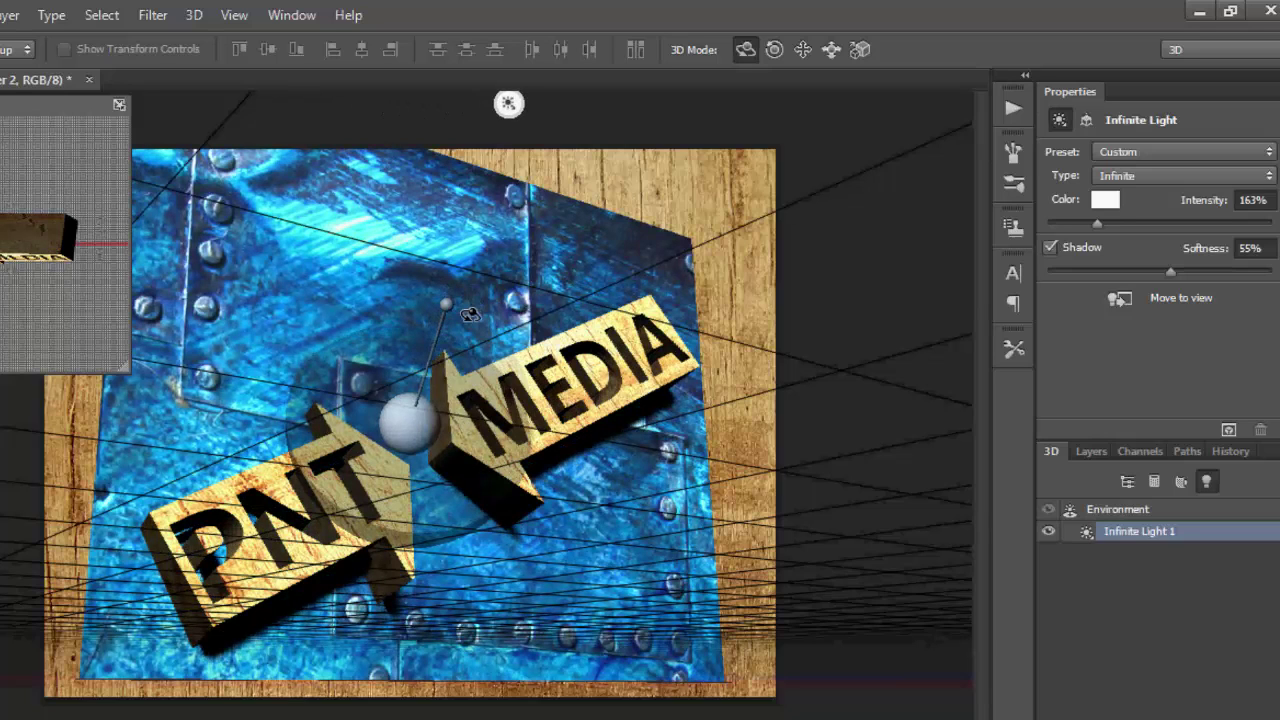
left_click_drag(469, 314, 481, 336)
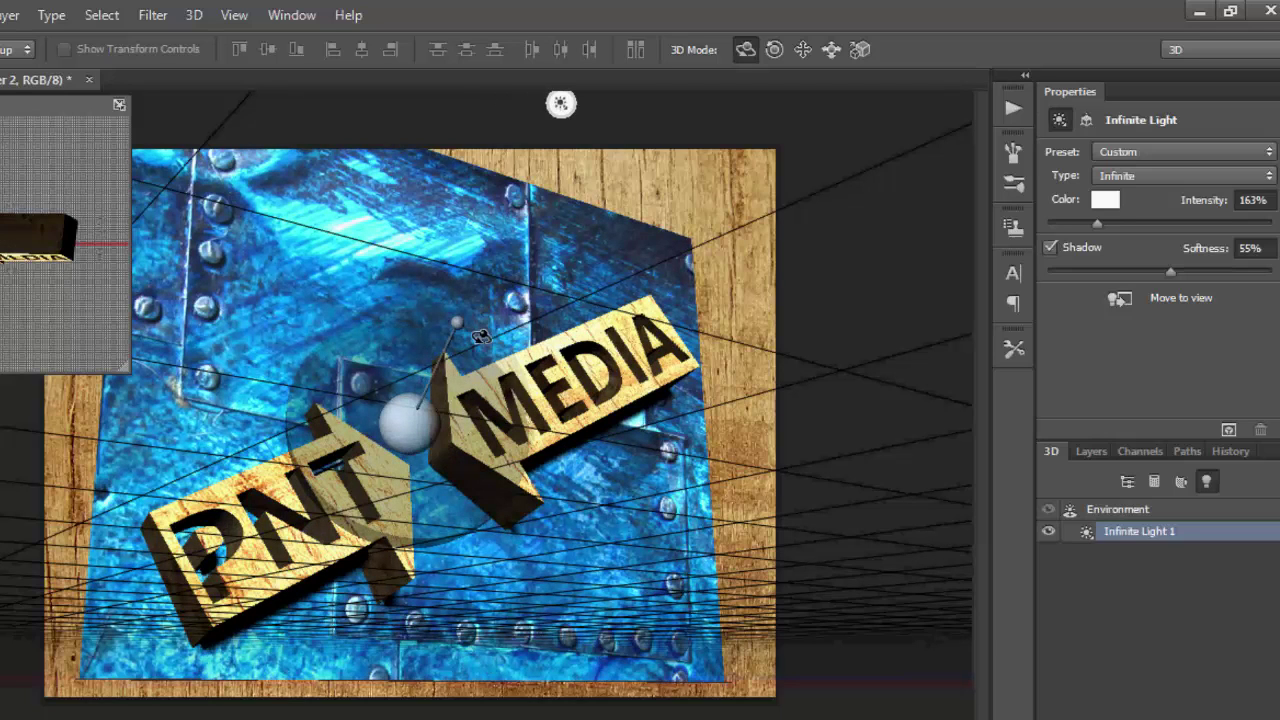
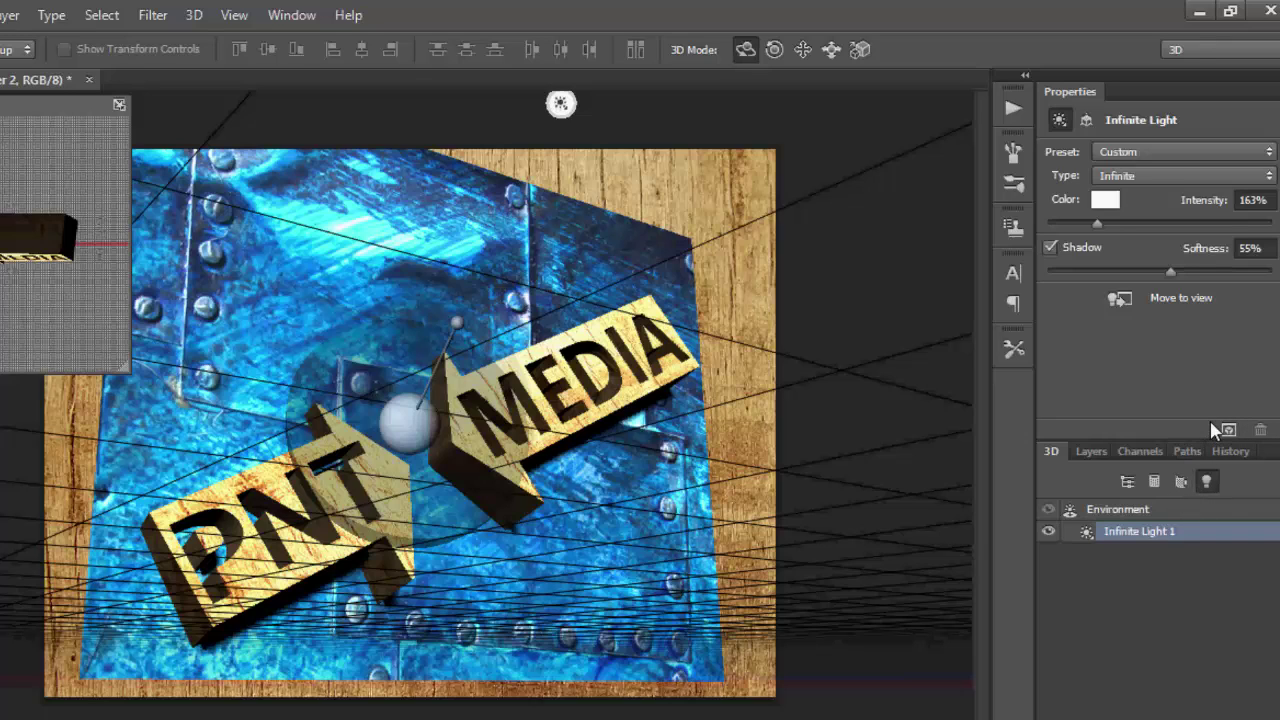
- Filter the 3D panel to Whole Scene so the Layer 3 mesh properties appear
left_click(1081, 451)
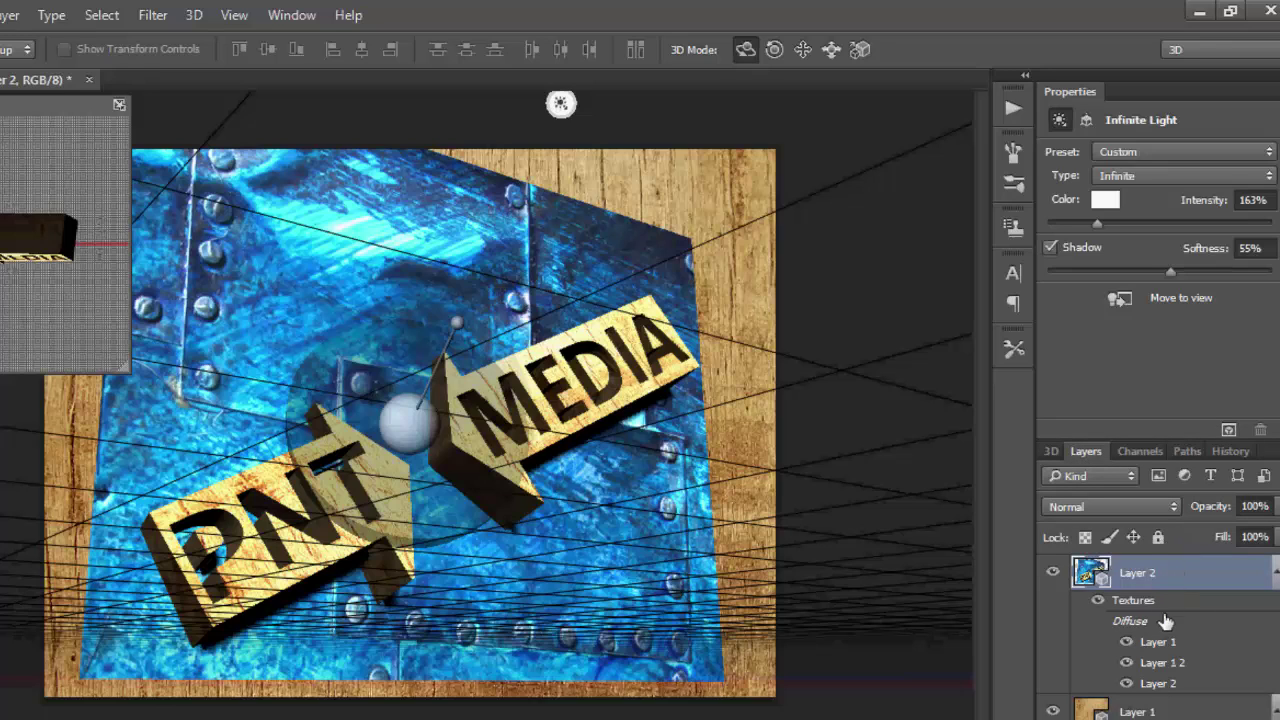
left_click(1052, 451)
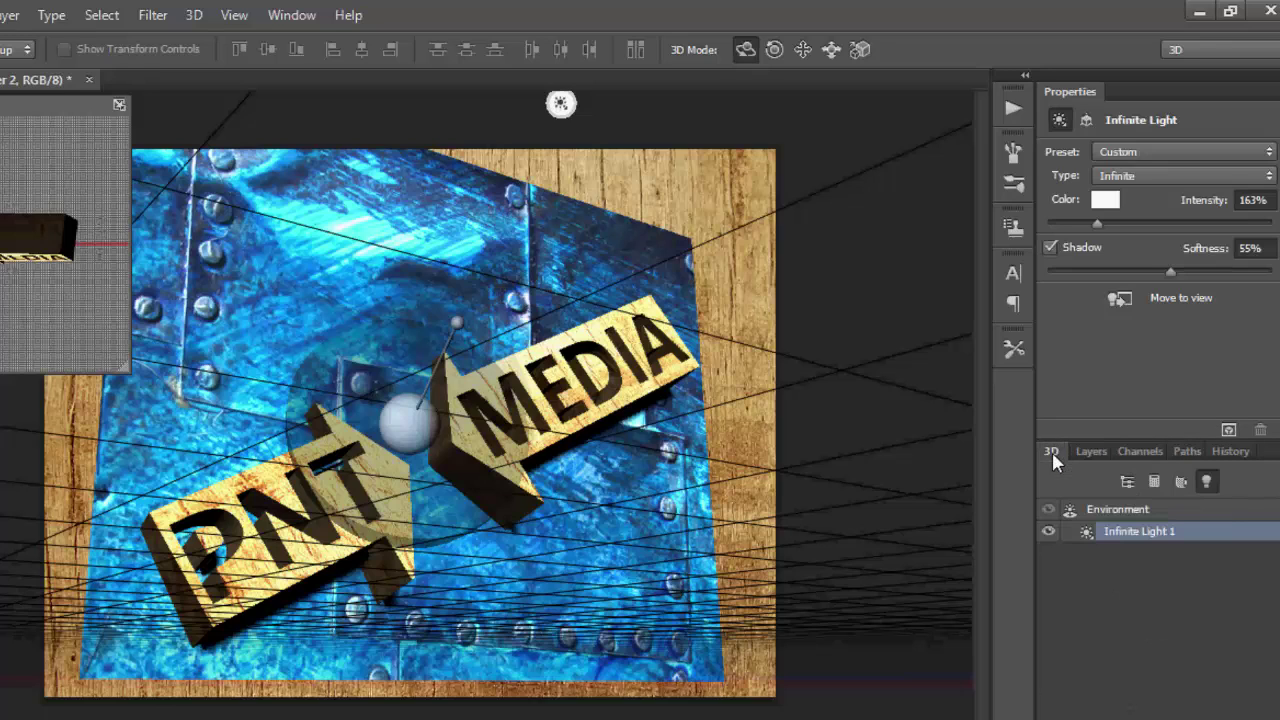
left_click(1126, 481)
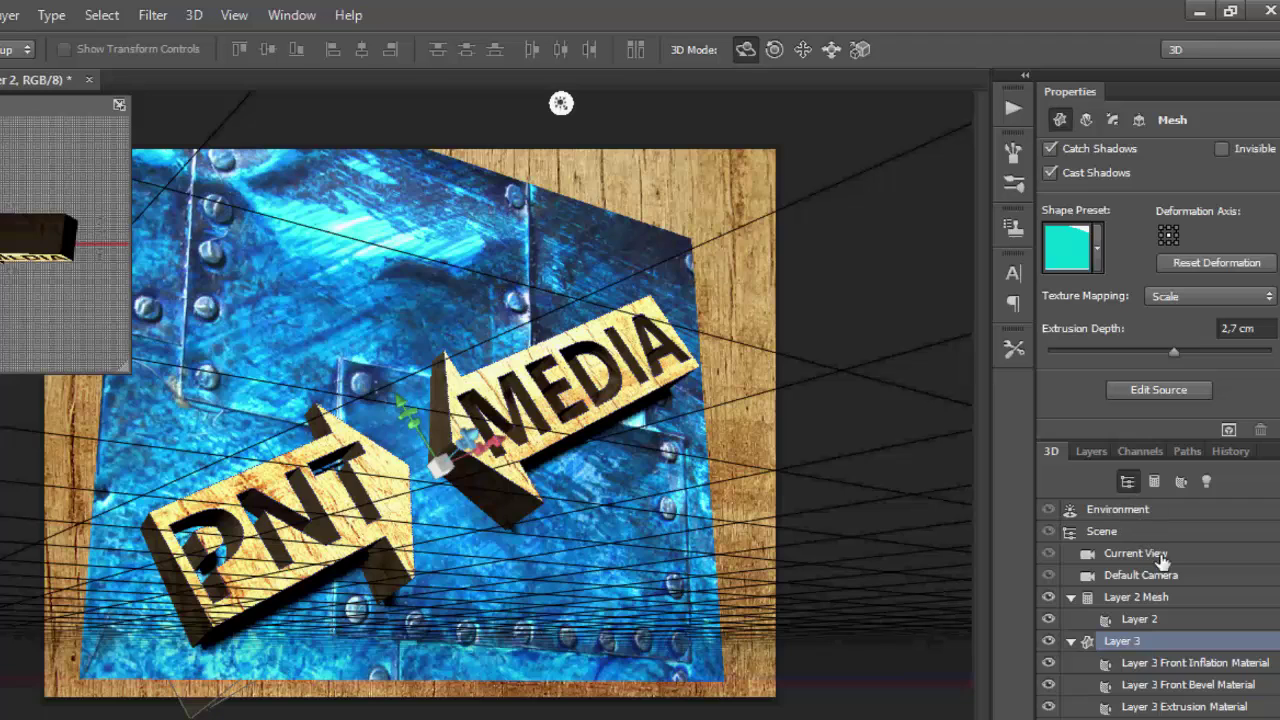
scroll(1266, 611, "down", 1)
scroll(1266, 611, "down", 1)
scroll(1270, 610, "up", 2)
- Preview bevelled, flat, engraved and cut-out shape presets on the PNT MEDIA text
left_click(1096, 256)
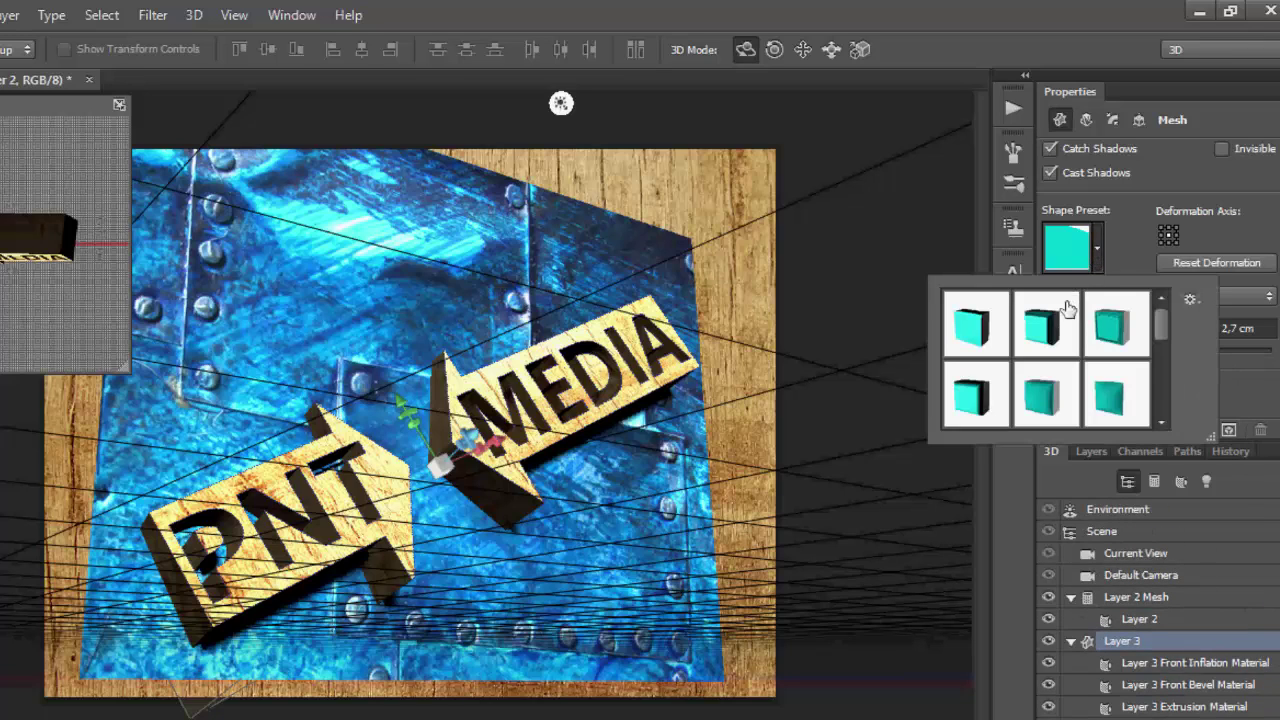
left_click(1114, 320)
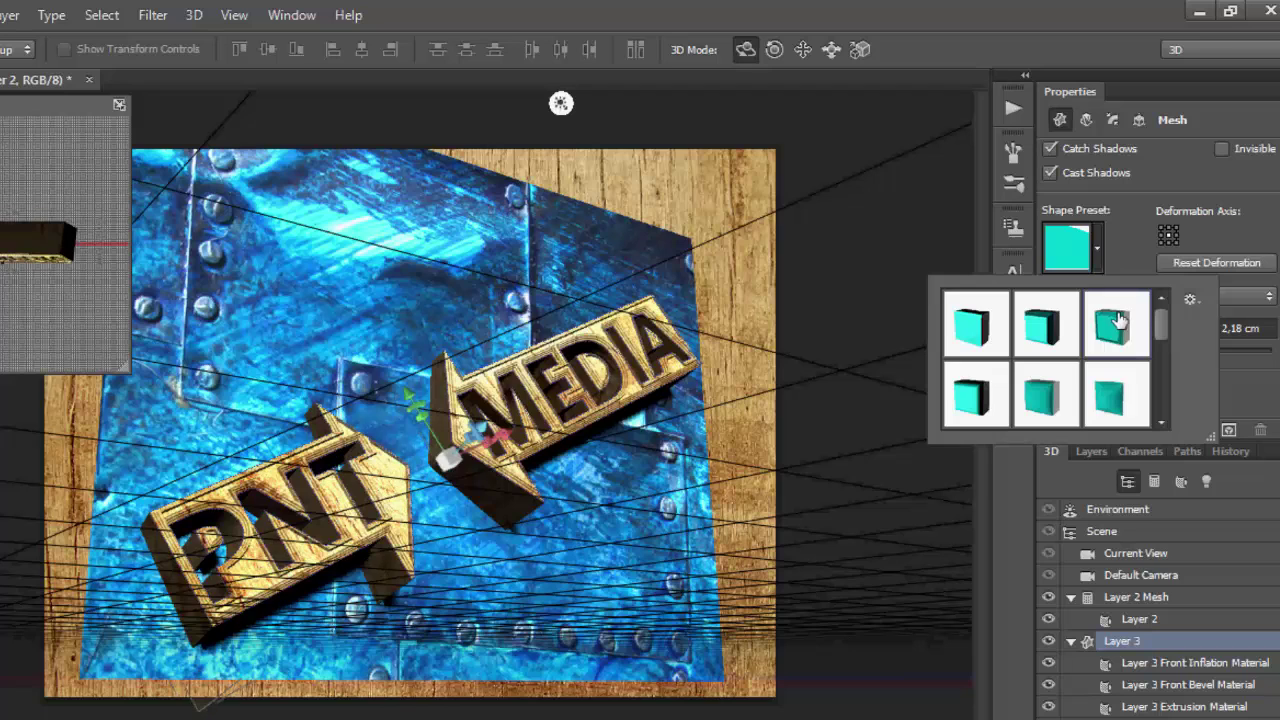
left_click(1047, 350)
left_click(1006, 356)
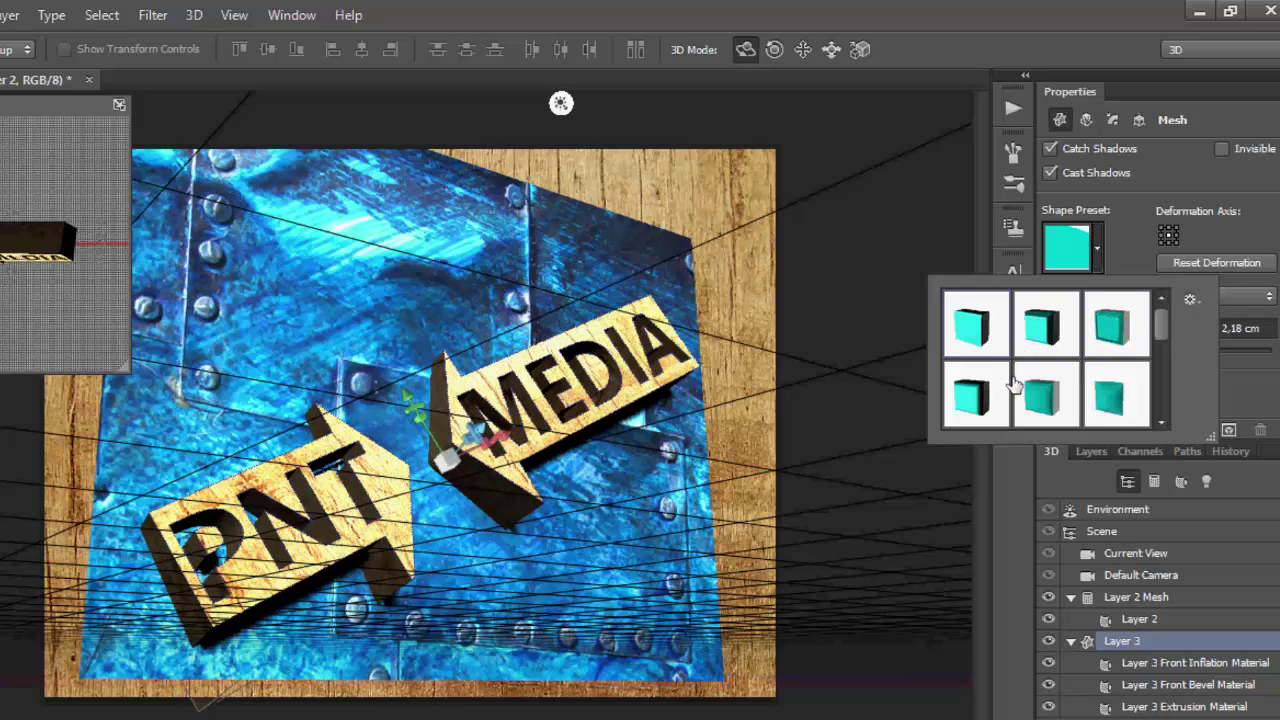
left_click(996, 400)
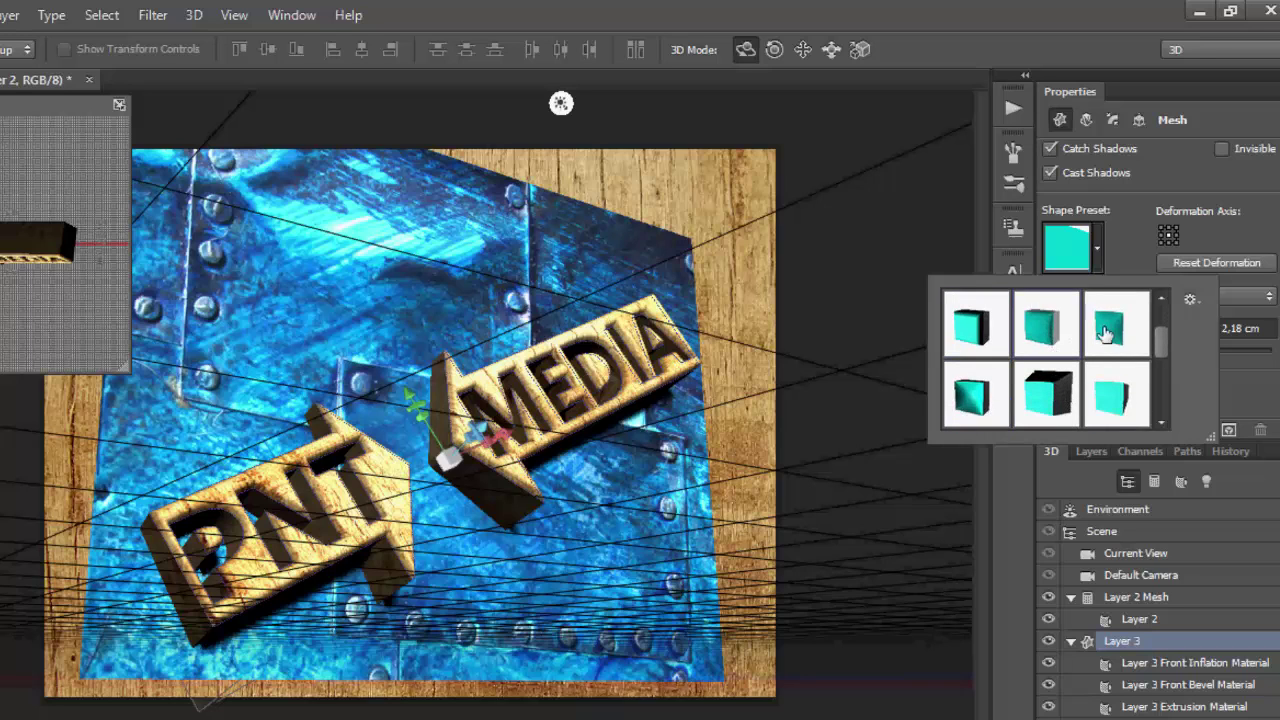
left_click(1106, 333)
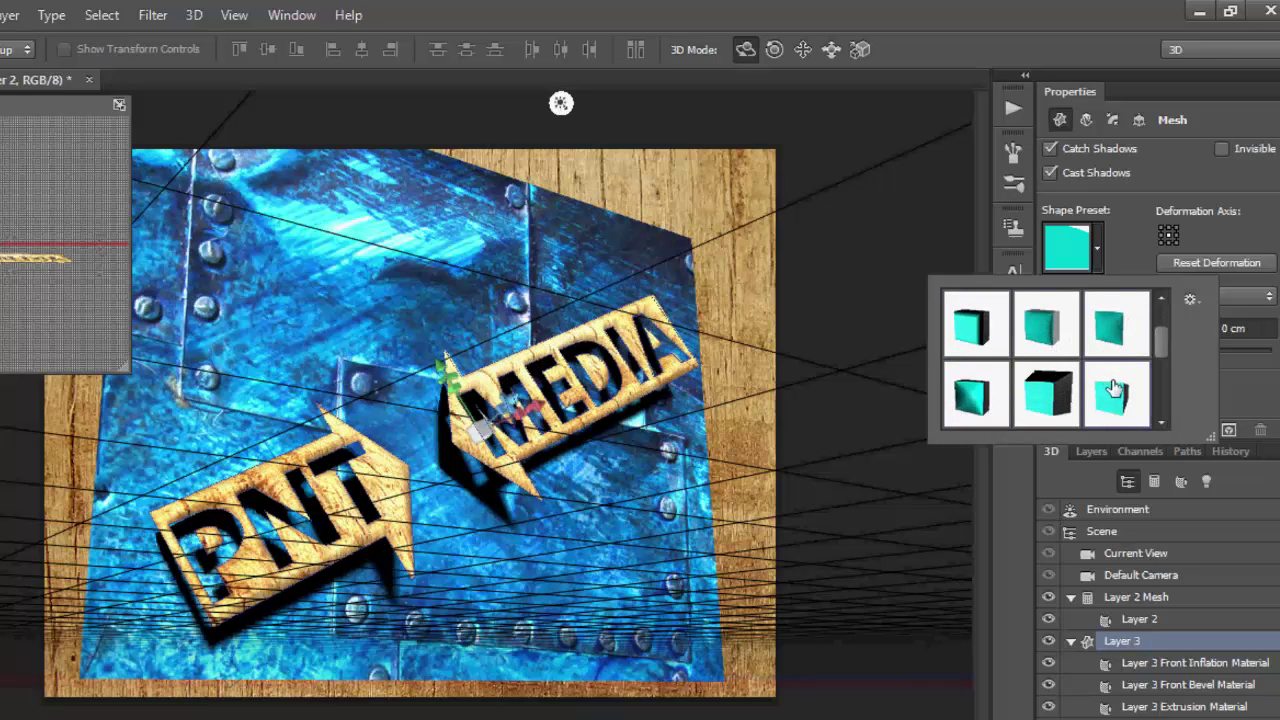
left_click(1045, 400)
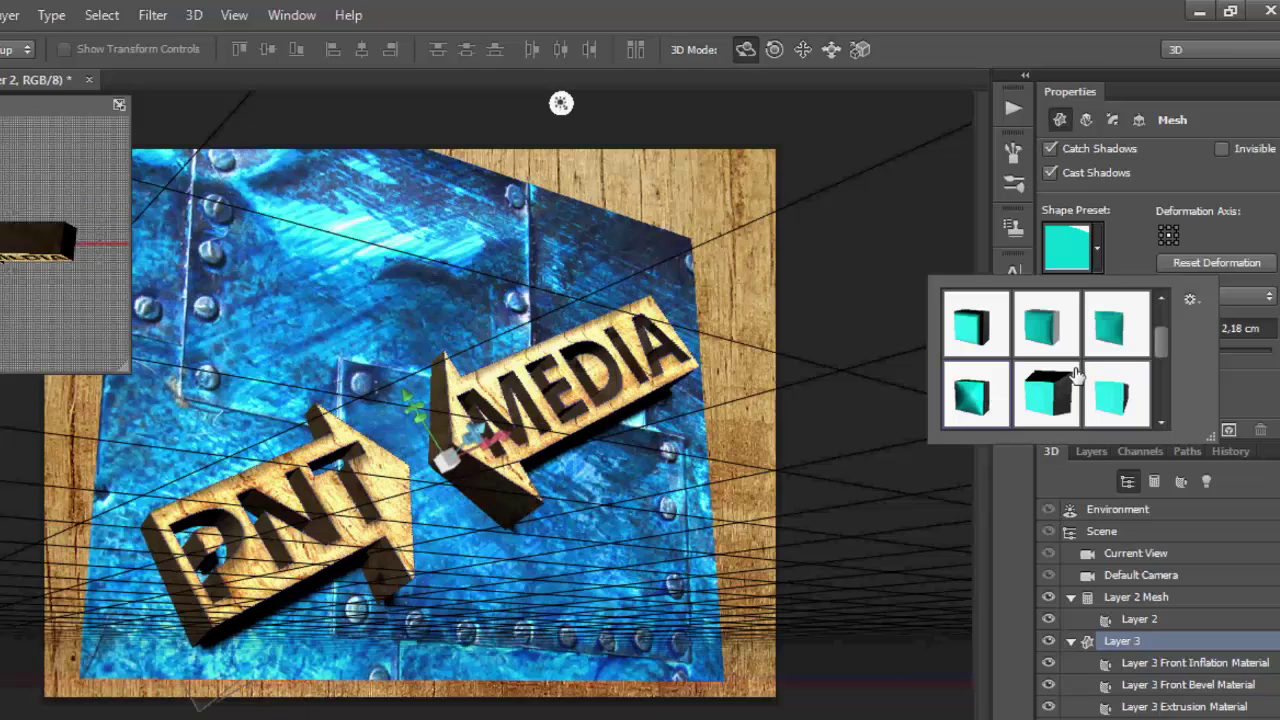
- Preview the bend and cylinder-like shape presets, ending on a deep curved form
scroll(1076, 373, "down", 1)
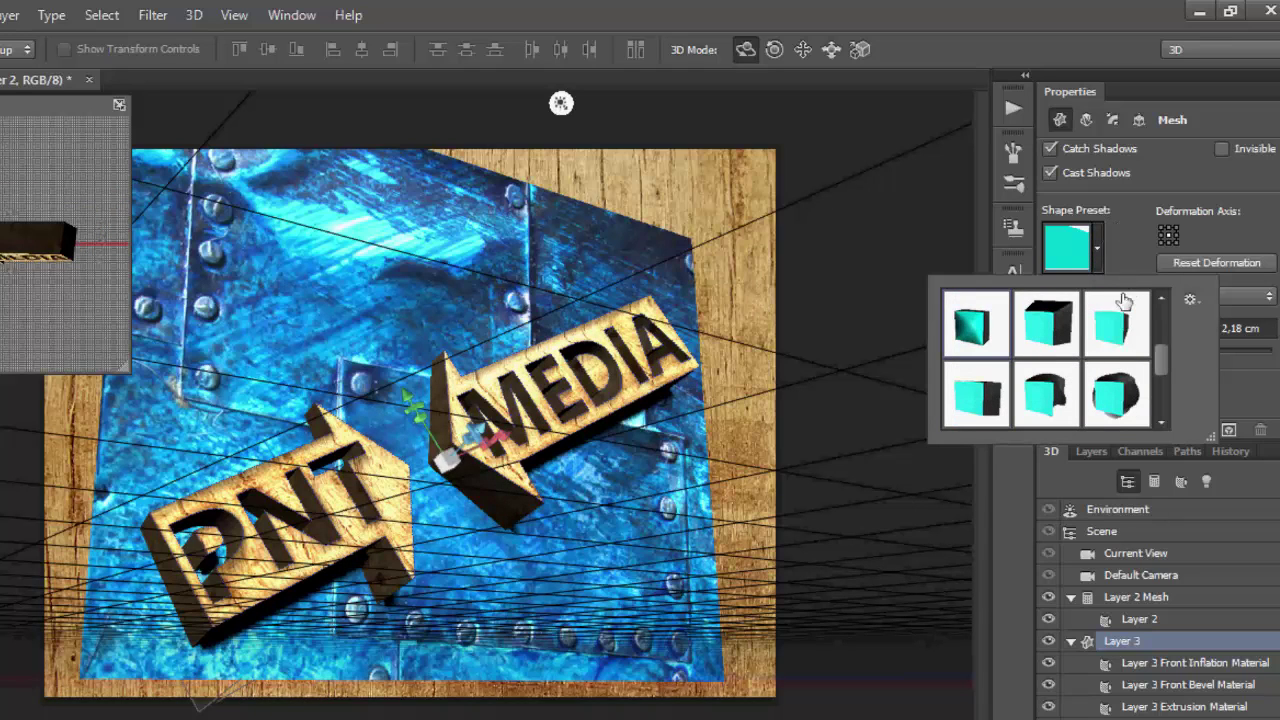
scroll(1100, 336, "down", 1)
scroll(1100, 340, "down", 1)
left_click(1045, 374)
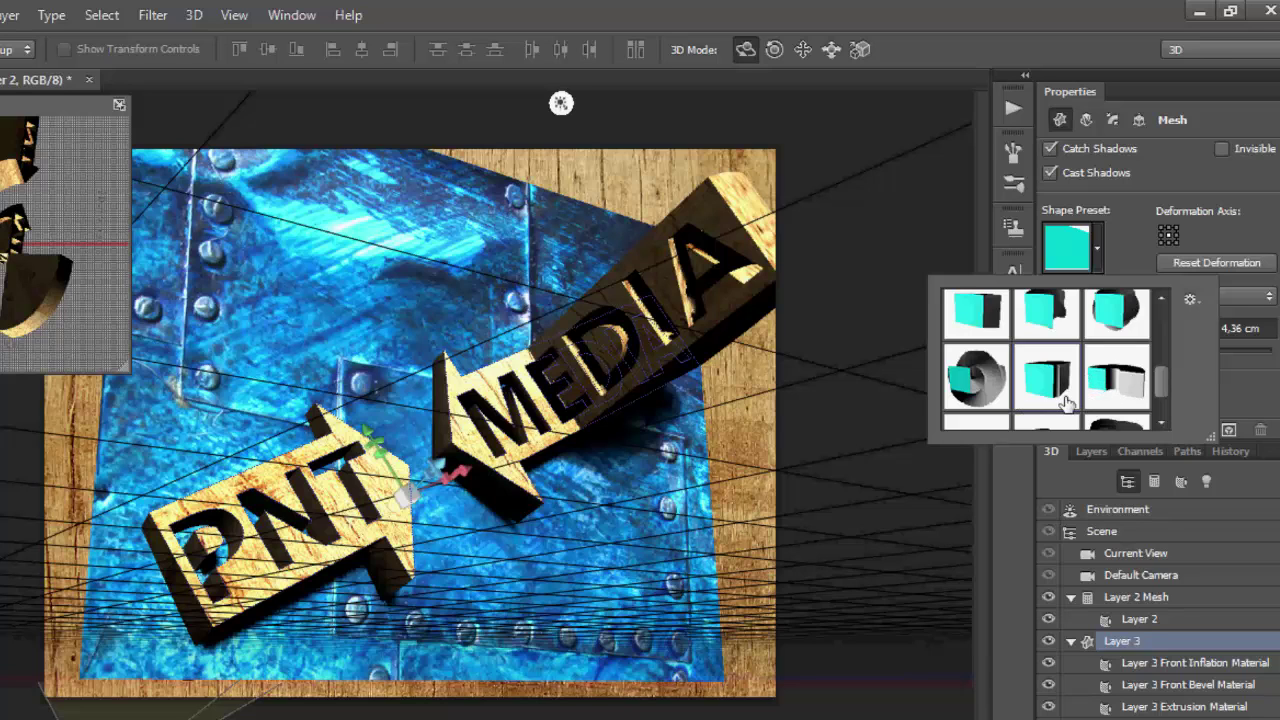
left_click(1100, 375)
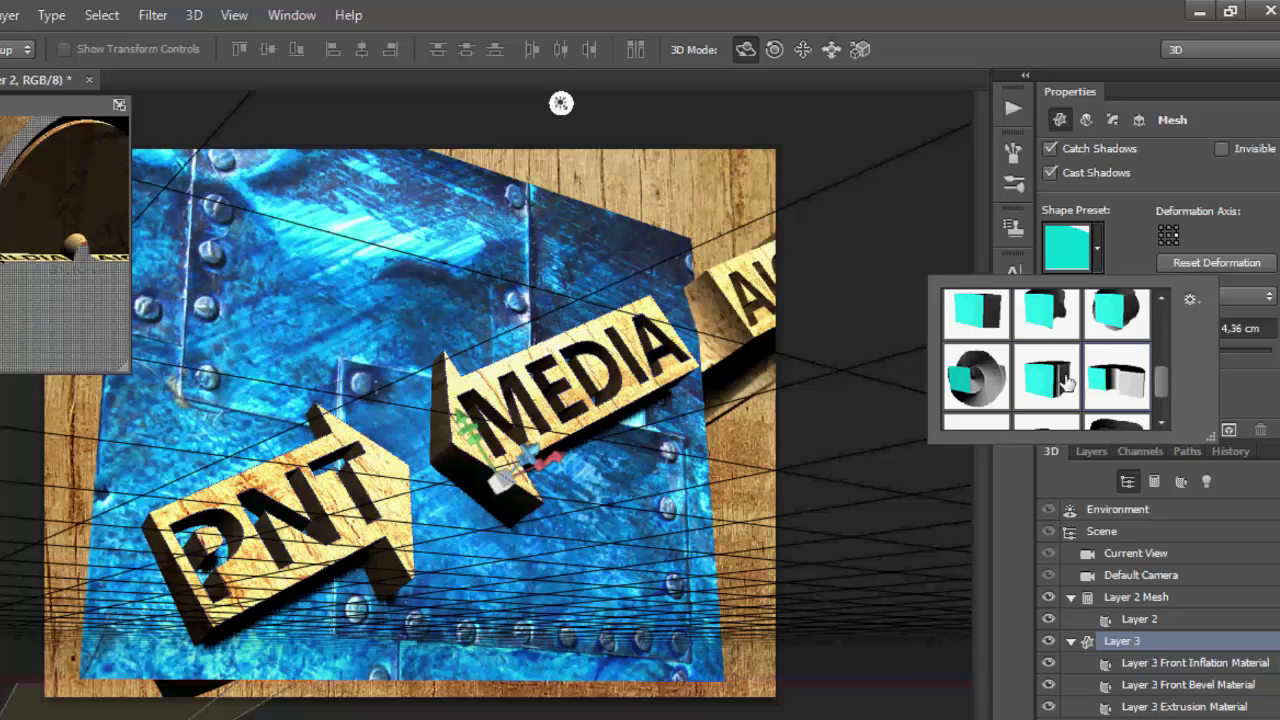
scroll(1078, 392, "down", 1)
left_click(1078, 392)
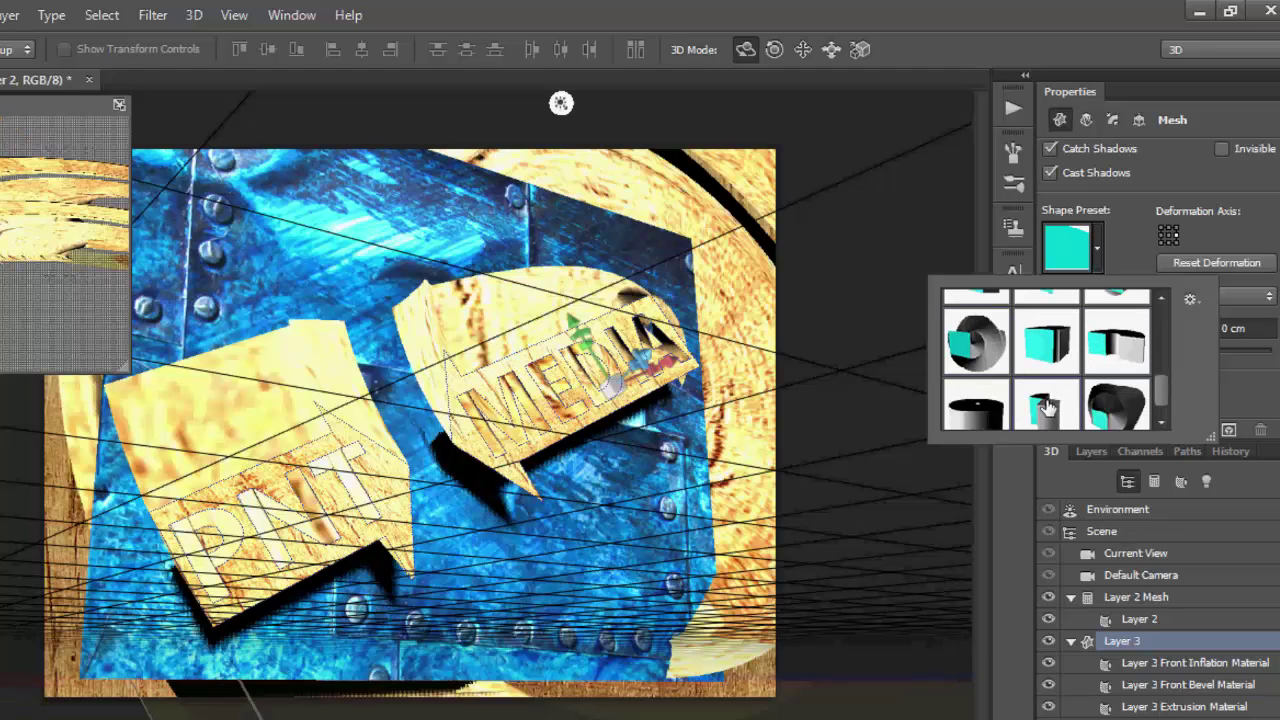
left_click(1005, 410)
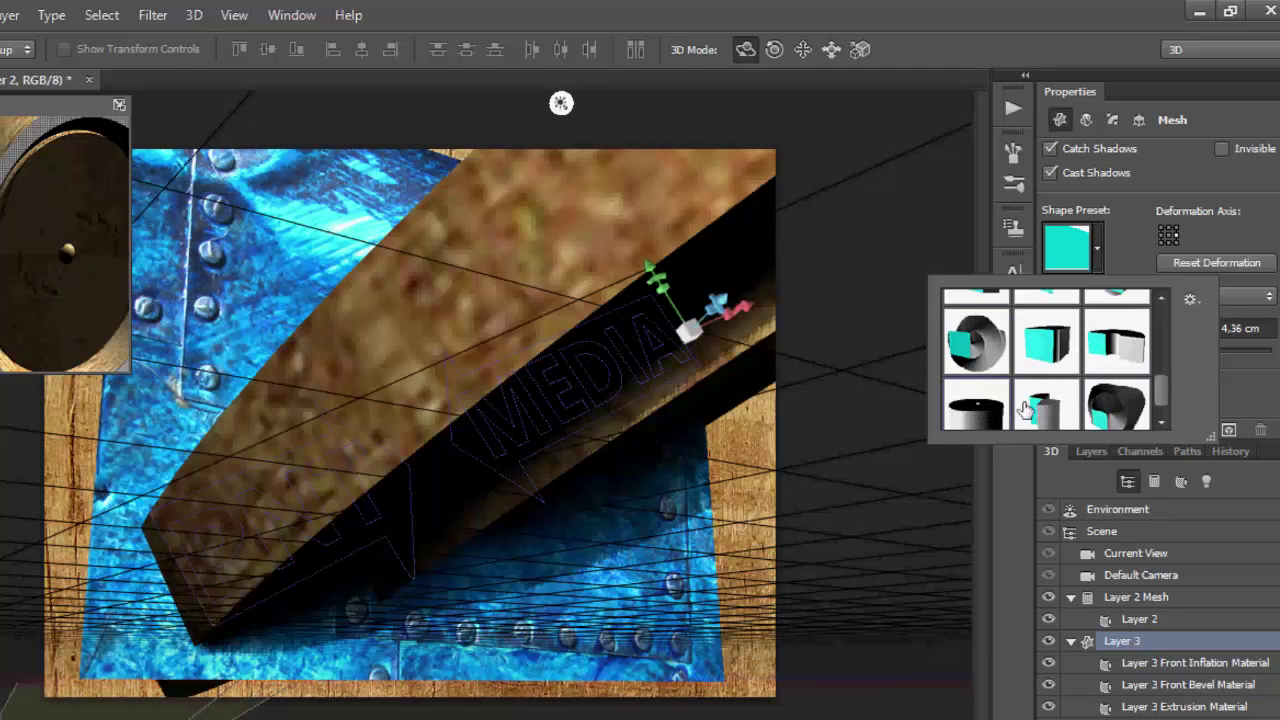
left_click(1053, 405)
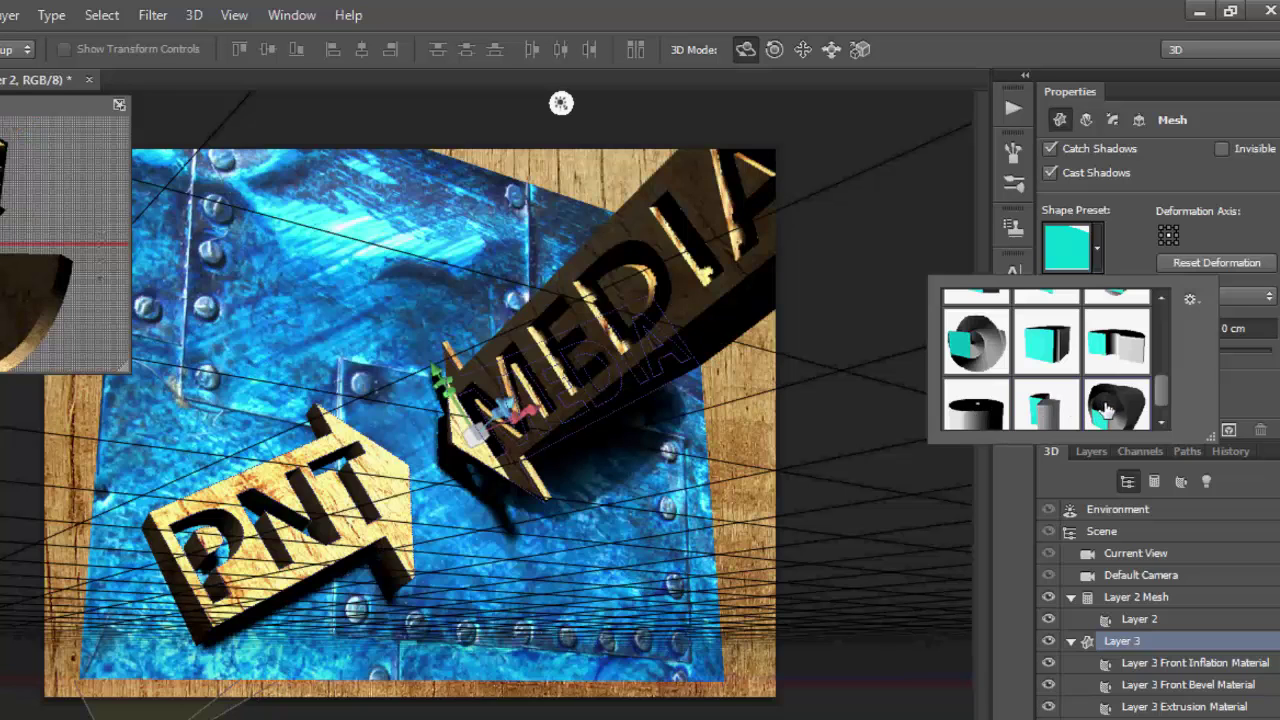
left_click(1112, 402)
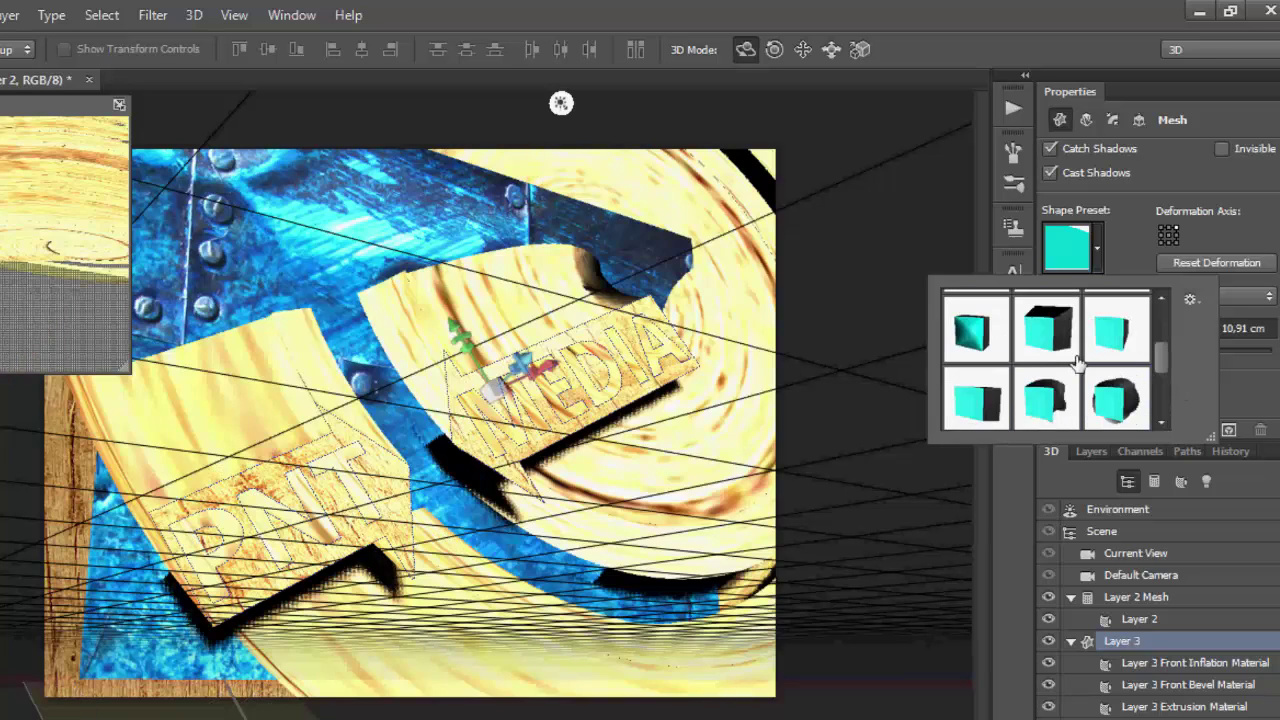
- Compare more shape presets, including a 4,36 cm-deep shape, bevelled and inflated versions
scroll(1110, 385, "down", 2)
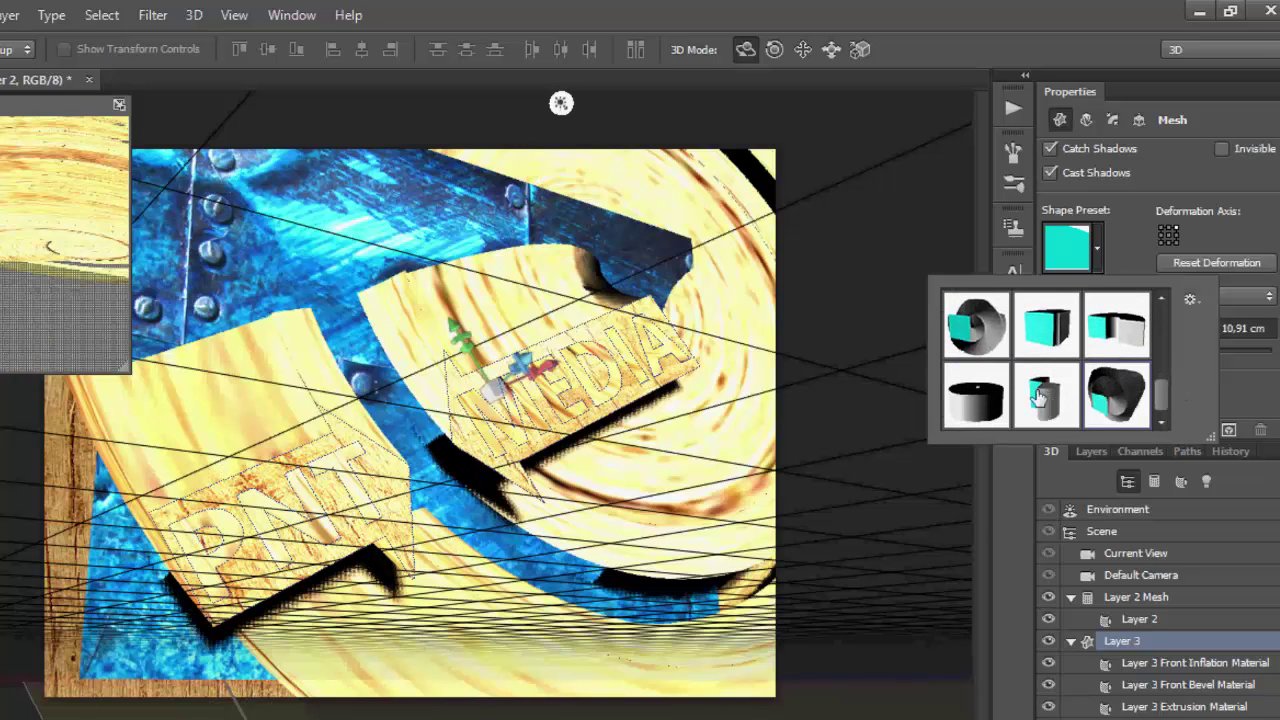
scroll(1040, 398, "up", 1)
left_click(993, 404)
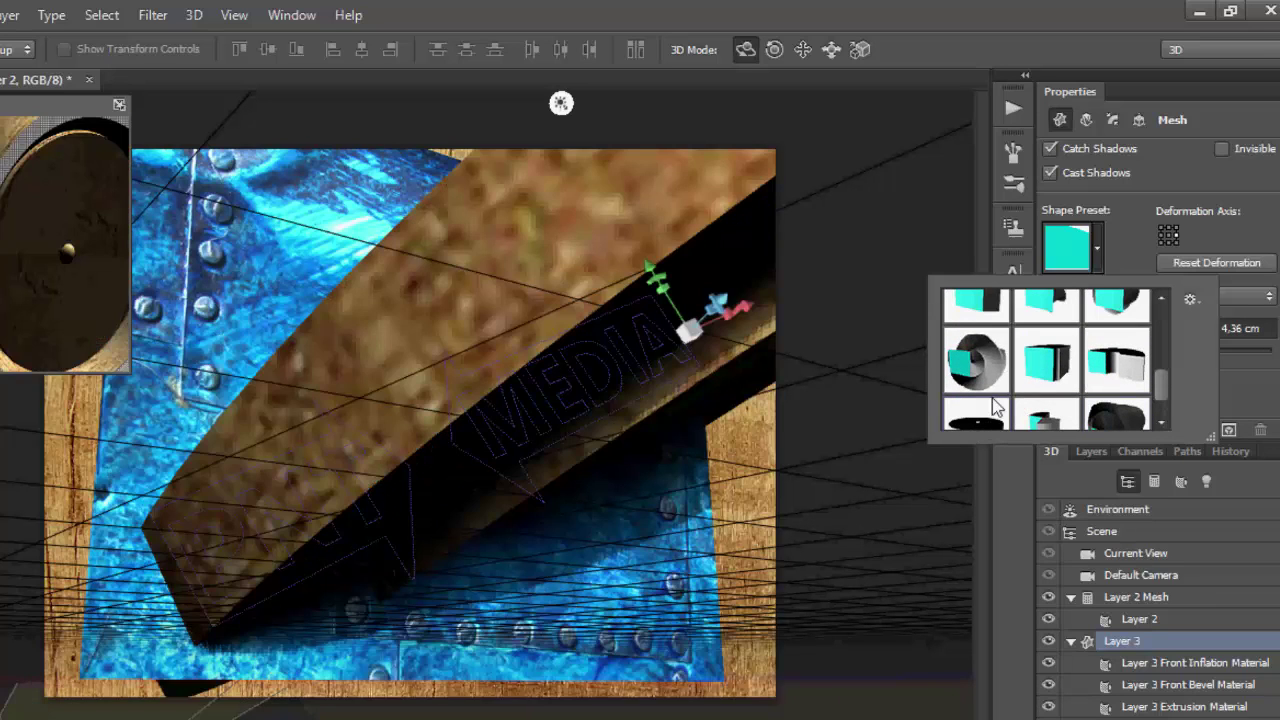
scroll(1043, 340, "up", 1)
scroll(1043, 340, "up", 1)
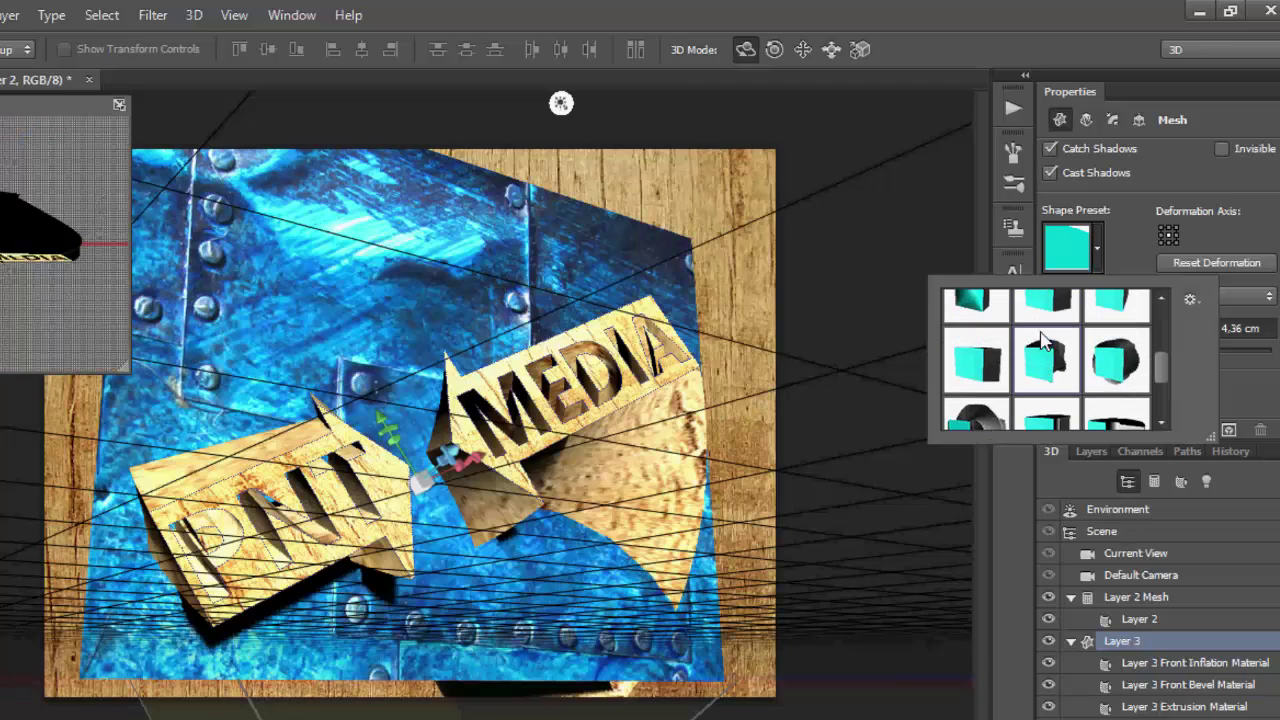
left_click(990, 346)
scroll(990, 347, "up", 1)
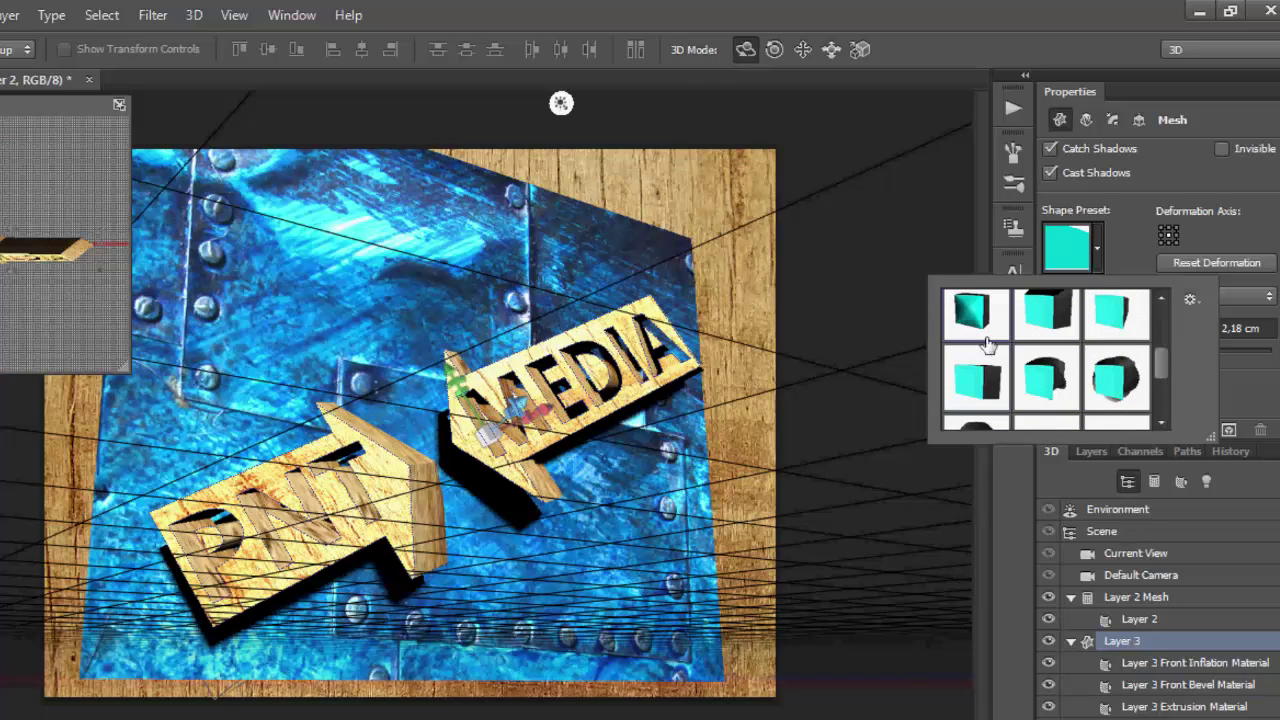
scroll(990, 345, "up", 1)
left_click(1045, 335)
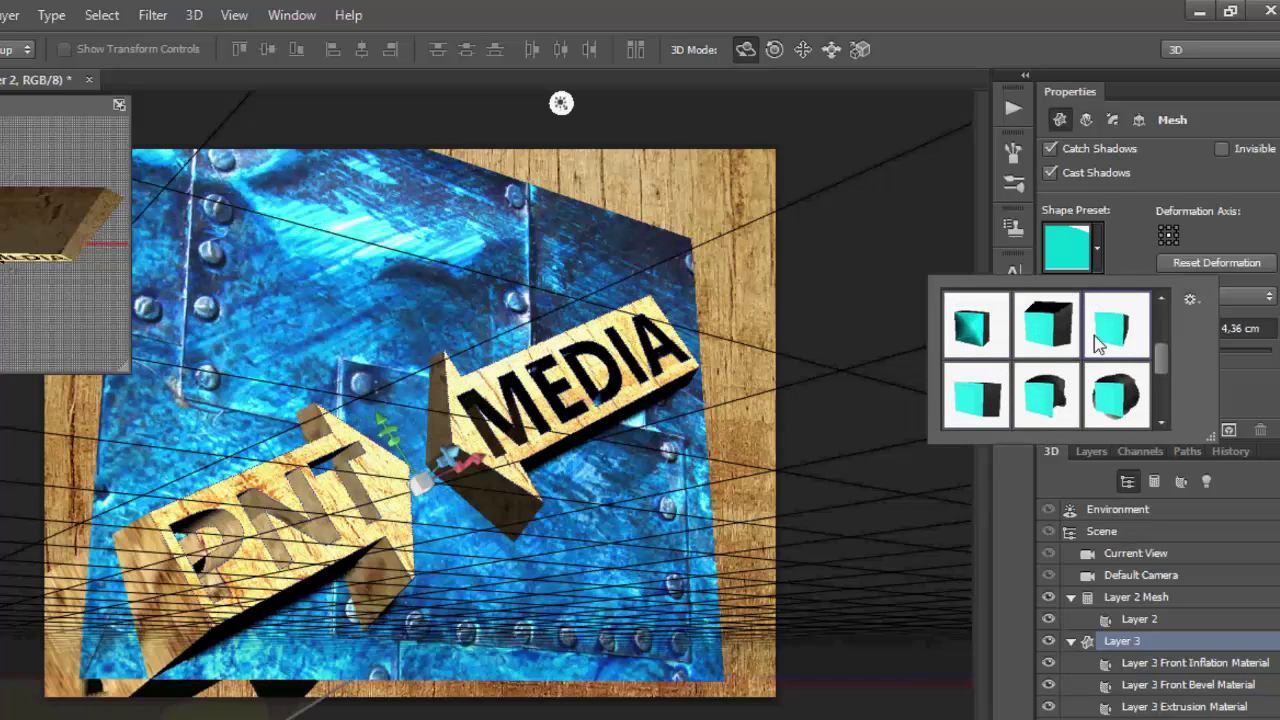
left_click(1060, 398)
left_click(1100, 400)
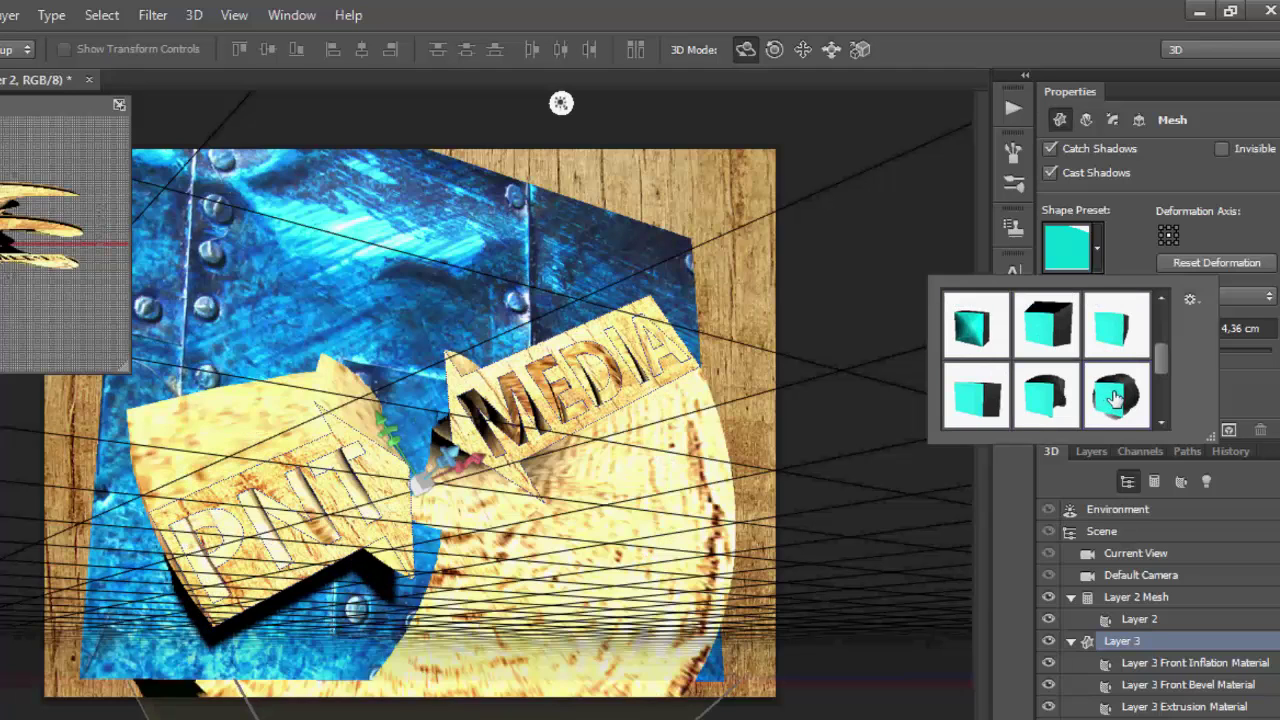
- Settle on the Bend X 90 shape preset and close the preset picker
scroll(1115, 370, "up", 1)
left_click(1120, 318)
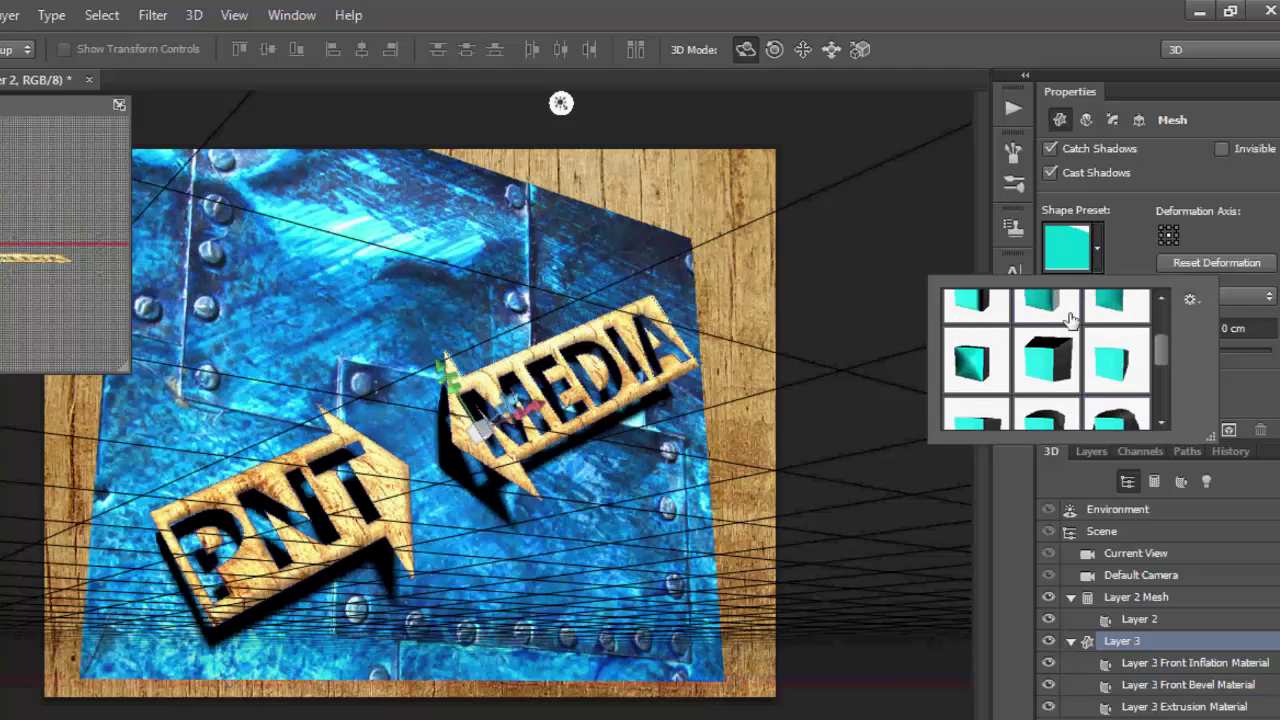
left_click(1060, 320)
scroll(1057, 343, "down", 1)
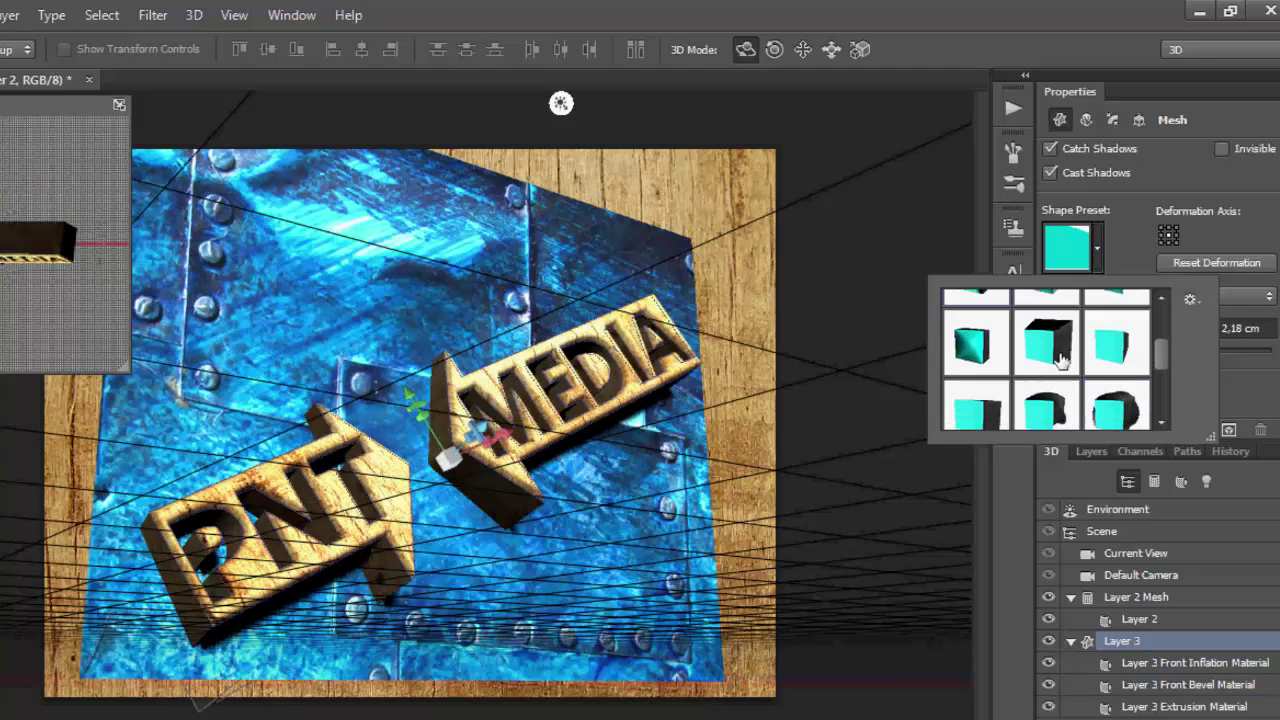
scroll(1057, 360, "down", 1)
left_click(1055, 375)
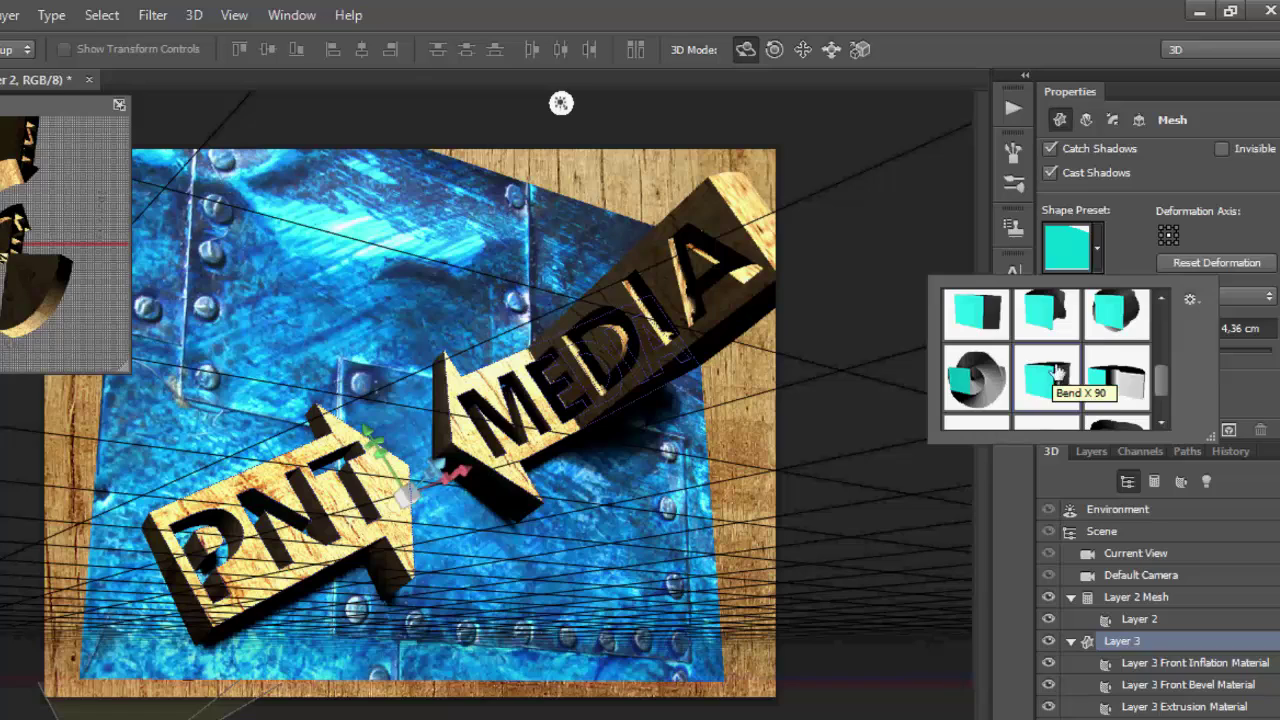
left_click(1097, 248)
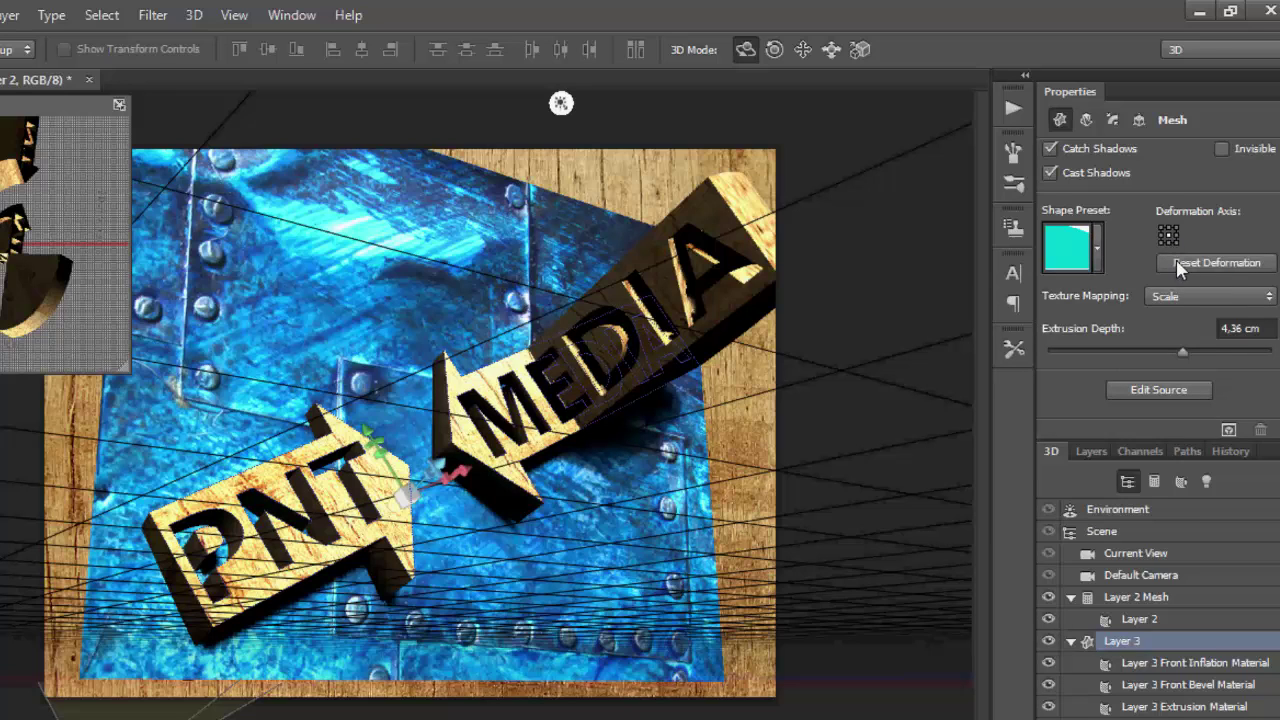
- Adjust the Extrusion Depth slider in Properties to about 5,89 cm
mouse_move(1187, 352)
left_mouse_down()
mouse_move(1203, 357)
mouse_move(1192, 357)
left_mouse_up()
left_click_drag(1198, 364, 1192, 366)
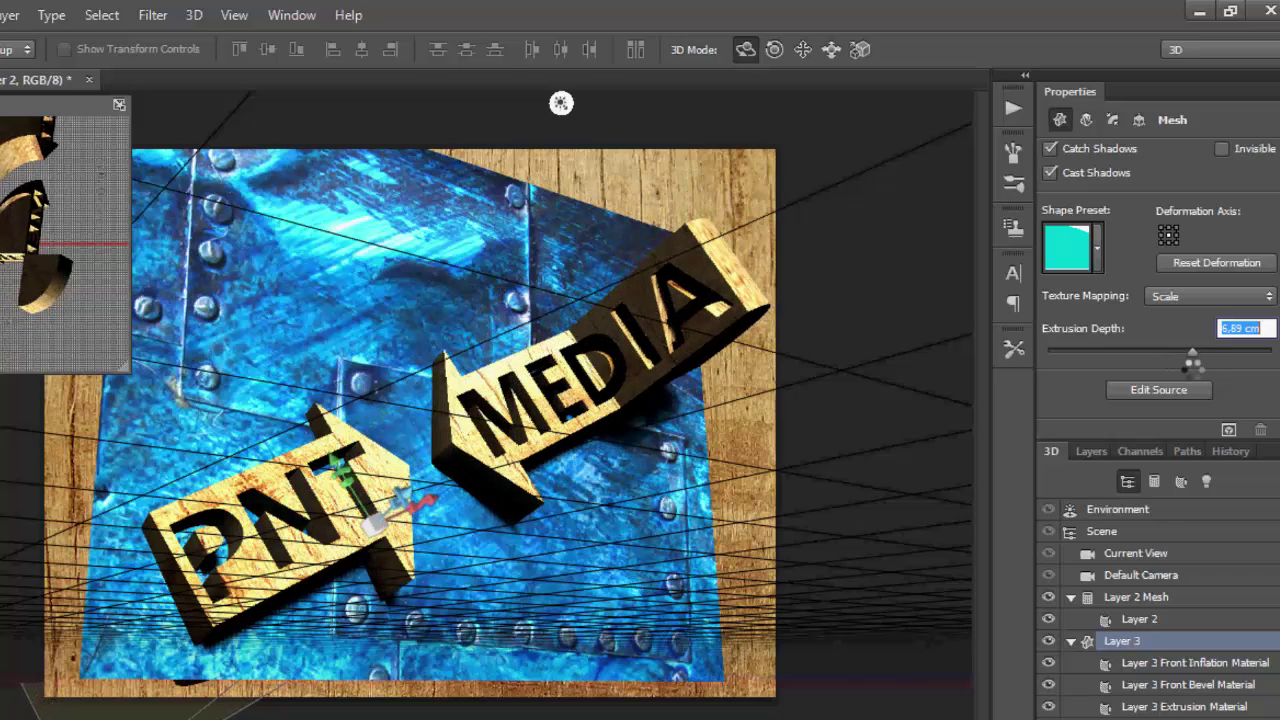
- Swing Infinite Light 1 up and to the left to shift the arrows' shadows
left_click(1205, 481)
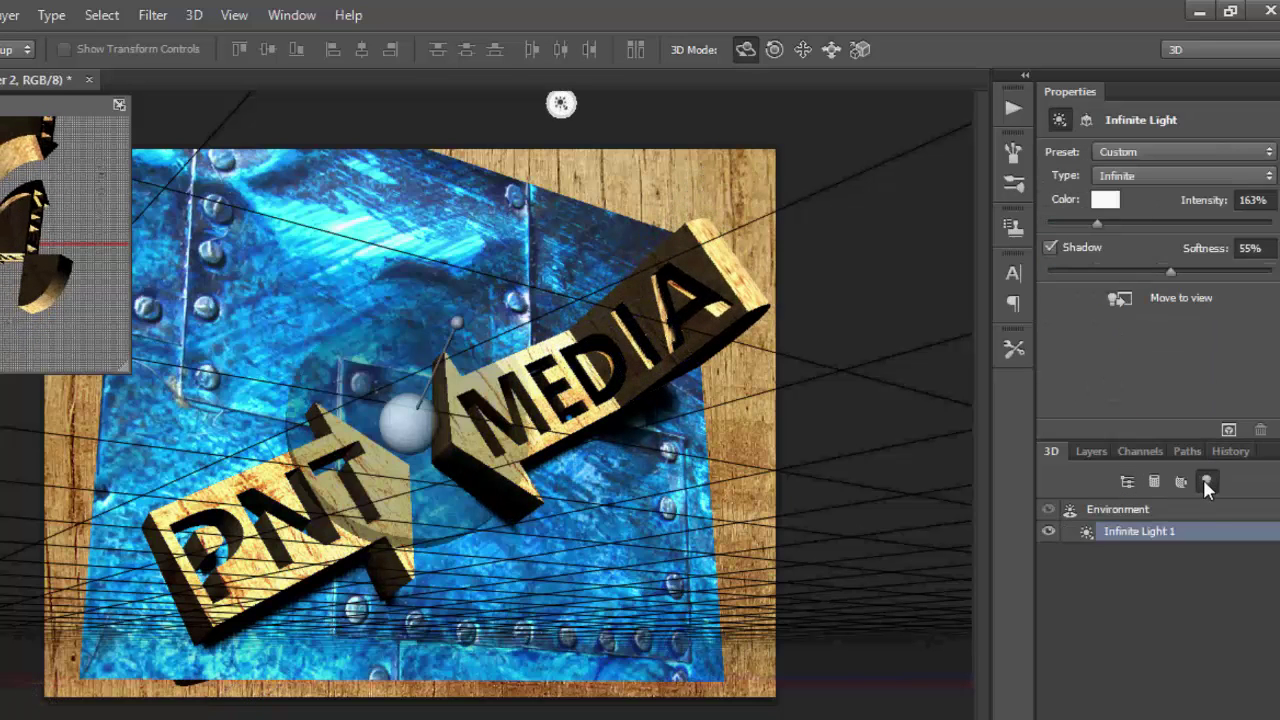
mouse_move(461, 331)
left_mouse_down()
mouse_move(405, 302)
mouse_move(380, 374)
mouse_move(395, 350)
mouse_move(445, 350)
mouse_move(390, 382)
mouse_move(409, 368)
left_mouse_up()
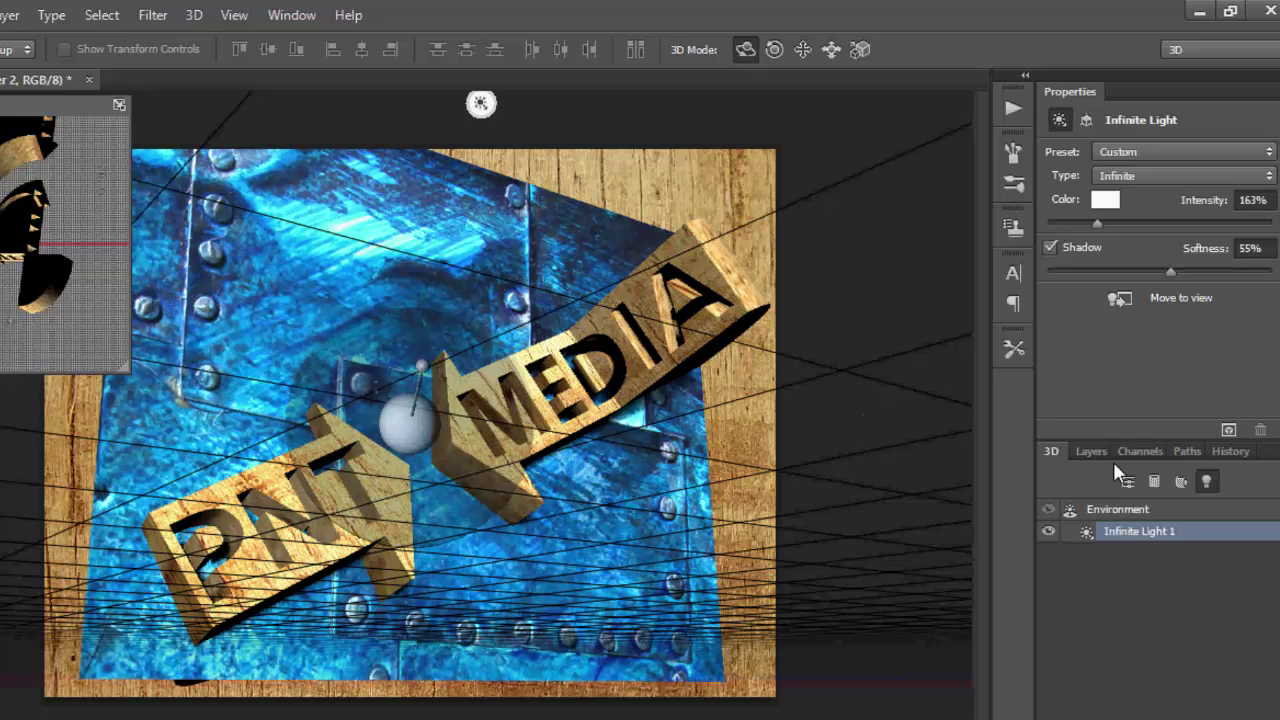
left_click(1084, 451)
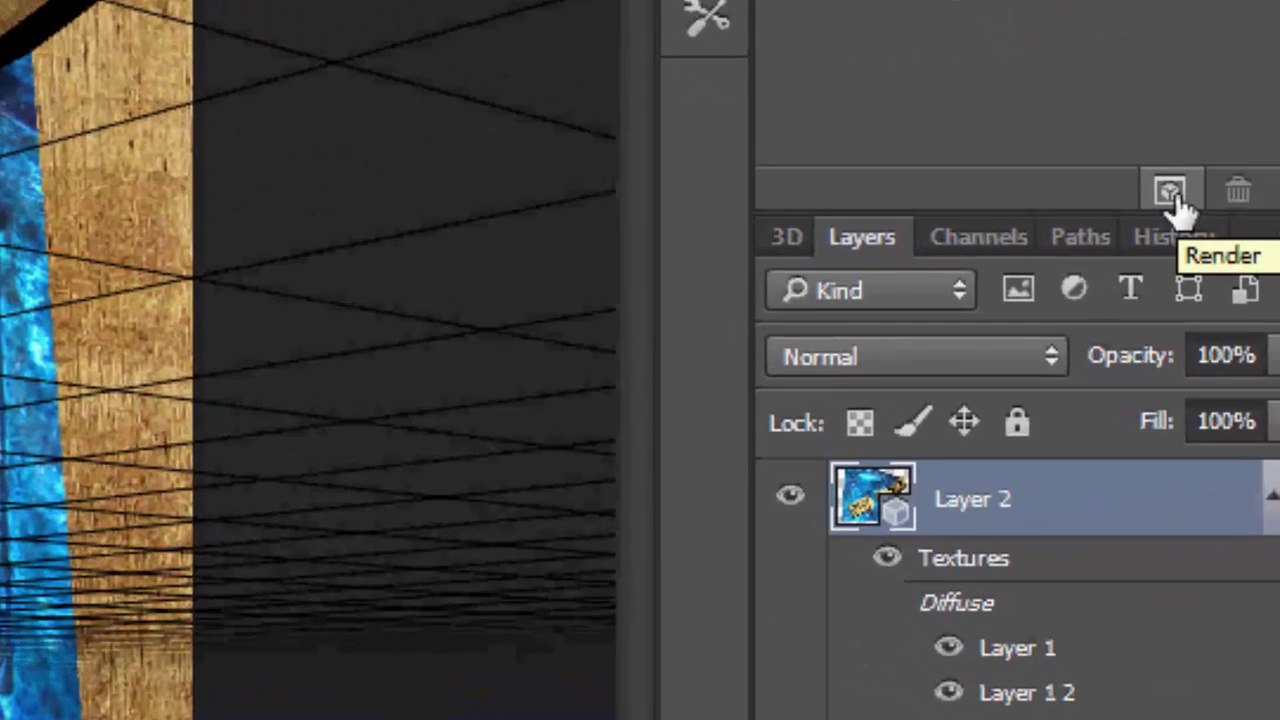
- Render the 3D scene, then briefly hide and reshow the wood background layer
left_click(1179, 200)
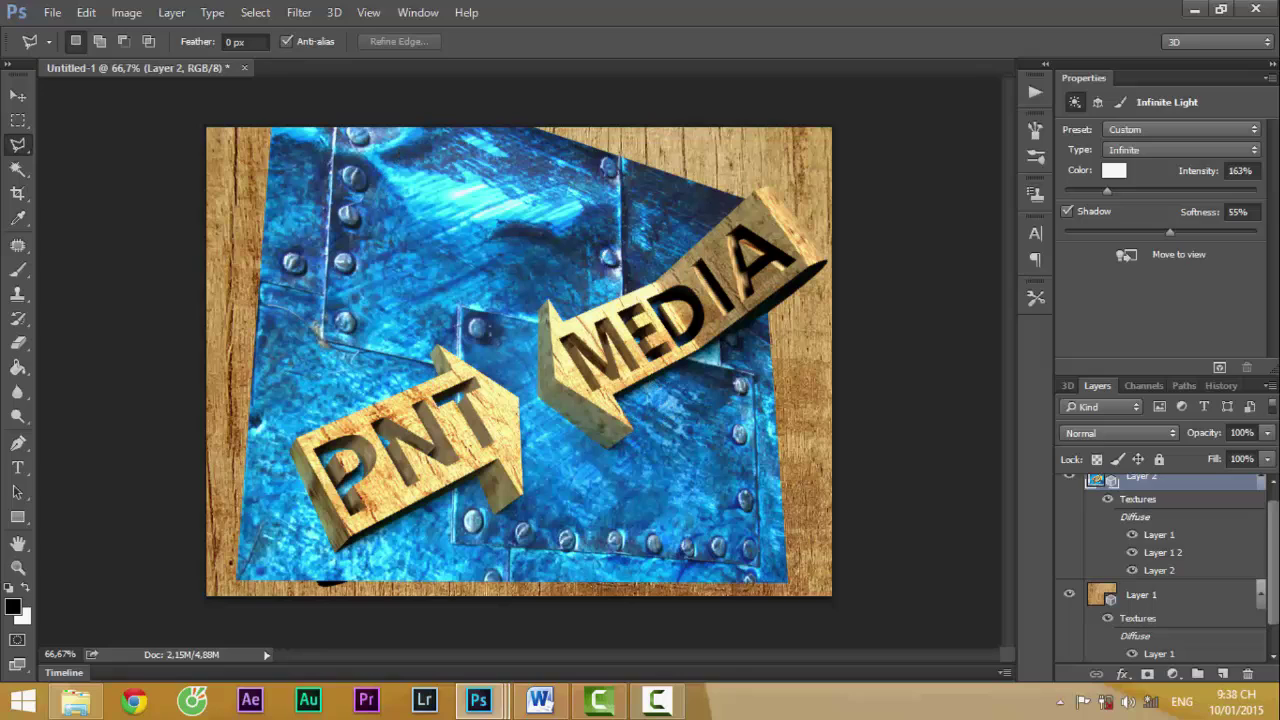
scroll(1273, 590, "up", 1)
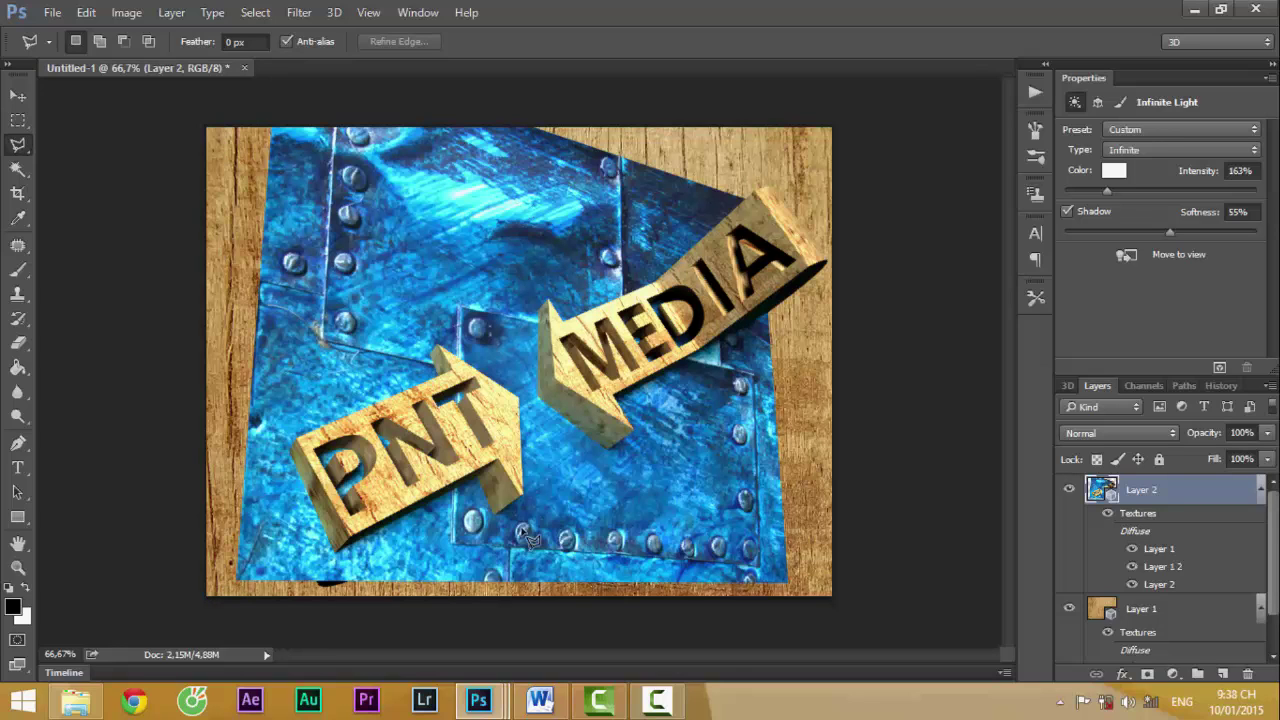
left_click(1069, 608)
scroll(1145, 603, "down", 1)
scroll(1133, 609, "up", 1)
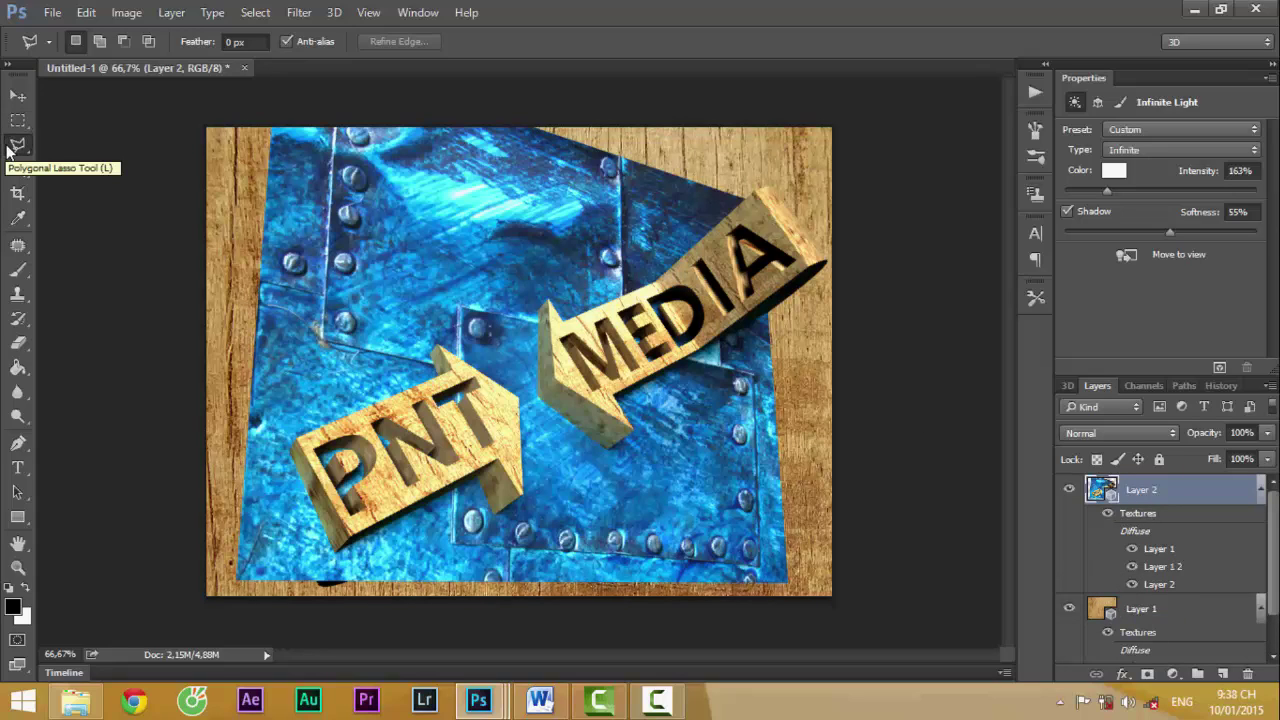
left_click(180, 99)
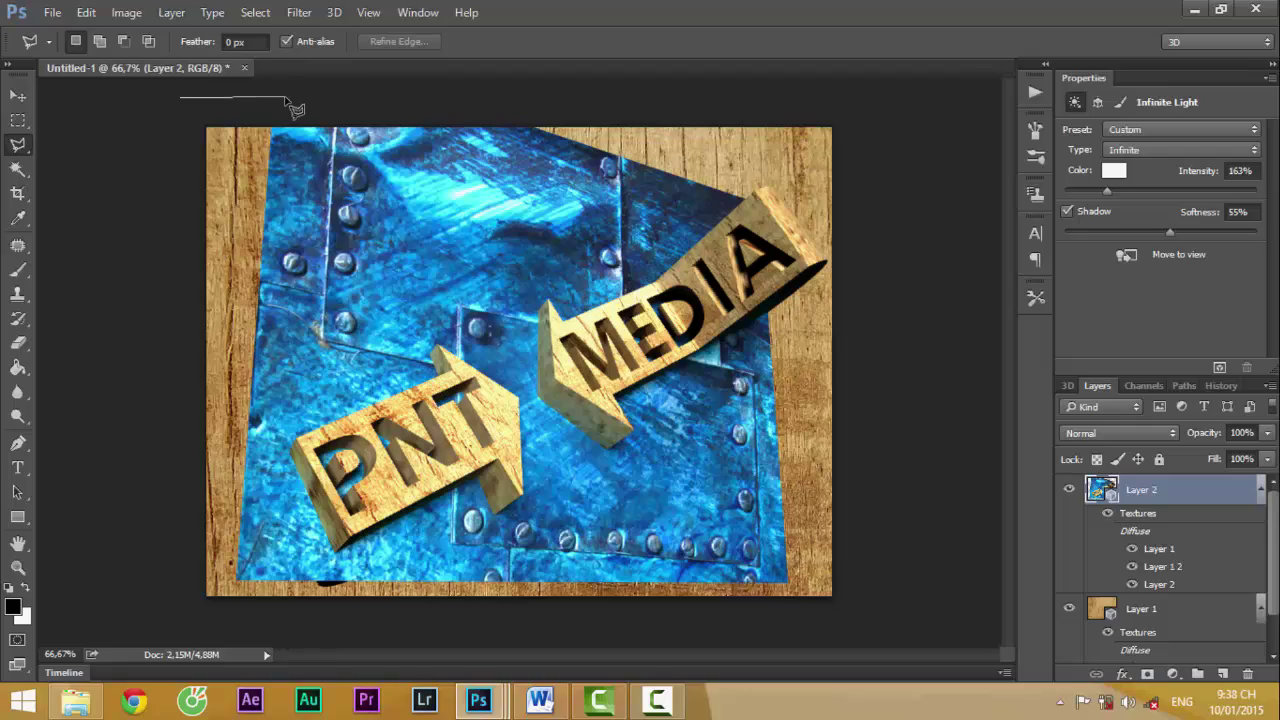
left_click(289, 103)
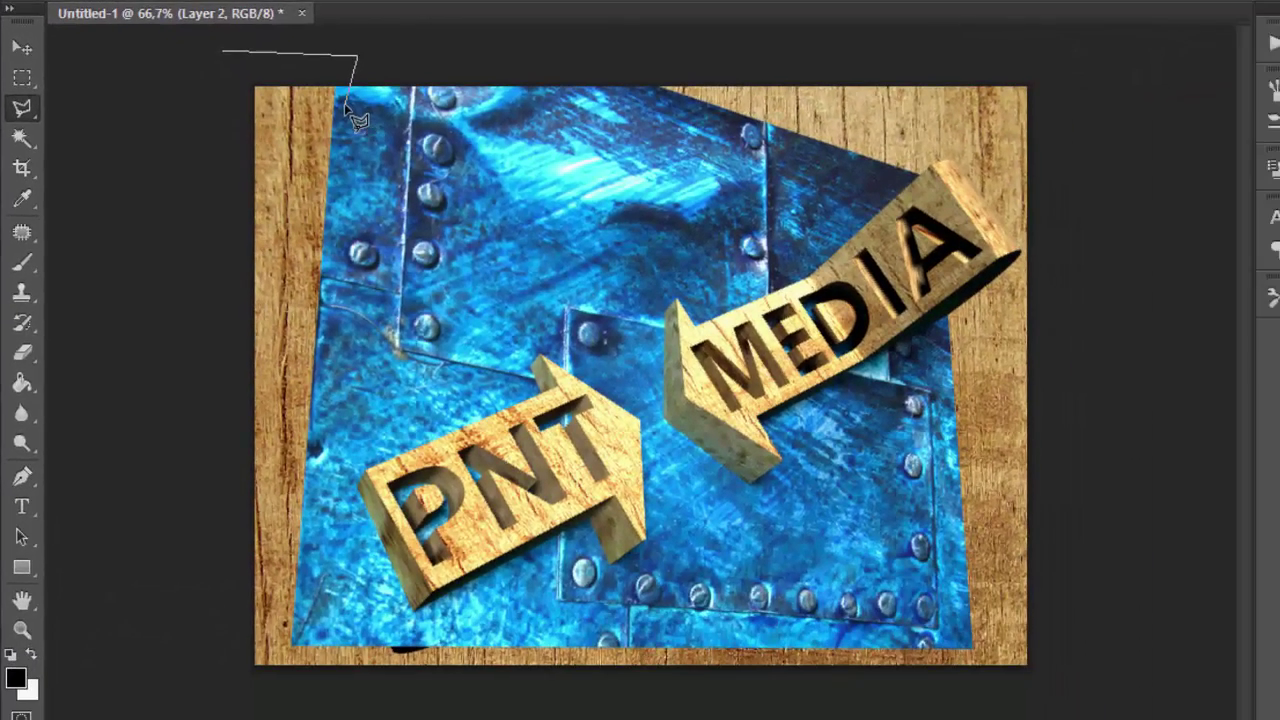
key("BackSpace")
key("BackSpace")
key("z")
left_click(262, 91)
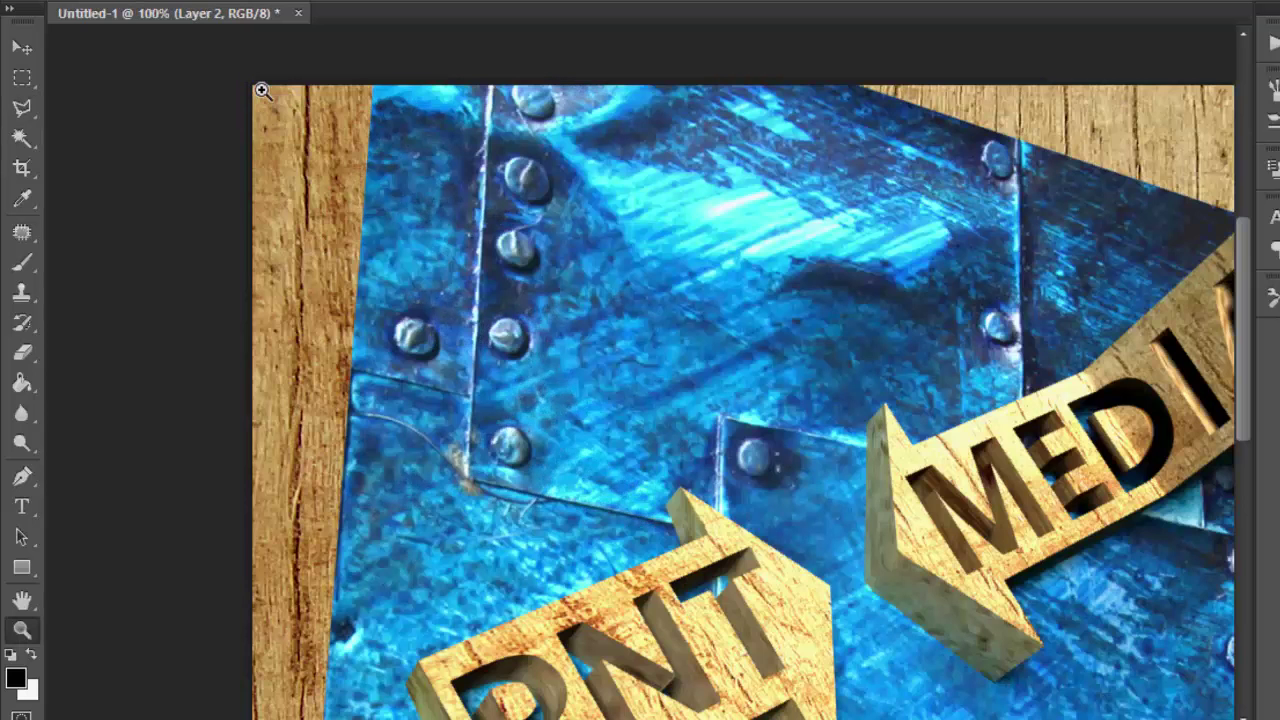
left_click(262, 91)
key("l")
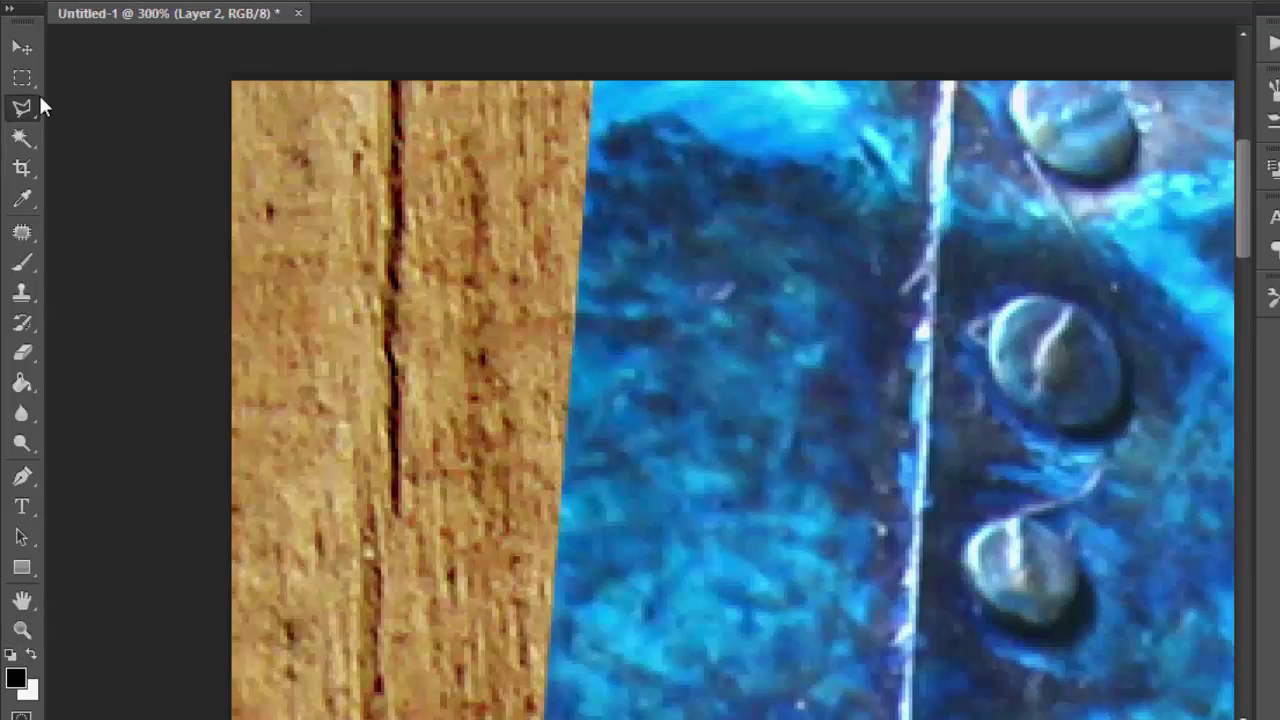
left_click(233, 81)
left_click(599, 81)
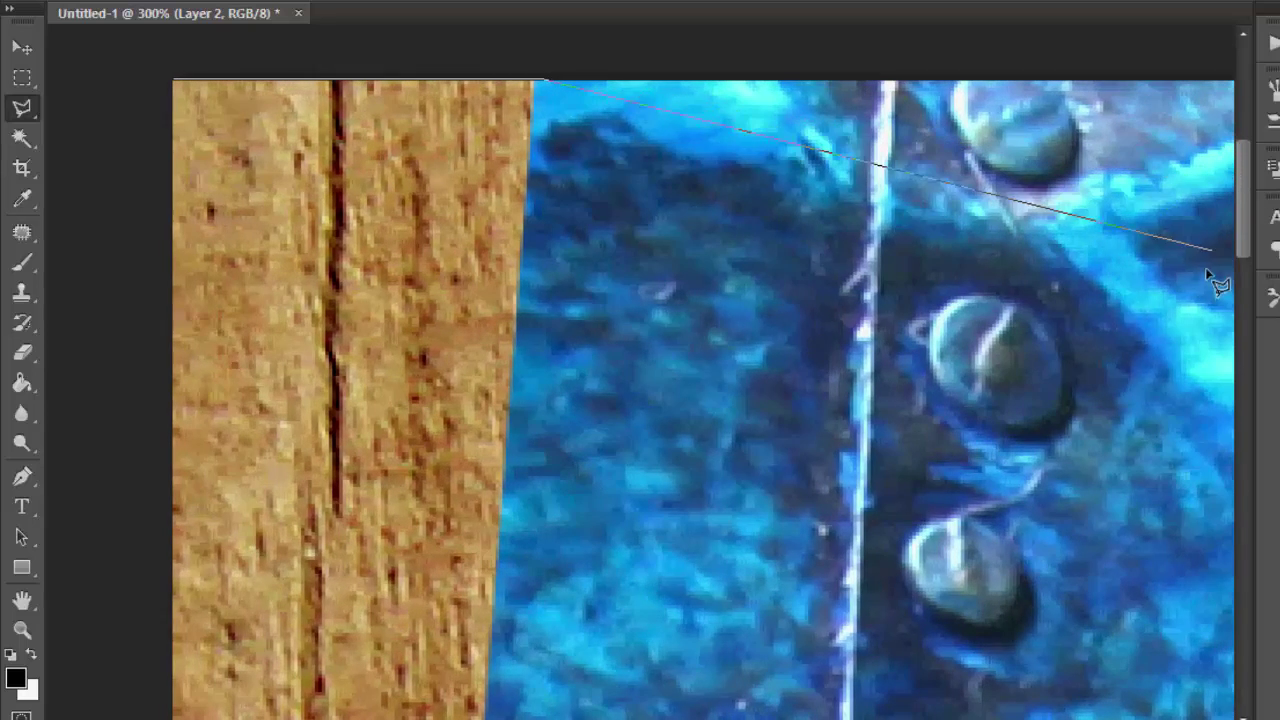
left_click(1205, 275)
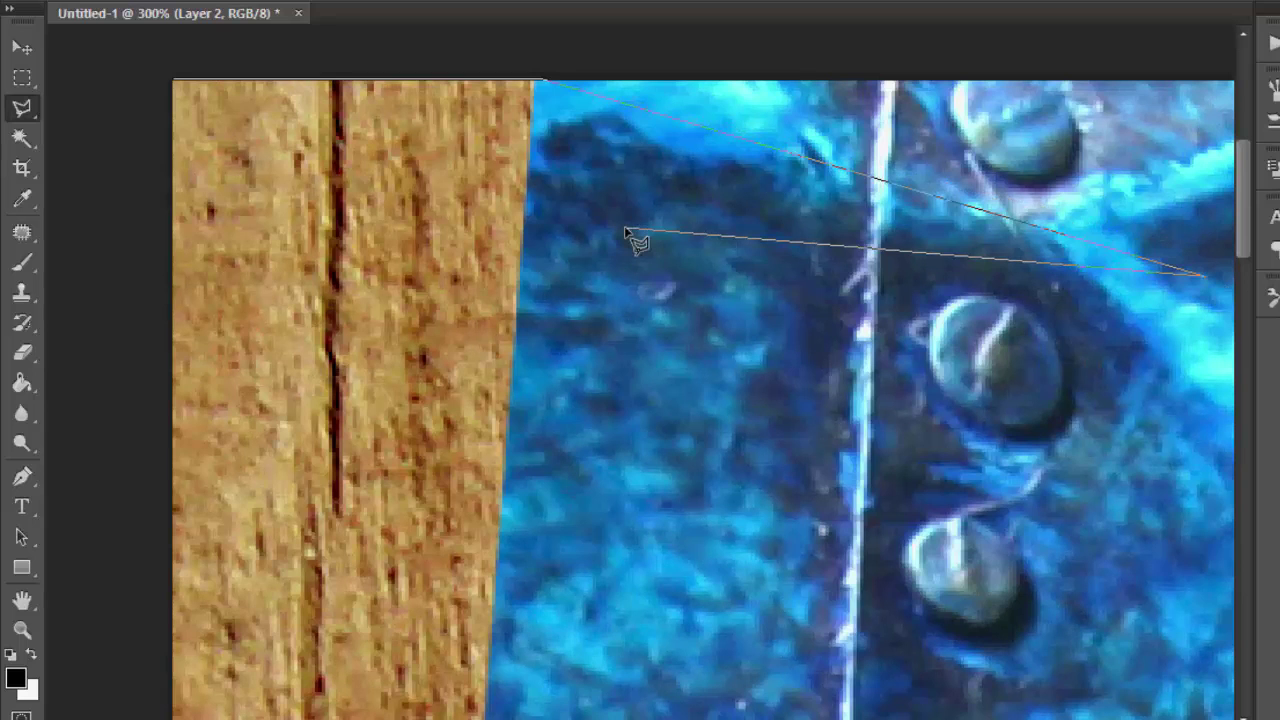
key("BackSpace")
key("BackSpace")
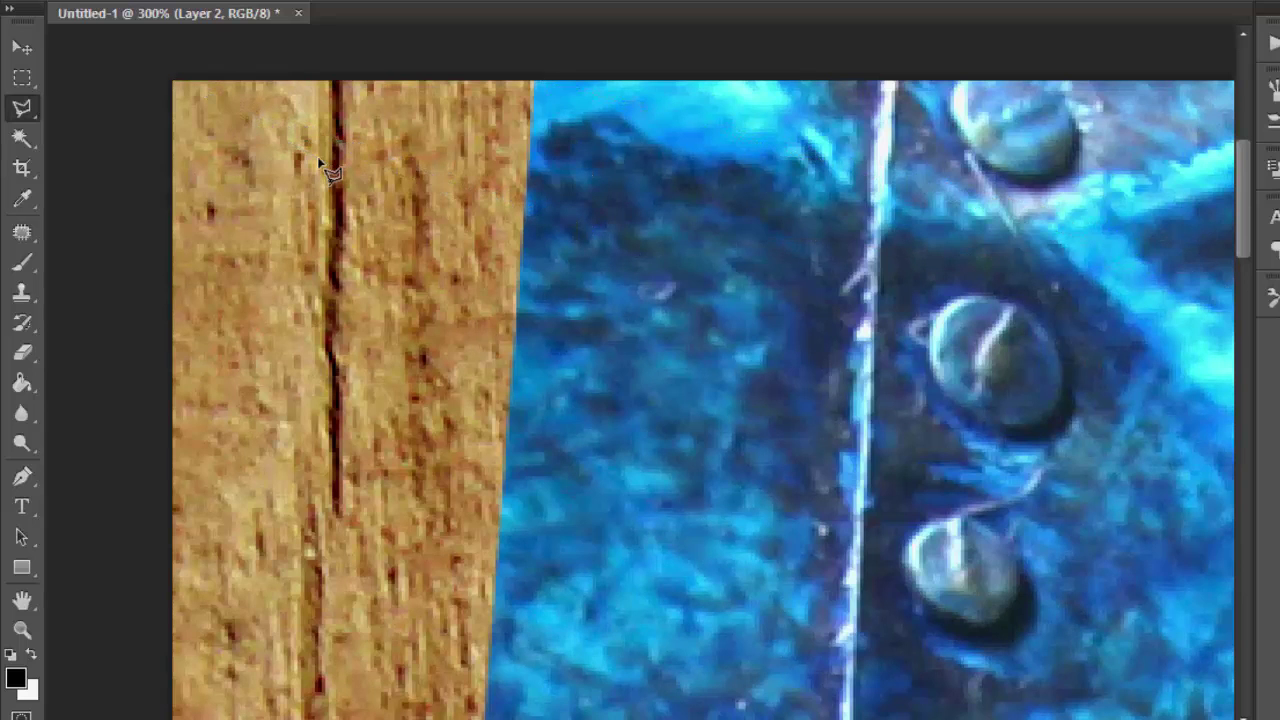
key("z")
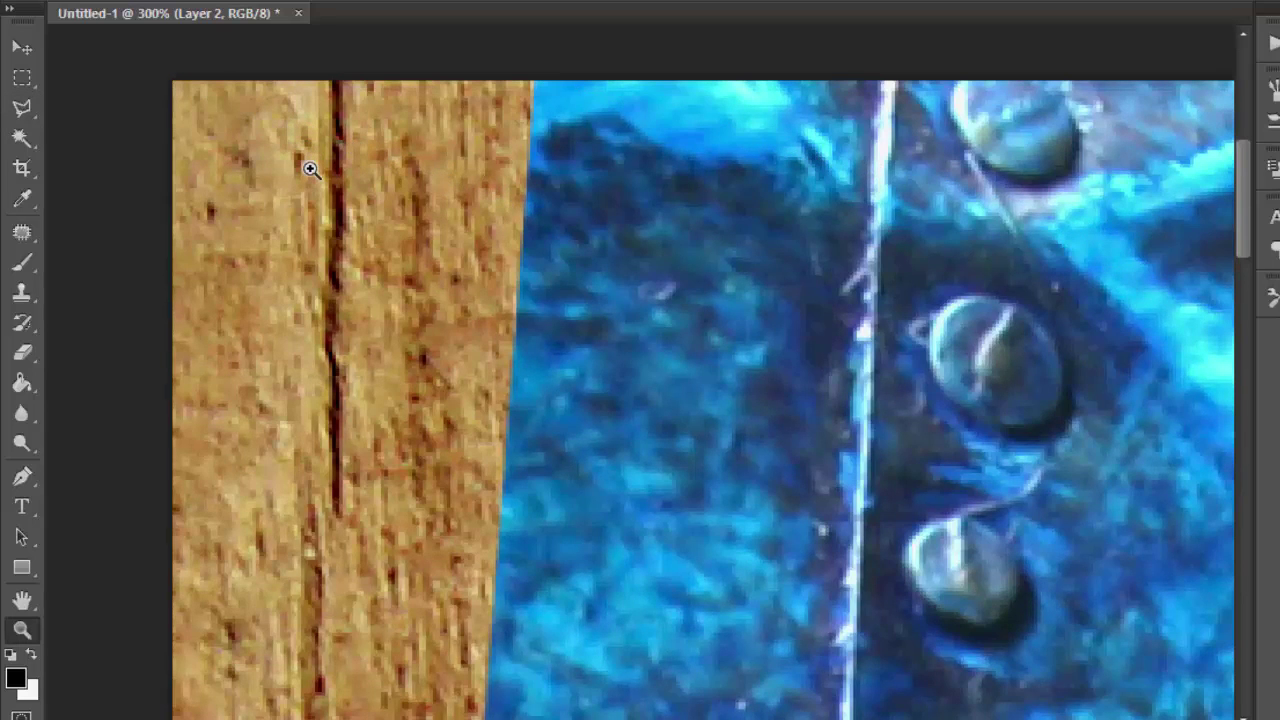
left_click(311, 170, "alt")
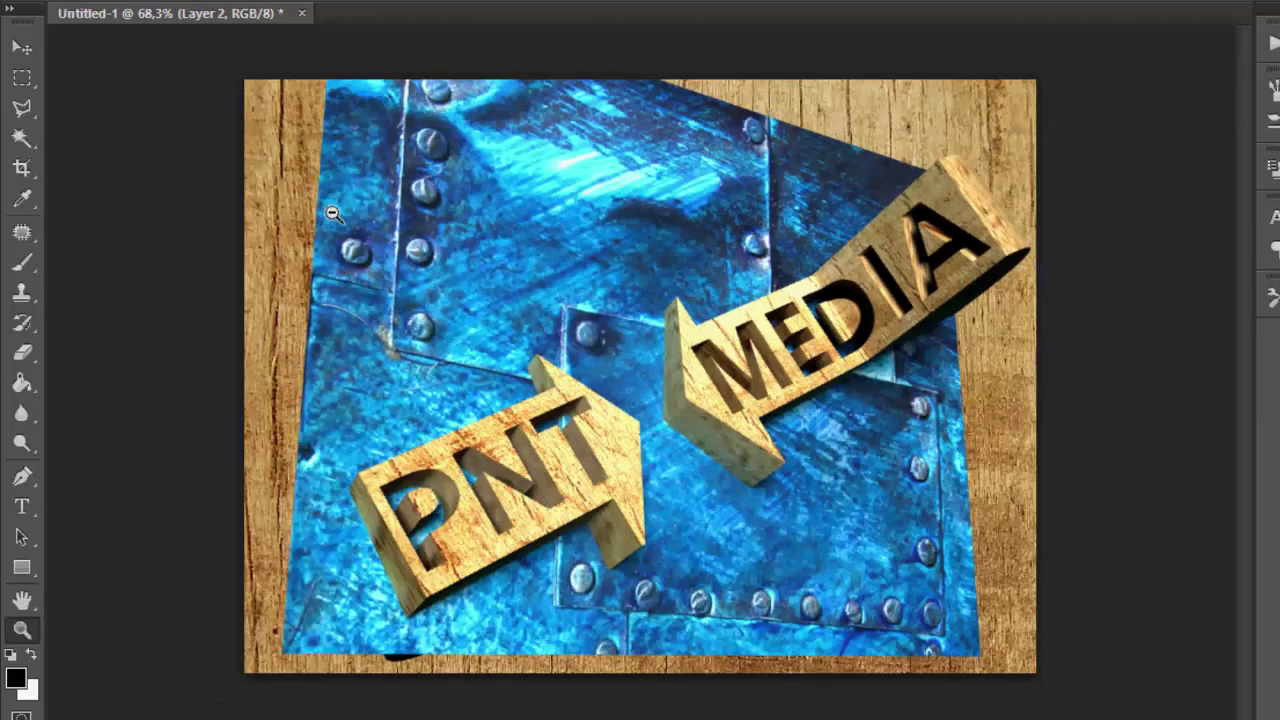
- Outline the wood strip along the canvas's left edge with the Polygonal Lasso
left_click(26, 110)
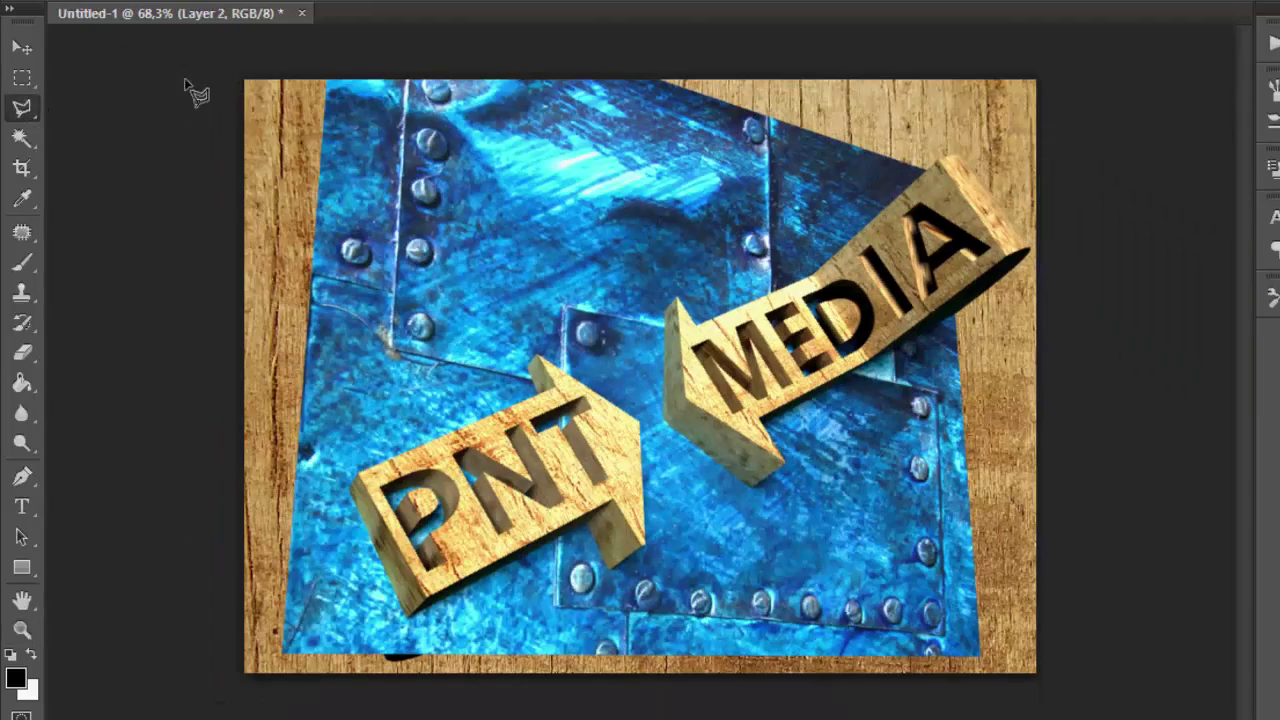
left_click(241, 82)
left_click(277, 690)
left_click(237, 686)
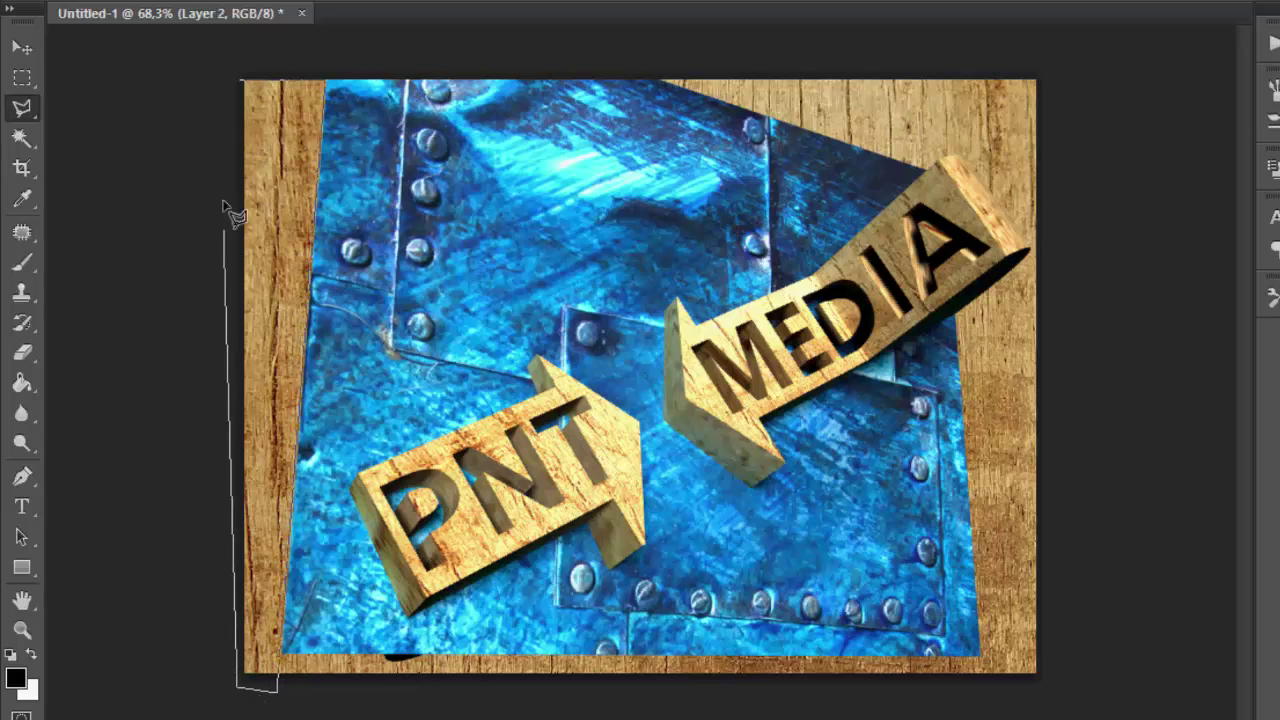
left_click(243, 80)
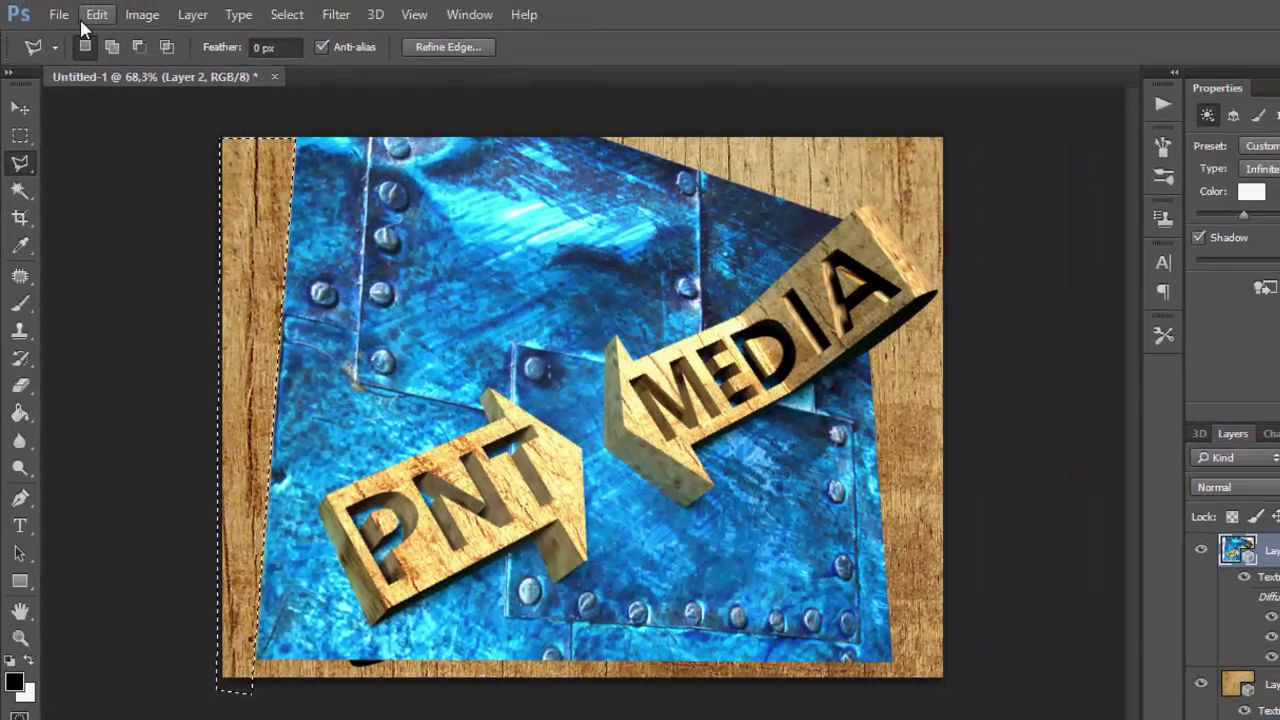
- Make the wood background Layer 1 the active layer for editing
left_click(96, 8)
left_click(550, 175)
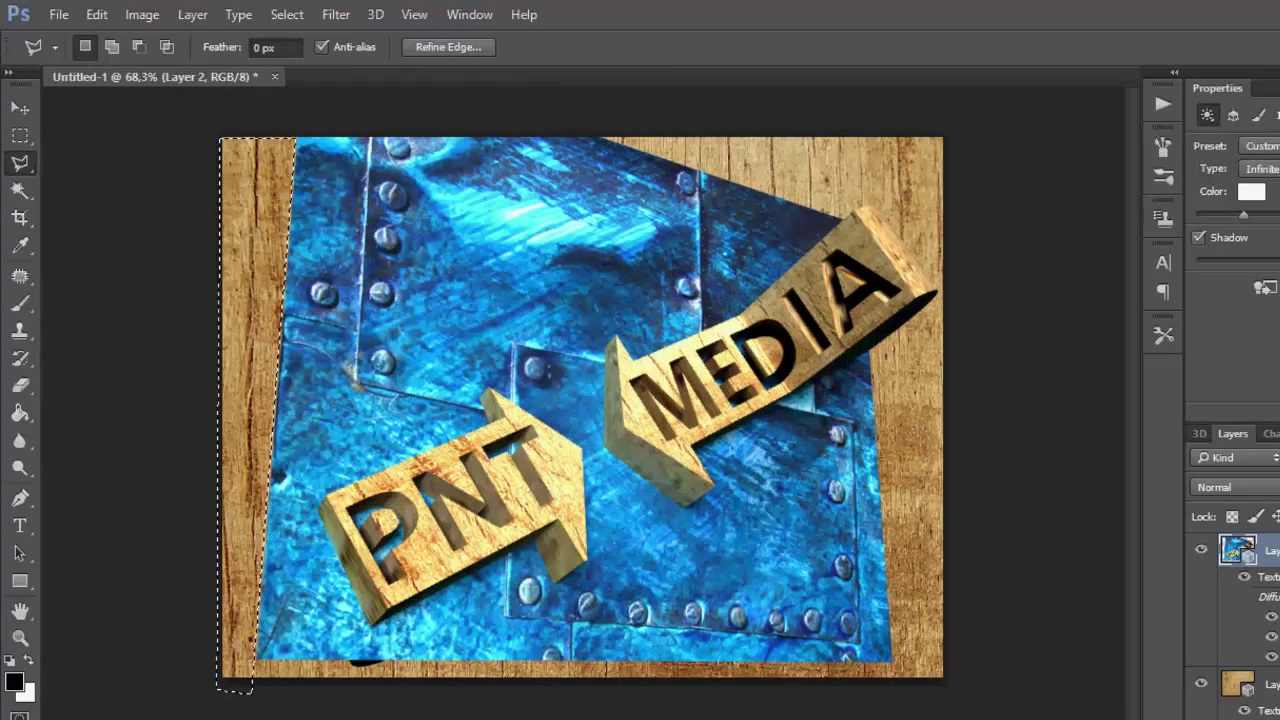
left_click(1238, 670)
scroll(1240, 620, "down", 2)
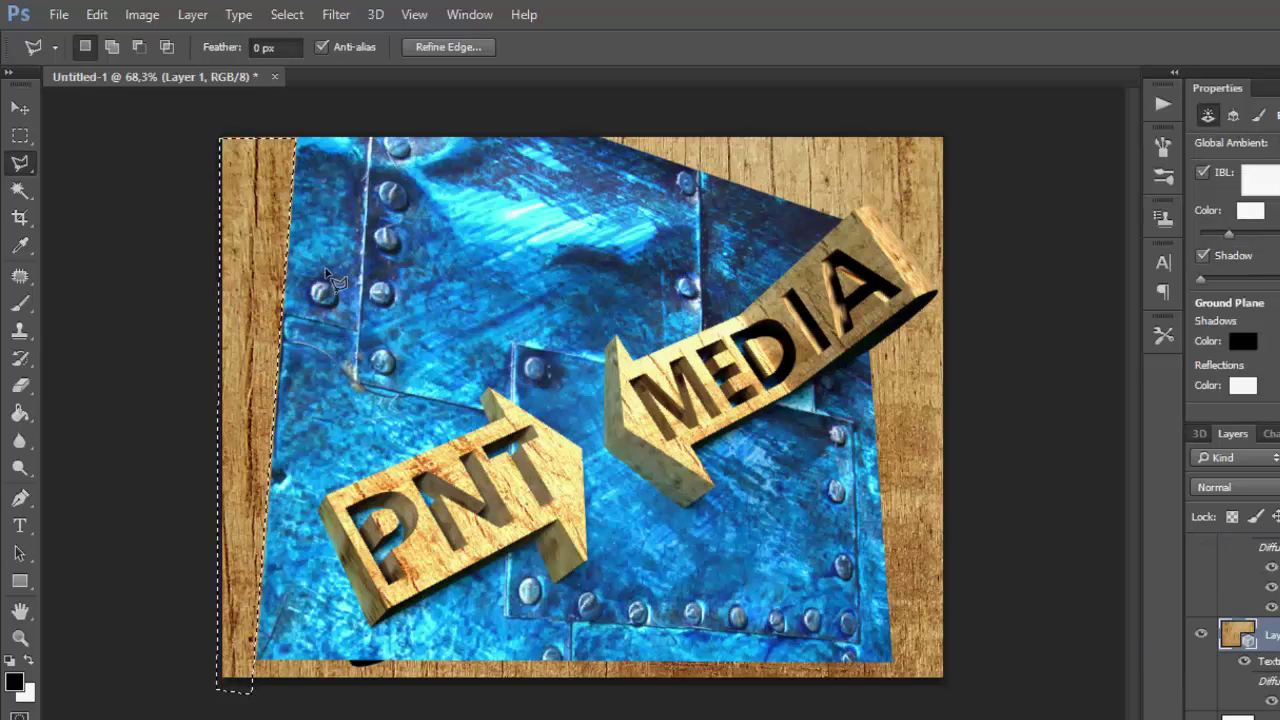
key("super+c")
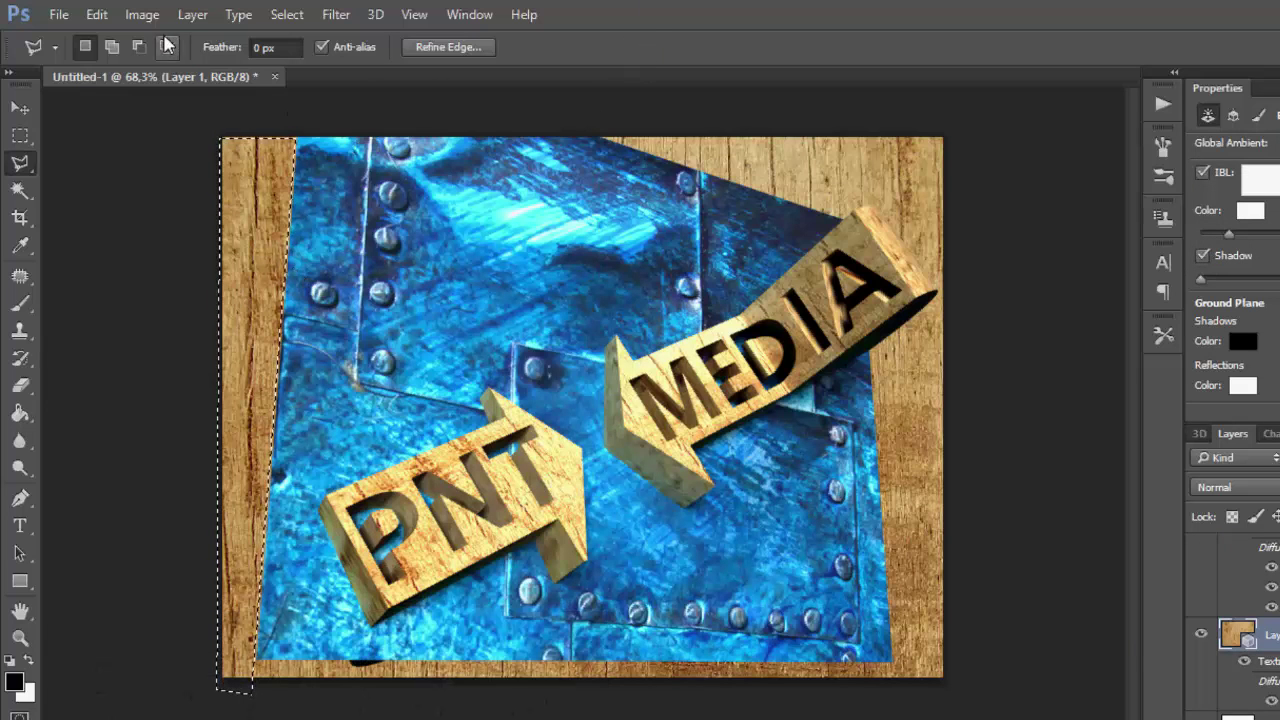
left_click(142, 14)
- Content-Aware fill the left strip with blue riveted metal, then deselect
left_click(110, 22)
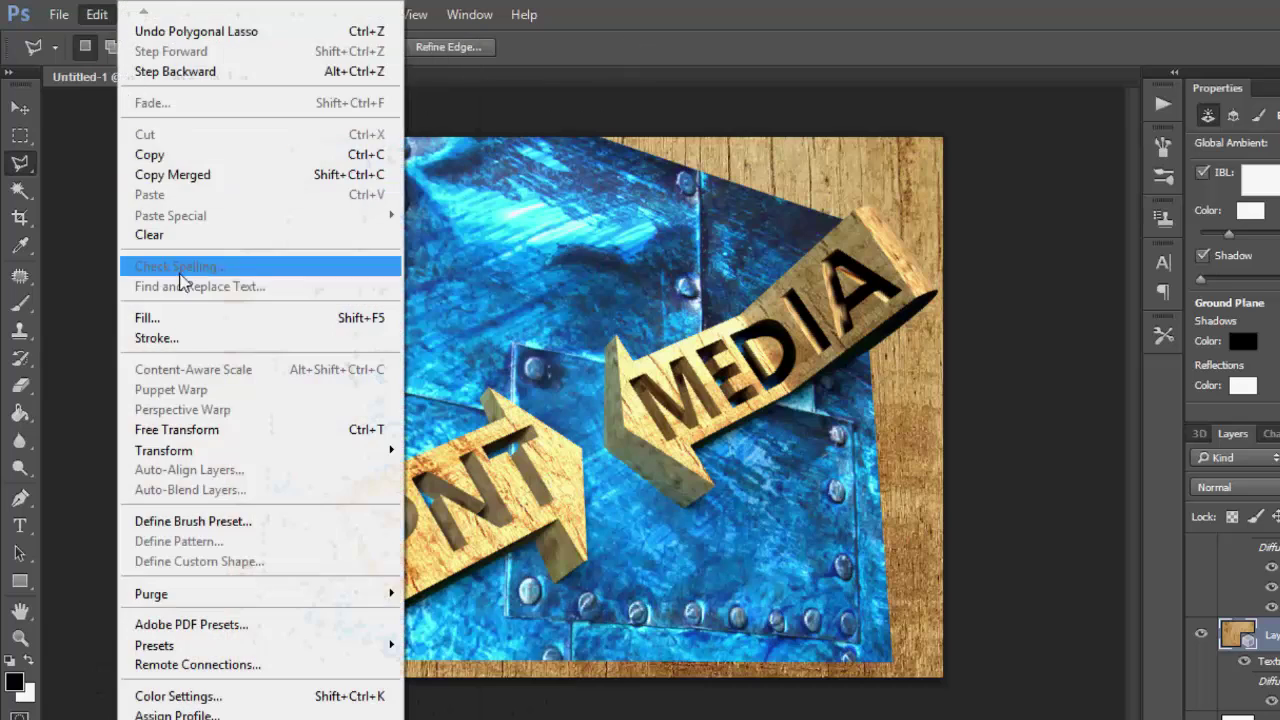
left_click(180, 317)
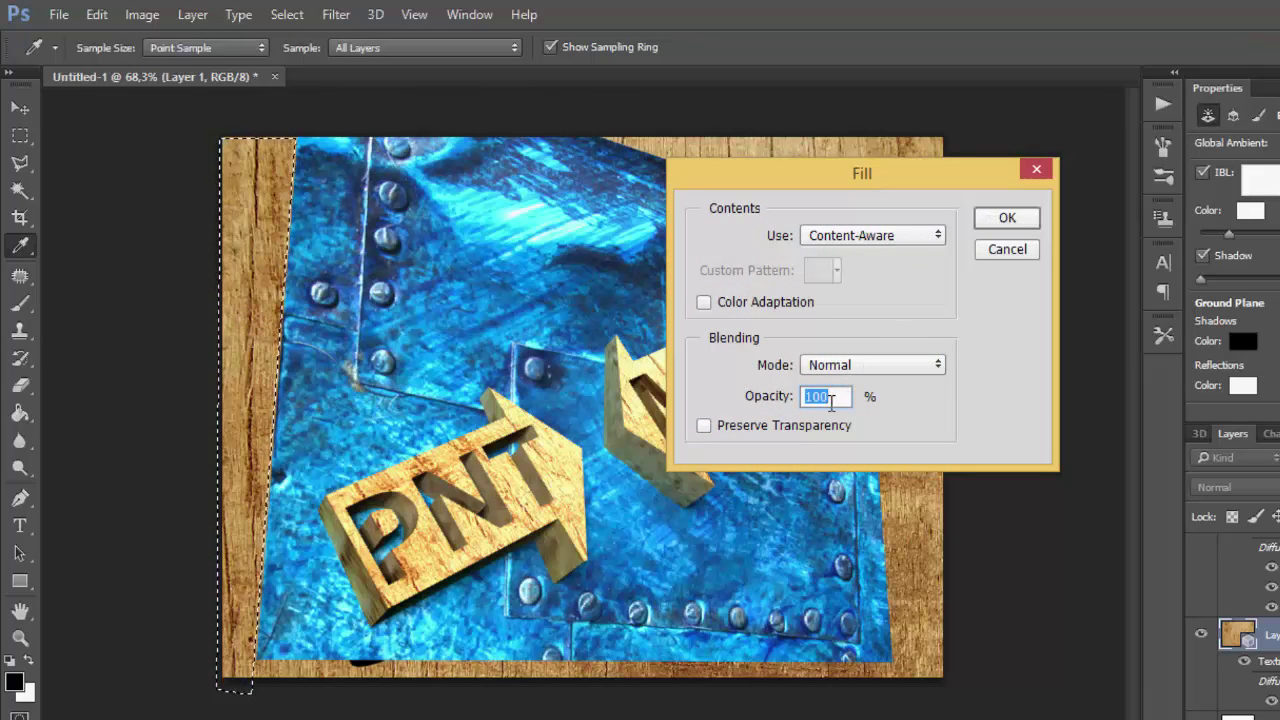
left_click(1002, 219)
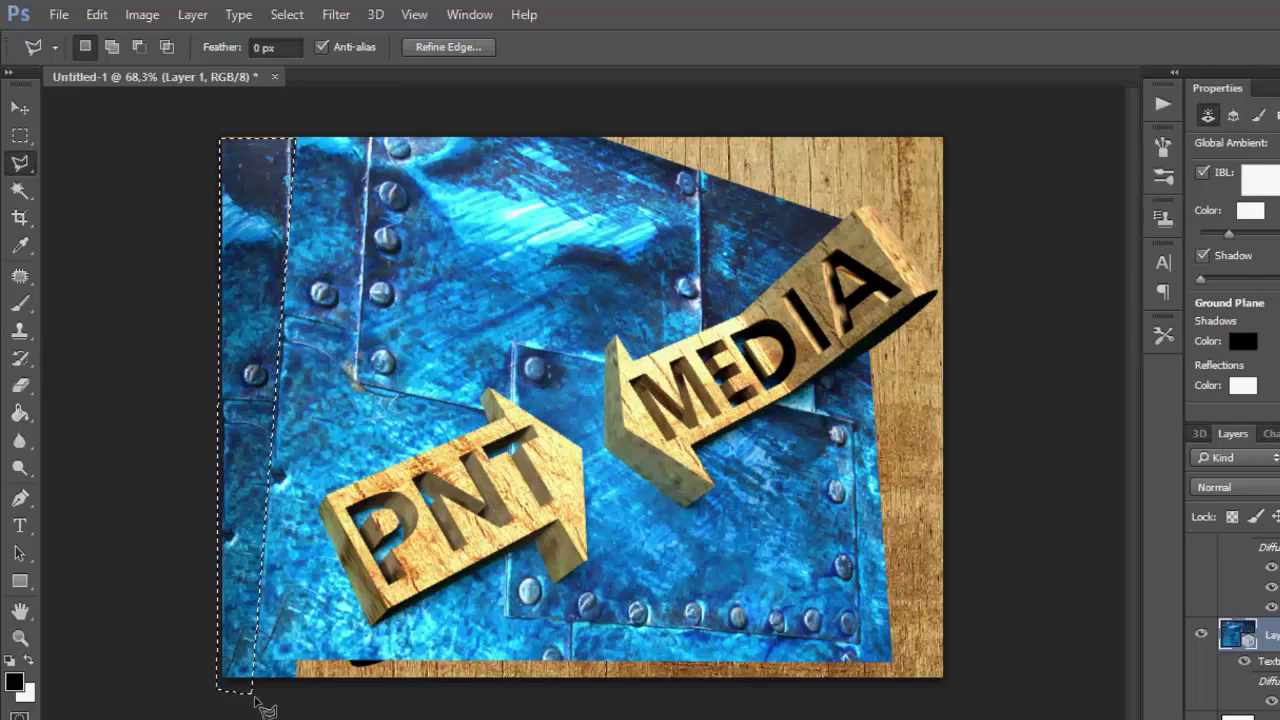
key("ctrl+d")
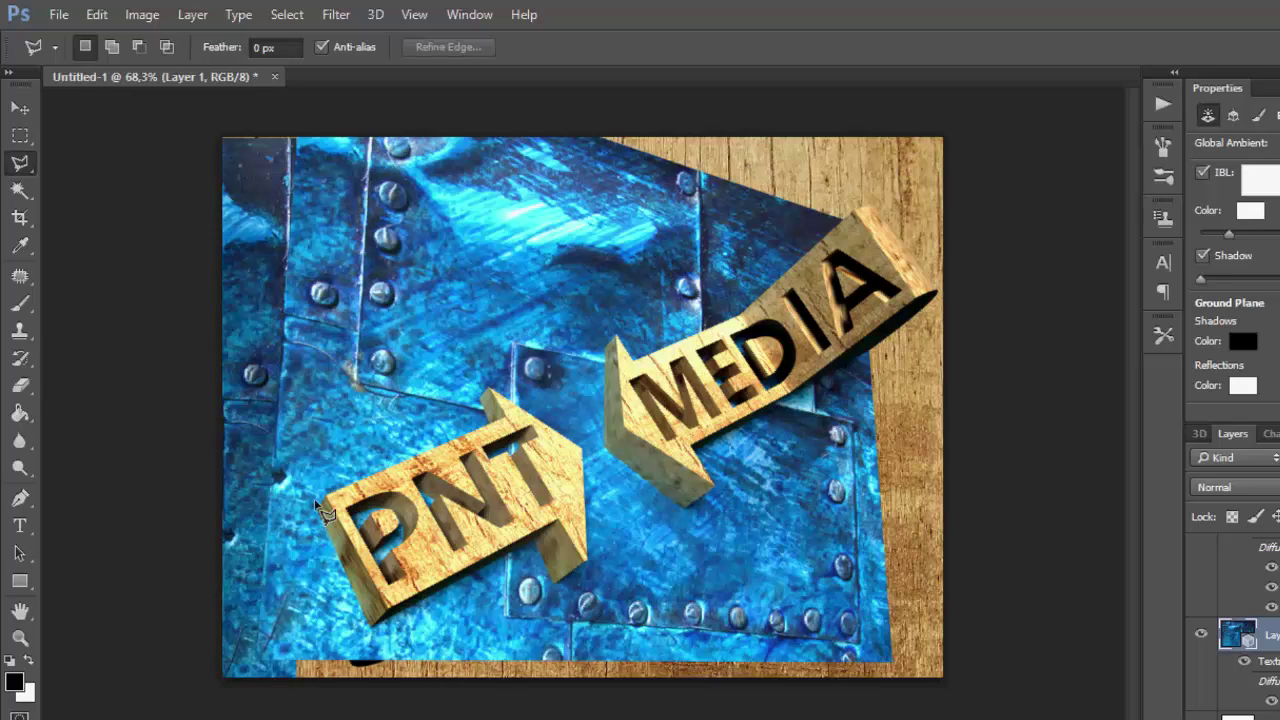